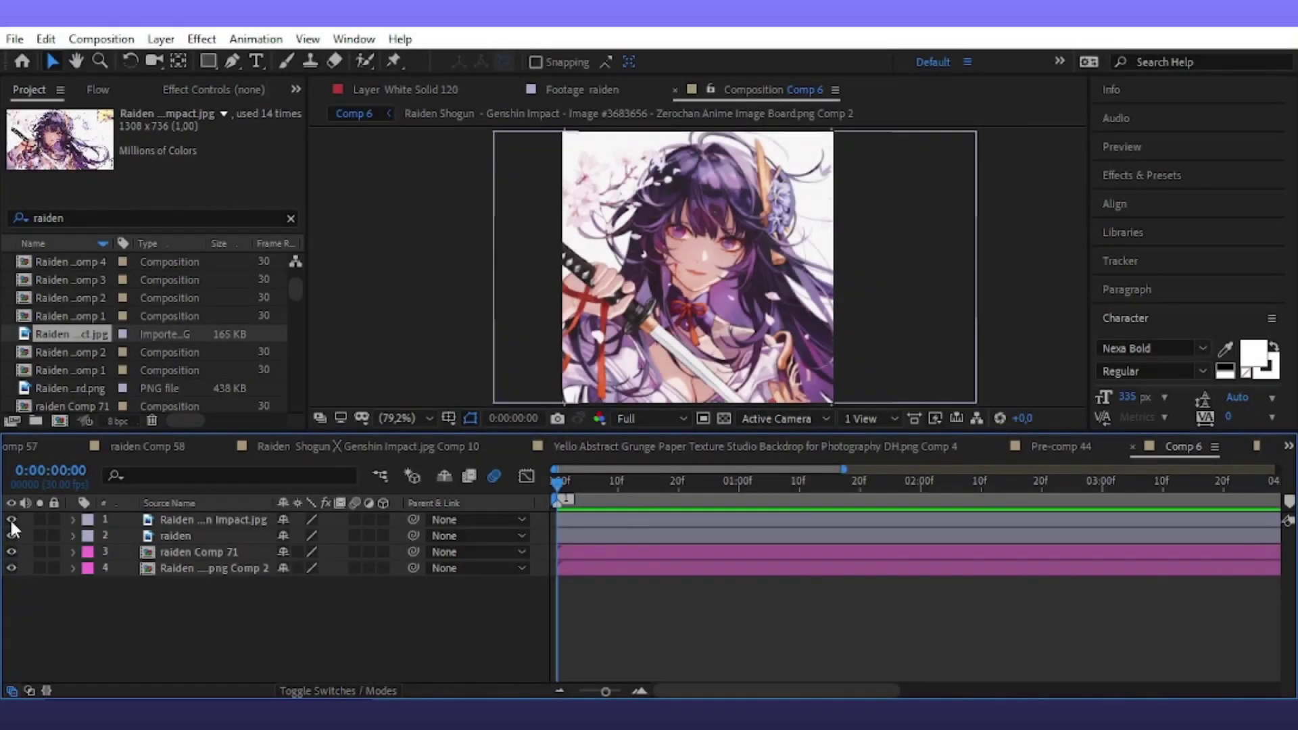
Toggle layer visibility to compare the close-up and full-body Raiden images, then restore both
{"action": "left_click", "coordinate": [10, 519]}
{"action": "left_click", "coordinate": [11, 536]}
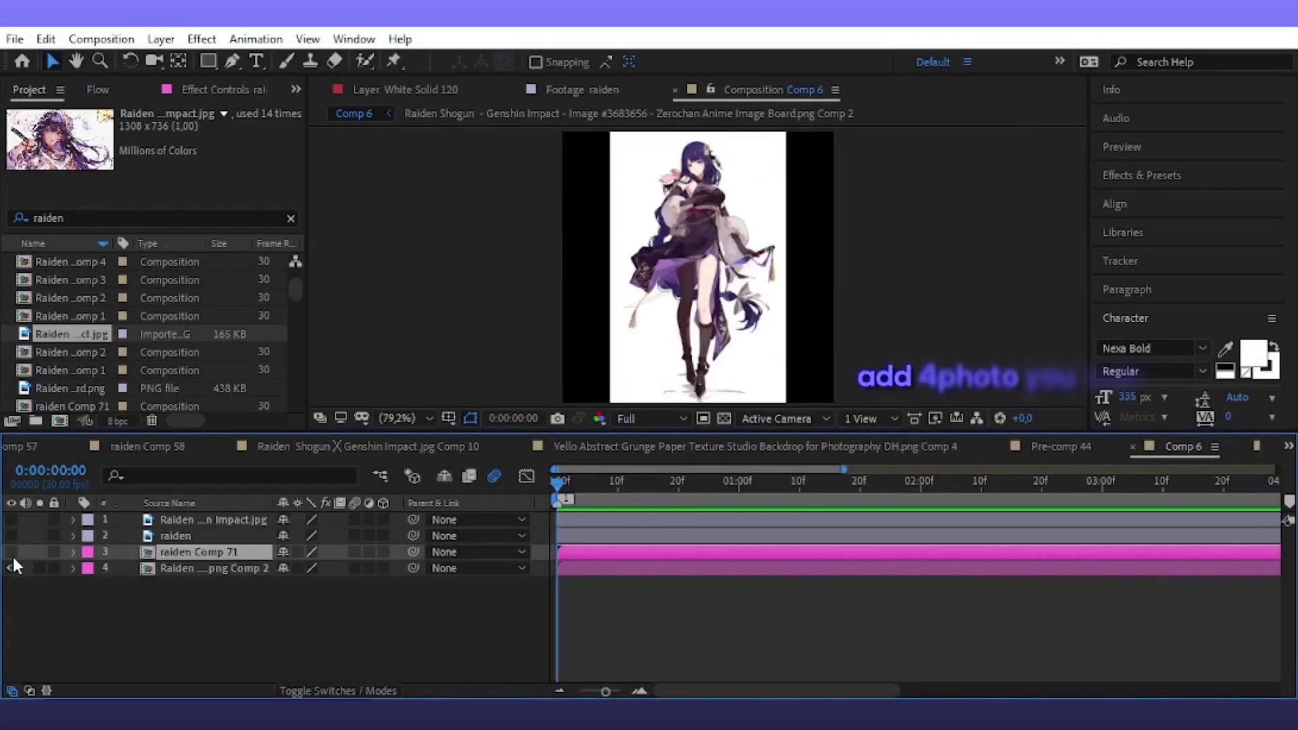
{"action": "mouse_move", "coordinate": [7, 542]}
{"action": "left_mouse_down"}
{"action": "mouse_move", "coordinate": [8, 508]}
{"action": "mouse_move", "coordinate": [11, 536]}
{"action": "left_mouse_up"}
{"action": "left_click", "coordinate": [189, 595]}
Pre-compose the close-up Raiden jpg layer into a nested Comp 11
{"action": "right_click", "coordinate": [177, 519]}
{"action": "left_click", "coordinate": [291, 612]}
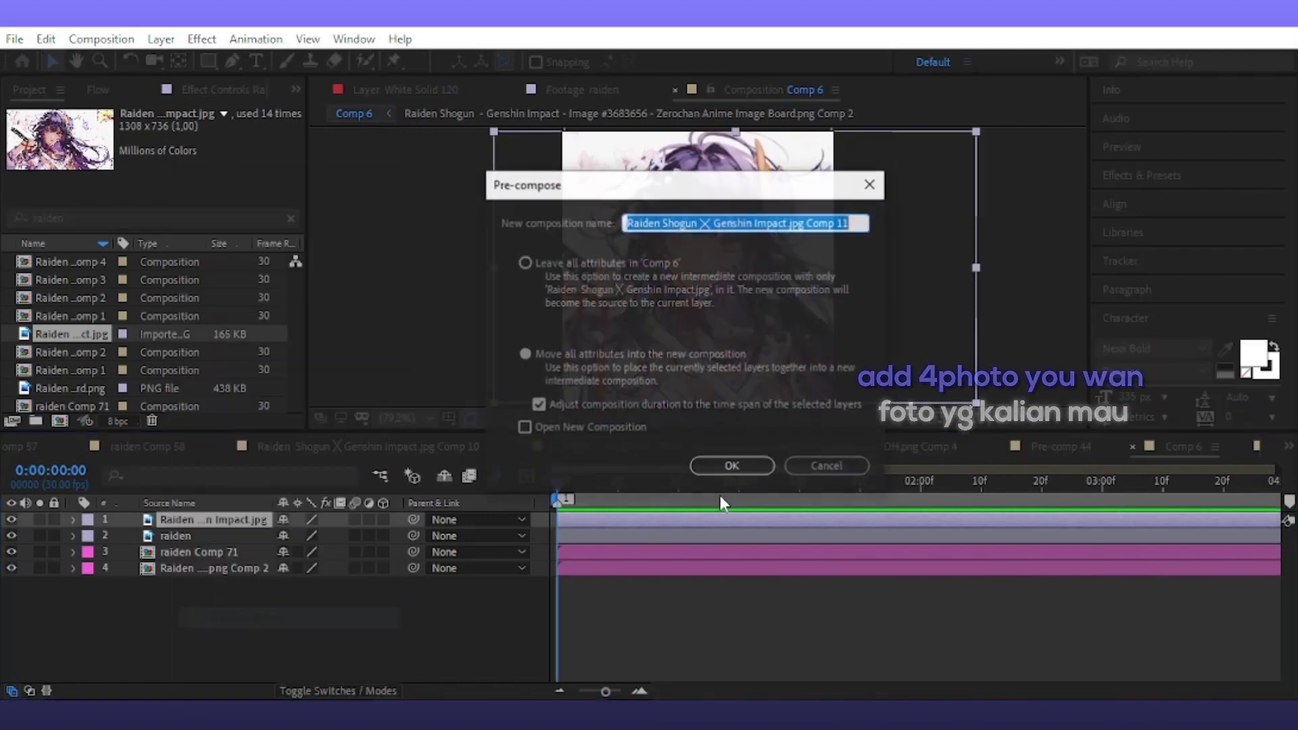
{"action": "left_click", "coordinate": [732, 466]}
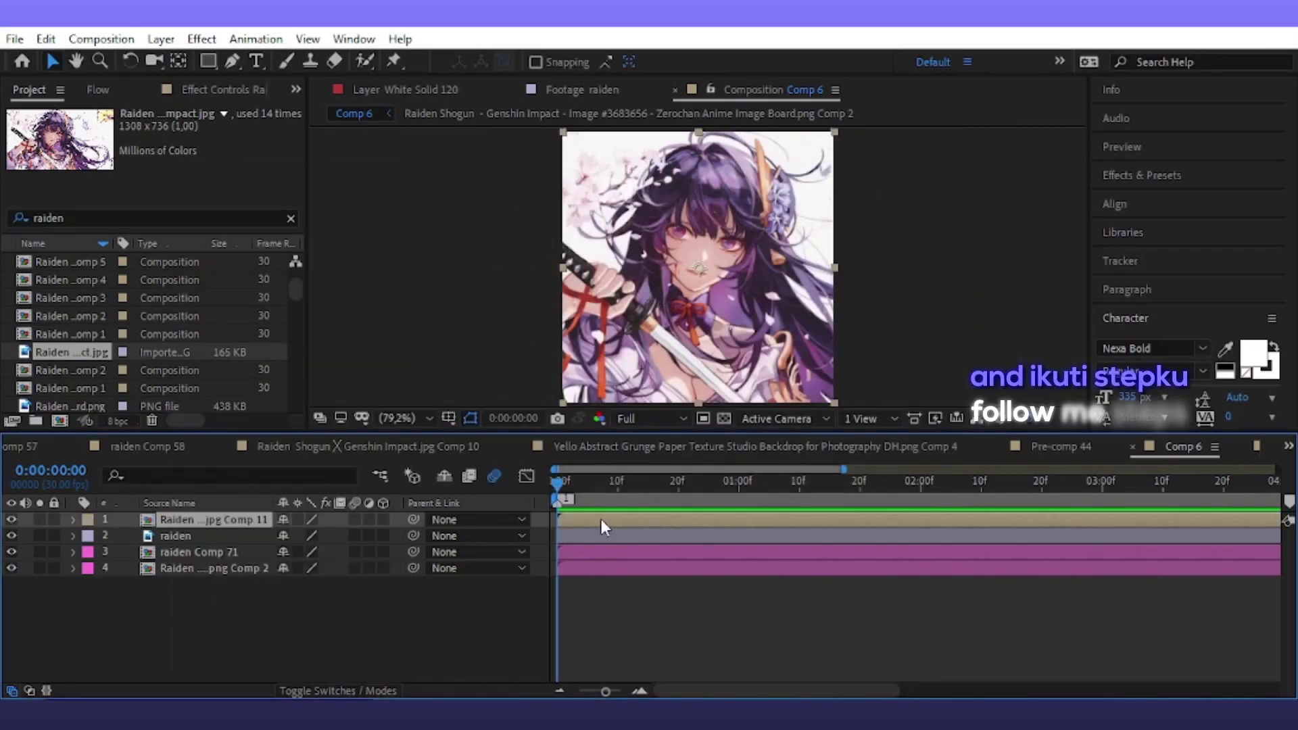
Draw a circular ellipse mask over the Comp 11 image and hide layers 2–4 beneath it
{"action": "left_click_drag", "start_coordinate": [208, 61], "coordinate": [277, 99]}
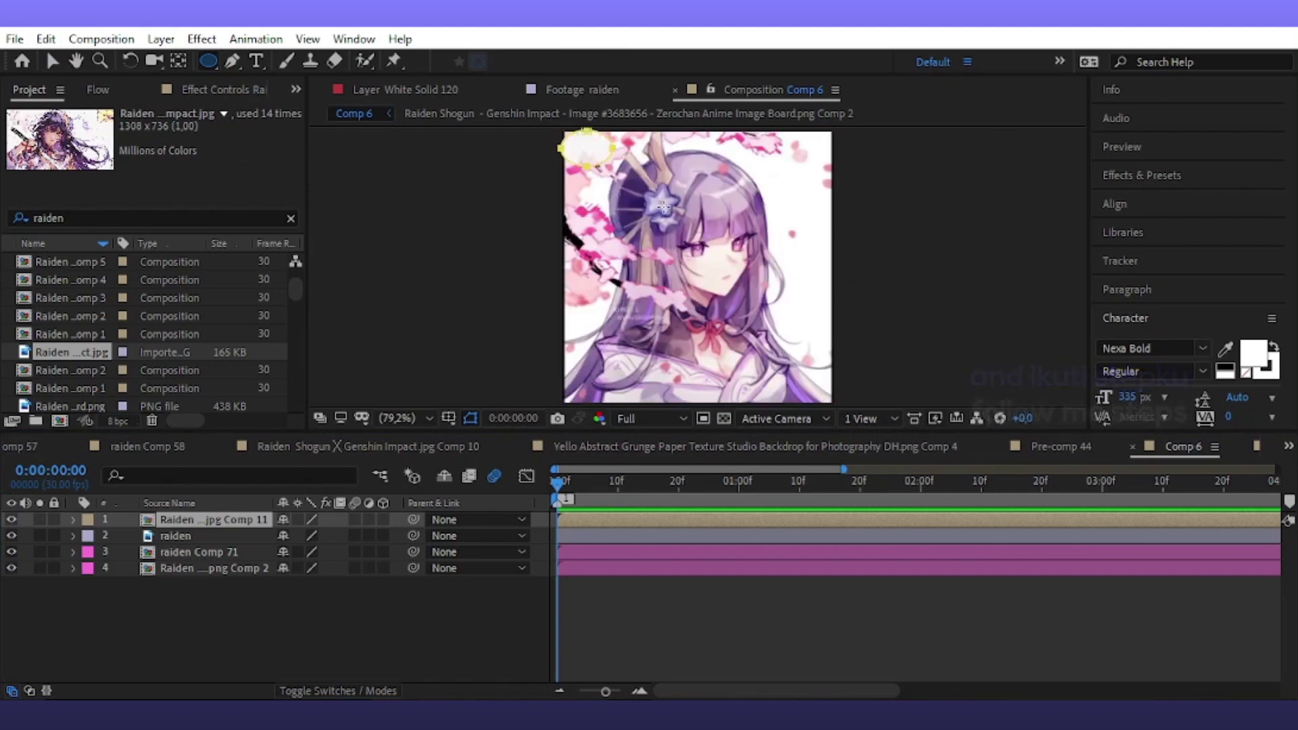
{"action": "left_click_drag", "start_coordinate": [561, 130], "coordinate": [832, 402]}
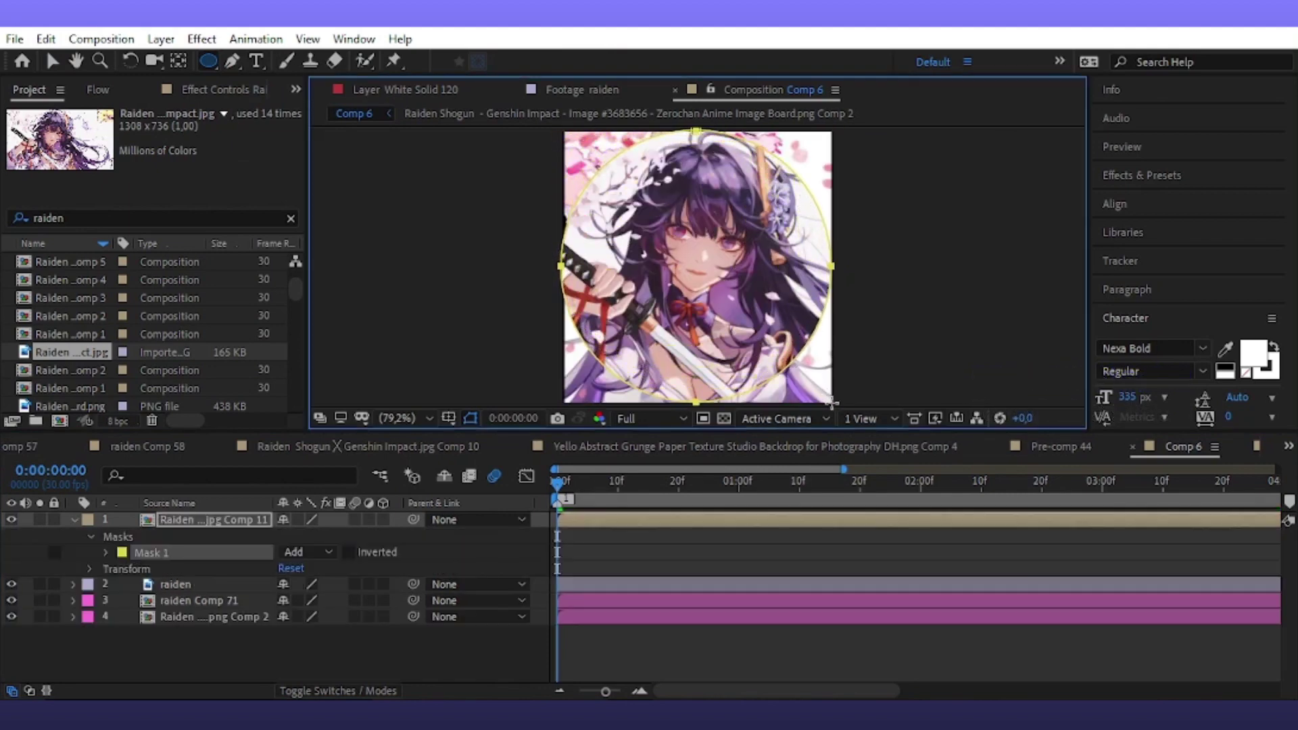
{"action": "left_click_drag", "start_coordinate": [16, 586], "coordinate": [12, 617]}
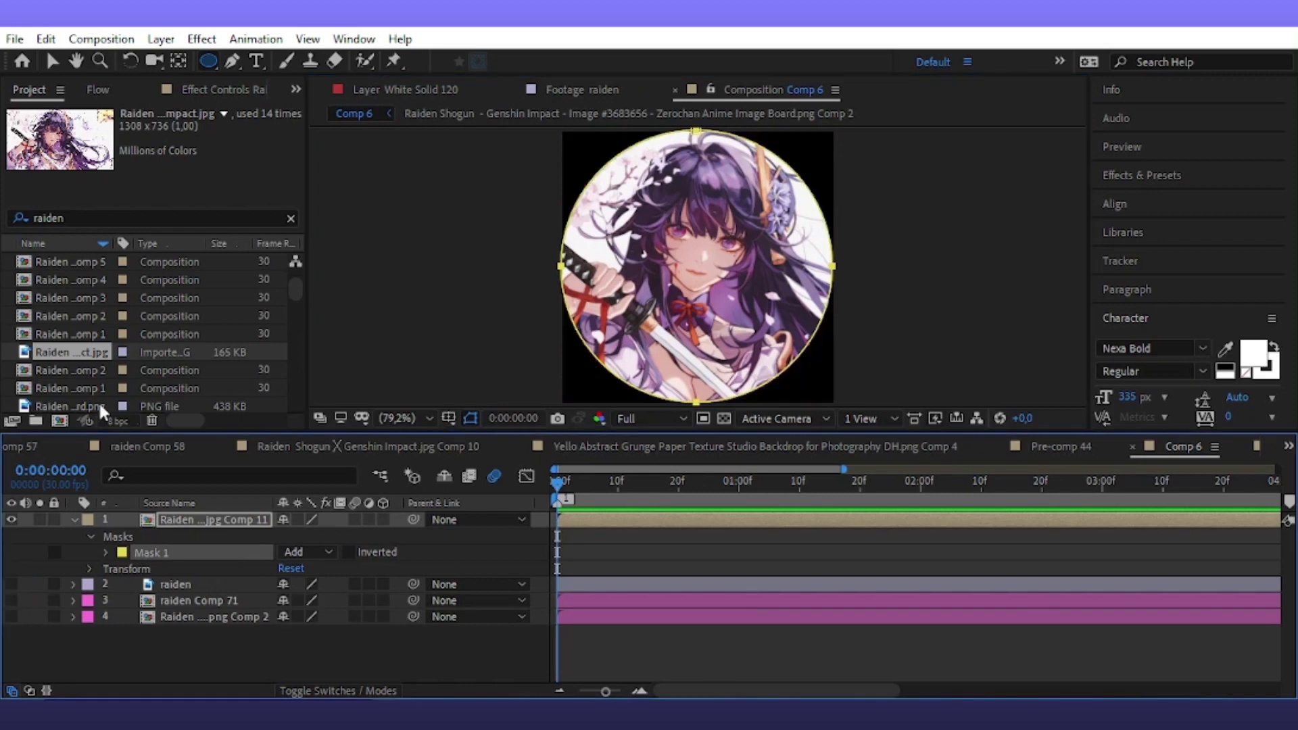
{"action": "key", "text": "v"}
{"action": "left_click", "coordinate": [225, 521]}
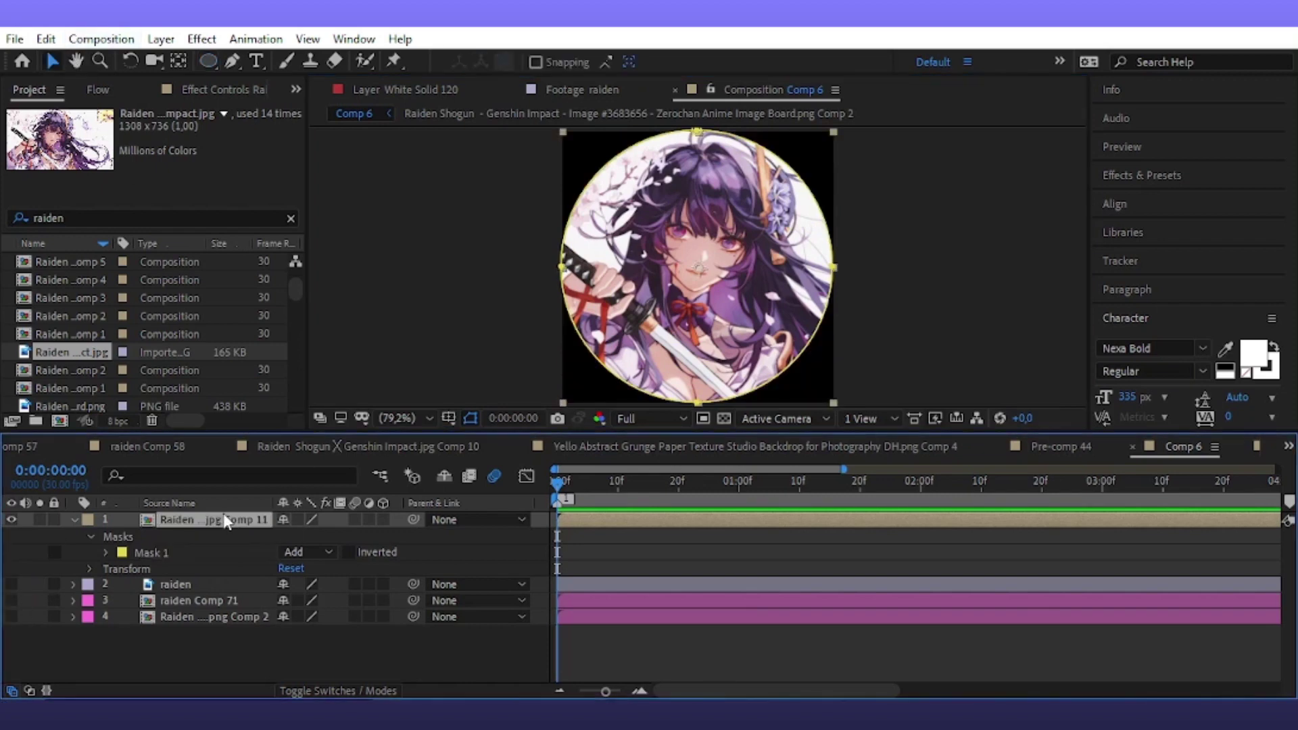
Save, then turn on Motion Blur and 3D for the circle layer and start a rotation keyframe
{"action": "key", "text": "ctrl+s"}
{"action": "key", "text": "r"}
{"action": "left_click", "coordinate": [122, 536]}
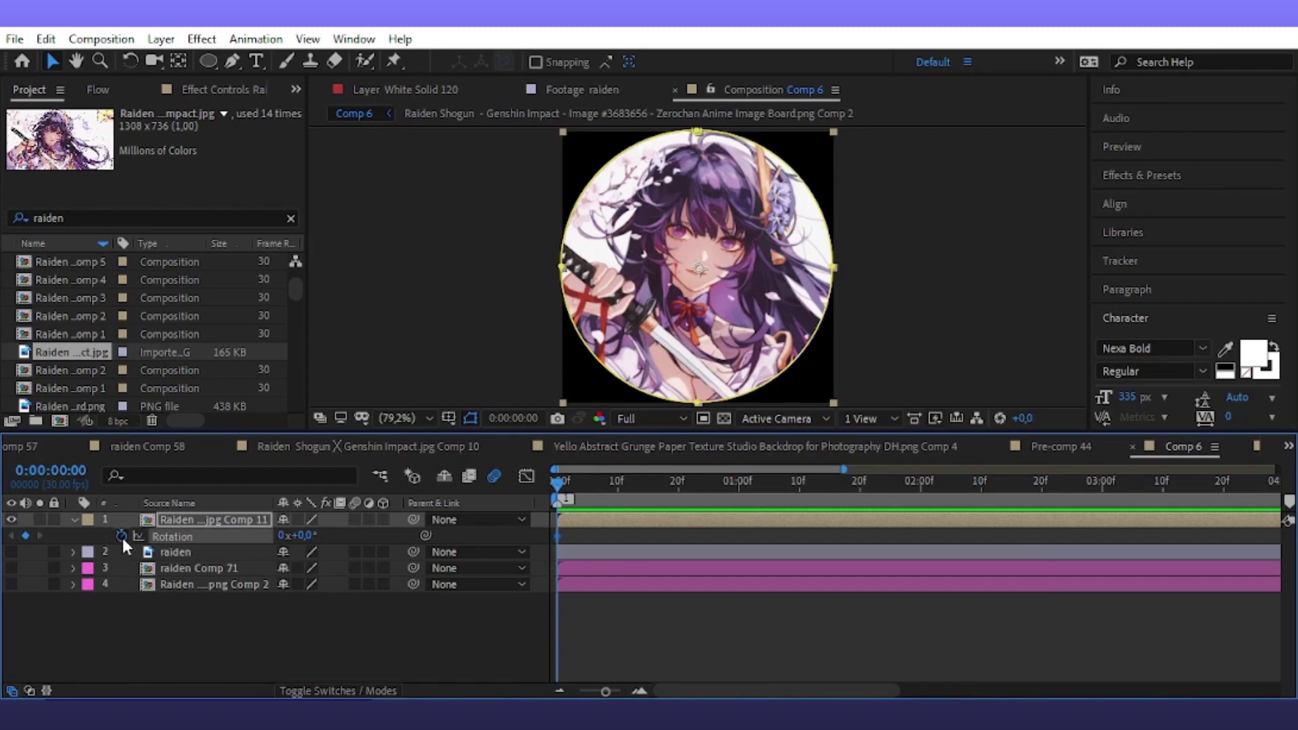
{"action": "left_click", "coordinate": [353, 519]}
{"action": "left_click", "coordinate": [383, 520]}
{"action": "left_click_drag", "start_coordinate": [354, 633], "coordinate": [354, 649]}
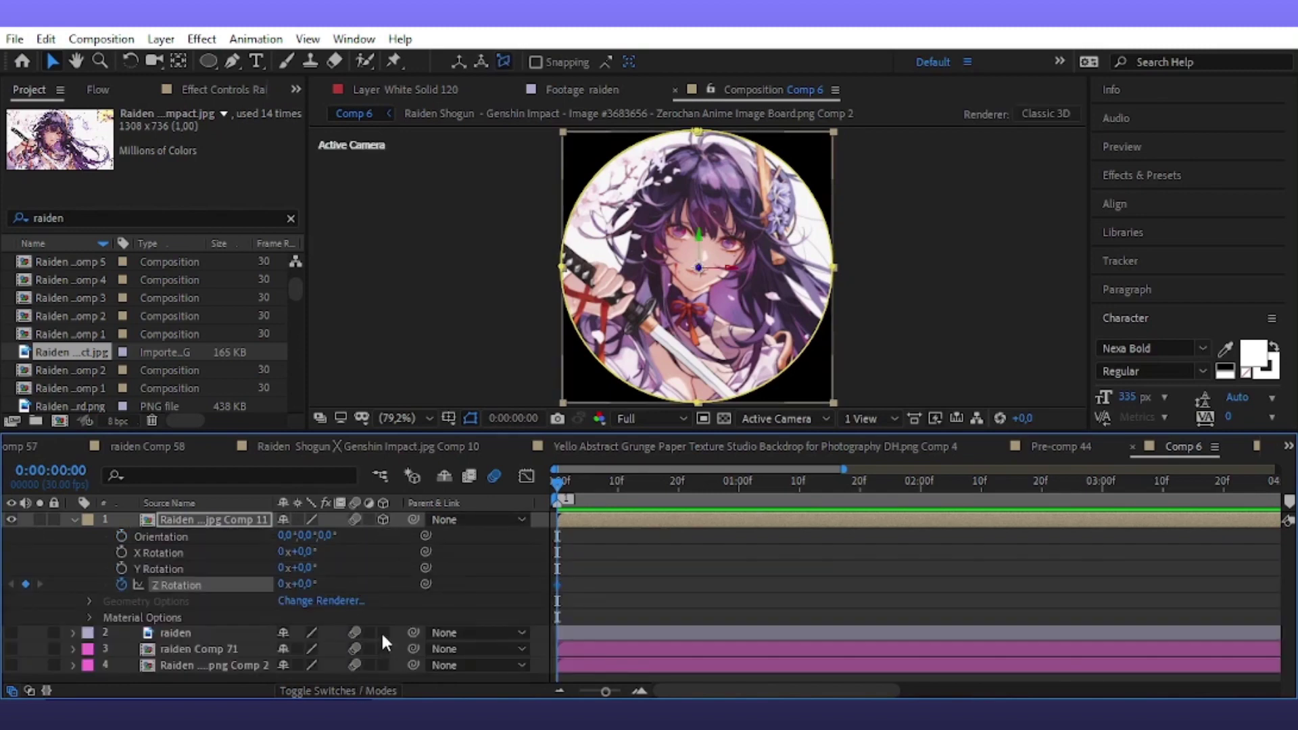
Keyframe X and Y Rotation, move the keys to 2:00, and tilt the start to X 54°, Y 125°
{"action": "left_click", "coordinate": [121, 553]}
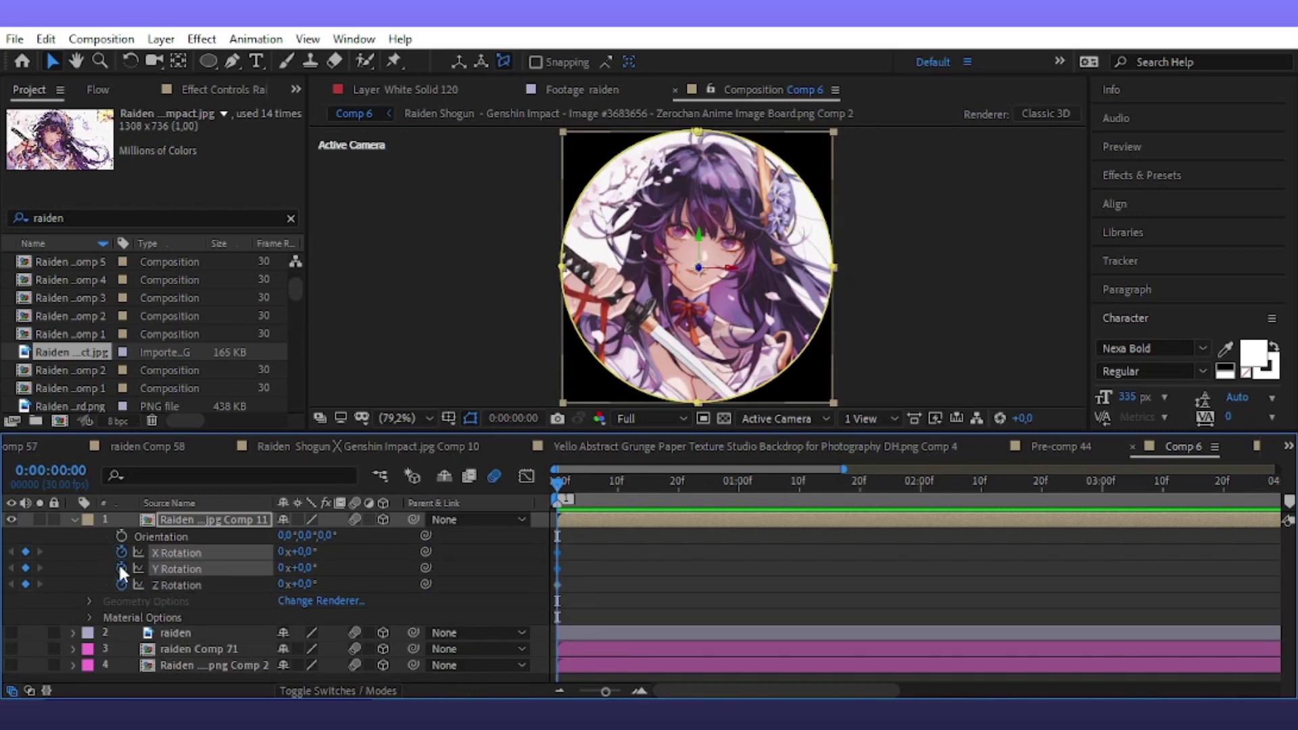
{"action": "left_click", "coordinate": [121, 568]}
{"action": "key", "text": "u"}
{"action": "left_click_drag", "start_coordinate": [558, 552], "coordinate": [668, 552]}
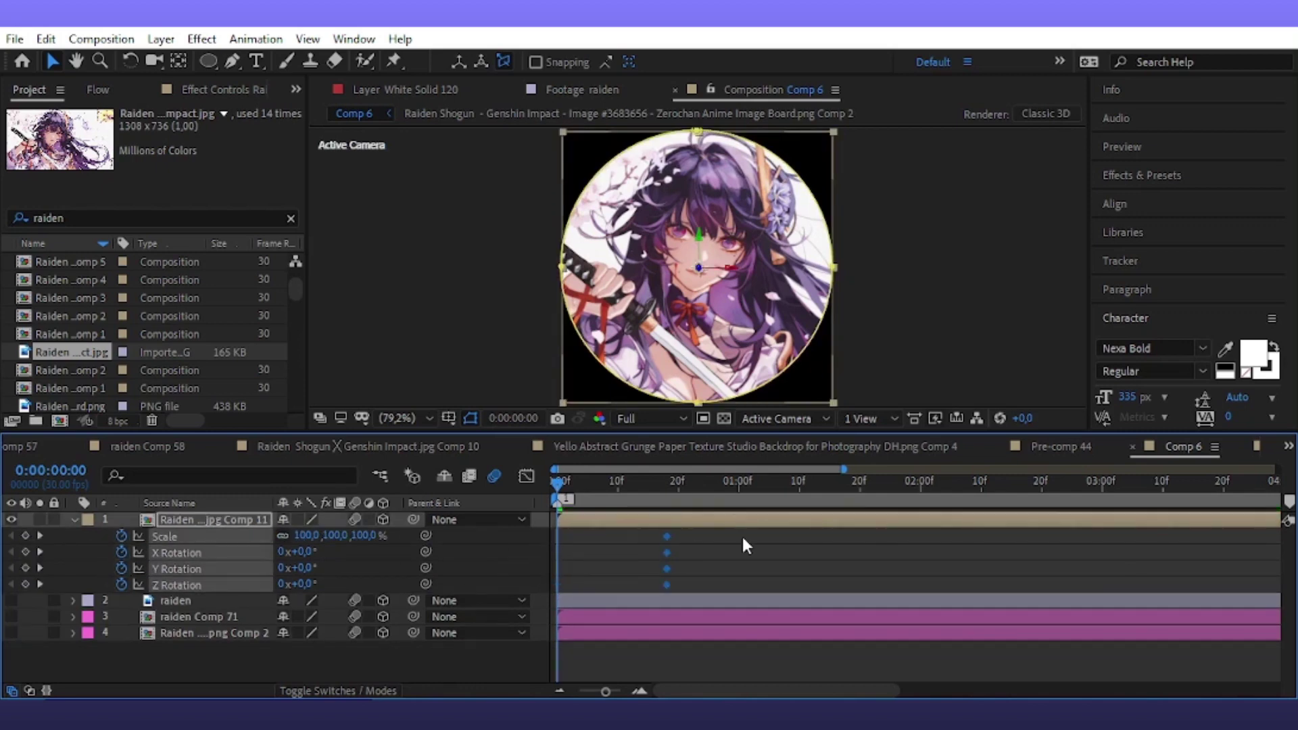
{"action": "left_click_drag", "start_coordinate": [879, 550], "coordinate": [927, 554]}
{"action": "left_click", "coordinate": [996, 545]}
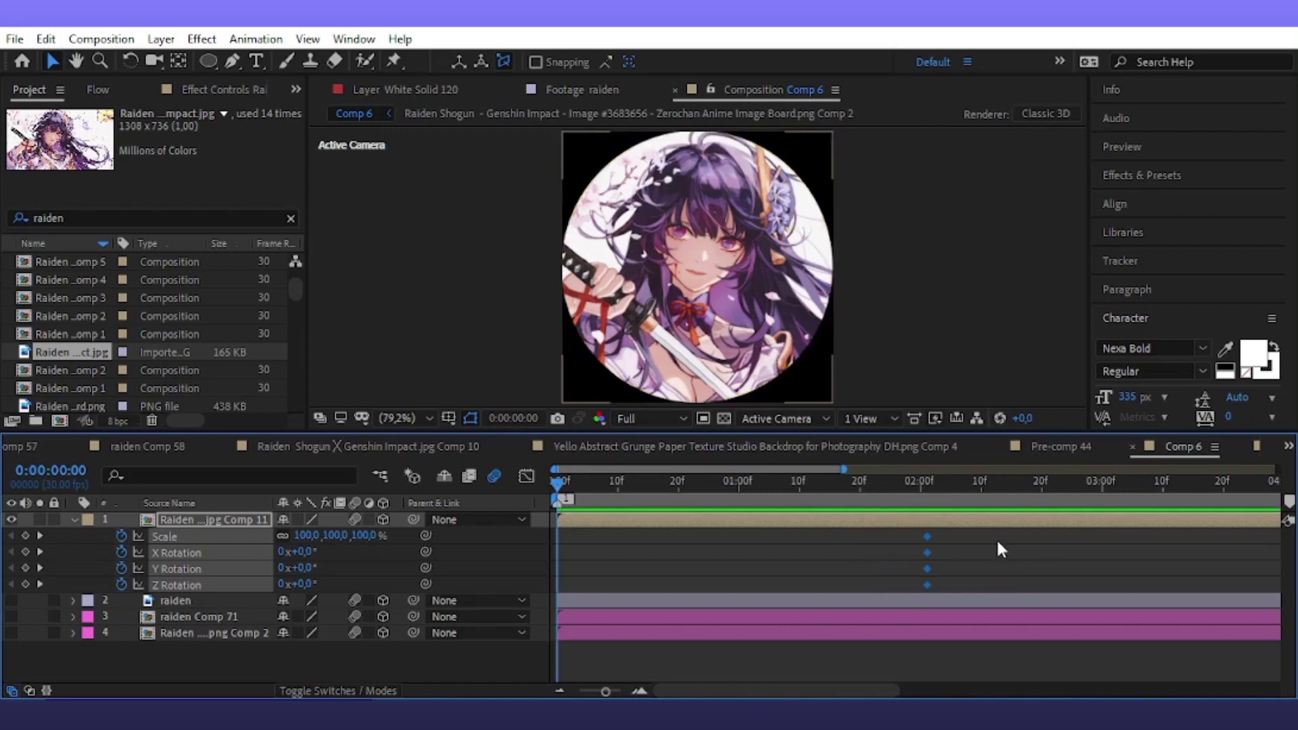
{"action": "left_click_drag", "start_coordinate": [306, 568], "coordinate": [349, 545]}
{"action": "left_click_drag", "start_coordinate": [301, 585], "coordinate": [363, 537]}
{"action": "key", "text": "ctrl+z"}
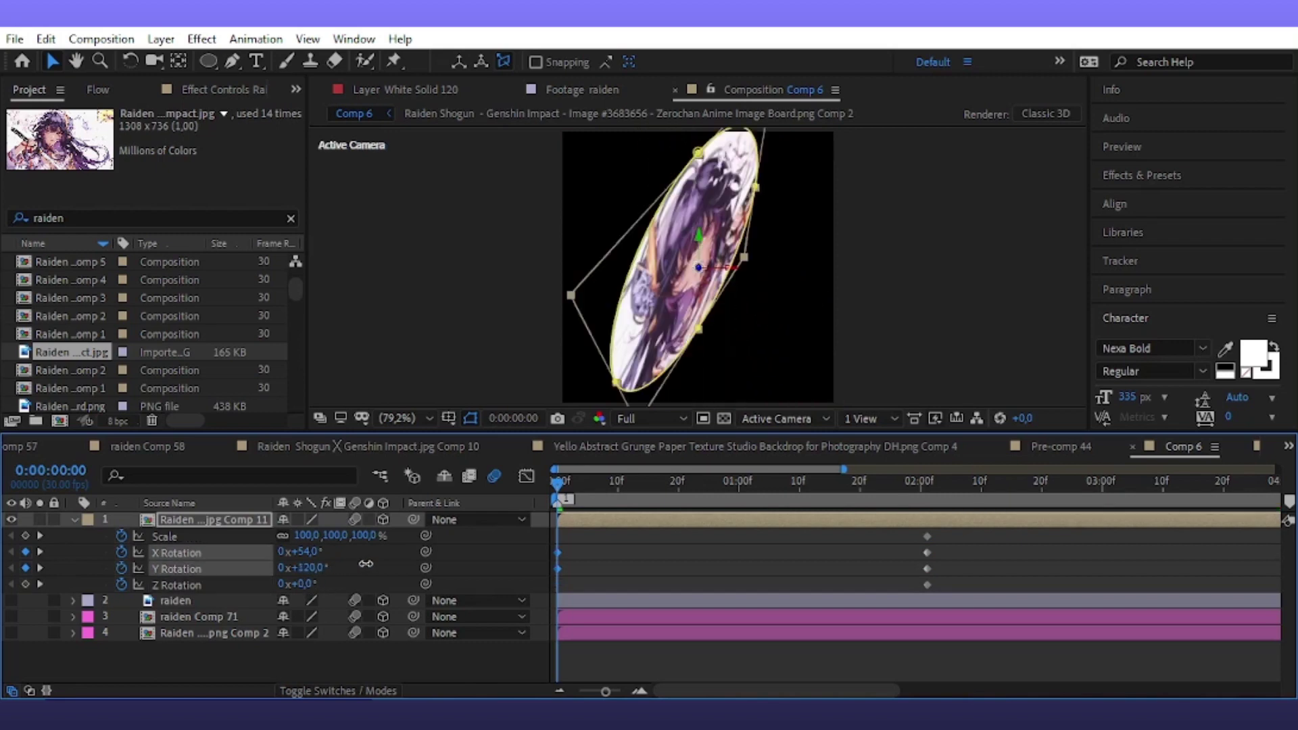
Show Scale, apply Easy Ease to all the intro keyframes, and preview the animation
{"action": "type", "text": "00"}
{"action": "key", "text": "Return"}
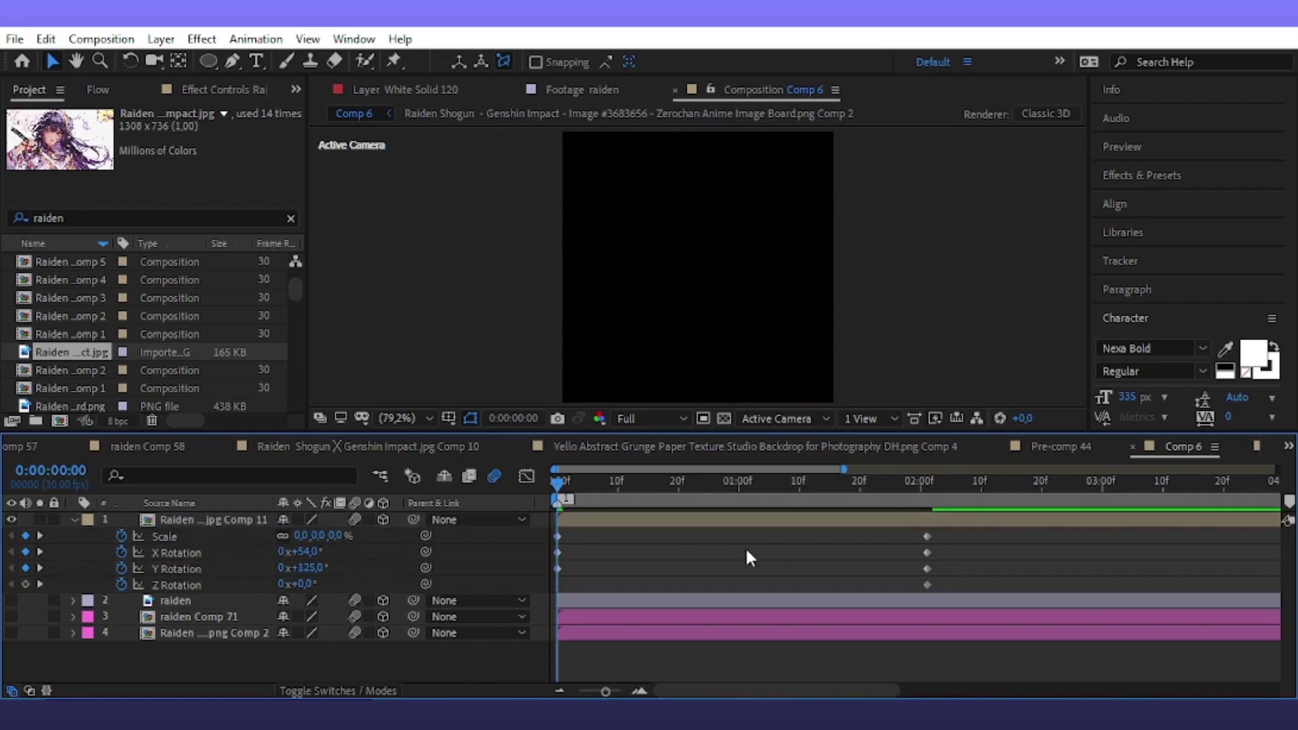
{"action": "left_click_drag", "start_coordinate": [947, 536], "coordinate": [516, 572]}
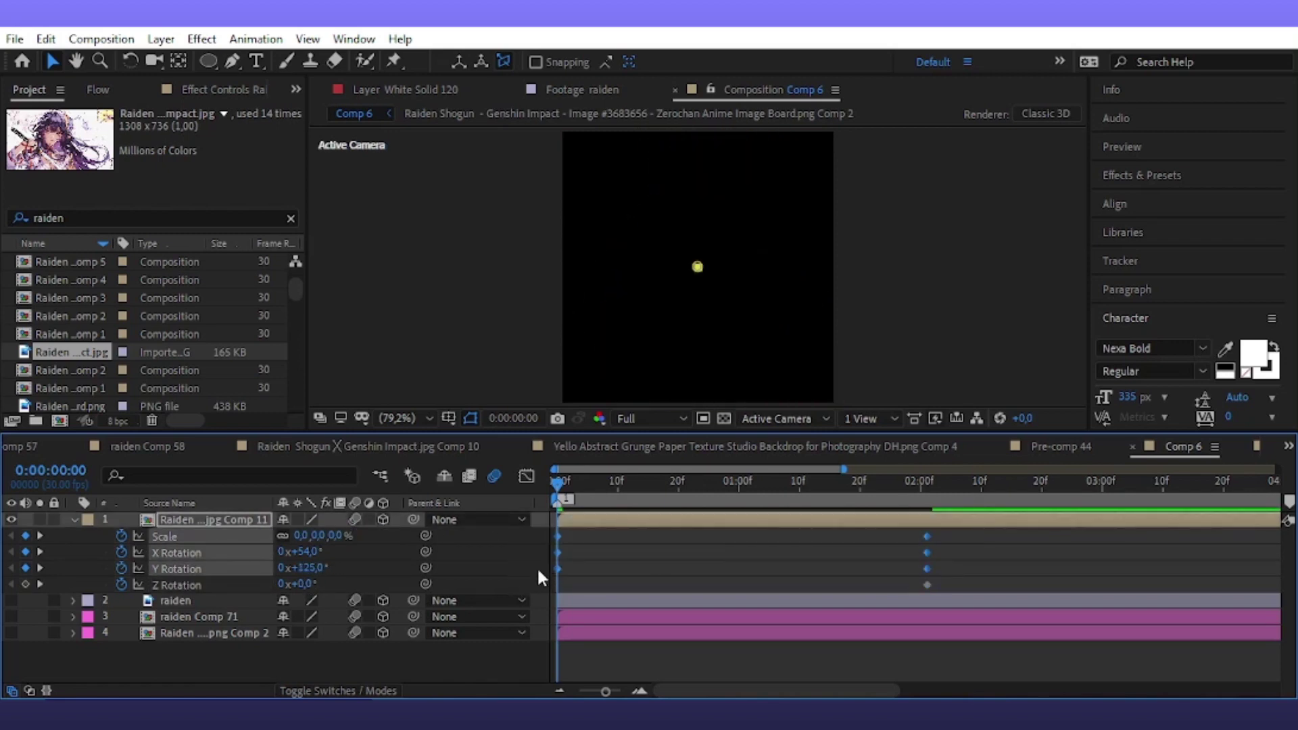
{"action": "key", "text": "F9"}
{"action": "key", "text": "space"}
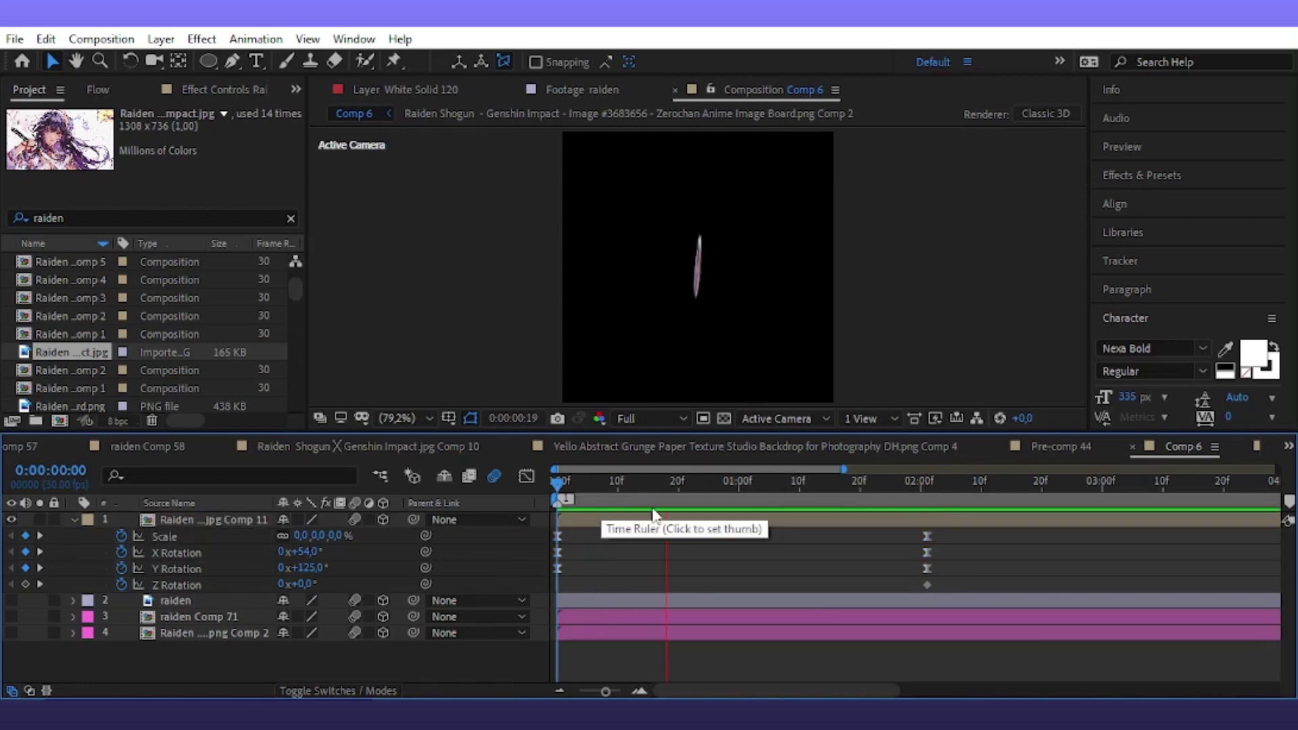
{"action": "left_click_drag", "start_coordinate": [932, 506], "coordinate": [923, 521]}
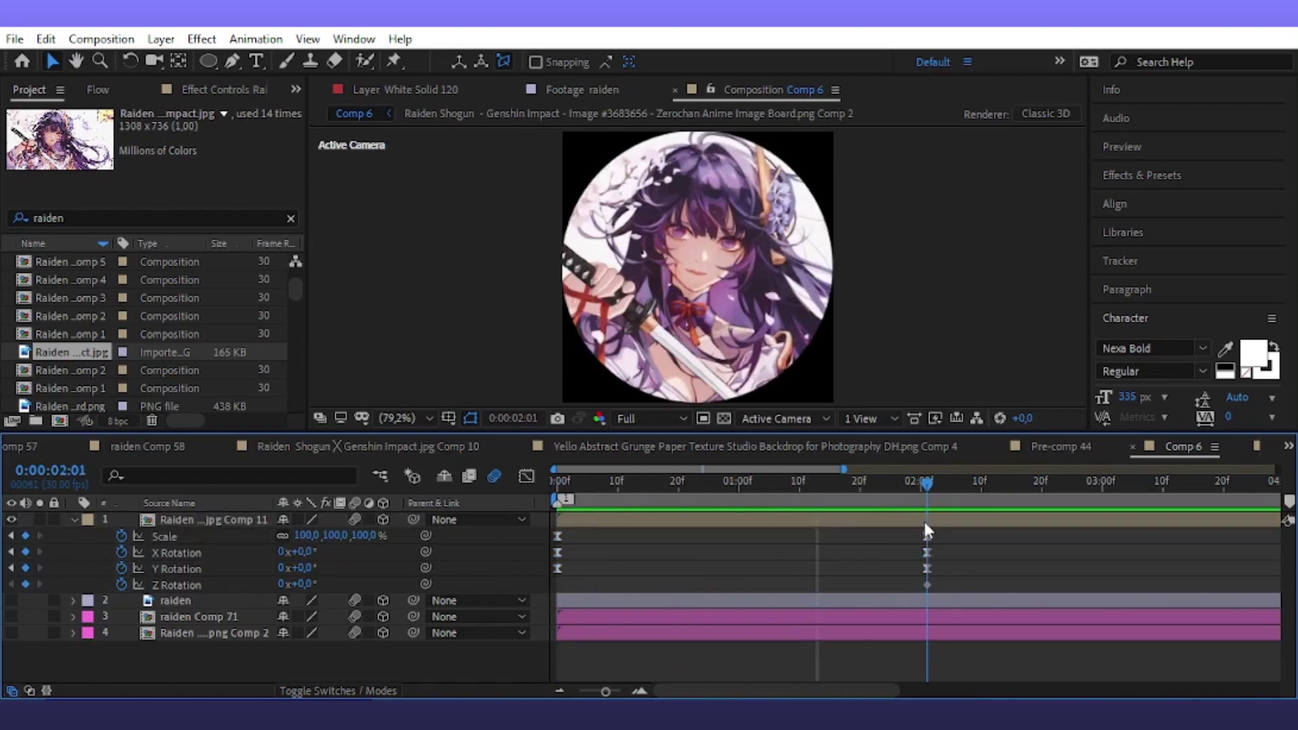
{"action": "key", "text": "space"}
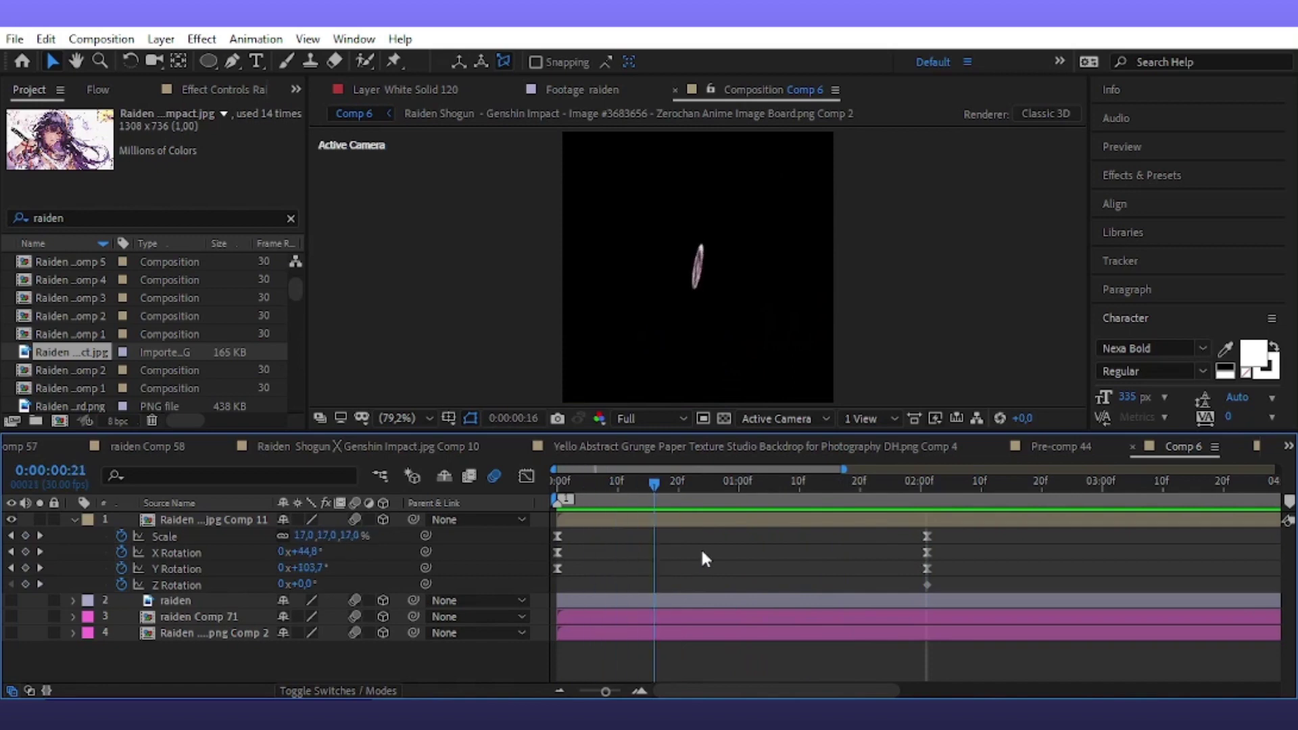
Set the circle's end Scale to 88% and reselect all the intro keyframes
{"action": "key", "text": "Page_Up"}
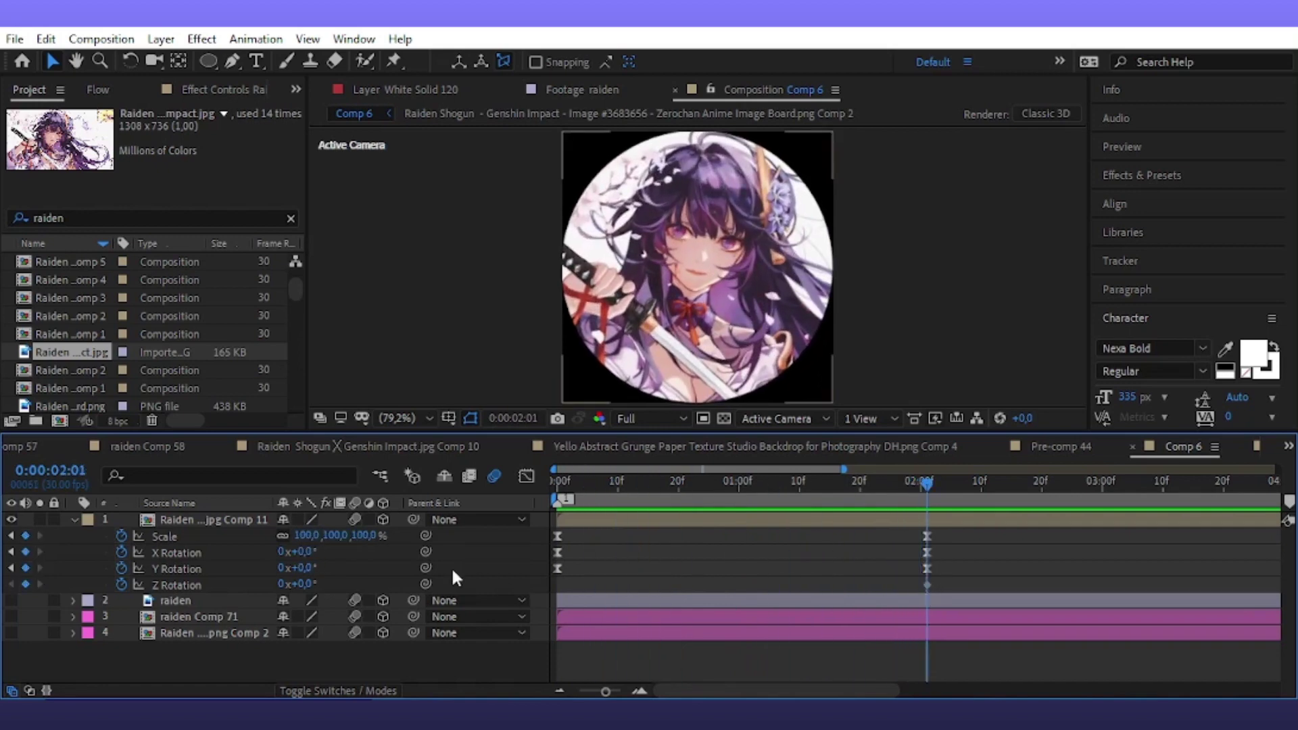
{"action": "type", "text": "88"}
{"action": "key", "text": "Return"}
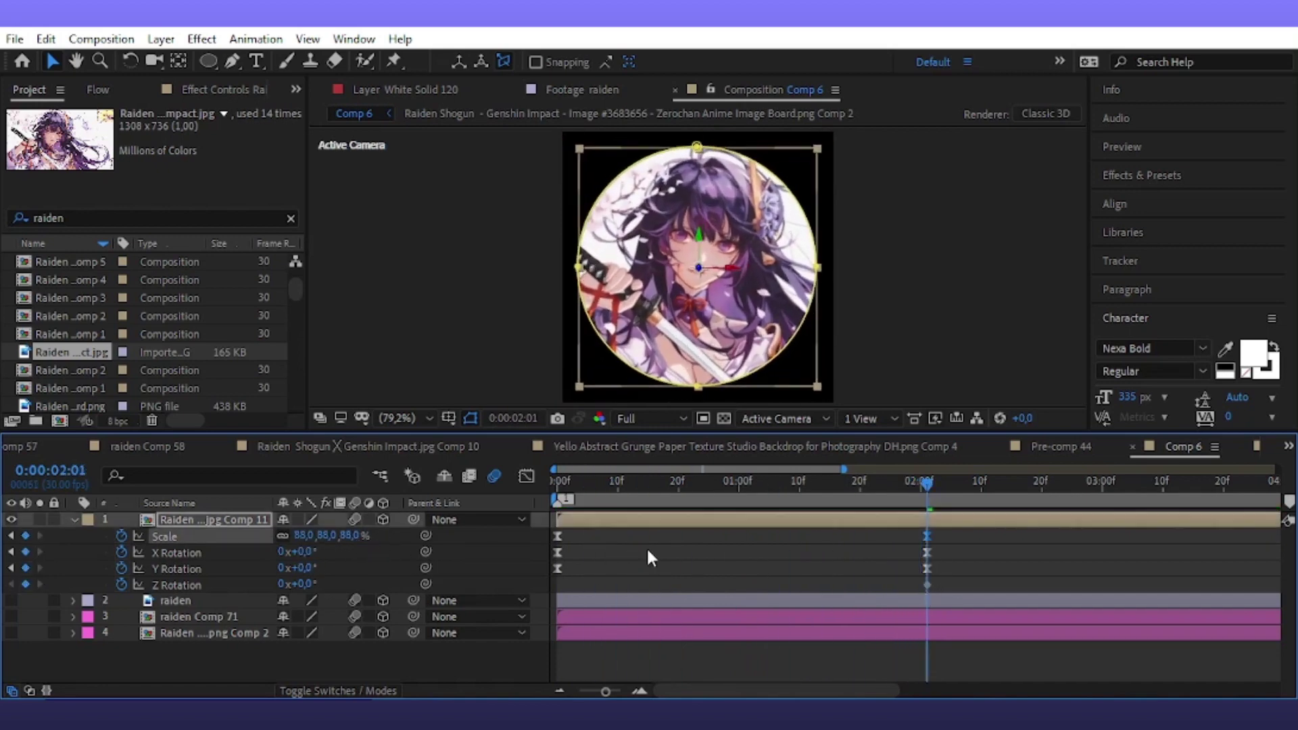
{"action": "left_click_drag", "start_coordinate": [959, 529], "coordinate": [542, 573]}
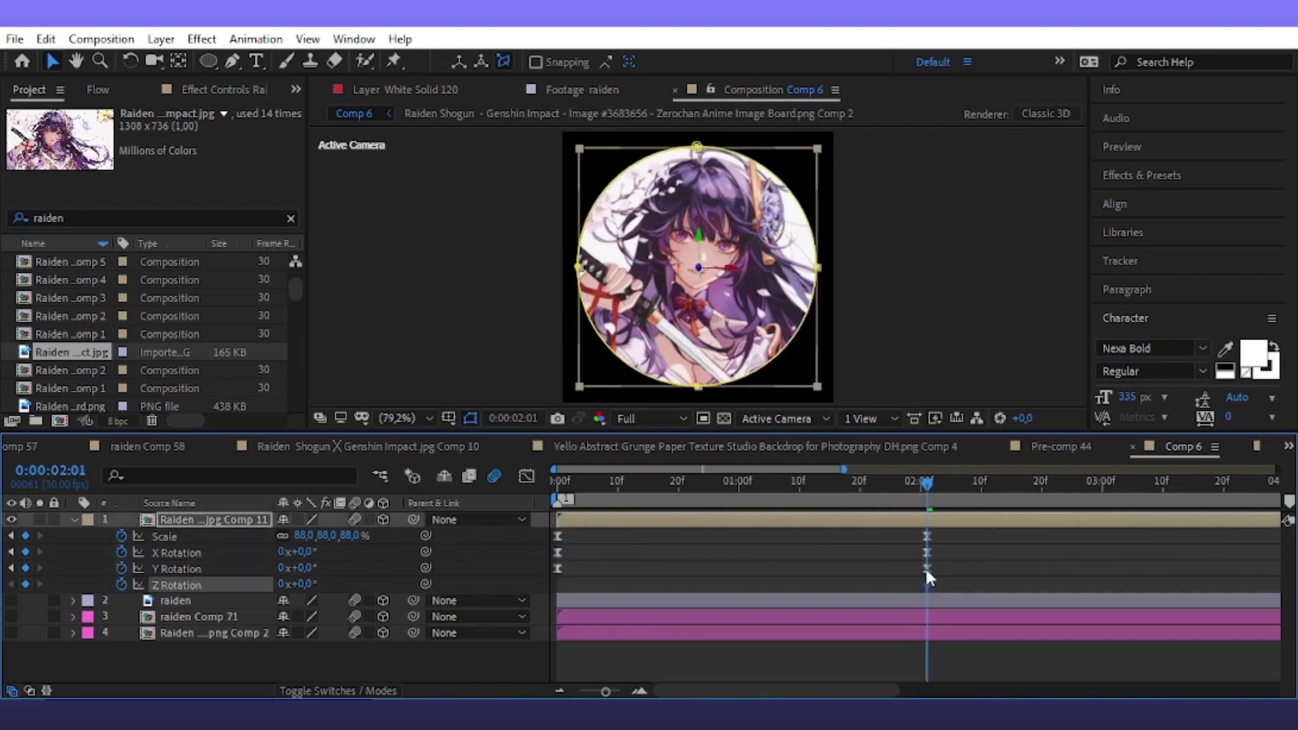
{"action": "key", "text": "Home"}
{"action": "left_click_drag", "start_coordinate": [947, 533], "coordinate": [542, 579]}
In the speed graph, widen both keyframes' ease influence so the circle bursts in and settles slowly
{"action": "left_click", "coordinate": [526, 476]}
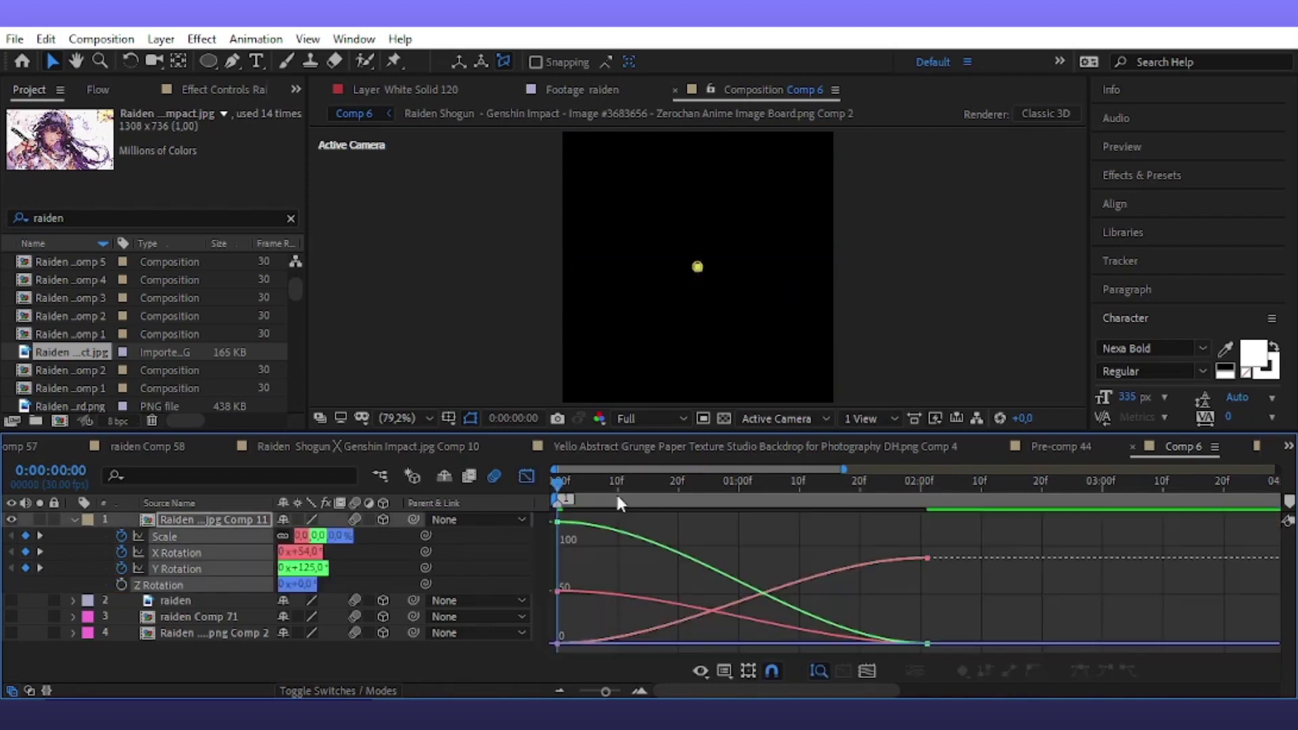
{"action": "right_click", "coordinate": [846, 584]}
{"action": "left_click", "coordinate": [925, 418]}
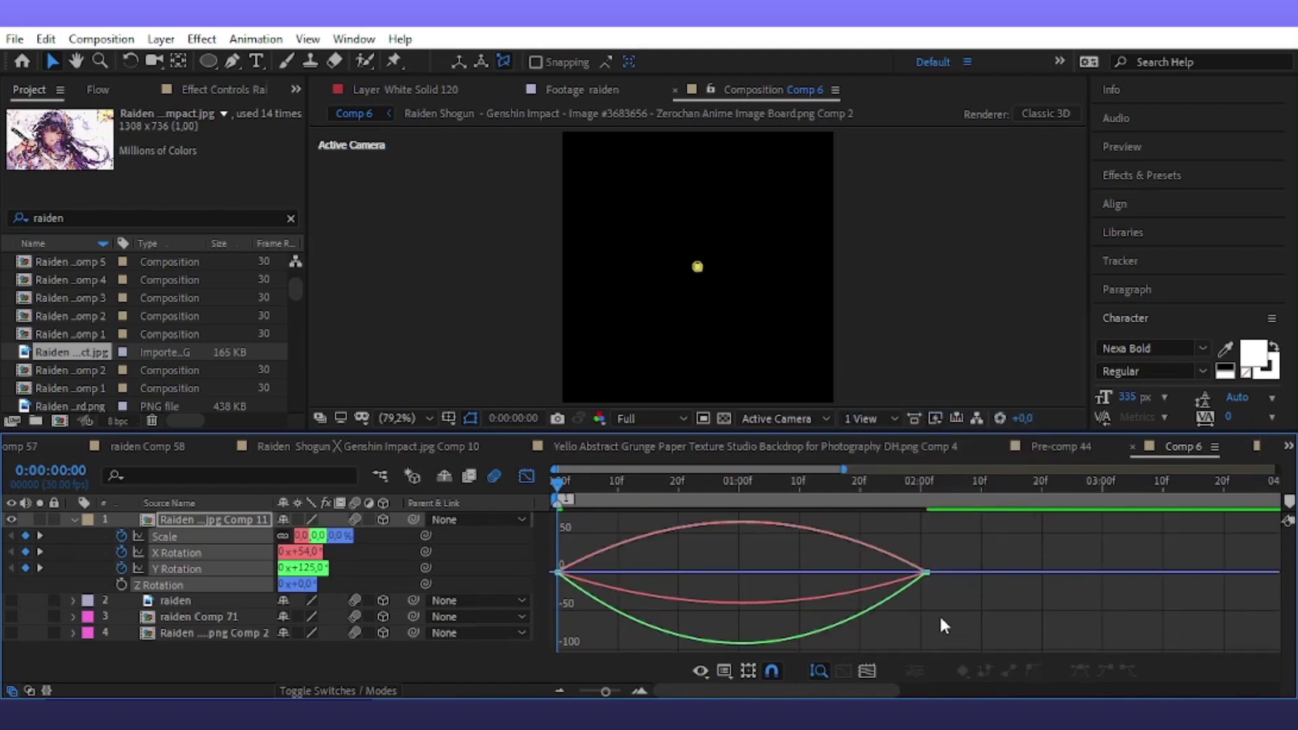
{"action": "left_click_drag", "start_coordinate": [944, 626], "coordinate": [549, 544]}
{"action": "left_click_drag", "start_coordinate": [620, 572], "coordinate": [484, 561]}
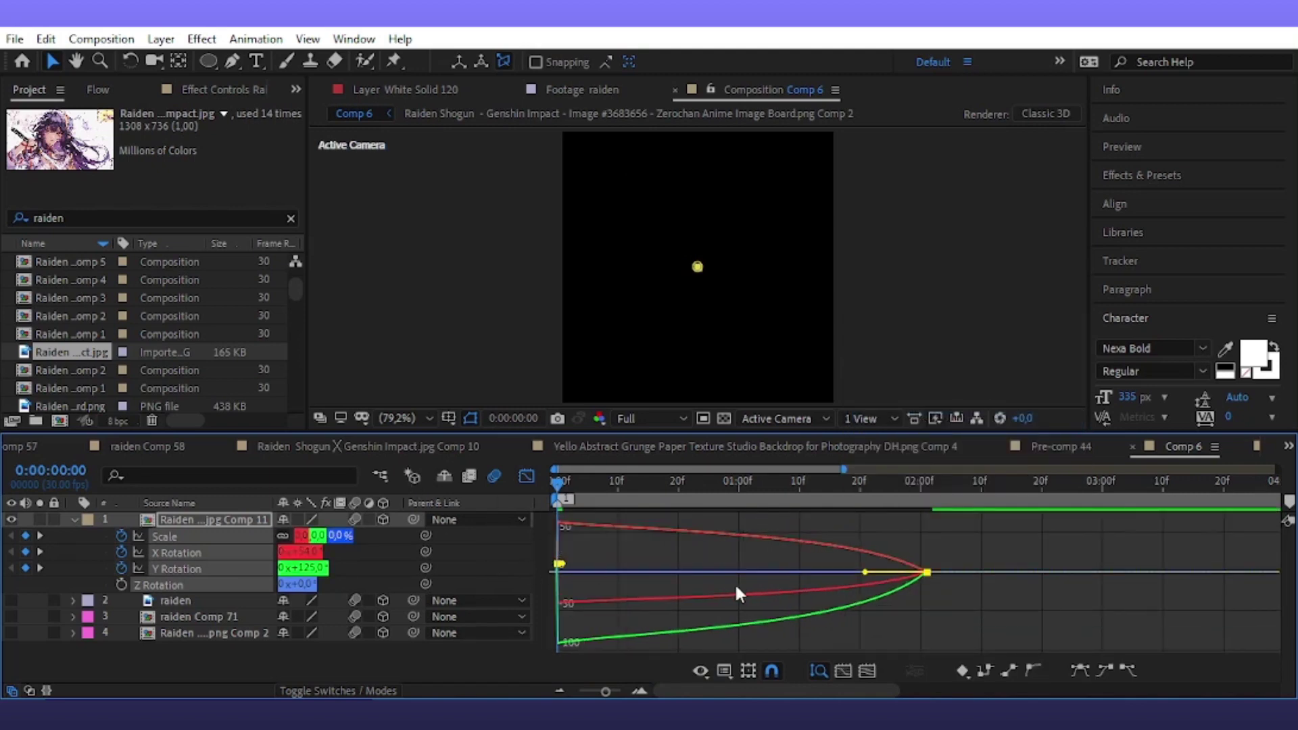
{"action": "left_click_drag", "start_coordinate": [866, 572], "coordinate": [741, 572]}
{"action": "key", "text": "space"}
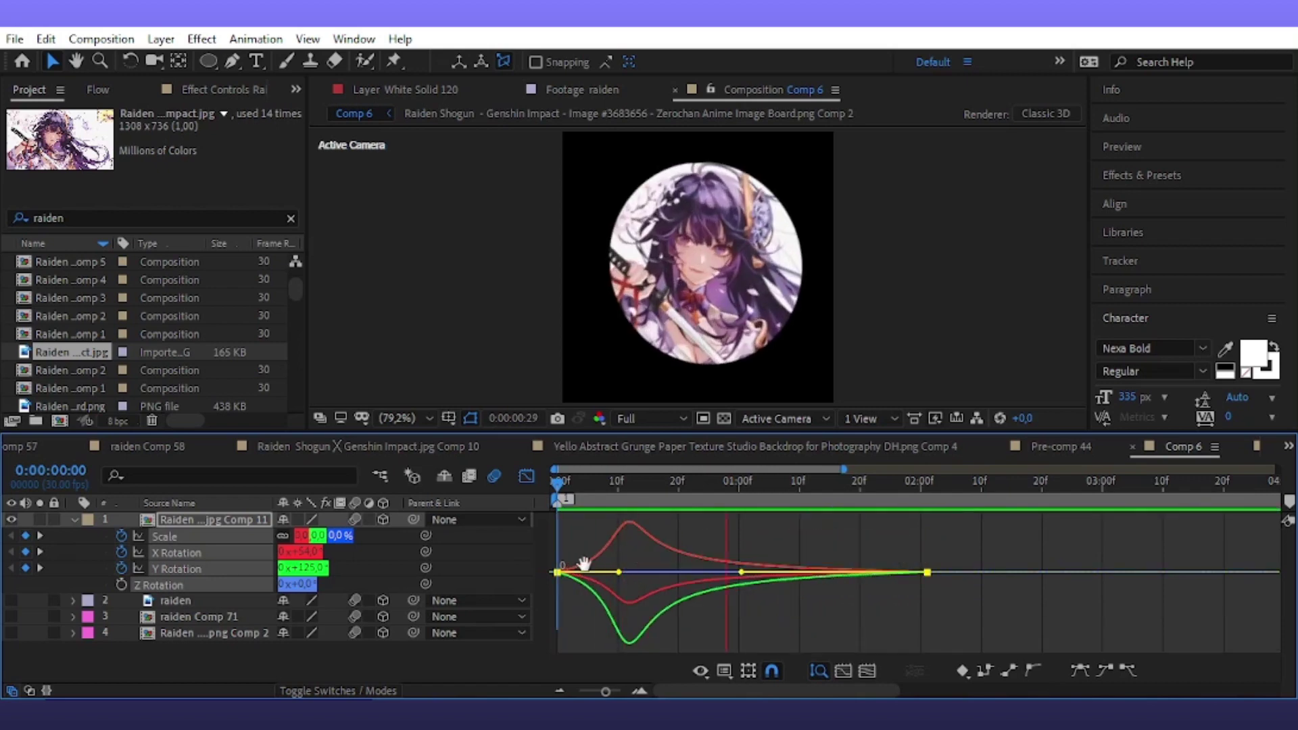
{"action": "key", "text": "space"}
{"action": "left_click", "coordinate": [526, 476]}
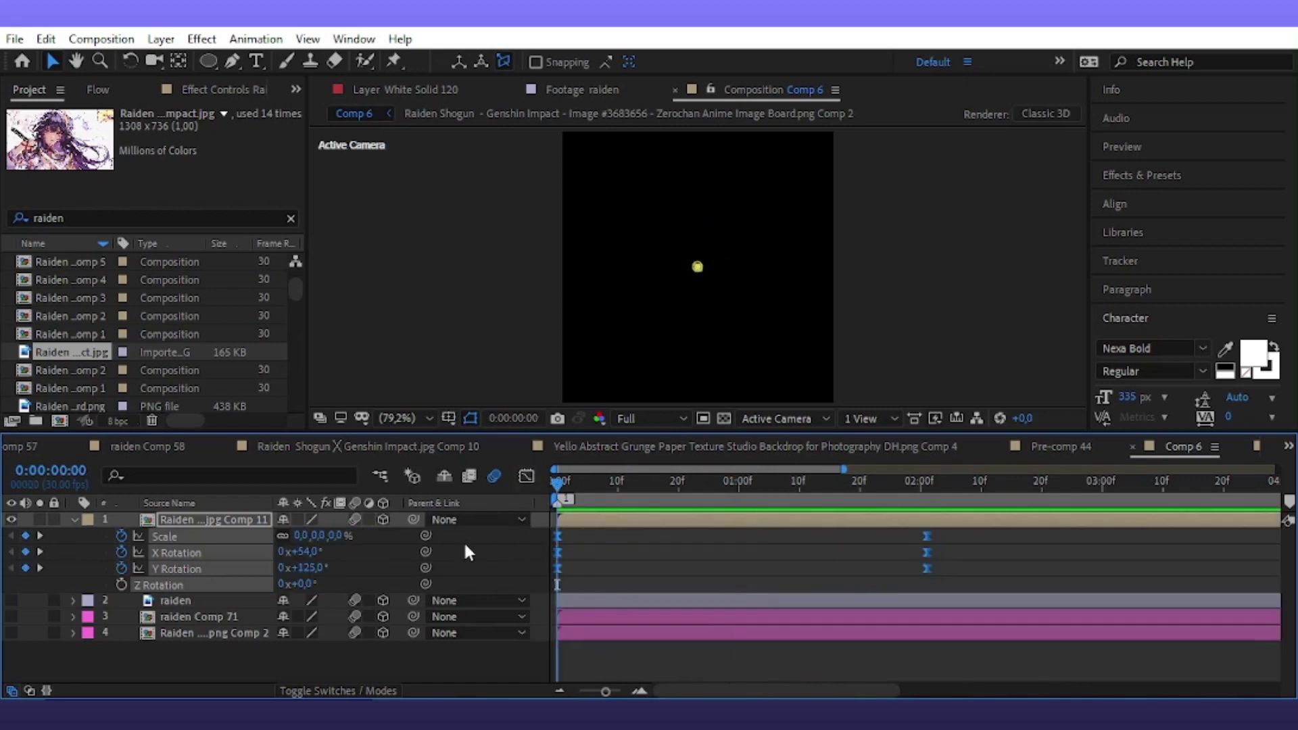
{"action": "left_click", "coordinate": [730, 586]}
Add Null 159 and parent the Raiden image comp to it
{"action": "left_click", "coordinate": [161, 38]}
{"action": "mouse_move", "coordinate": [185, 61]}
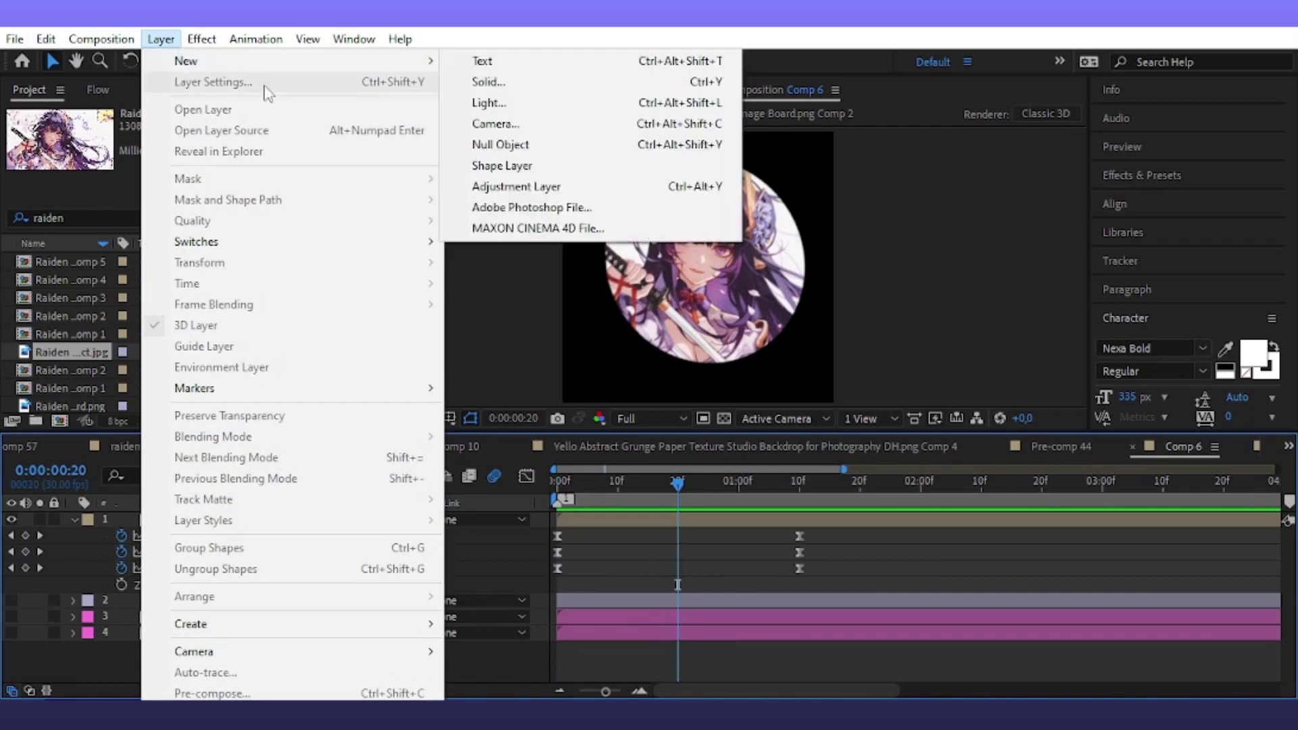
{"action": "left_click", "coordinate": [539, 144]}
{"action": "key", "text": "space"}
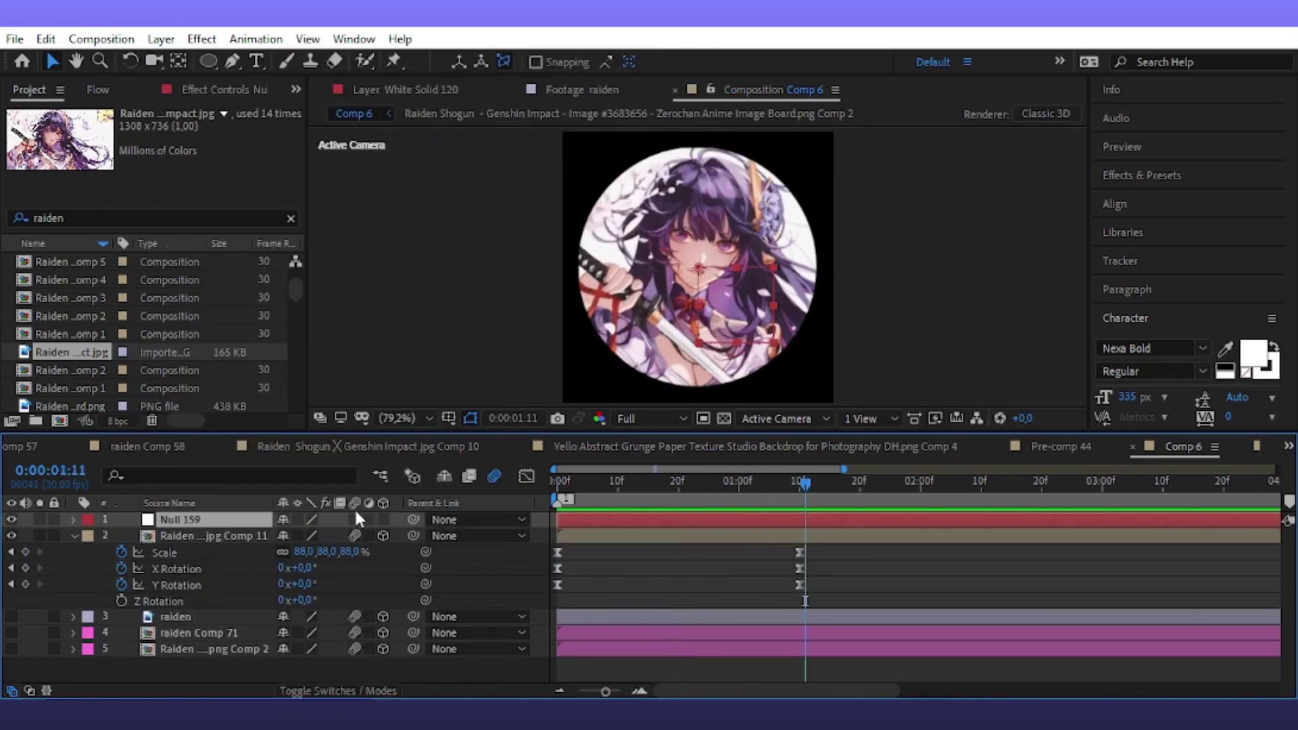
{"action": "left_click_drag", "start_coordinate": [413, 536], "coordinate": [203, 520]}
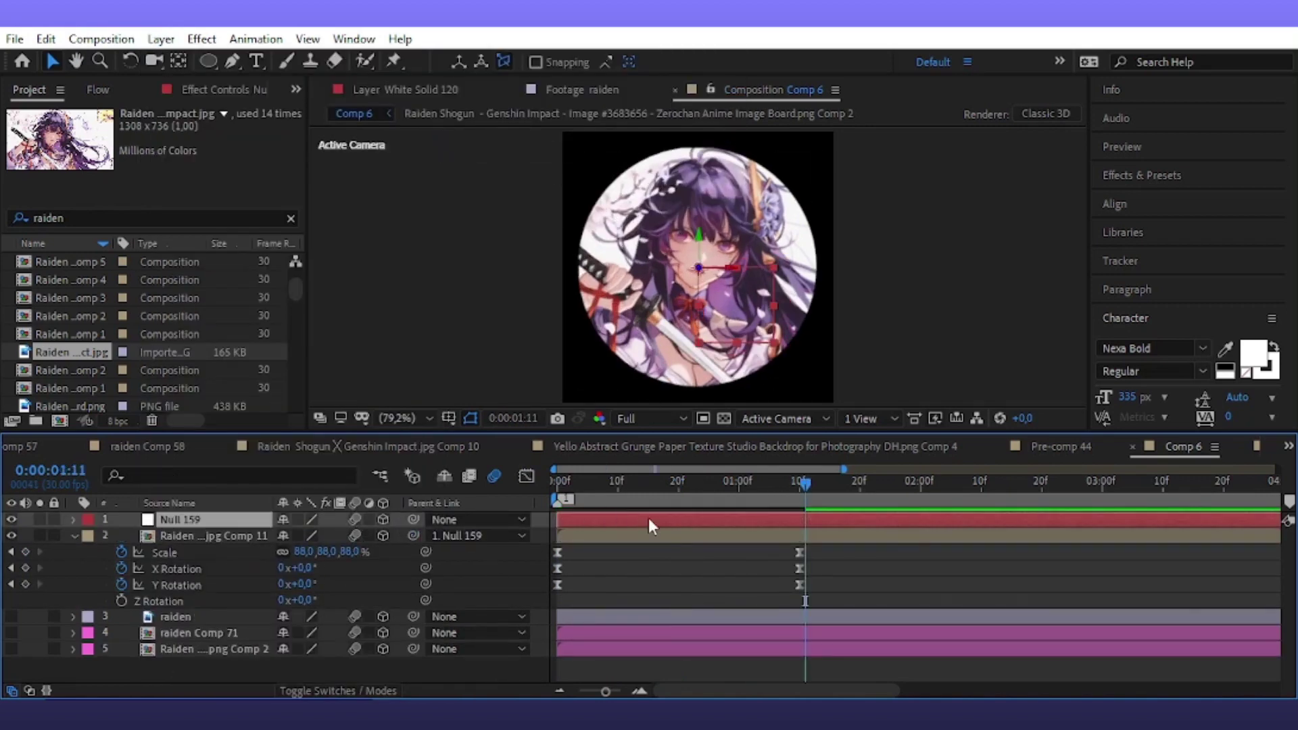
Record a 100% Scale keyframe on Null 159 at frame 19
{"action": "left_click", "coordinate": [696, 482]}
{"action": "left_click_drag", "start_coordinate": [697, 485], "coordinate": [673, 485]}
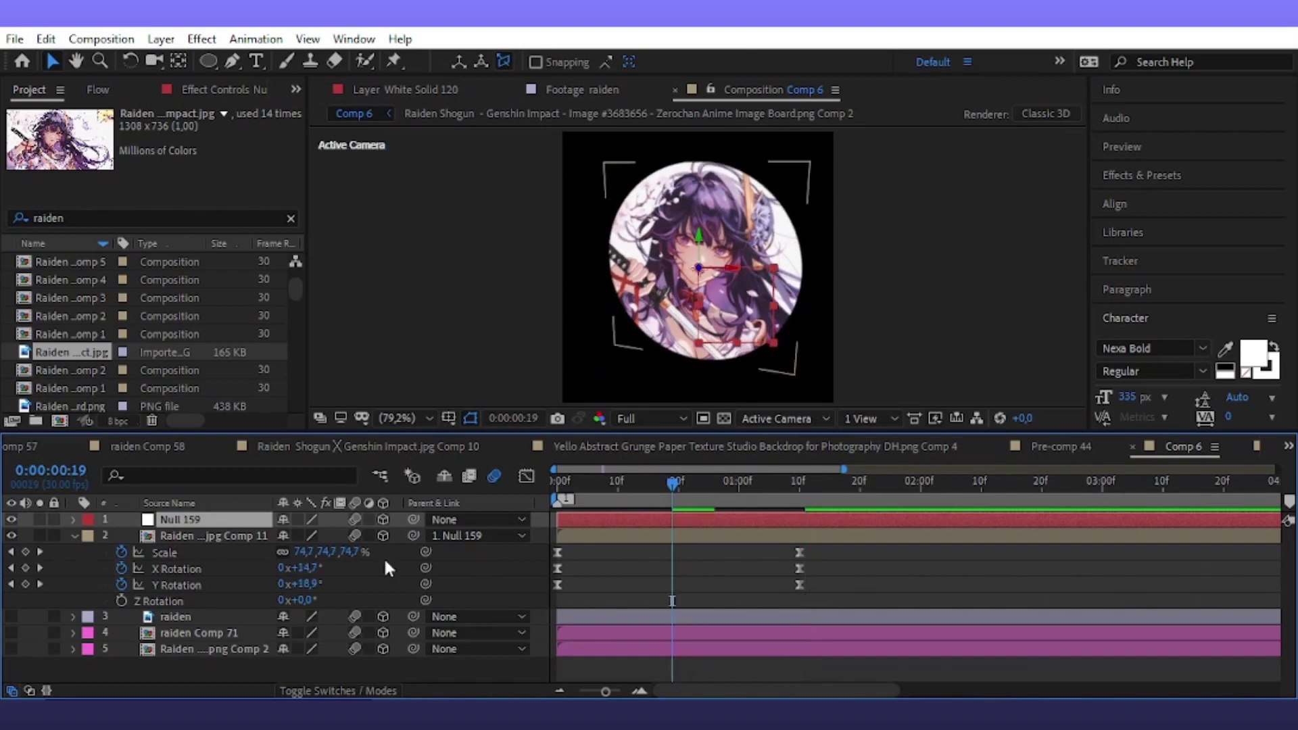
{"action": "key", "text": "r"}
{"action": "left_click", "coordinate": [121, 584]}
{"action": "key", "text": "s"}
{"action": "left_click", "coordinate": [121, 536]}
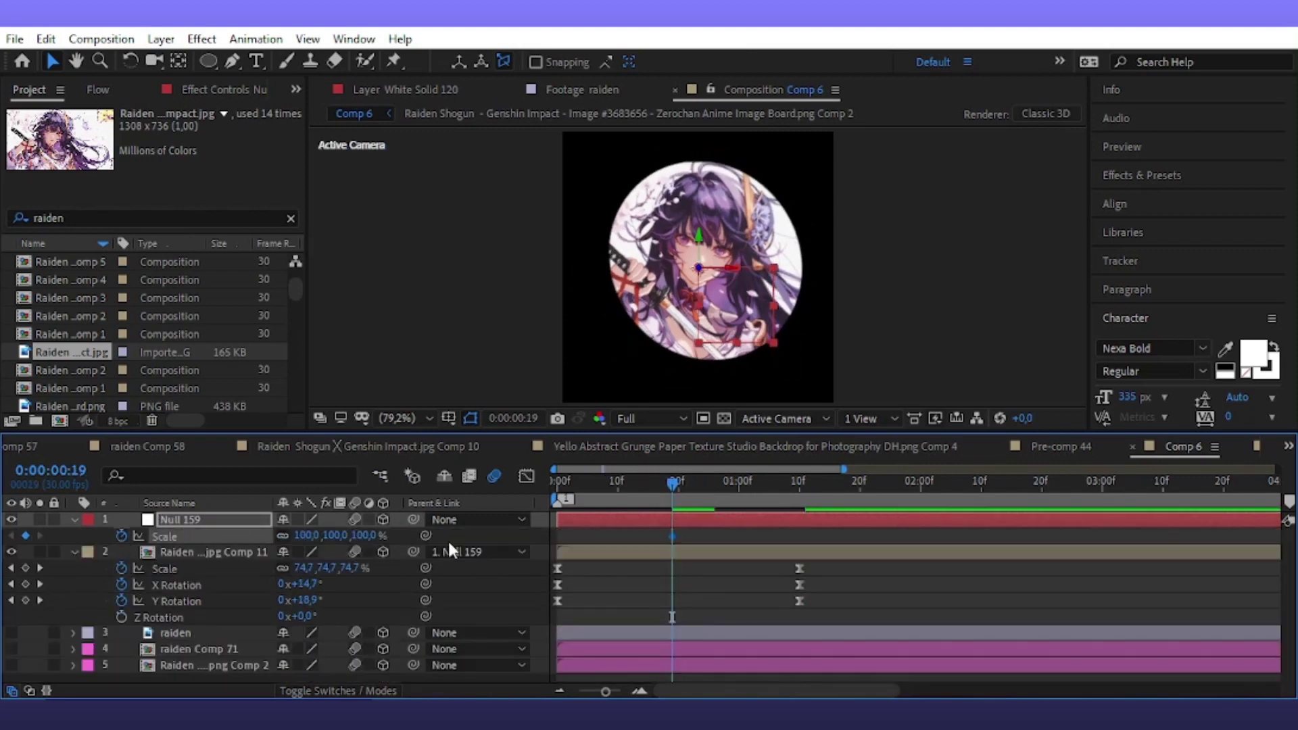
{"action": "key", "text": "shift+r"}
At 1:26 set the null to 74% scale and 117° Z Rotation, then ease the keyframes
{"action": "left_click", "coordinate": [883, 484]}
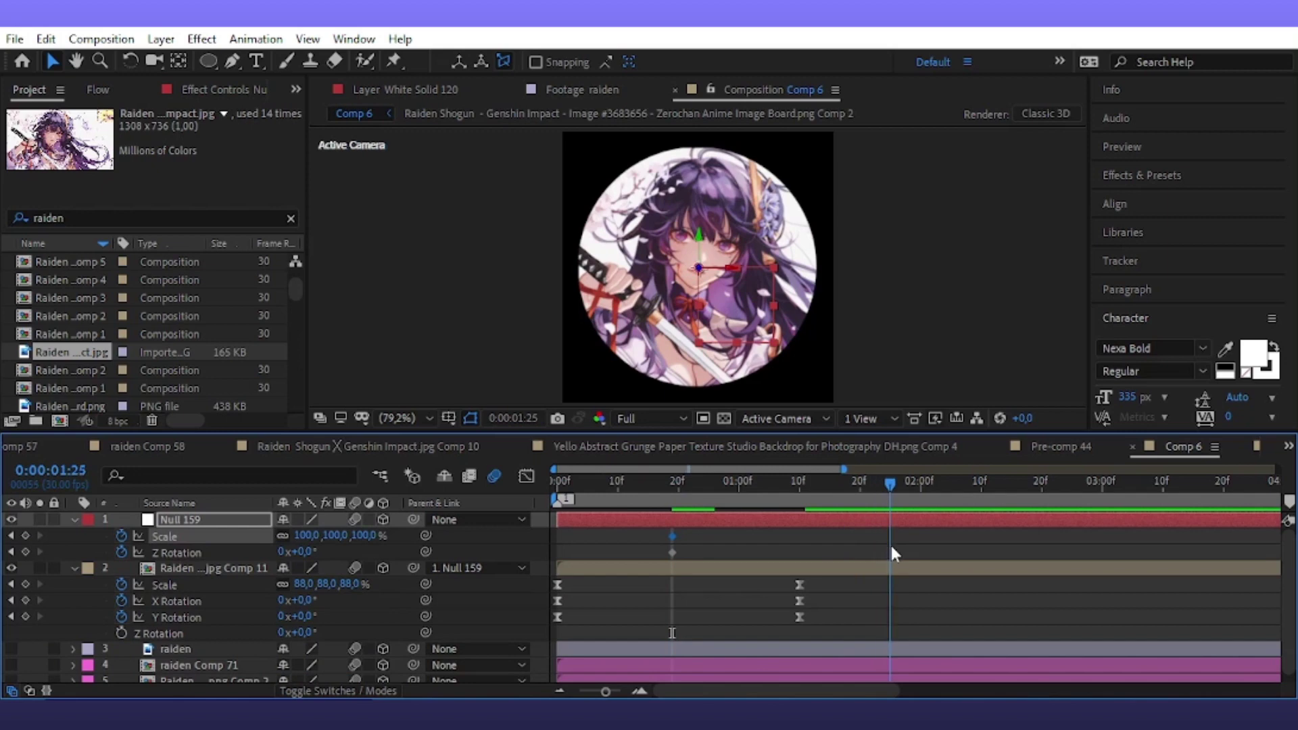
{"action": "key", "text": "Page_Down"}
{"action": "mouse_move", "coordinate": [338, 536]}
{"action": "left_mouse_down"}
{"action": "mouse_move", "coordinate": [313, 568]}
{"action": "mouse_move", "coordinate": [366, 552]}
{"action": "left_mouse_up"}
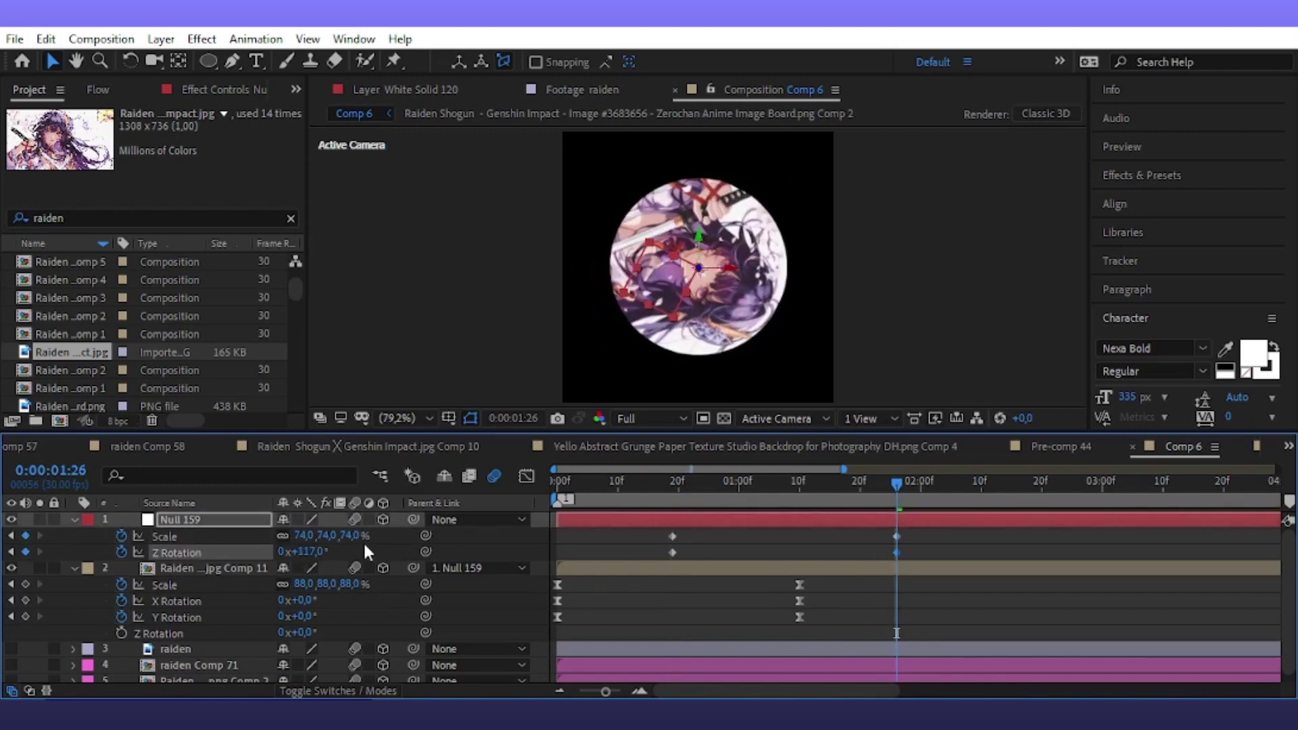
{"action": "left_click_drag", "start_coordinate": [906, 528], "coordinate": [625, 565]}
{"action": "key", "text": "F9"}
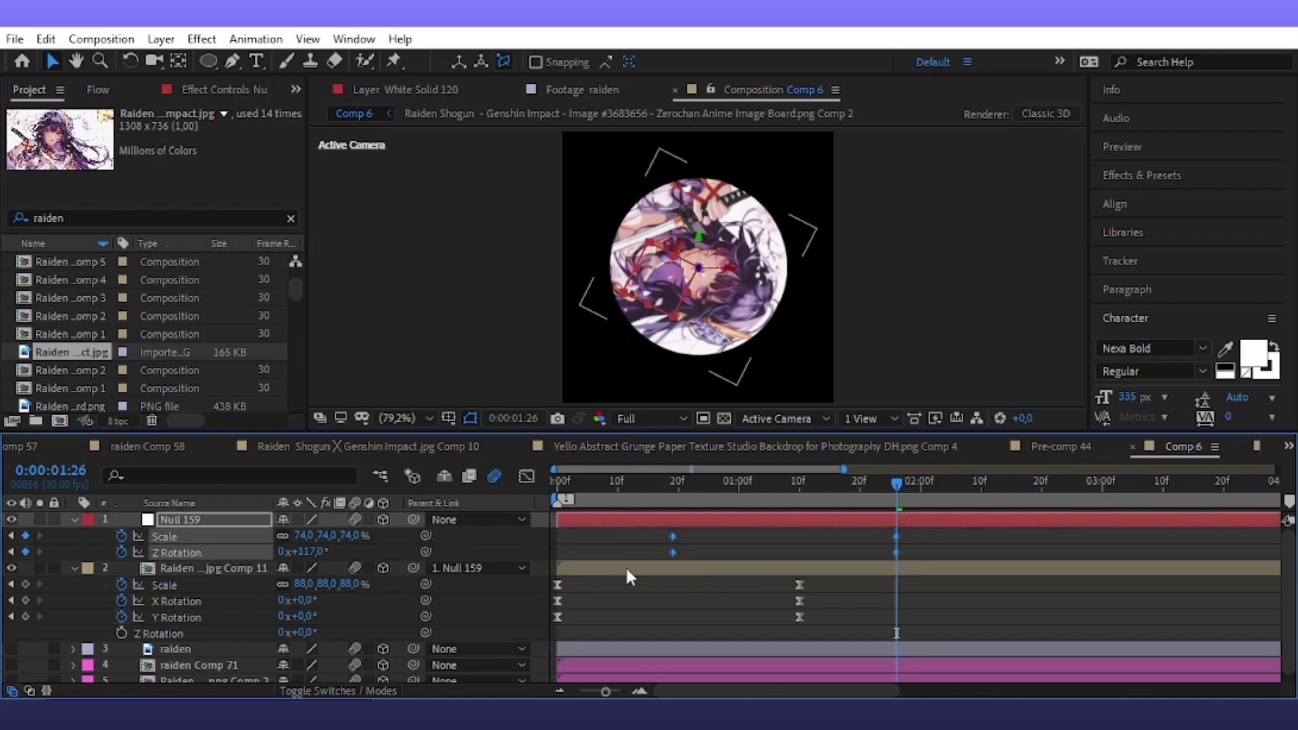
{"action": "left_click", "coordinate": [526, 476]}
{"action": "mouse_move", "coordinate": [1045, 572]}
{"action": "left_mouse_down"}
{"action": "mouse_move", "coordinate": [659, 639]}
{"action": "mouse_move", "coordinate": [823, 629]}
{"action": "mouse_move", "coordinate": [803, 621]}
{"action": "left_mouse_up"}
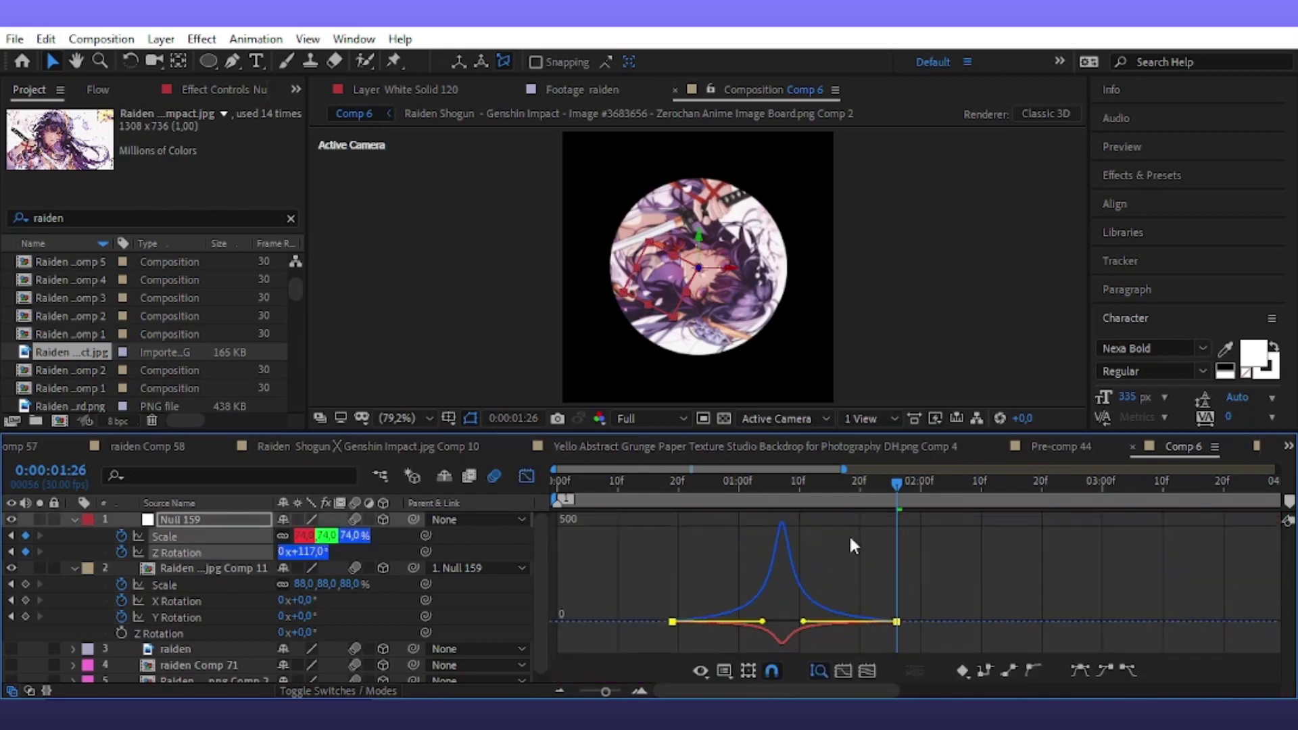
Match the last keyframe's ease influence to the first and preview the null's spin
{"action": "left_click_drag", "start_coordinate": [893, 483], "coordinate": [740, 483]}
{"action": "key", "text": "space"}
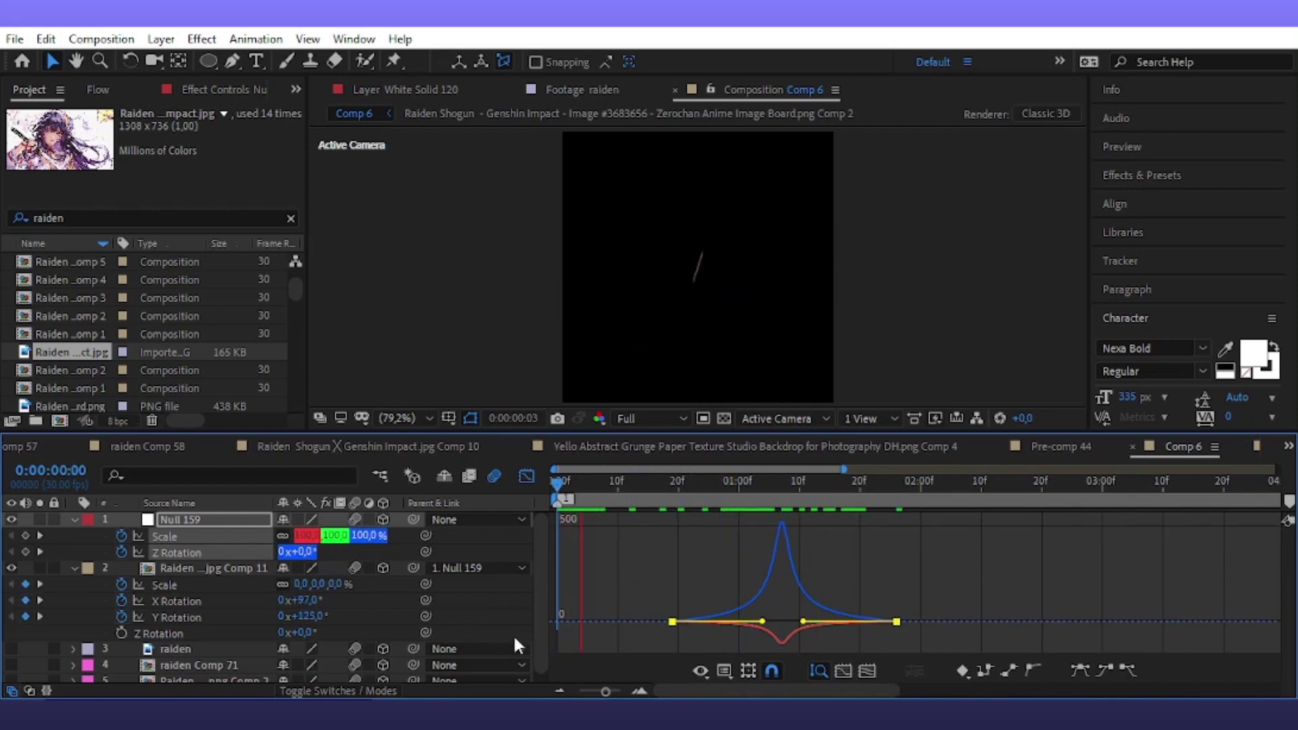
{"action": "left_click", "coordinate": [526, 476]}
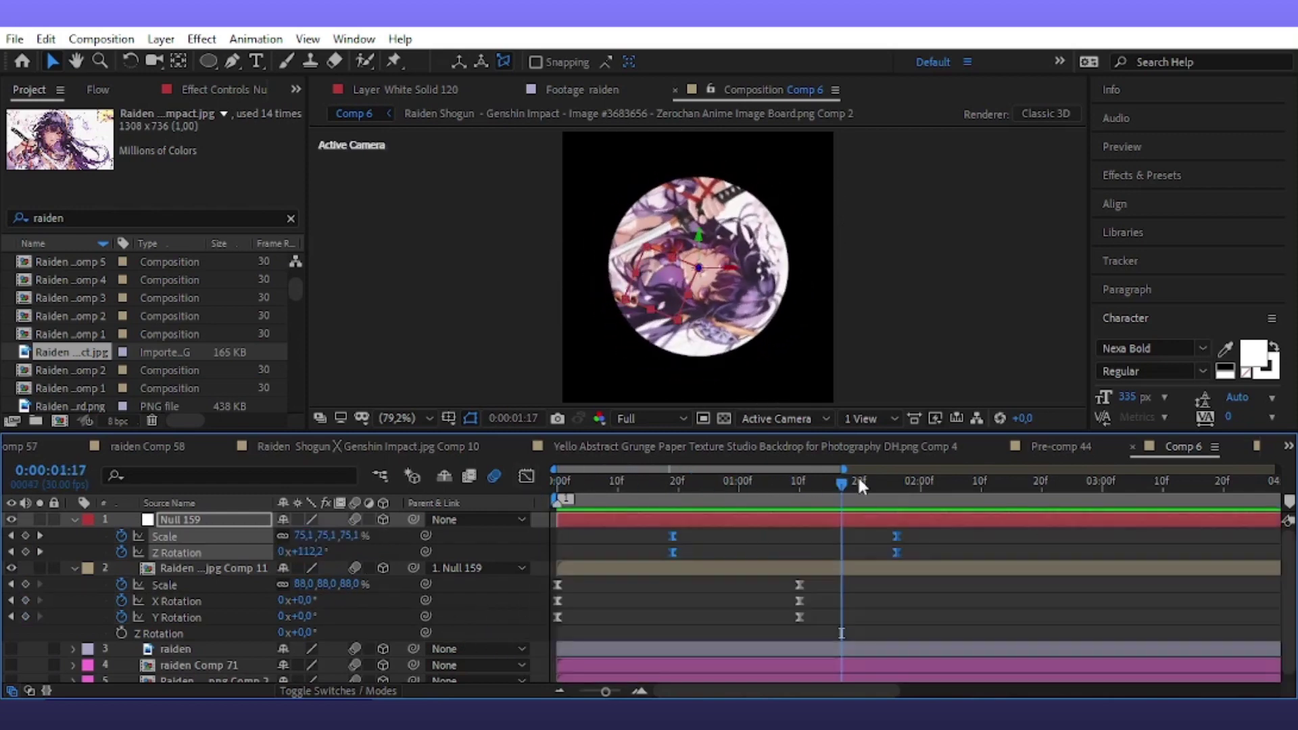
{"action": "key", "text": "space"}
Change the null's end Z Rotation to 180° and save the project
{"action": "left_click", "coordinate": [707, 566]}
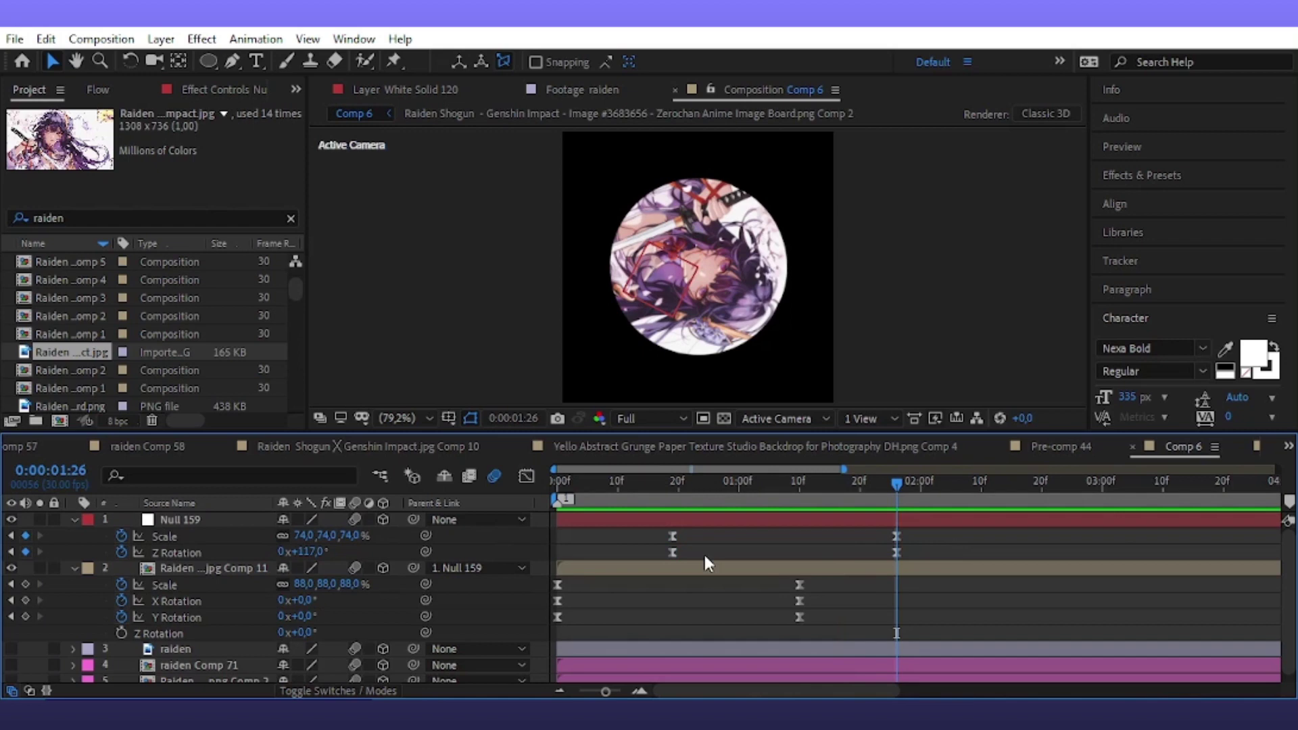
{"action": "left_click", "coordinate": [312, 551]}
{"action": "key", "text": "Return"}
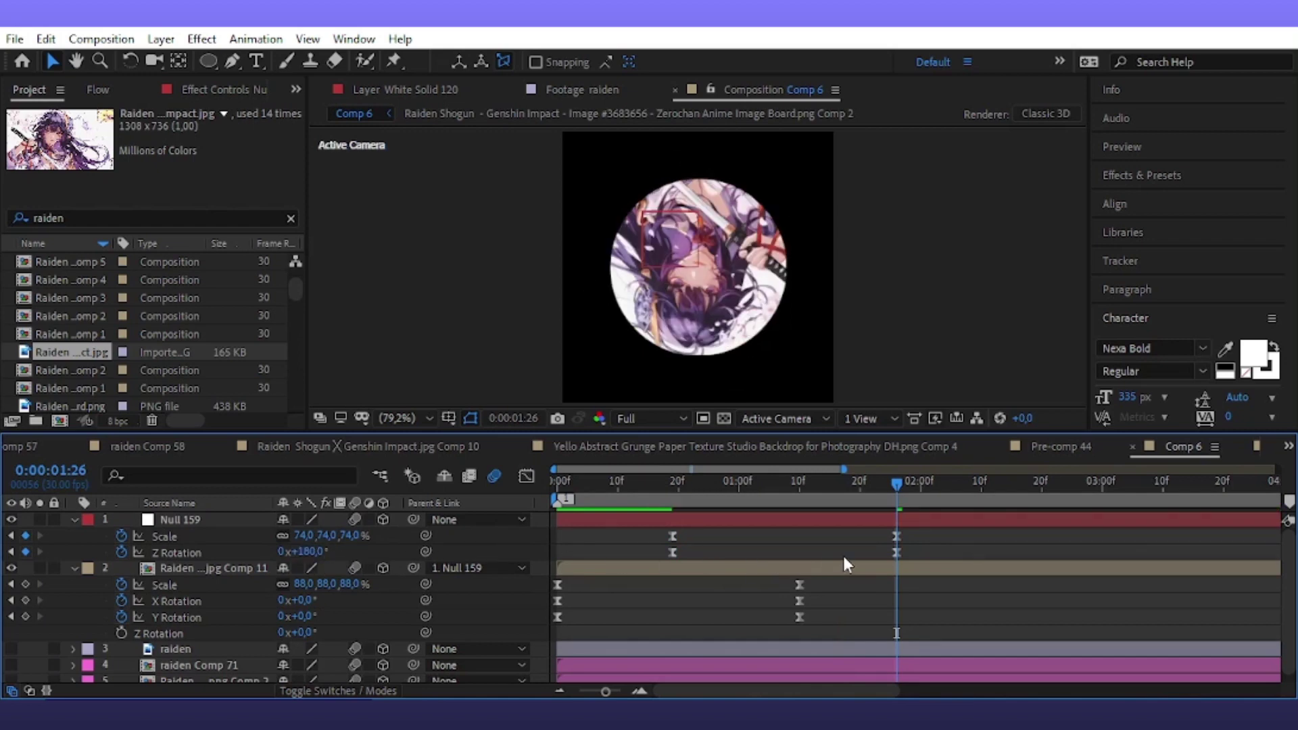
{"action": "key", "text": "ctrl+s"}
Draw an ellipse ring around the round image with a 10 px stroke
{"action": "left_click", "coordinate": [154, 38]}
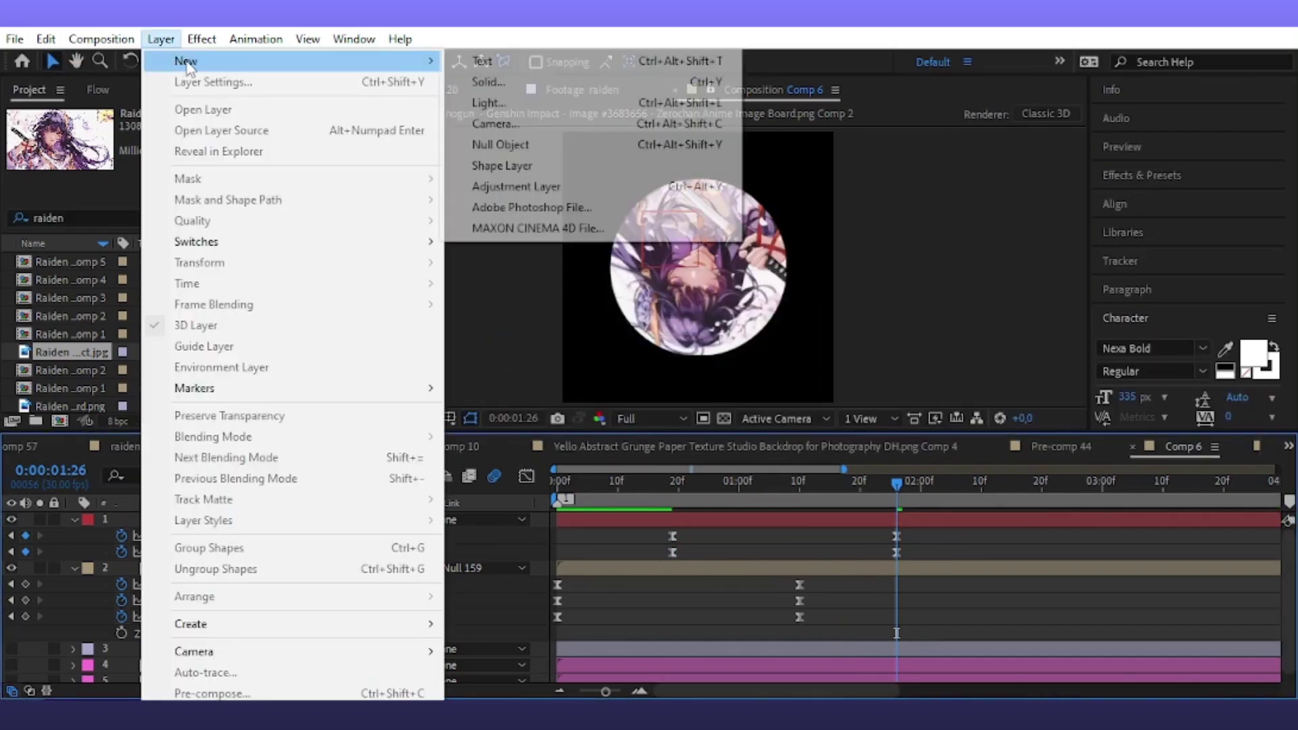
{"action": "left_click", "coordinate": [207, 61]}
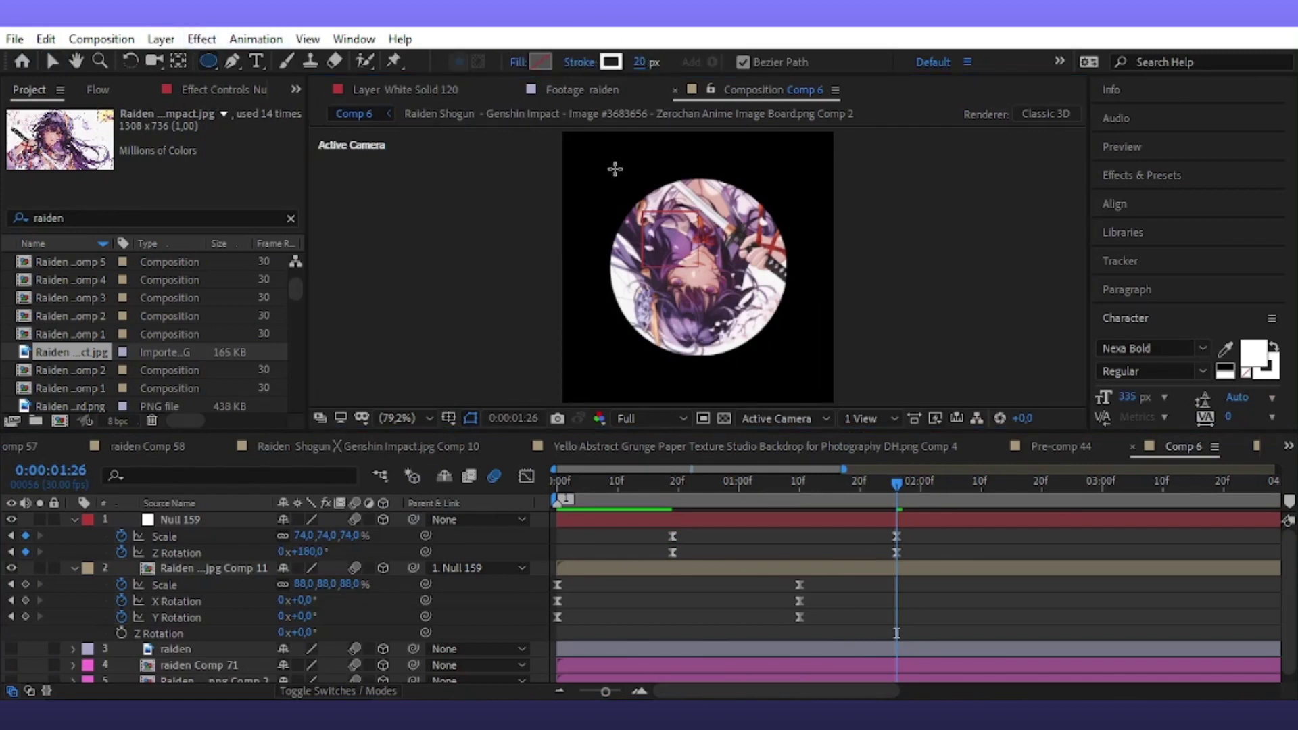
{"action": "left_click_drag", "start_coordinate": [604, 175], "coordinate": [793, 360]}
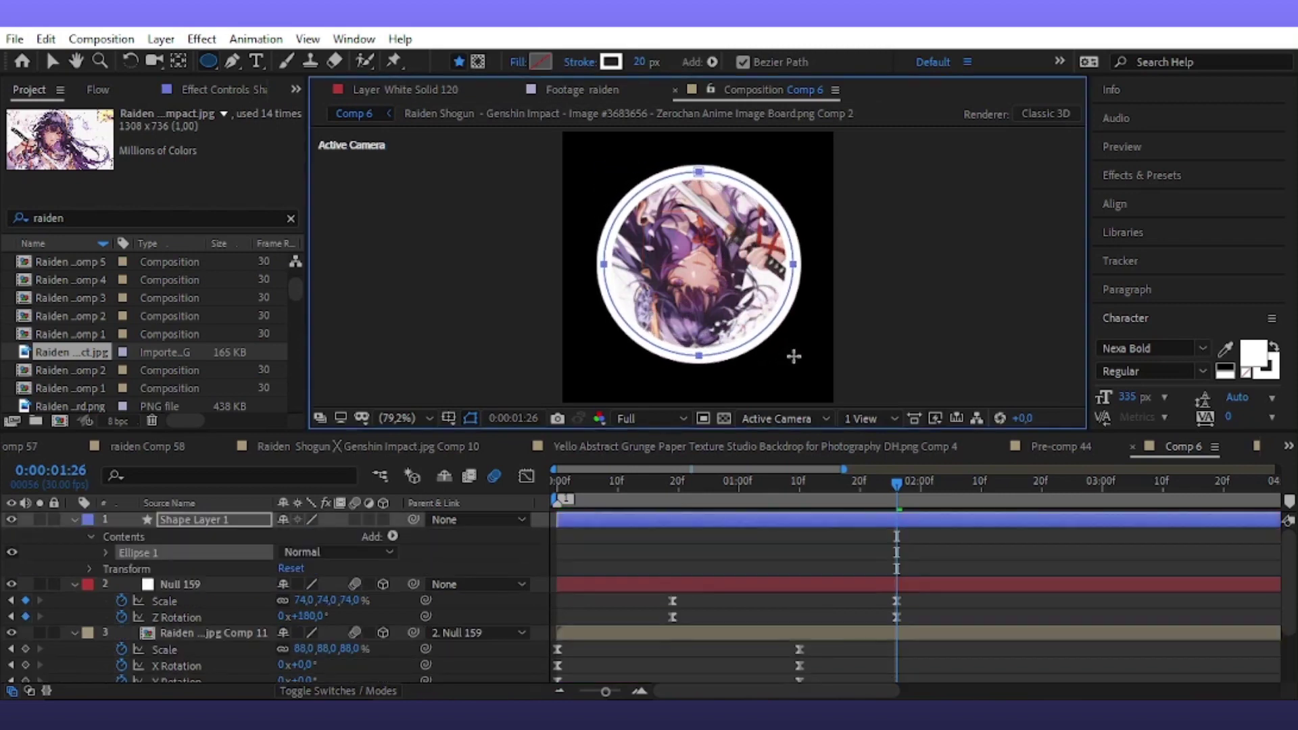
{"action": "left_click", "coordinate": [650, 64]}
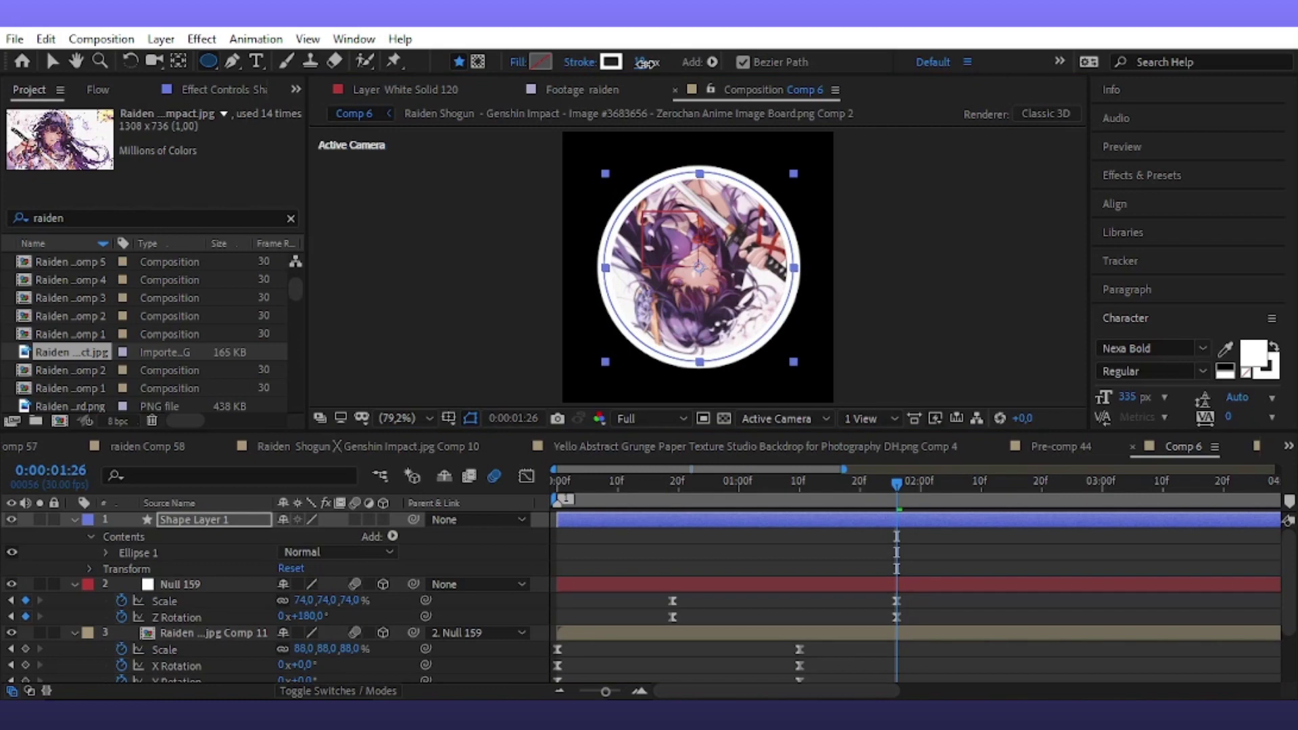
{"action": "type", "text": "18"}
{"action": "left_click", "coordinate": [52, 63]}
Scale Shape Layer 1 to 105% after trying 109% and 102%, and save
{"action": "key", "text": "s"}
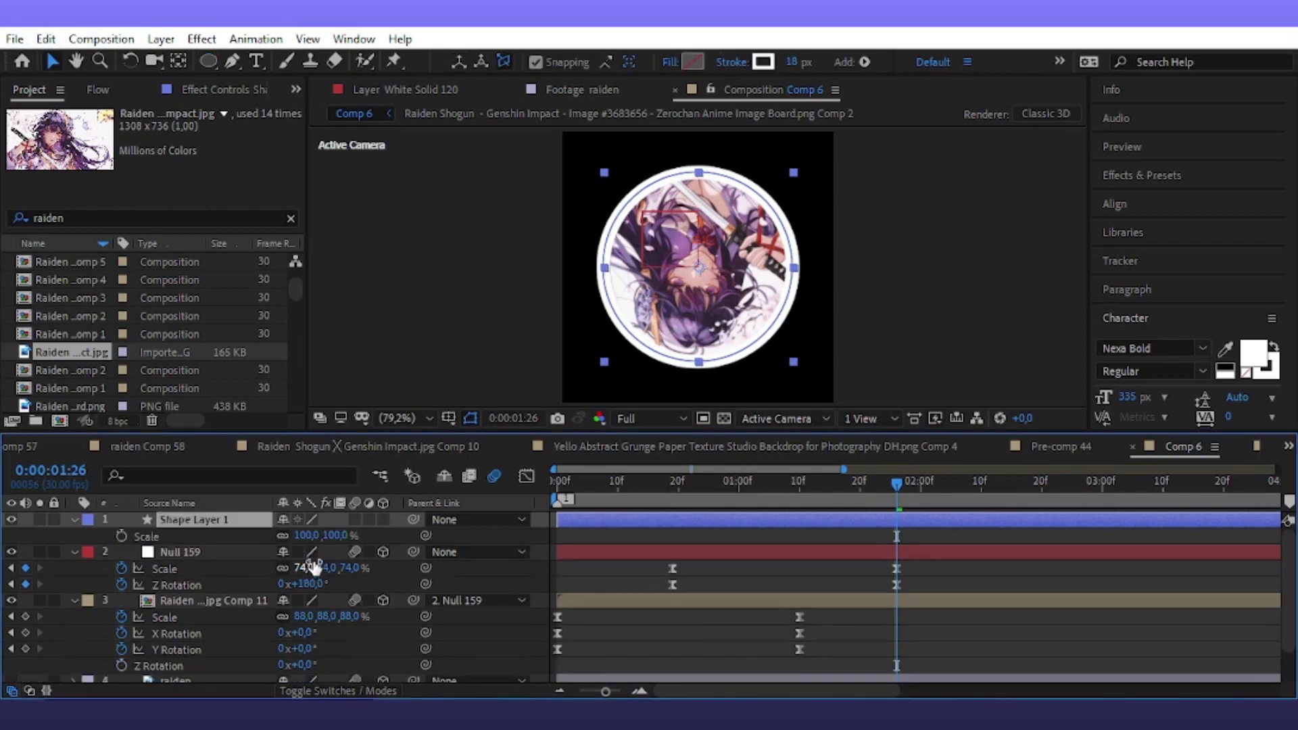
{"action": "left_click_drag", "start_coordinate": [330, 536], "coordinate": [345, 537]}
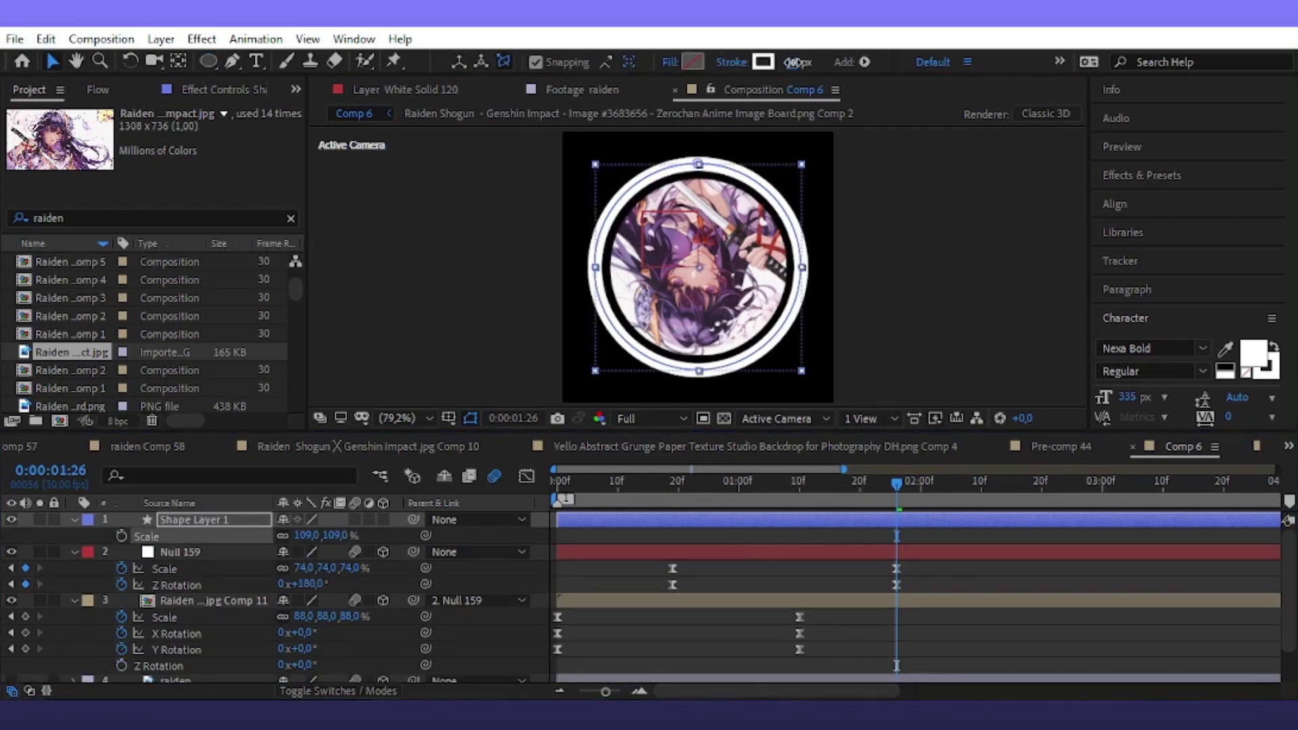
{"action": "left_click", "coordinate": [845, 169]}
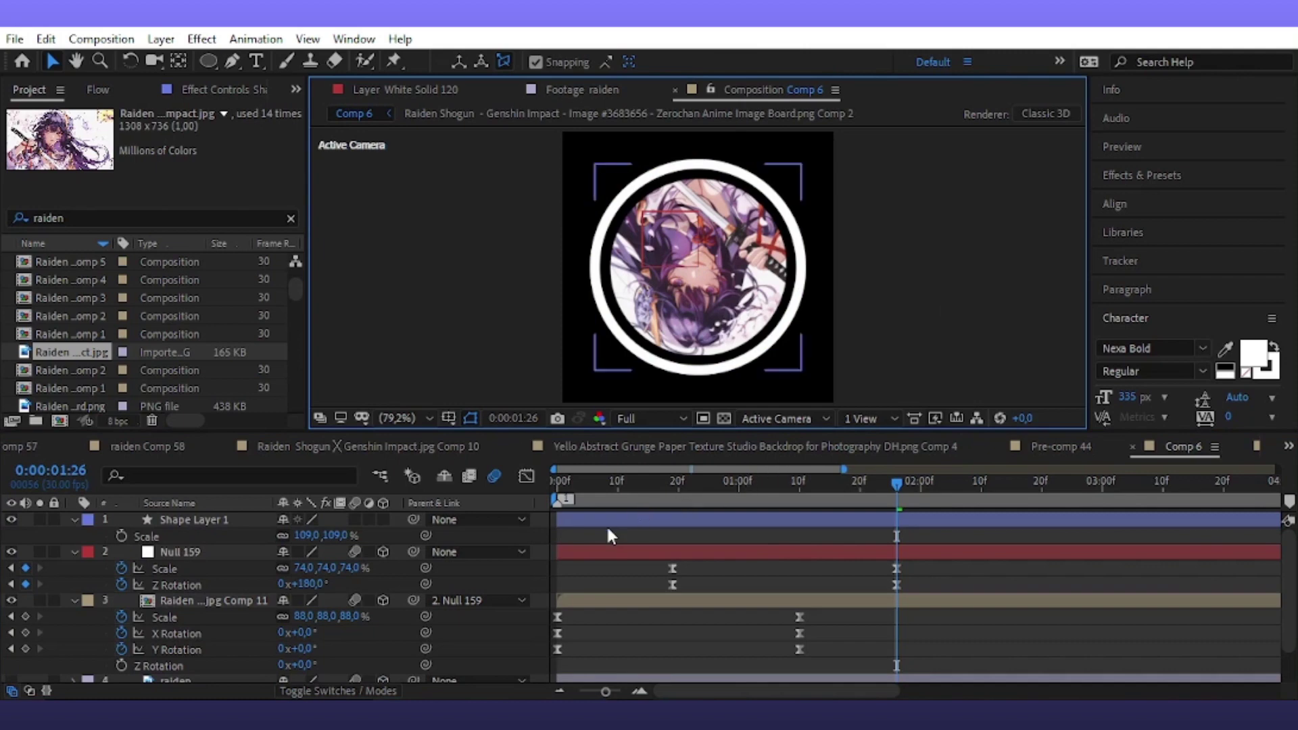
{"action": "left_click", "coordinate": [223, 520]}
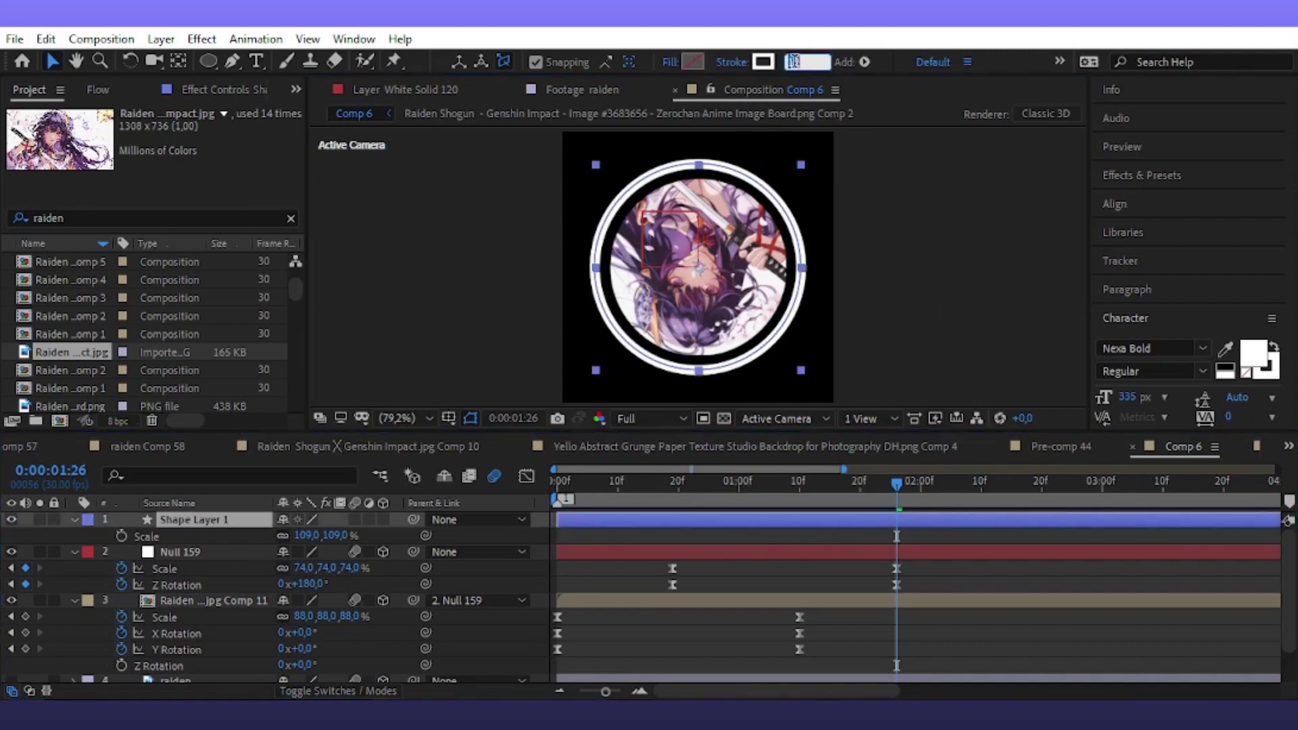
{"action": "left_click", "coordinate": [966, 162]}
{"action": "left_click_drag", "start_coordinate": [335, 535], "coordinate": [330, 535]}
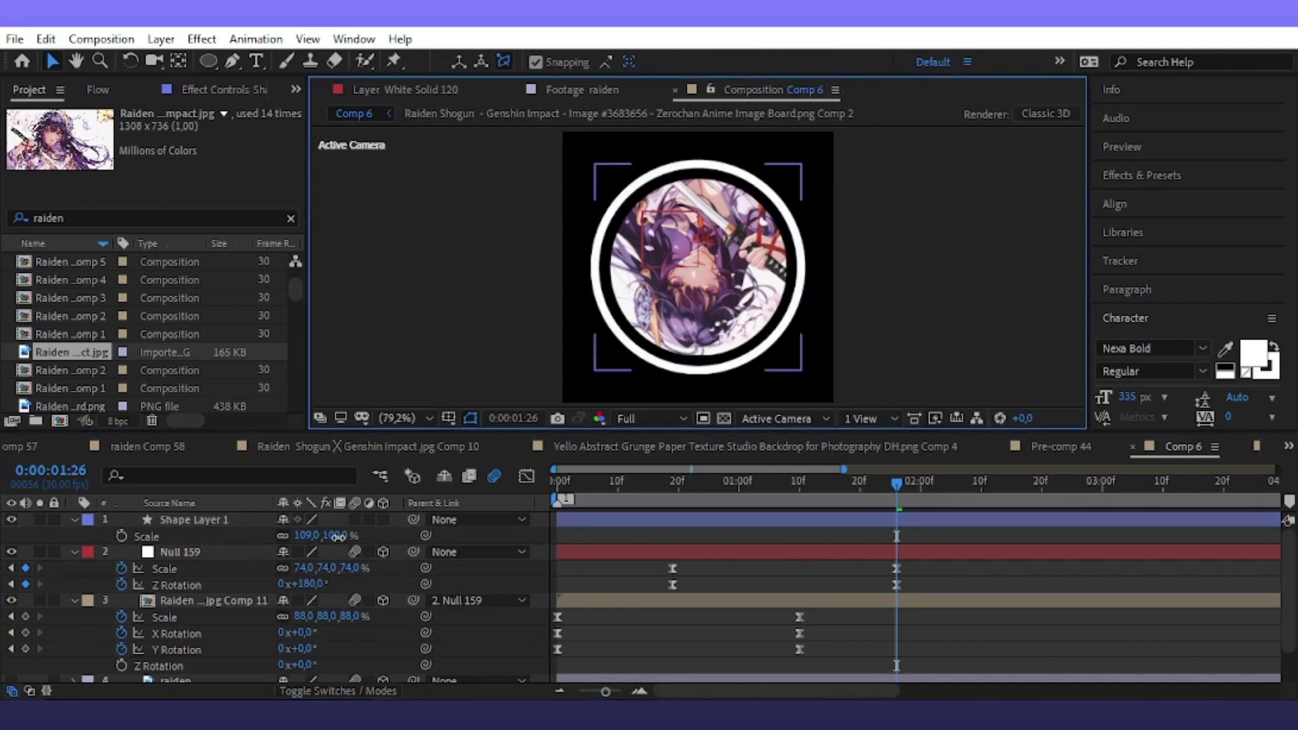
{"action": "left_click", "coordinate": [957, 295]}
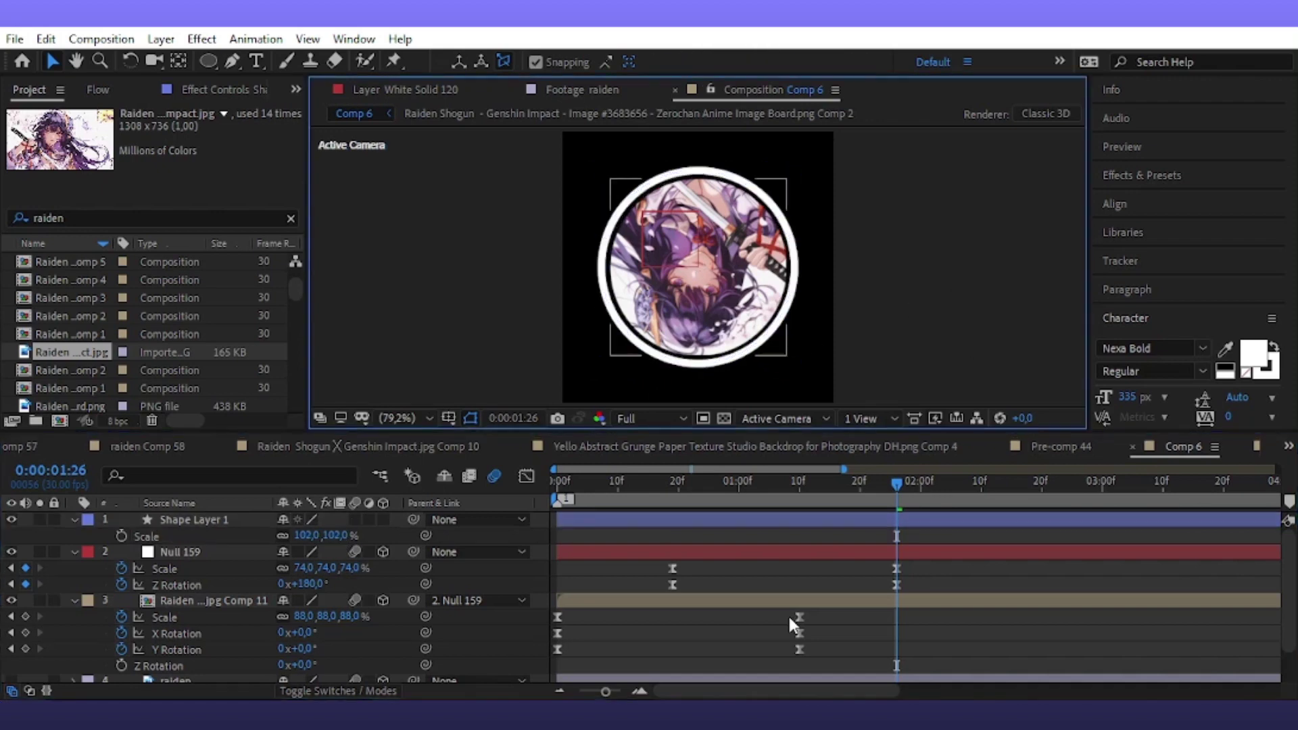
{"action": "left_click", "coordinate": [329, 541]}
{"action": "left_click_drag", "start_coordinate": [340, 535], "coordinate": [346, 535]}
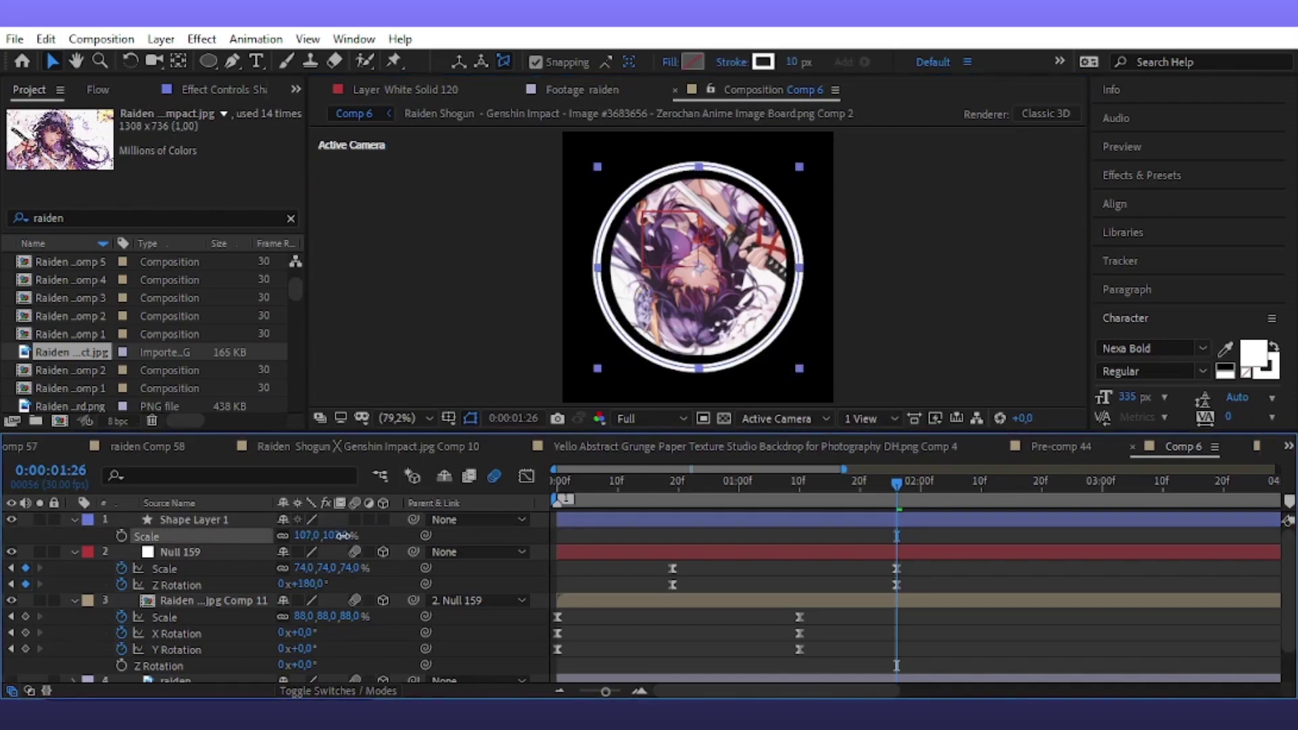
{"action": "left_click", "coordinate": [626, 377]}
{"action": "left_click", "coordinate": [814, 518]}
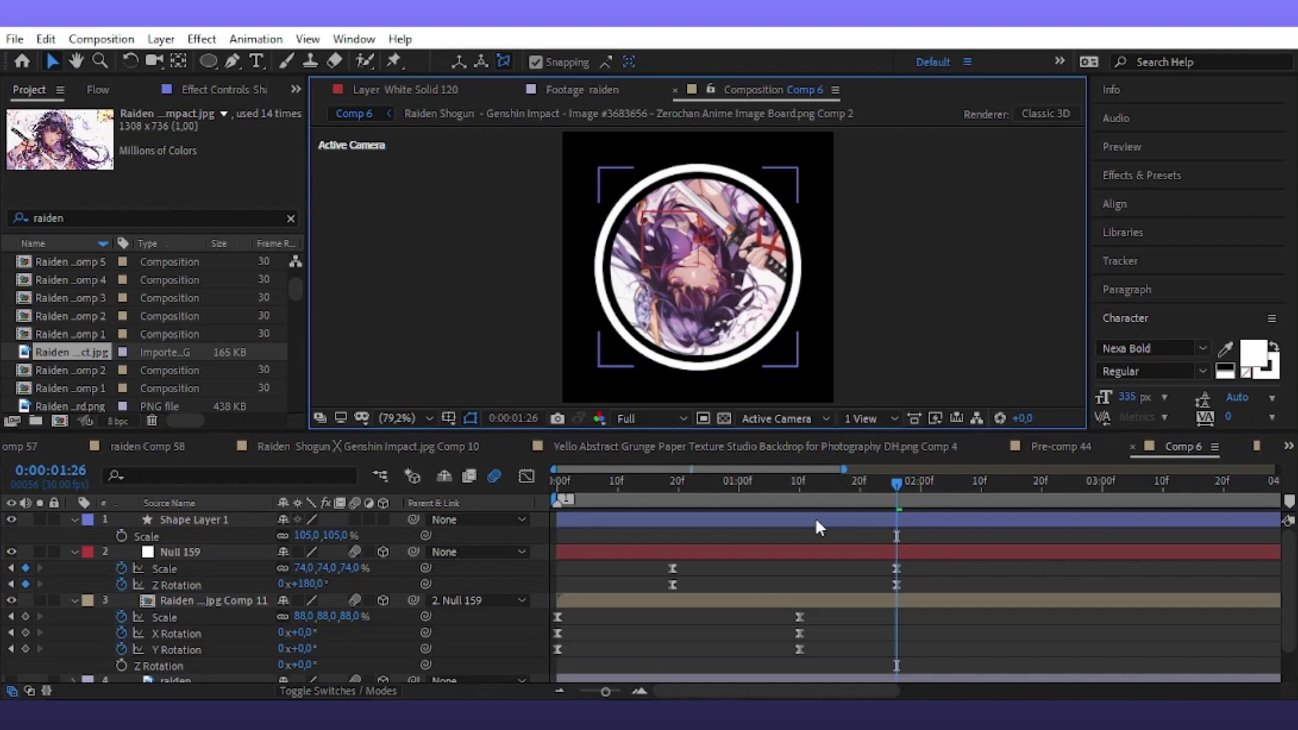
{"action": "key", "text": "ctrl+s"}
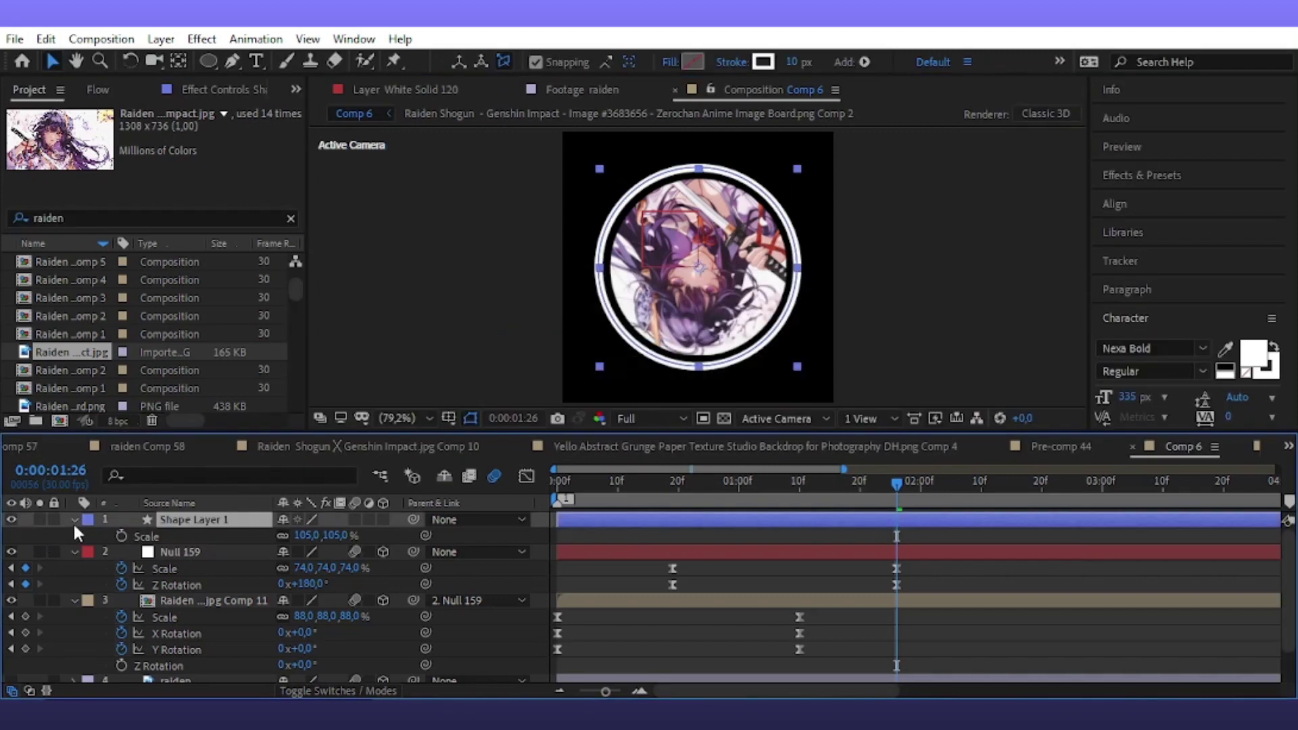
{"action": "left_click", "coordinate": [73, 520]}
Add Trim Paths to the ring and keyframe its Start from 100% to 0%
{"action": "left_click", "coordinate": [91, 537]}
{"action": "left_click", "coordinate": [392, 536]}
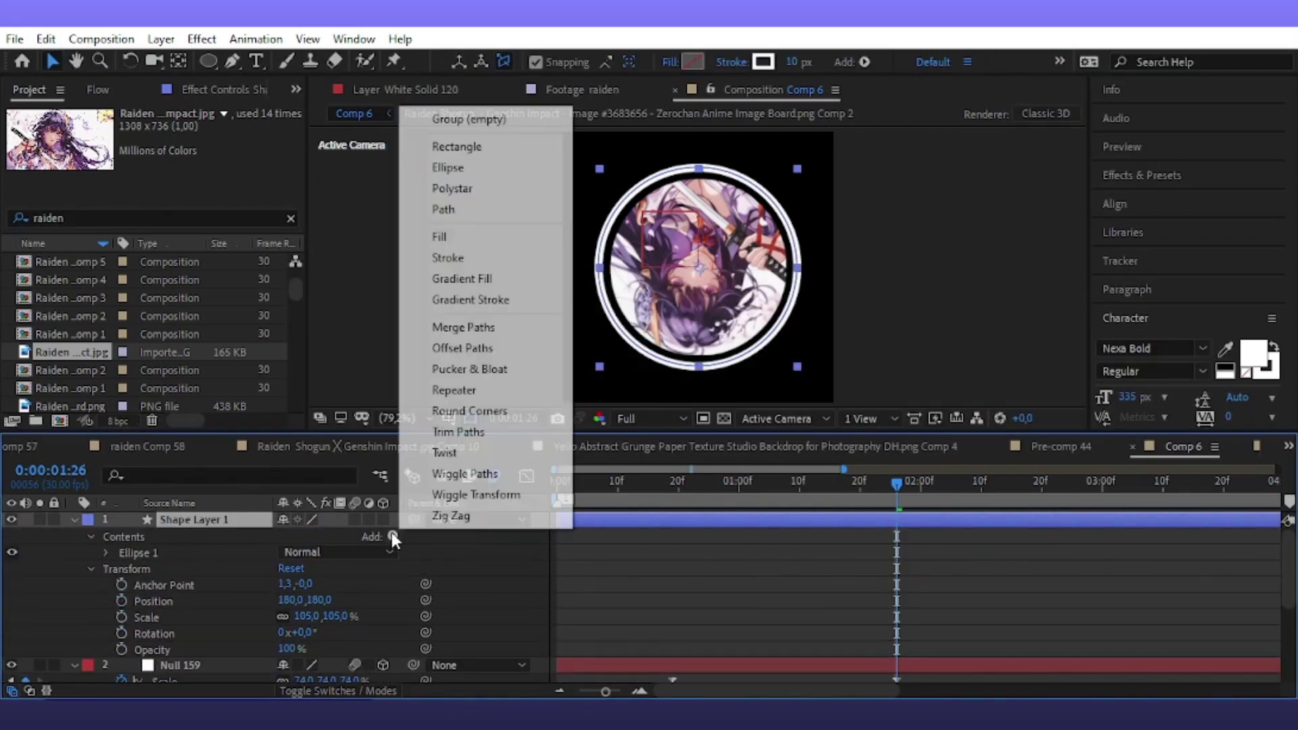
{"action": "left_click", "coordinate": [467, 433]}
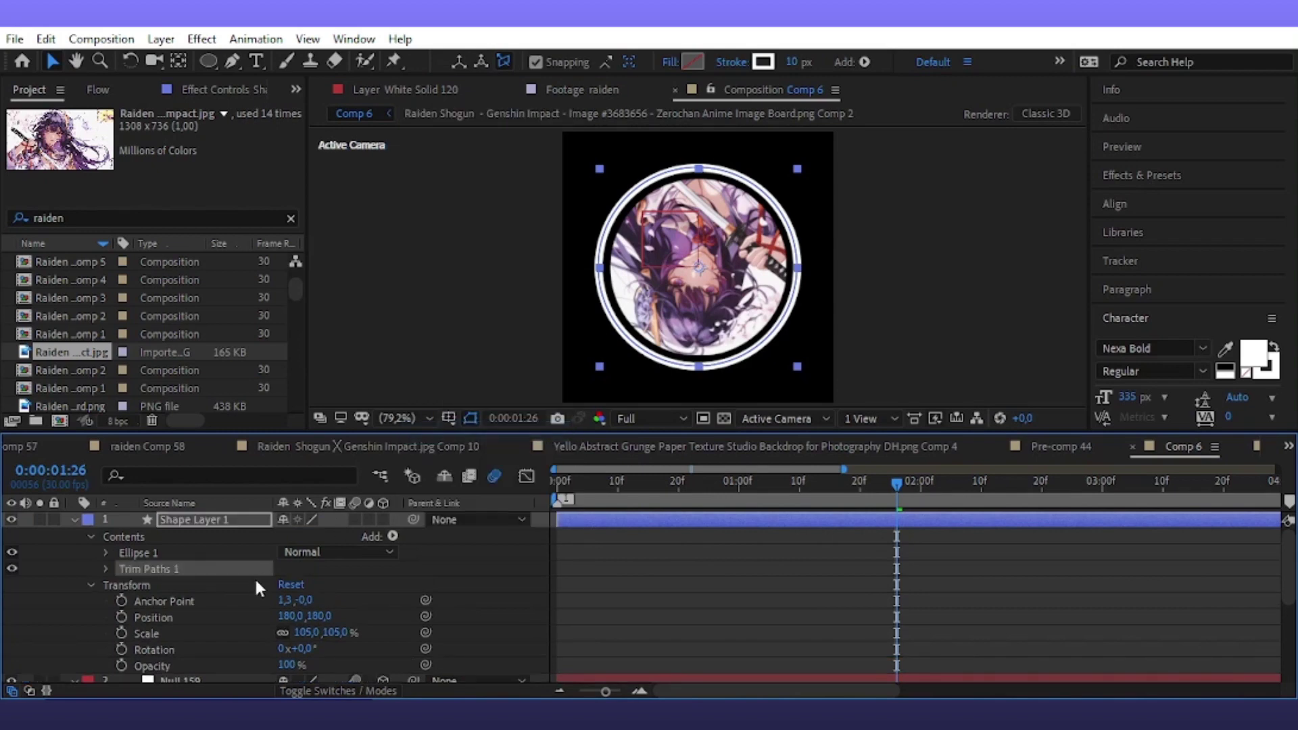
{"action": "left_click", "coordinate": [105, 569]}
{"action": "mouse_move", "coordinate": [291, 600]}
{"action": "left_mouse_down"}
{"action": "mouse_move", "coordinate": [350, 604]}
{"action": "mouse_move", "coordinate": [306, 579]}
{"action": "left_mouse_up"}
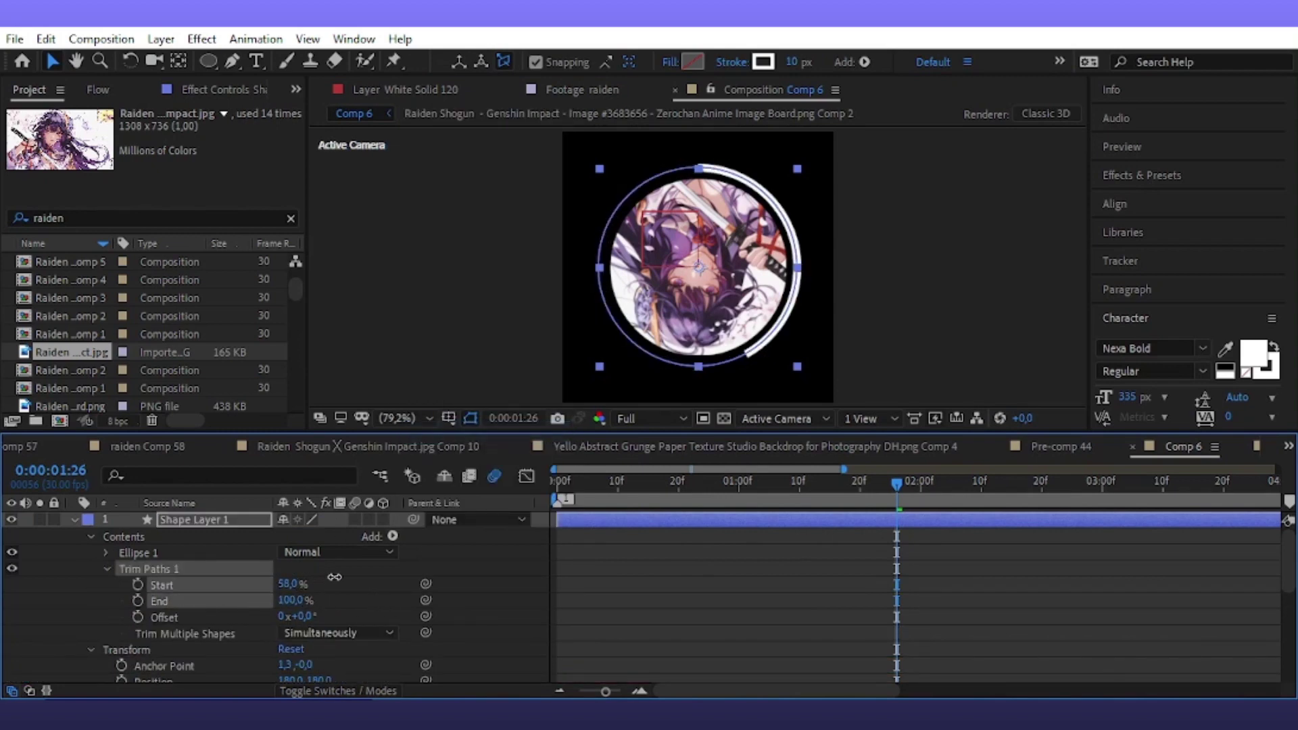
{"action": "left_click", "coordinate": [138, 584]}
{"action": "key", "text": "u"}
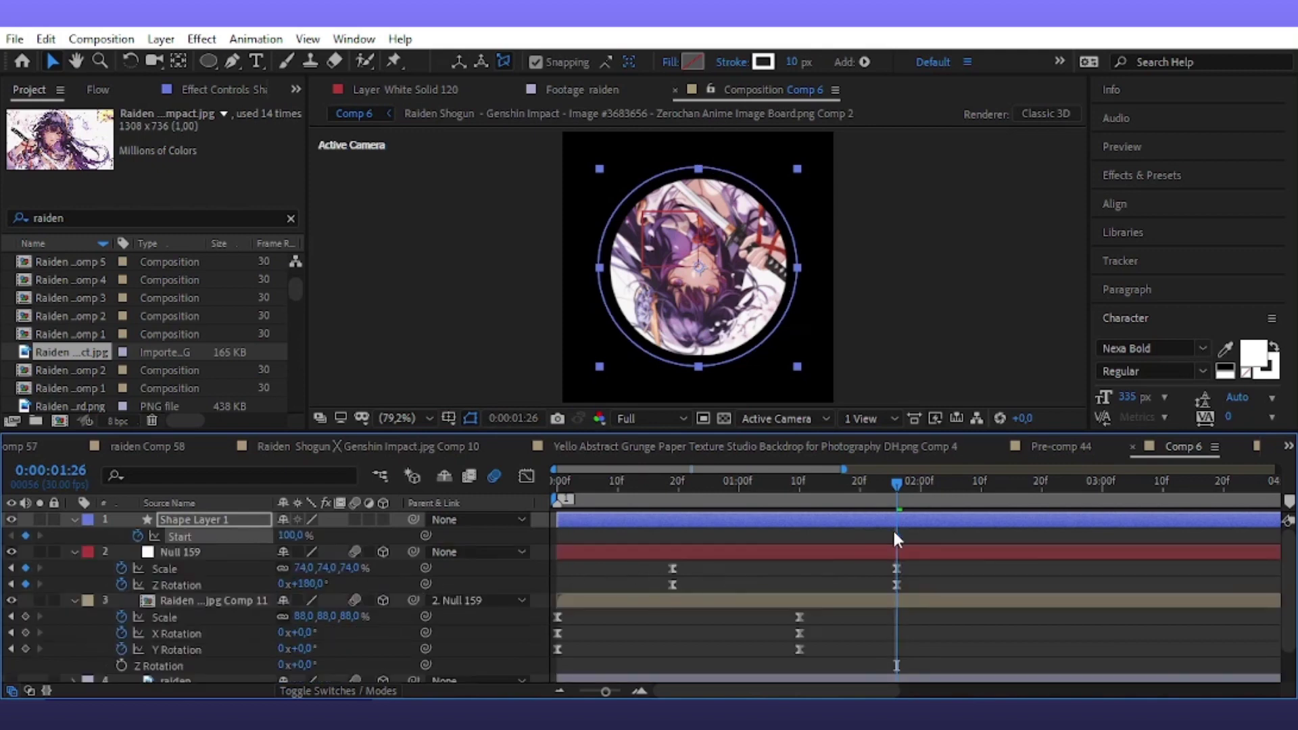
{"action": "left_click_drag", "start_coordinate": [287, 537], "coordinate": [257, 538]}
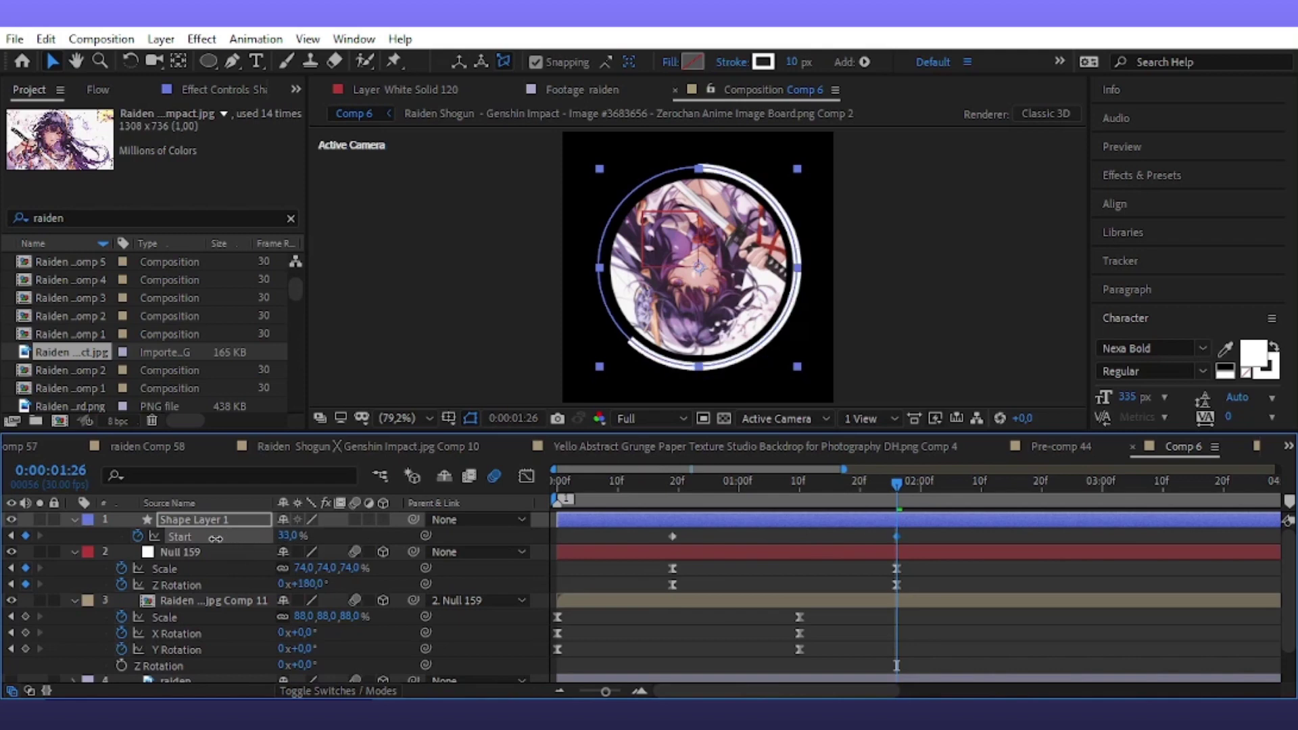
Easy Ease both Start keyframes and drag their speed-graph handles inward for a sharp peak
{"action": "left_click_drag", "start_coordinate": [946, 530], "coordinate": [644, 553]}
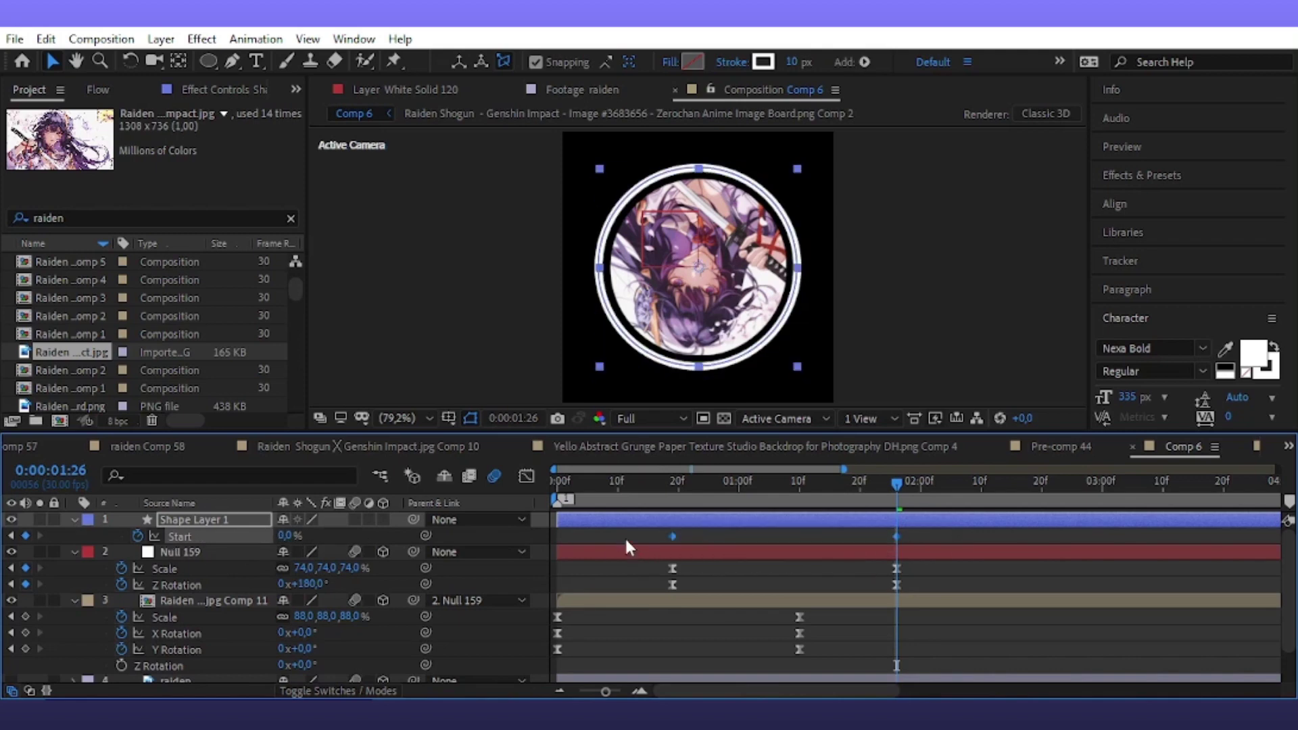
{"action": "key", "text": "F9"}
{"action": "left_click", "coordinate": [527, 476]}
{"action": "left_click_drag", "start_coordinate": [965, 551], "coordinate": [589, 511]}
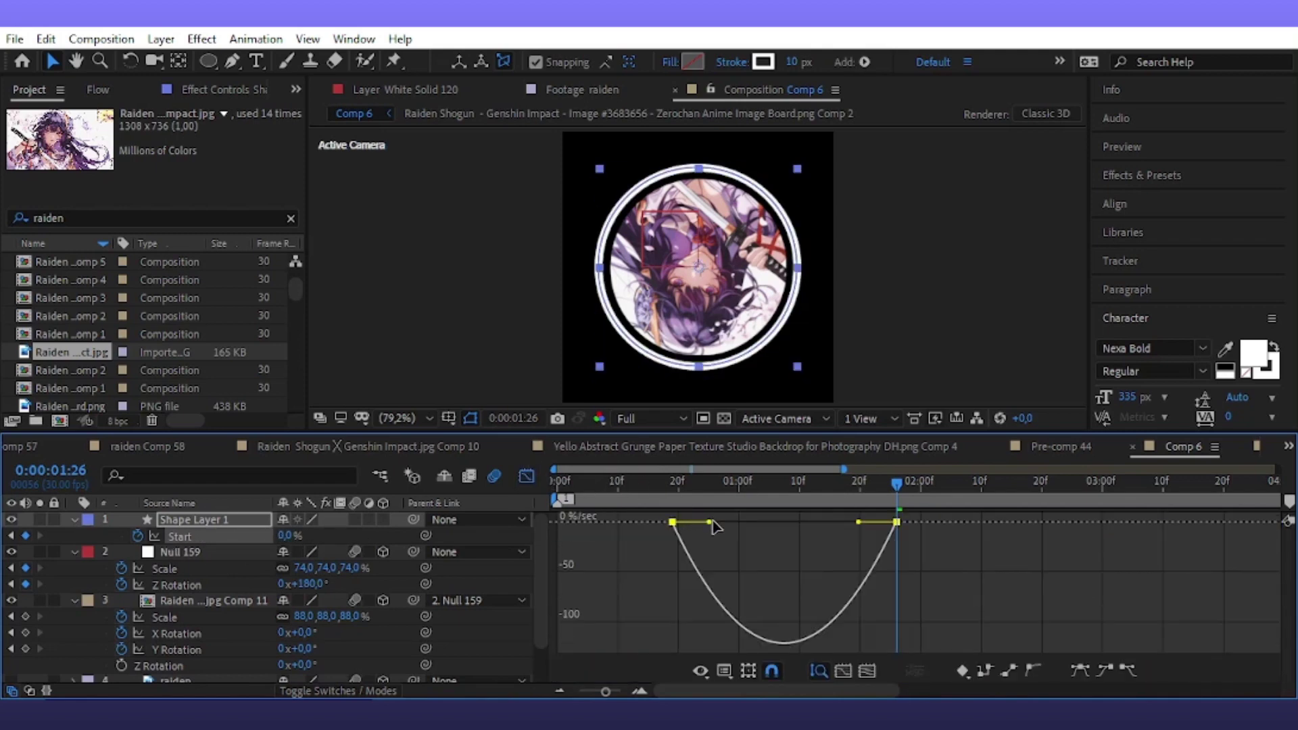
{"action": "left_click_drag", "start_coordinate": [712, 521], "coordinate": [766, 520]}
{"action": "left_click_drag", "start_coordinate": [858, 522], "coordinate": [805, 522]}
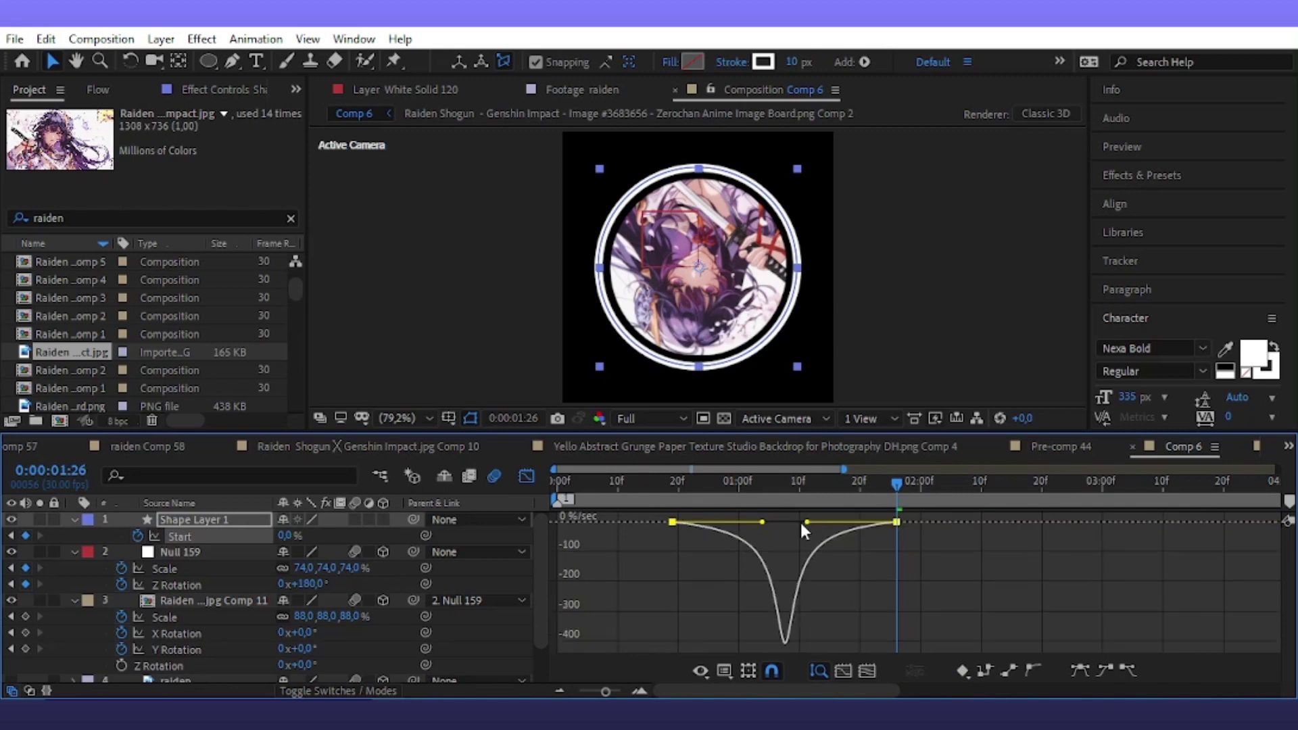
{"action": "left_click", "coordinate": [527, 477]}
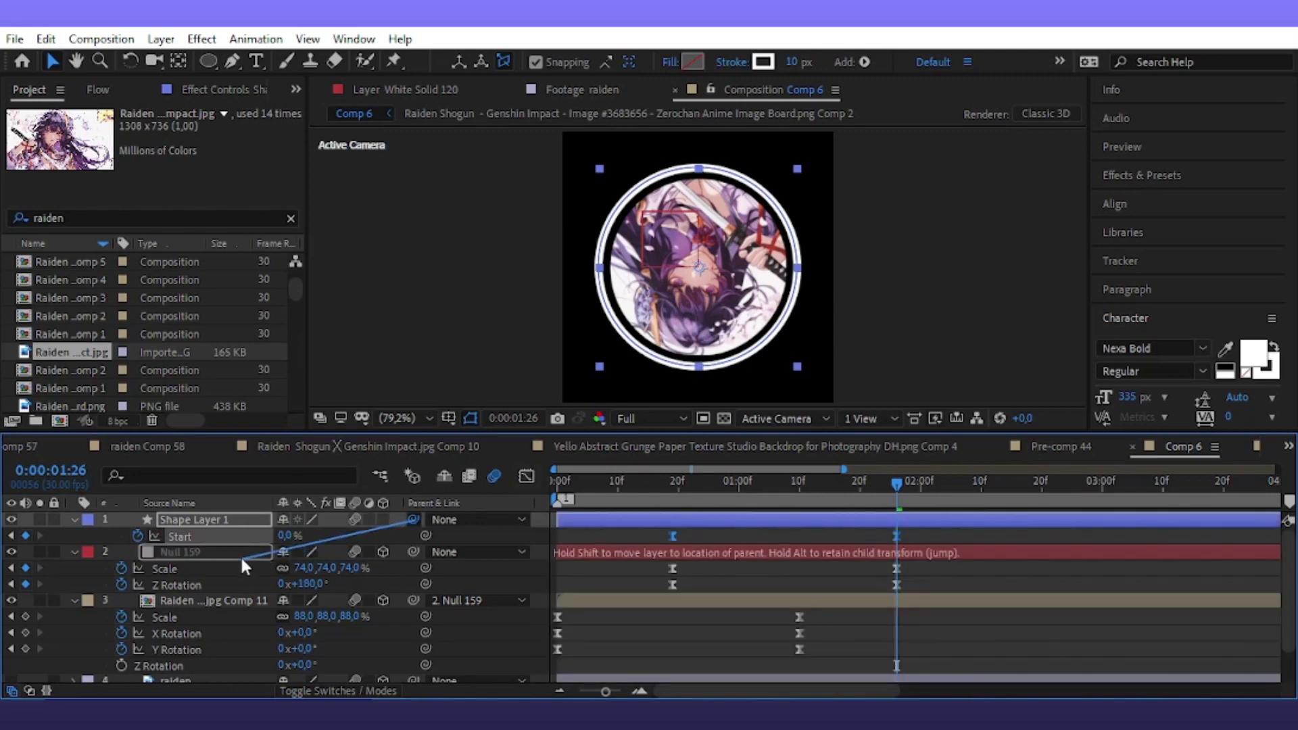
Pick-whip Shape Layer 1 to Null 159, save, and show the ring's Scale property
{"action": "left_click_drag", "start_coordinate": [294, 566], "coordinate": [241, 556]}
{"action": "mouse_move", "coordinate": [887, 481]}
{"action": "left_mouse_down"}
{"action": "mouse_move", "coordinate": [561, 595]}
{"action": "mouse_move", "coordinate": [898, 488]}
{"action": "mouse_move", "coordinate": [842, 501]}
{"action": "mouse_move", "coordinate": [897, 500]}
{"action": "left_mouse_up"}
{"action": "left_click", "coordinate": [927, 282]}
{"action": "key", "text": "ctrl+s"}
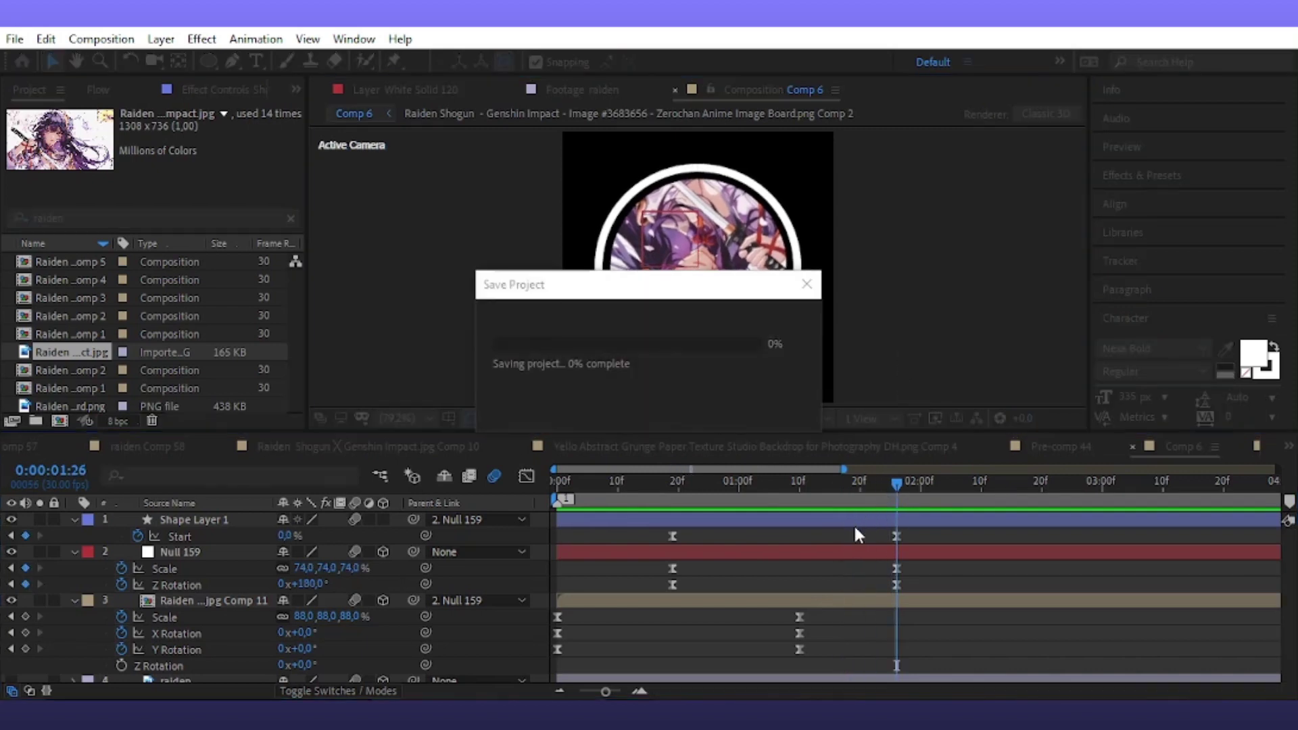
{"action": "left_click", "coordinate": [800, 324]}
{"action": "key", "text": "s"}
{"action": "left_click", "coordinate": [501, 339]}
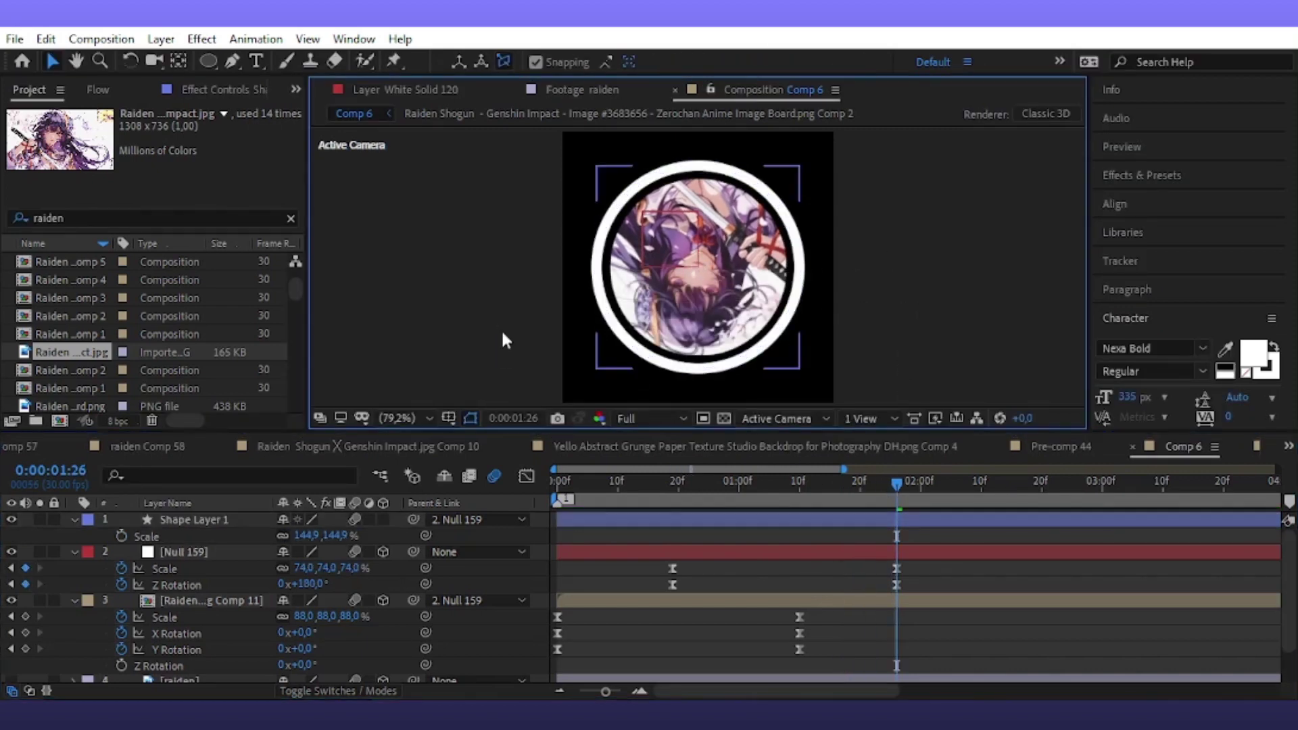
{"action": "scroll", "coordinate": [132, 612], "scroll_direction": "down", "scroll_amount": 2}
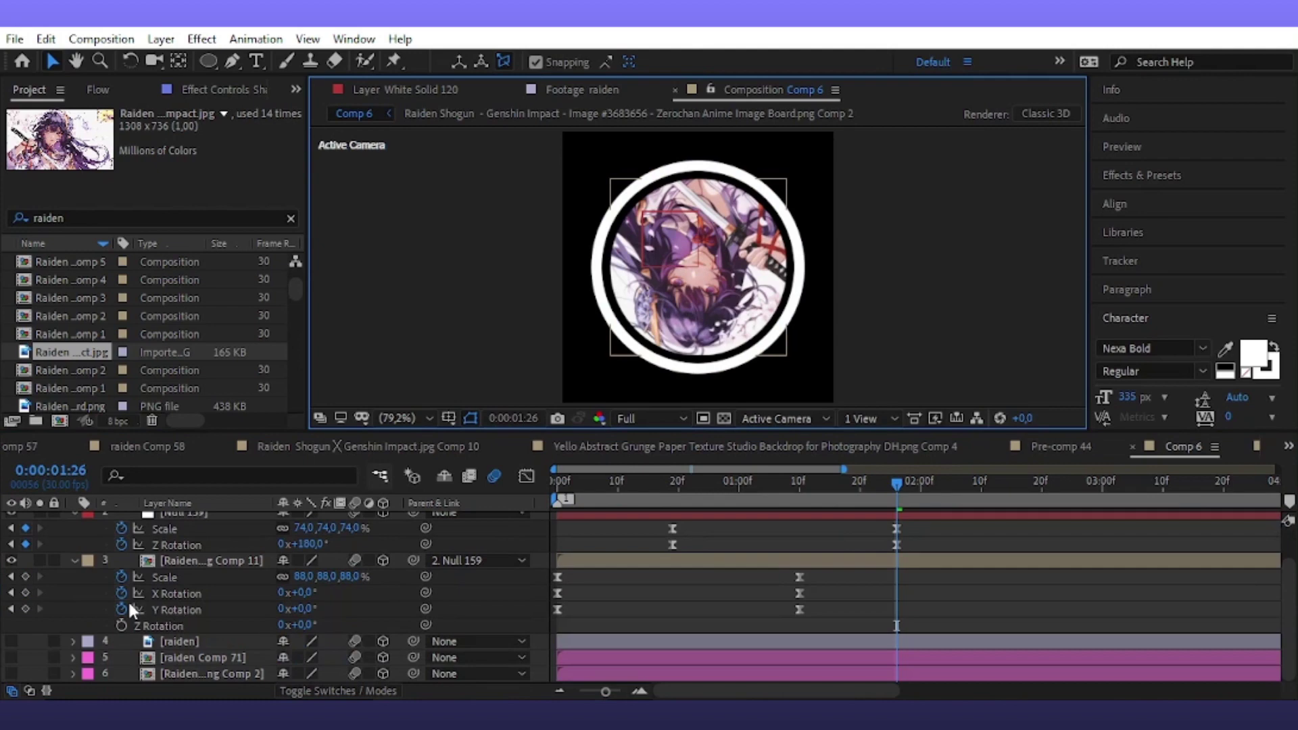
Make the raiden Comp 71 layer visible and move it up the layer stack
{"action": "left_click", "coordinate": [10, 657]}
{"action": "left_click", "coordinate": [11, 657]}
{"action": "left_click", "coordinate": [11, 657]}
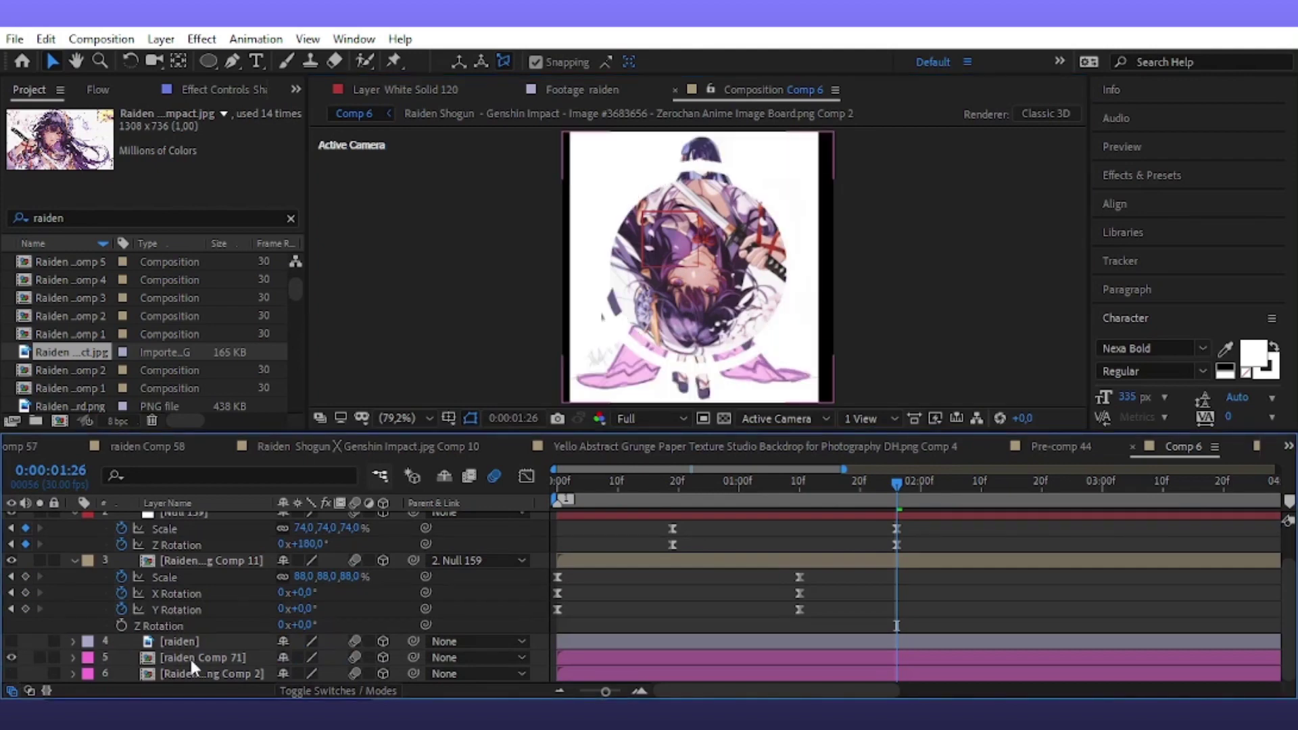
{"action": "left_click_drag", "start_coordinate": [191, 662], "coordinate": [218, 515]}
Open the raiden Comp 71 precomp, fit the character in view, and duplicate its raiden layer
{"action": "double_click", "coordinate": [765, 518]}
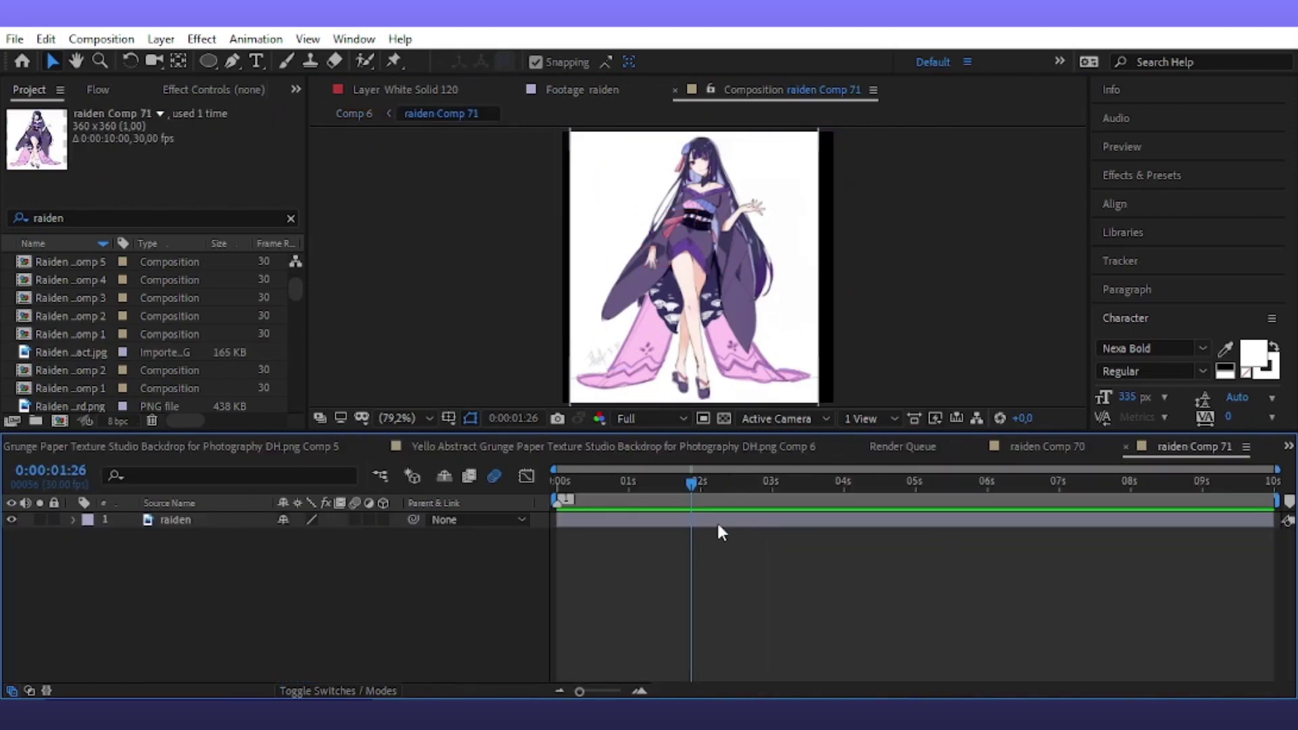
{"action": "left_click", "coordinate": [230, 65]}
{"action": "scroll", "coordinate": [710, 176], "scroll_direction": "down", "scroll_amount": 2}
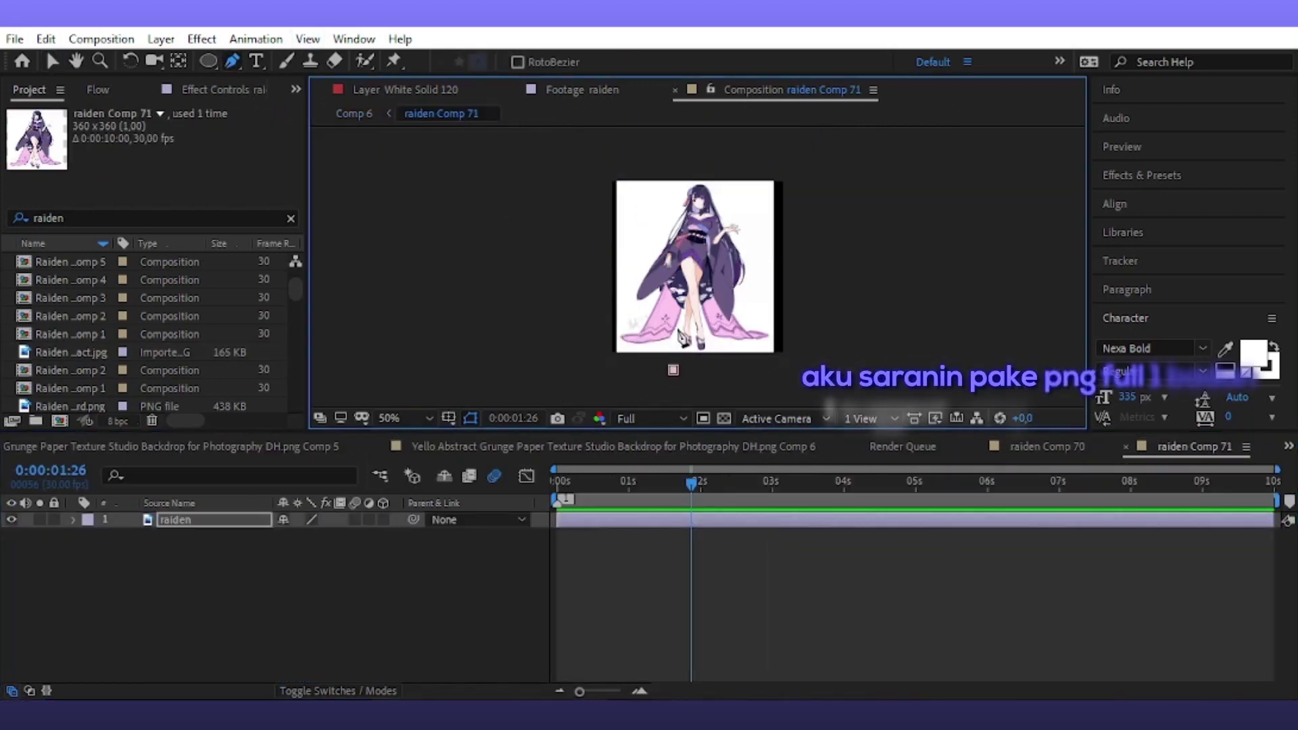
{"action": "scroll", "coordinate": [725, 177], "scroll_direction": "up", "scroll_amount": 3}
{"action": "scroll", "coordinate": [724, 177], "scroll_direction": "up", "scroll_amount": 2}
{"action": "scroll", "coordinate": [718, 281], "scroll_direction": "down", "scroll_amount": 3}
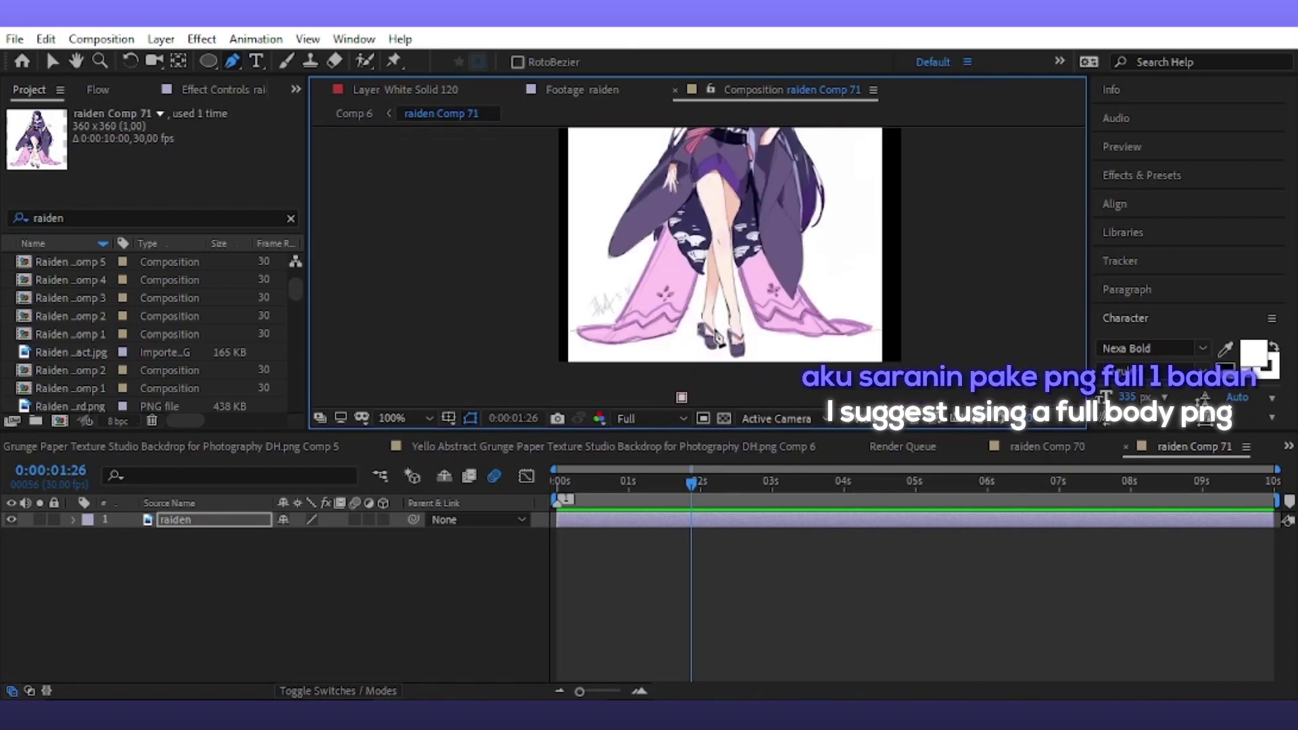
{"action": "scroll", "coordinate": [713, 304], "scroll_direction": "up", "scroll_amount": 2}
{"action": "scroll", "coordinate": [678, 325], "scroll_direction": "up", "scroll_amount": 4}
{"action": "key", "text": "shift+slash"}
{"action": "key", "text": "v"}
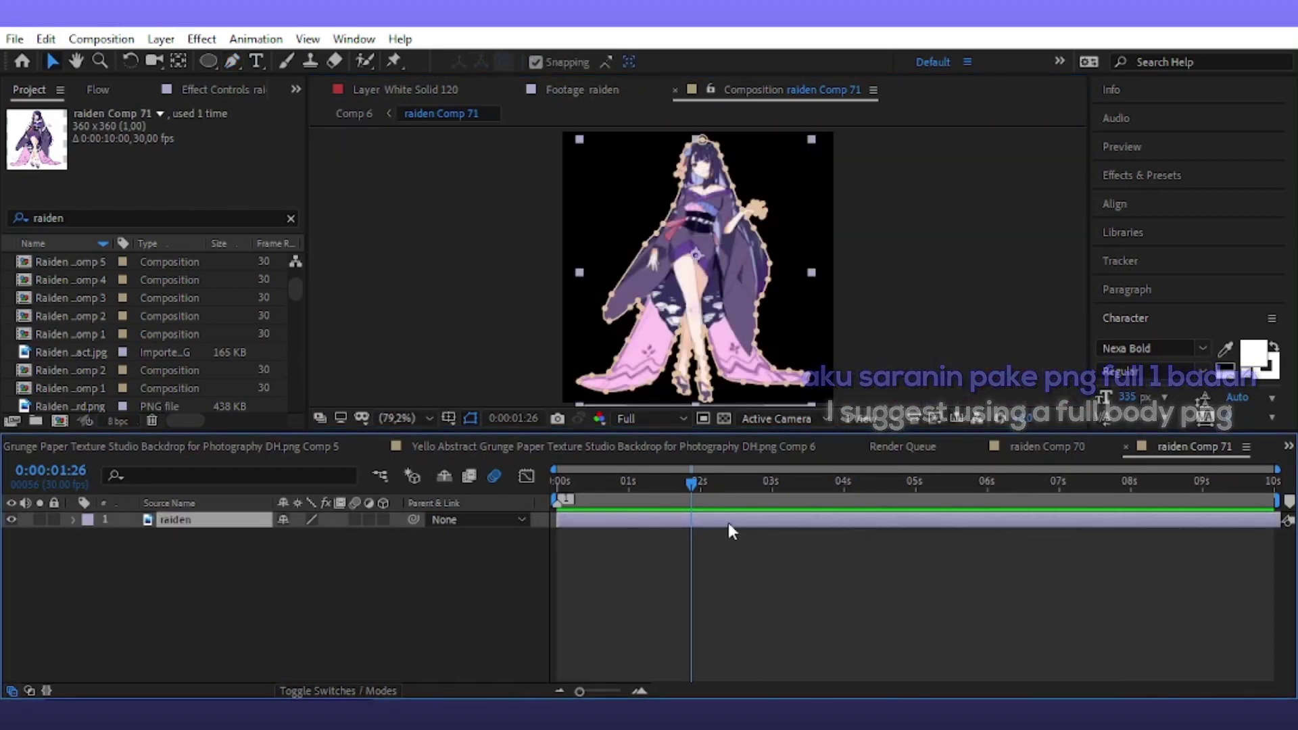
{"action": "key", "text": "ctrl+d"}
Set the lower raiden copy's Mask 1 Expansion to 8 pixels
{"action": "left_click", "coordinate": [212, 537]}
{"action": "left_click", "coordinate": [76, 549]}
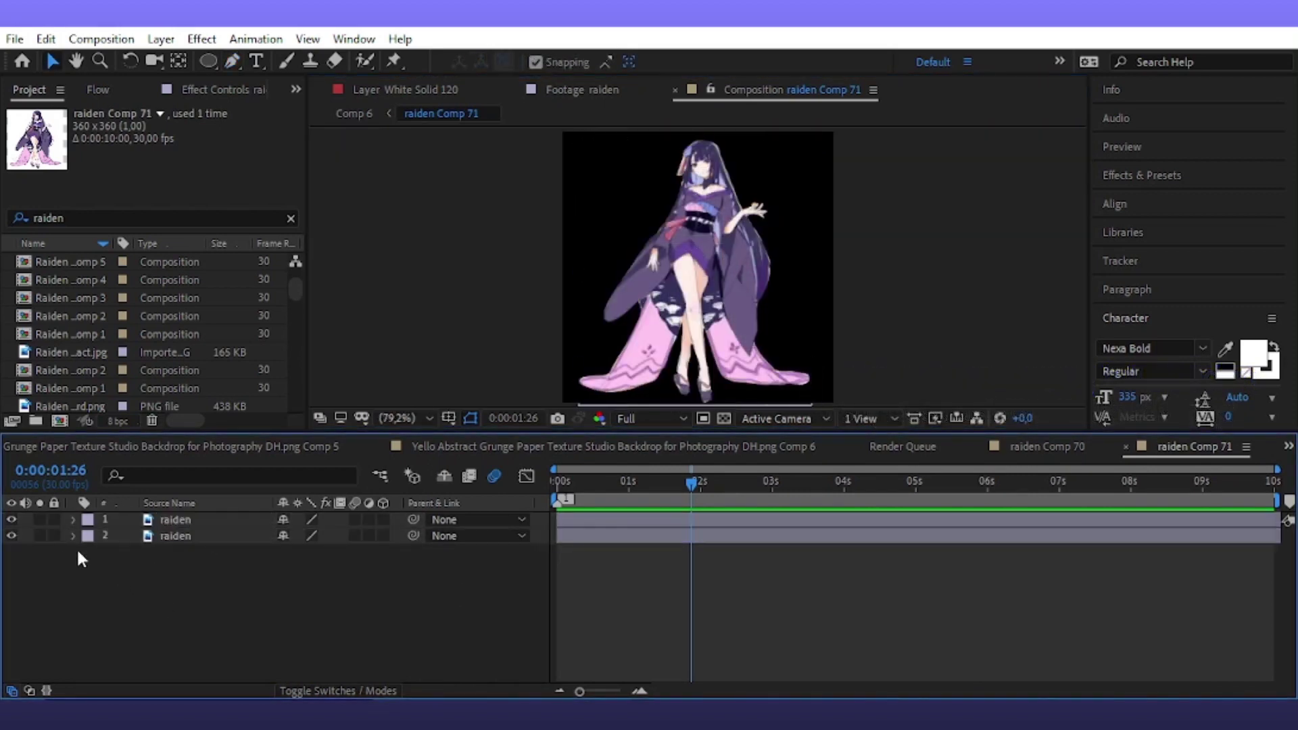
{"action": "left_click", "coordinate": [73, 536]}
{"action": "left_click", "coordinate": [106, 569]}
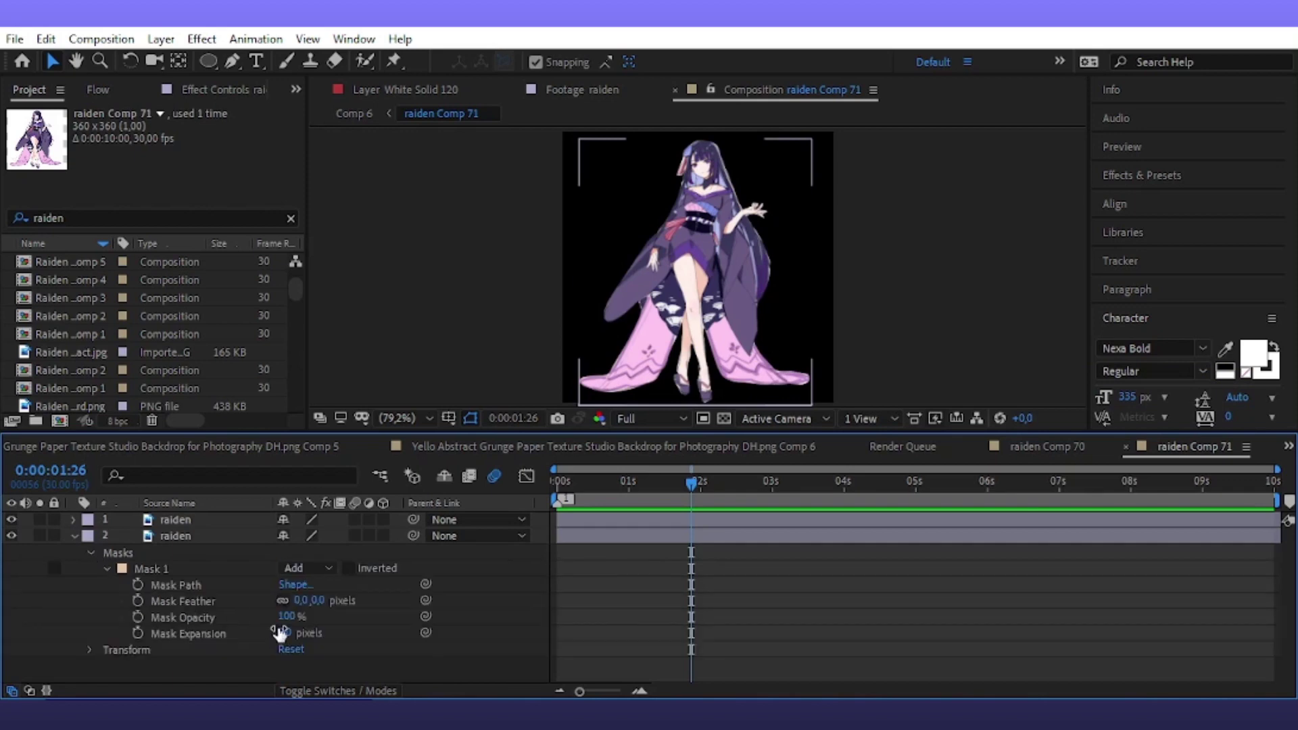
{"action": "type", "text": "0"}
{"action": "key", "text": "Return"}
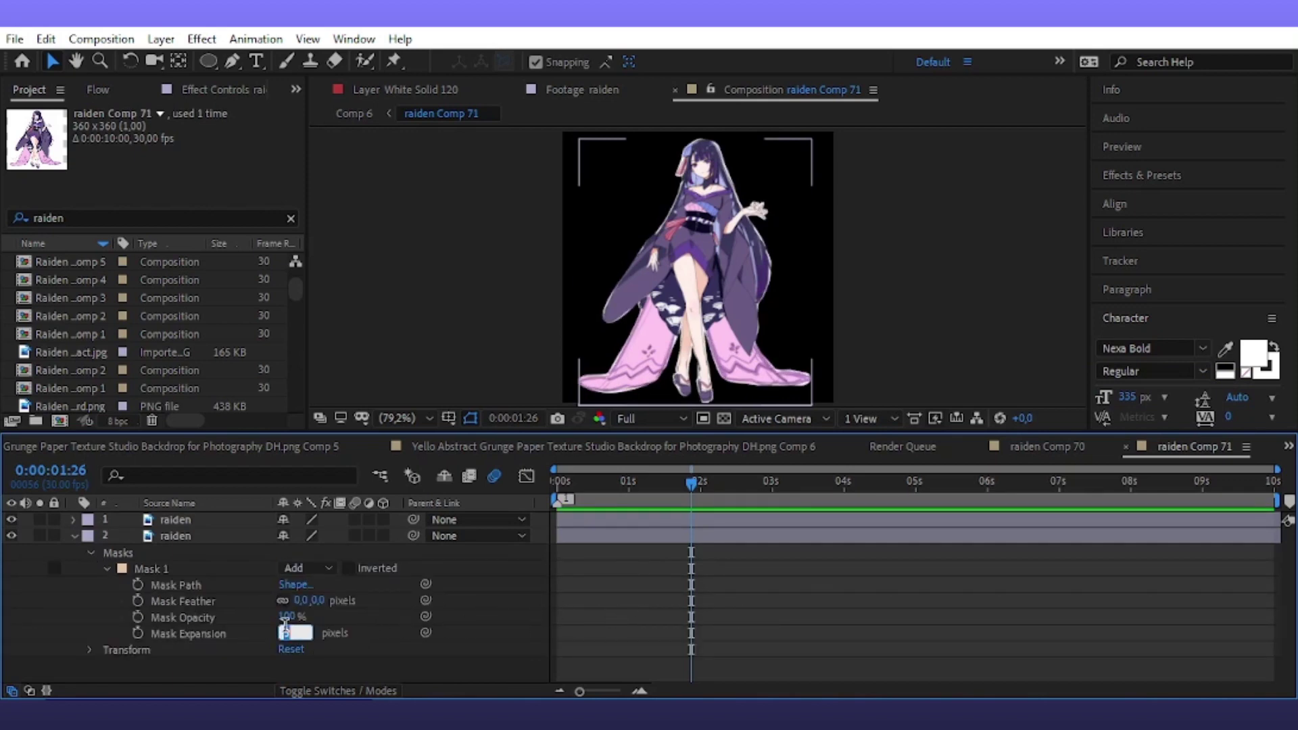
{"action": "key", "text": "Return"}
{"action": "left_click", "coordinate": [764, 537]}
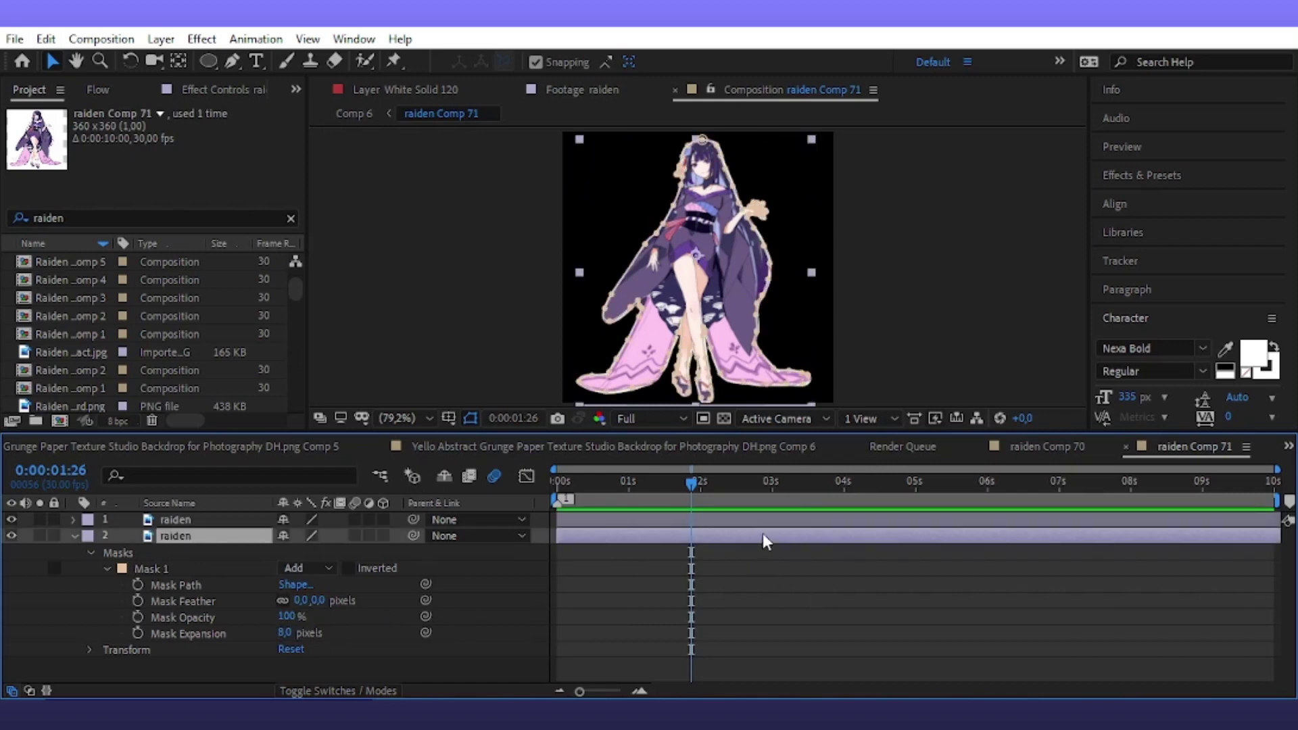
Search Effects & Presets for 'fill' and apply Fill to the lower raiden copy
{"action": "left_click", "coordinate": [1158, 175]}
{"action": "type", "text": "blur by"}
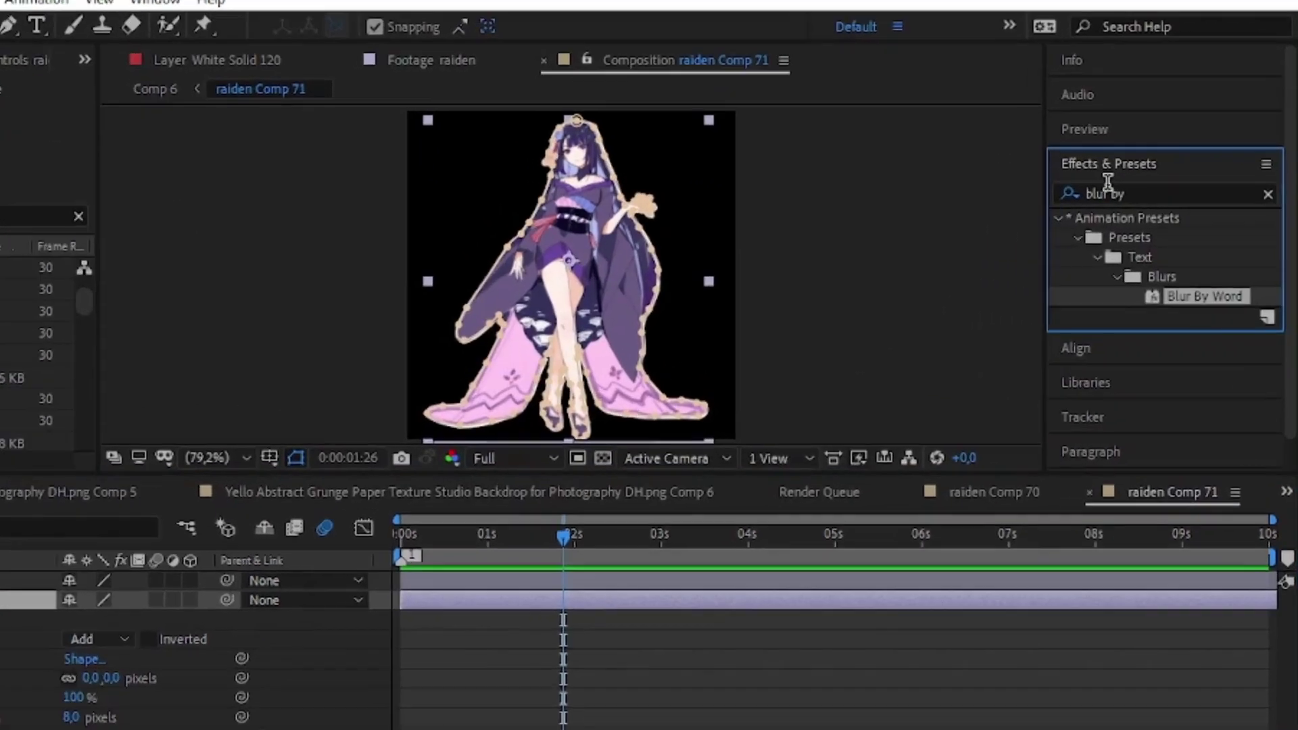
{"action": "left_click", "coordinate": [1109, 193]}
{"action": "type", "text": "fi"}
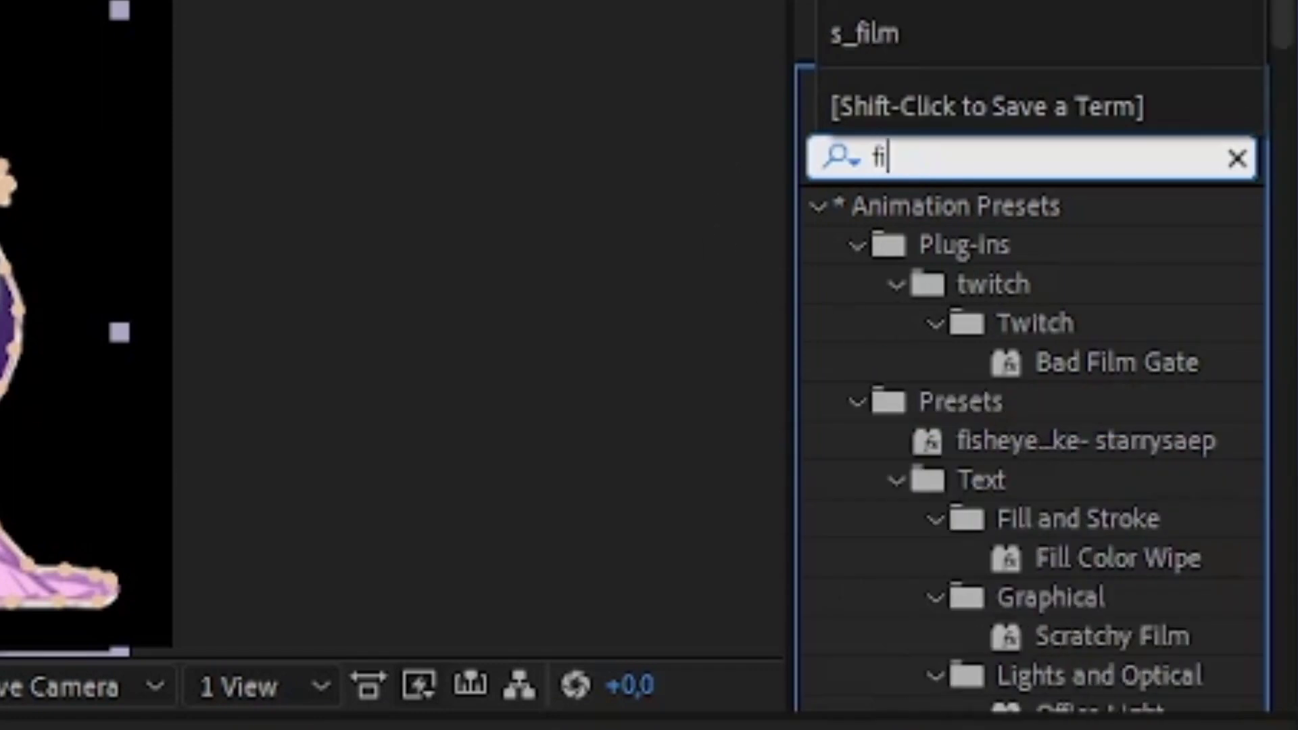
{"action": "type", "text": "ll"}
{"action": "double_click", "coordinate": [1167, 333]}
Set the Fill colour to white, then bring up the composition list
{"action": "left_click", "coordinate": [178, 179]}
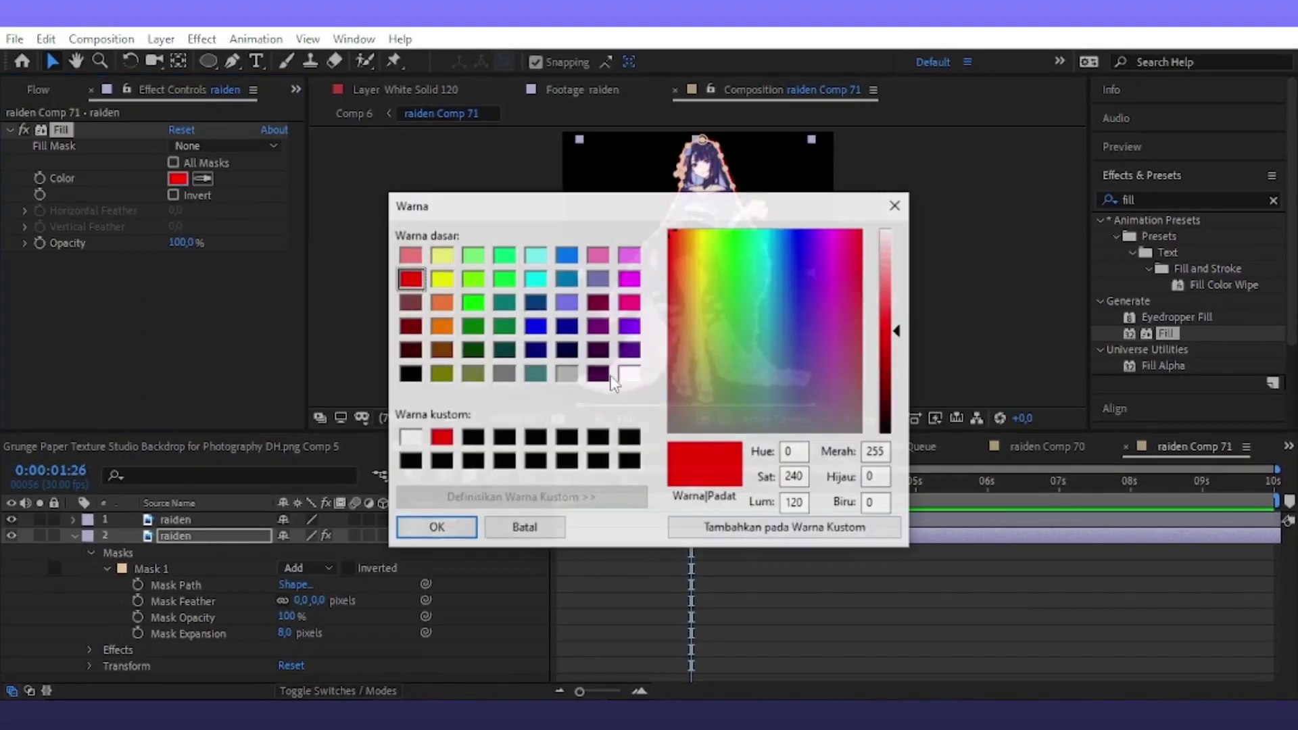
{"action": "left_click", "coordinate": [628, 374]}
{"action": "left_click", "coordinate": [436, 528]}
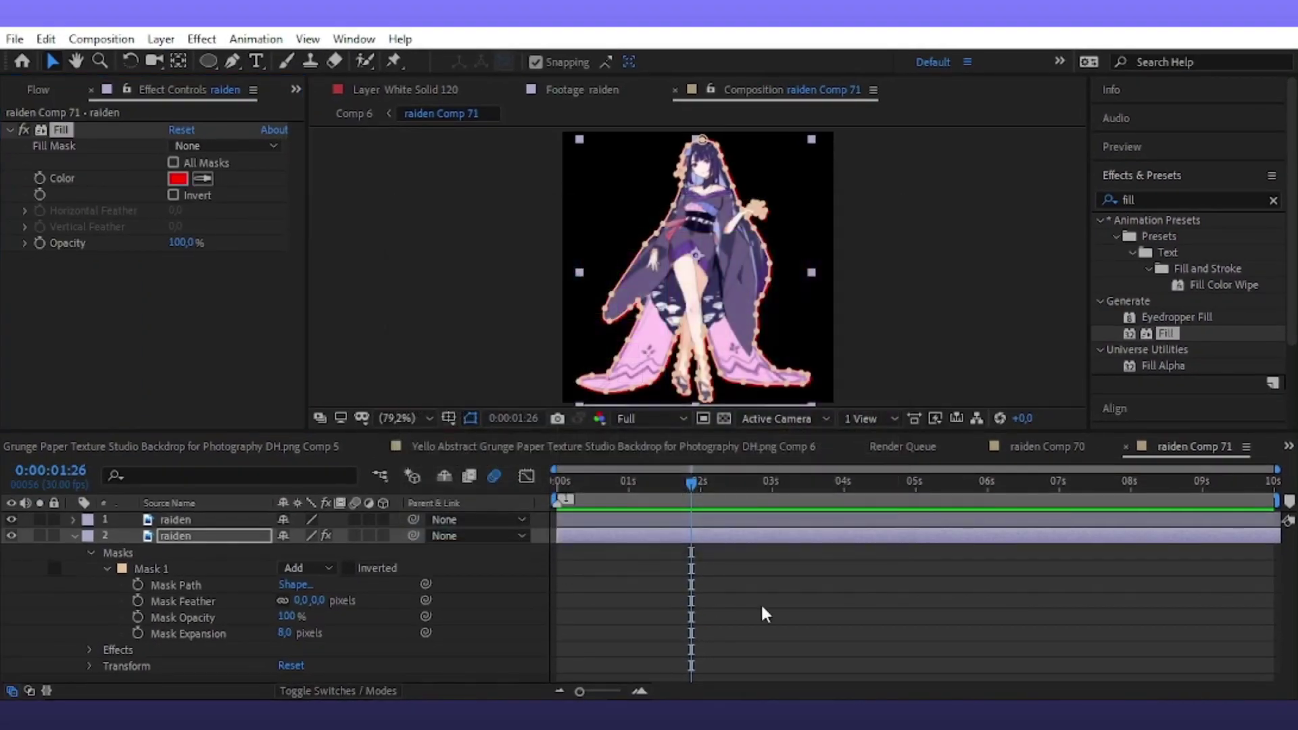
{"action": "left_click", "coordinate": [1289, 446]}
{"action": "scroll", "coordinate": [1110, 217], "scroll_direction": "up", "scroll_amount": 10}
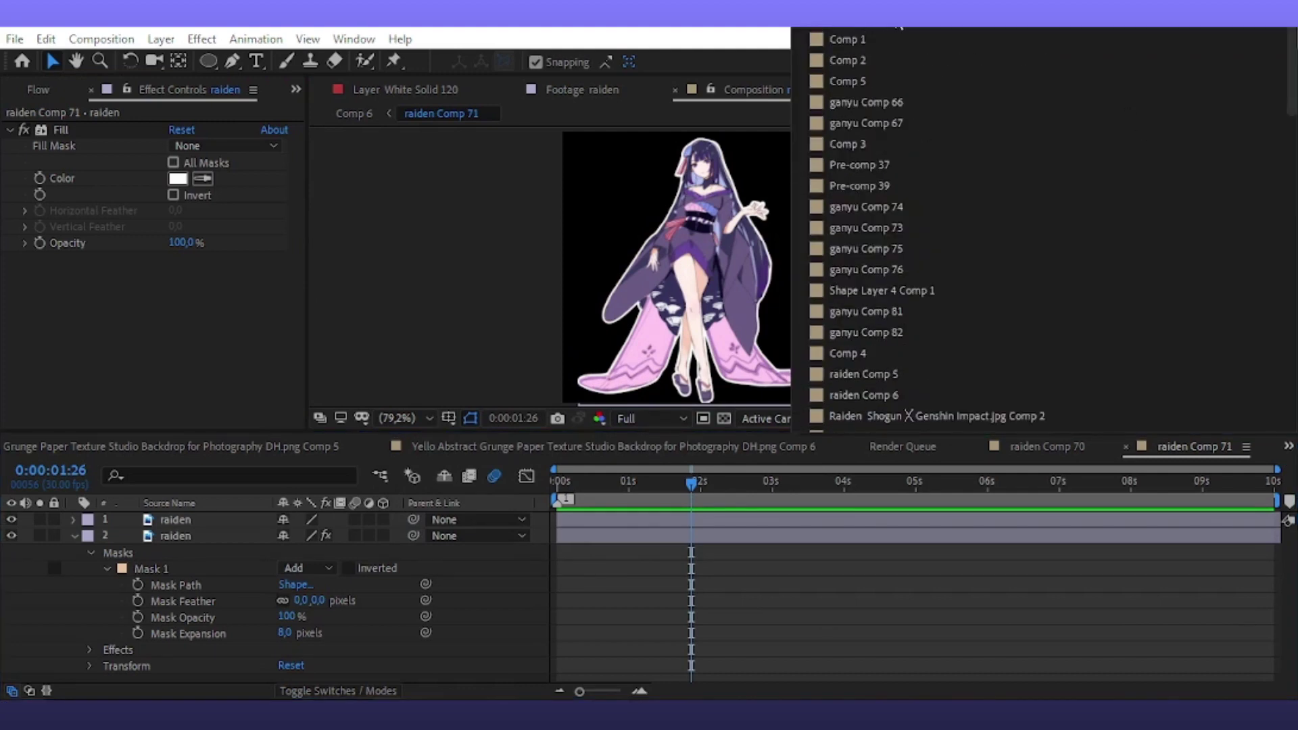
Return to Comp 6, select Shape Layer 1, and search the effects for 'bevel'
{"action": "left_click", "coordinate": [871, 349]}
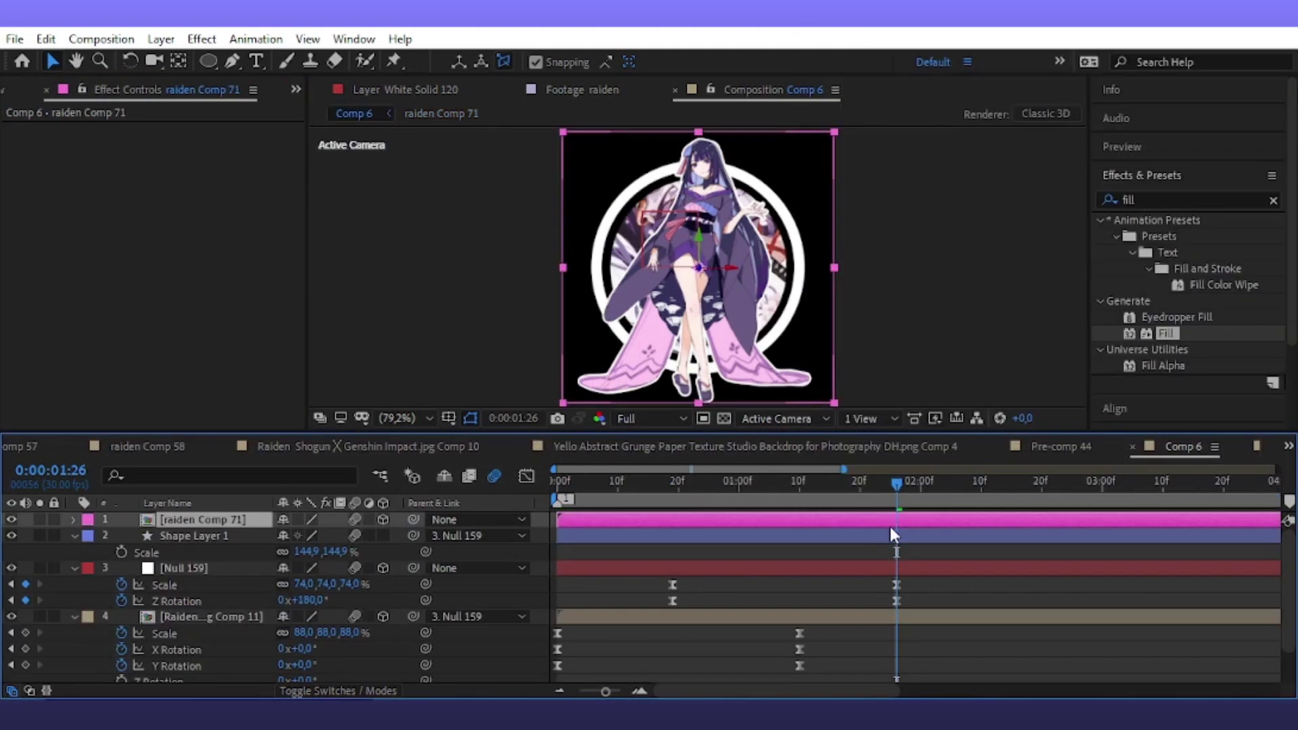
{"action": "left_click", "coordinate": [233, 539]}
{"action": "double_click", "coordinate": [1153, 199]}
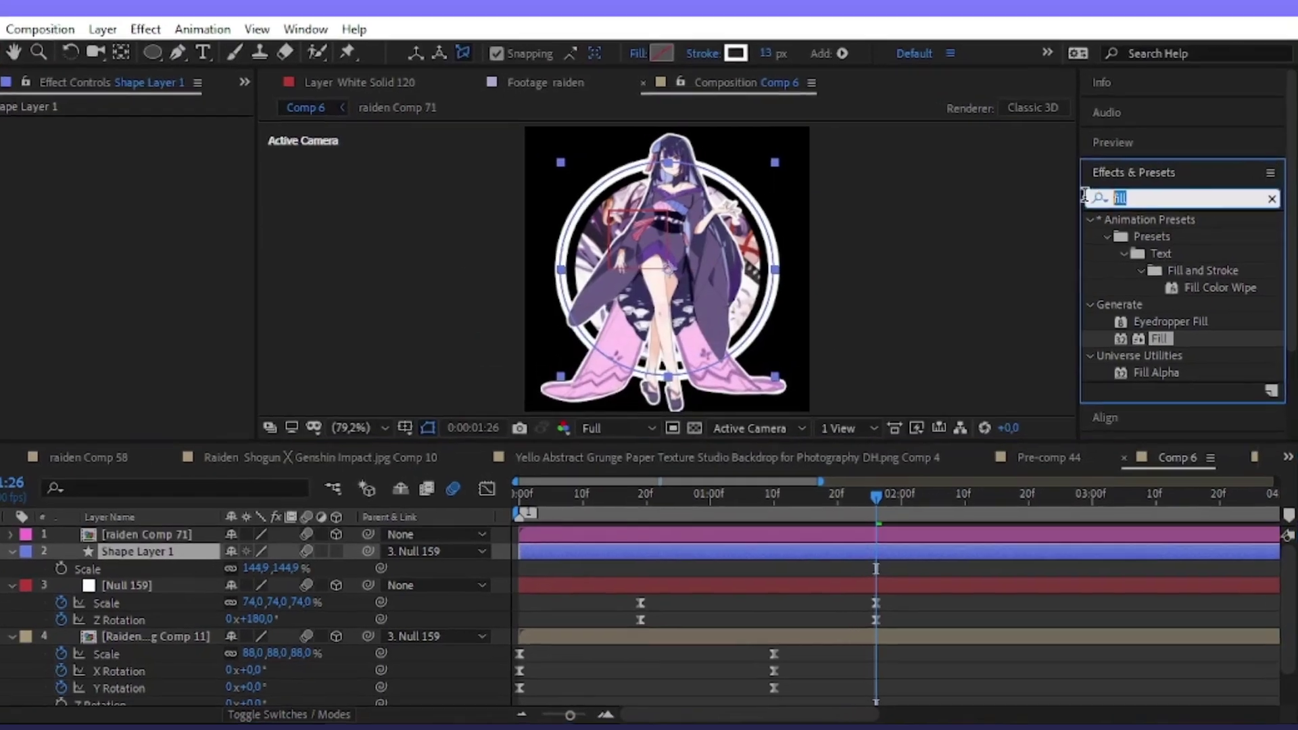
{"action": "type", "text": "bee"}
{"action": "key", "text": "BackSpace"}
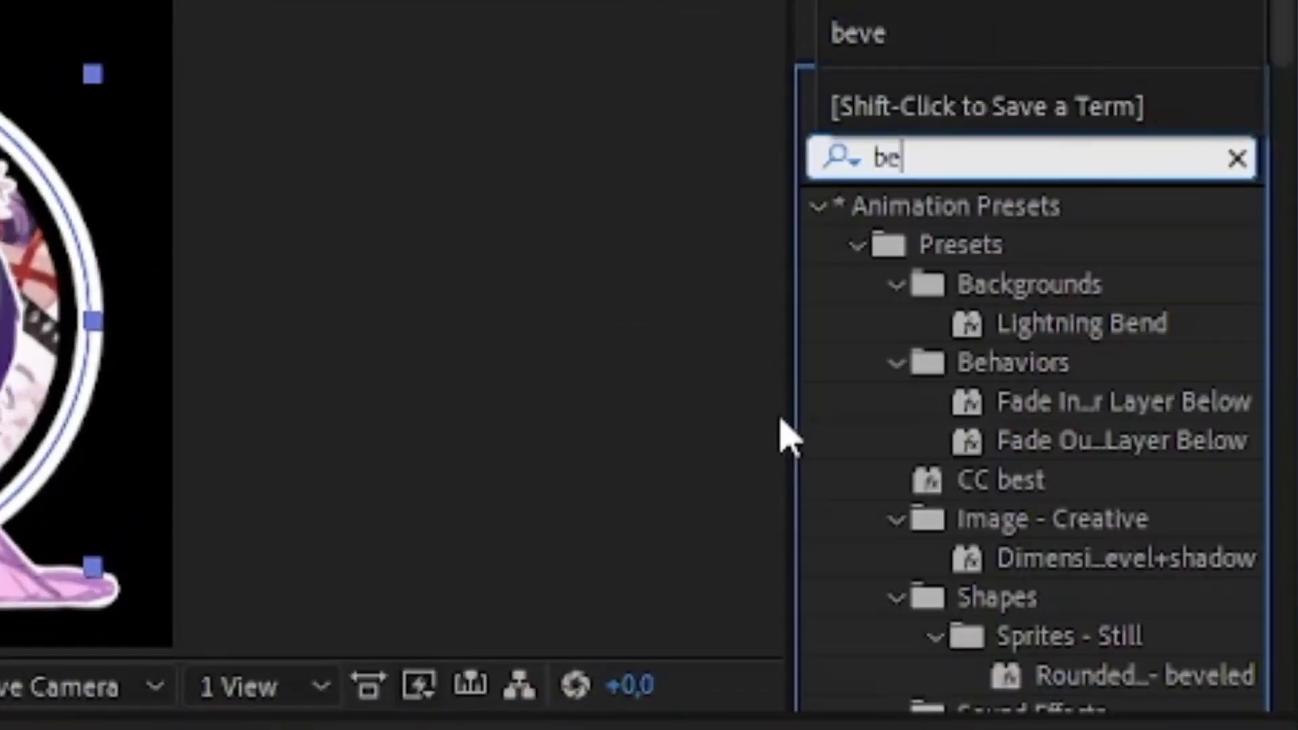
{"action": "type", "text": "vel"}
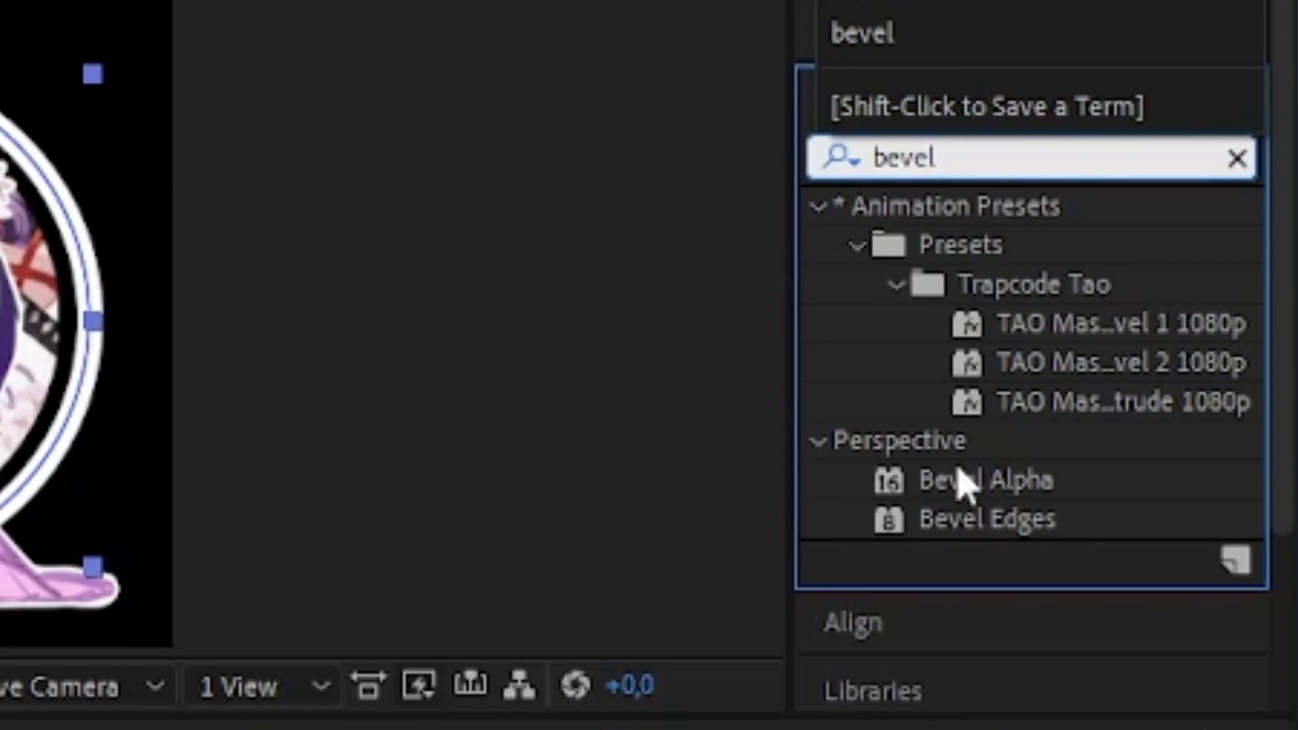
Apply Bevel Alpha to the ring and raise its Edge Thickness to 6,60
{"action": "double_click", "coordinate": [1170, 334]}
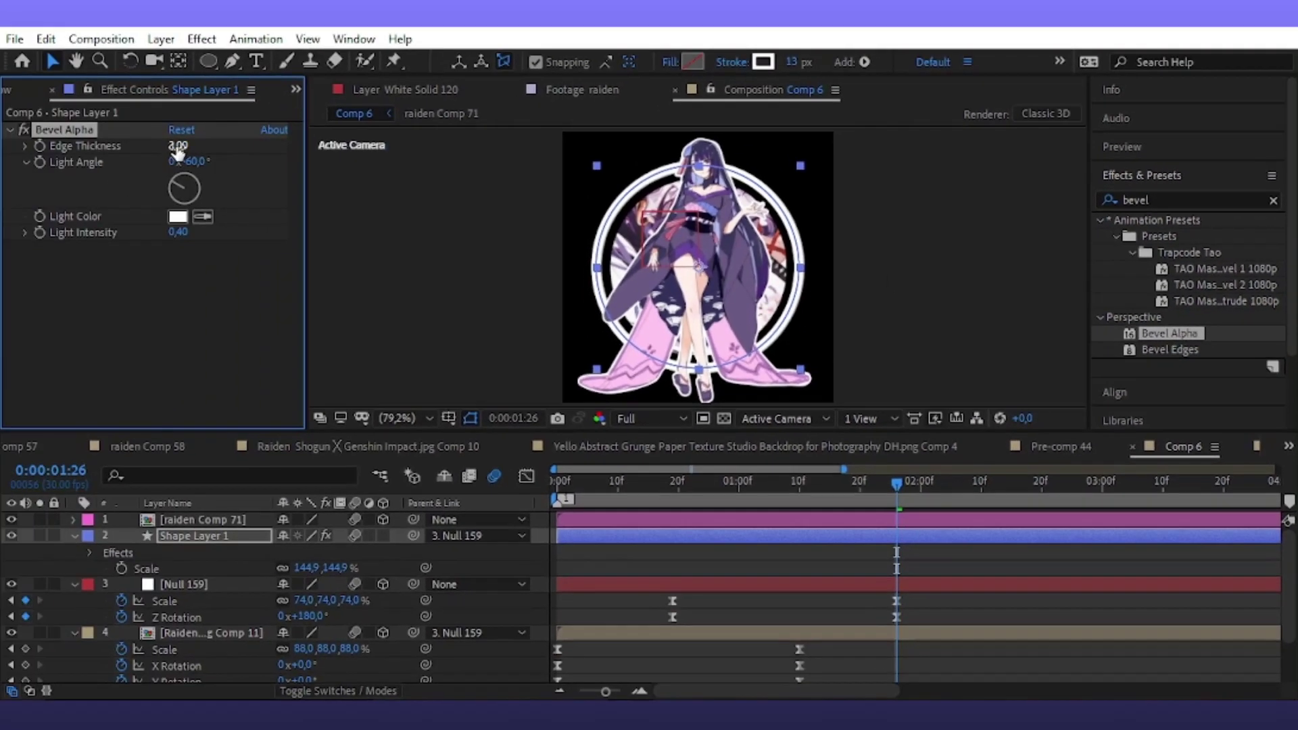
{"action": "left_click_drag", "start_coordinate": [178, 153], "coordinate": [216, 152]}
{"action": "left_click", "coordinate": [967, 253]}
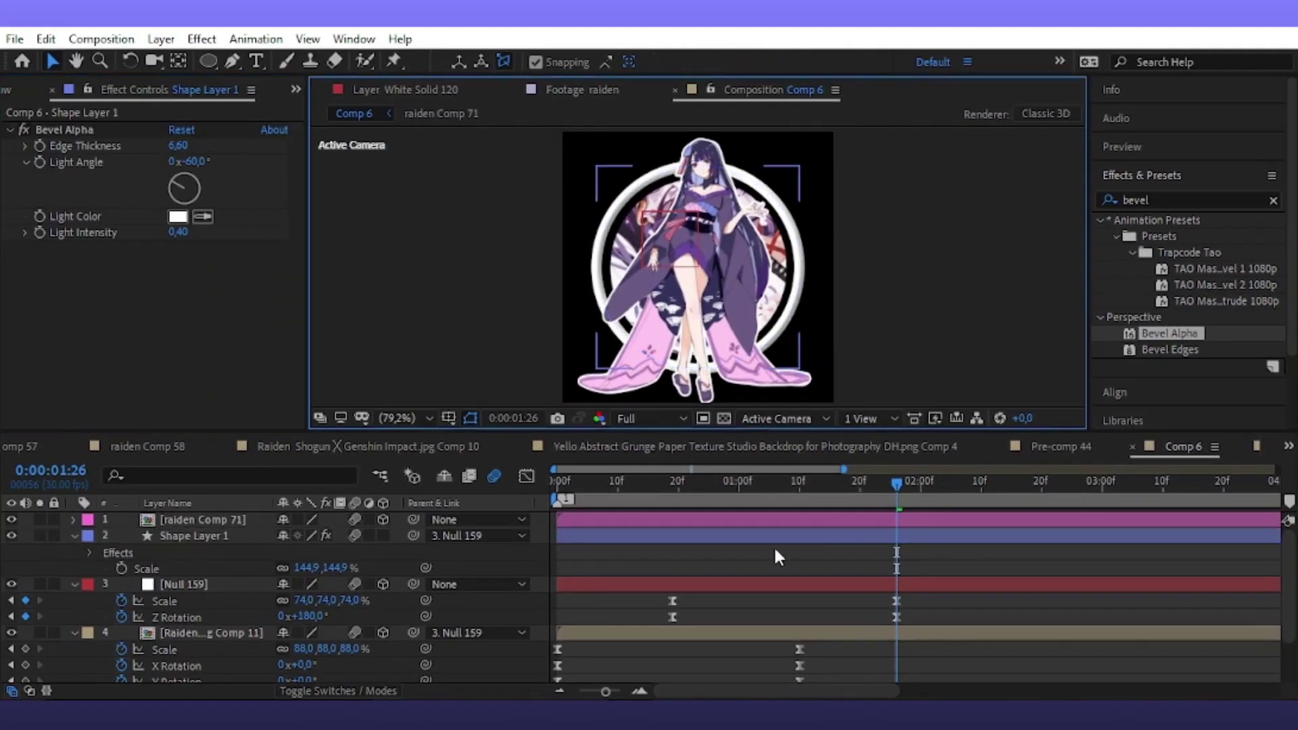
{"action": "key", "text": "ctrl+Down"}
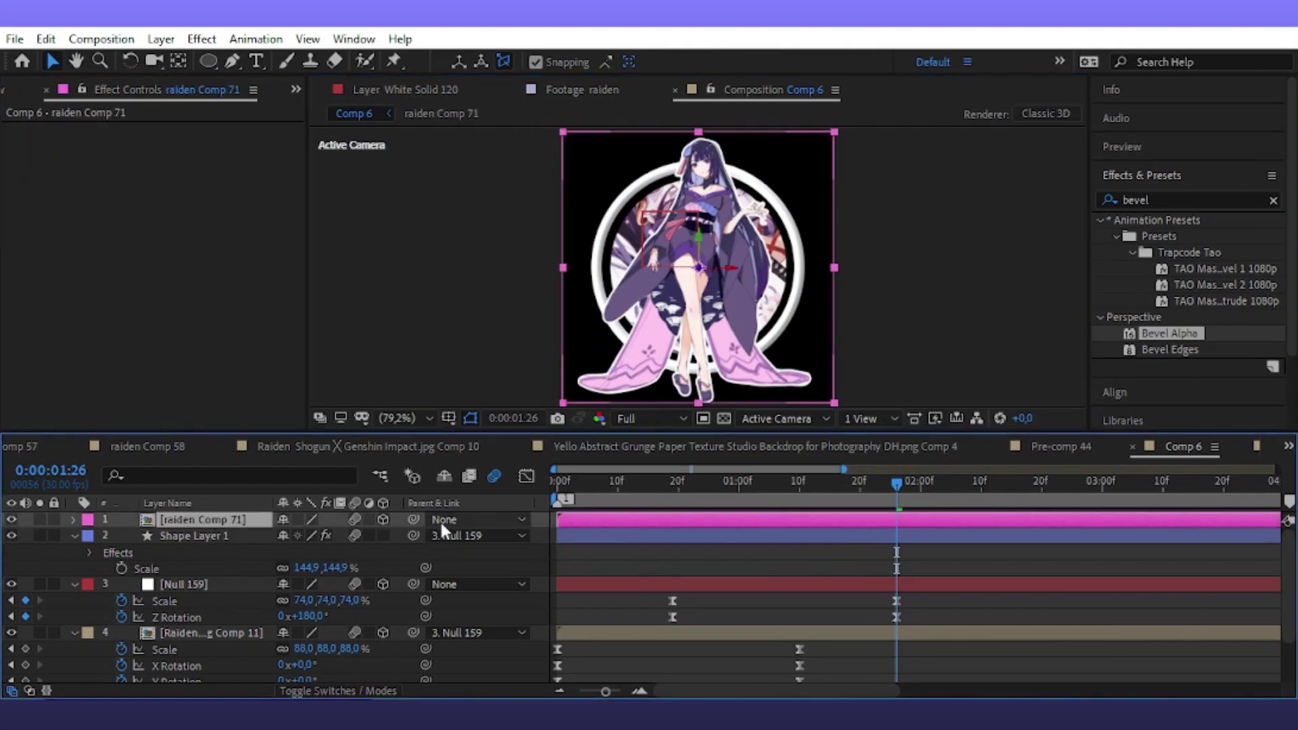
Make Shape Layer 1 3D and parent the raiden Comp 71 cutout to Null 159
{"action": "left_click", "coordinate": [383, 535]}
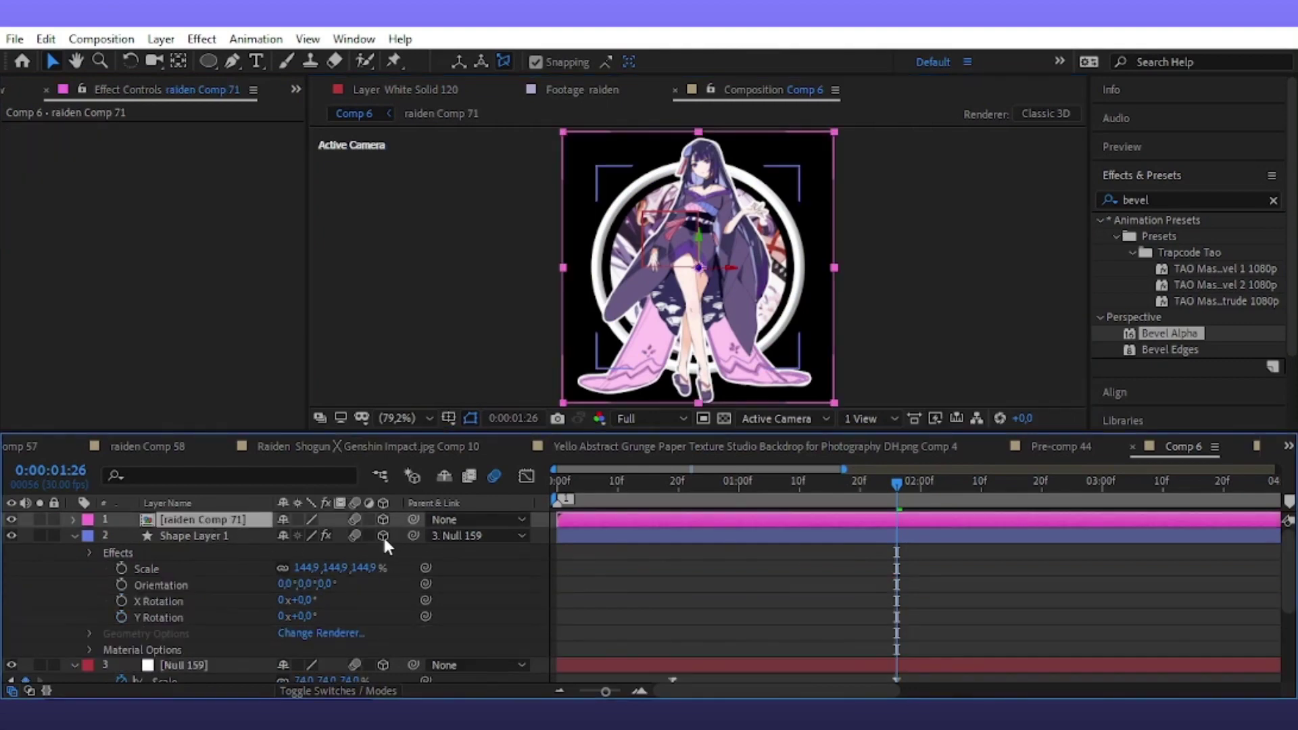
{"action": "left_click", "coordinate": [74, 535]}
{"action": "left_click_drag", "start_coordinate": [414, 519], "coordinate": [241, 552]}
{"action": "left_click", "coordinate": [474, 519]}
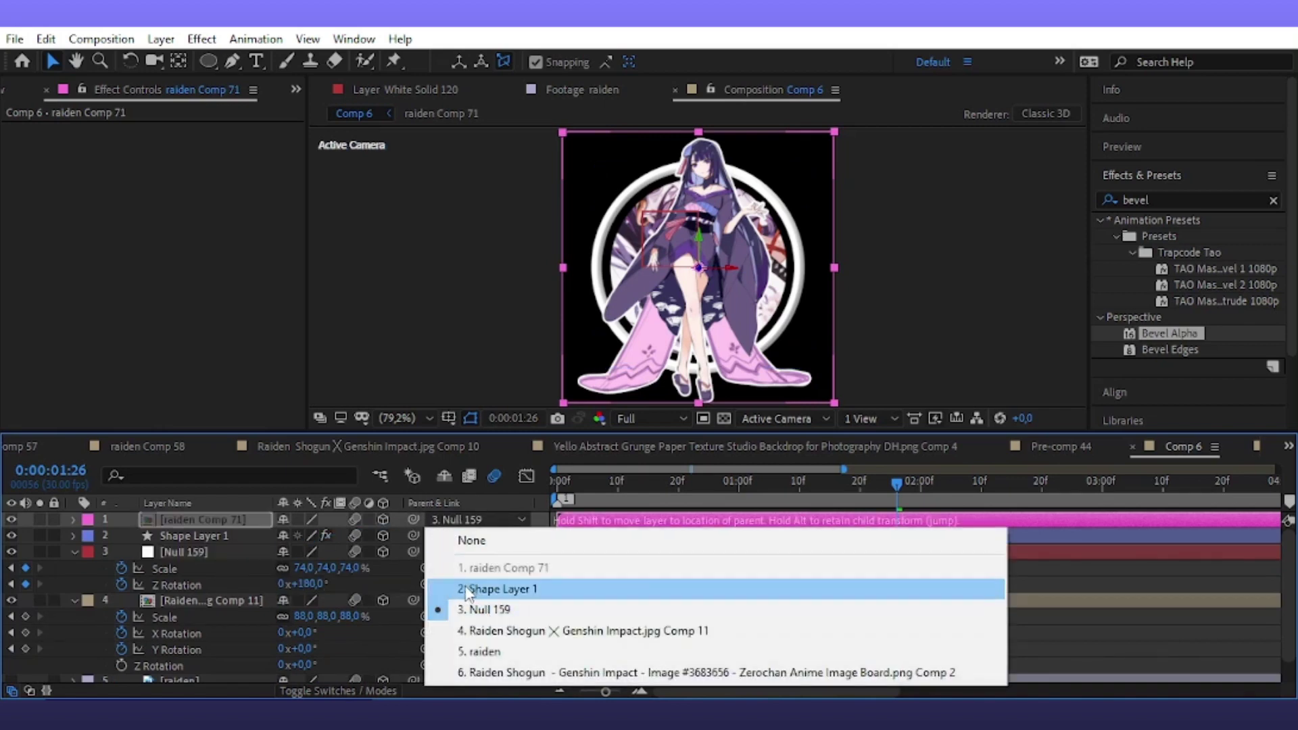
Shrink the raiden cutout and position it above the circle
{"action": "left_click", "coordinate": [203, 519]}
{"action": "key", "text": "s"}
{"action": "left_click_drag", "start_coordinate": [315, 535], "coordinate": [346, 571]}
{"action": "key", "text": "r"}
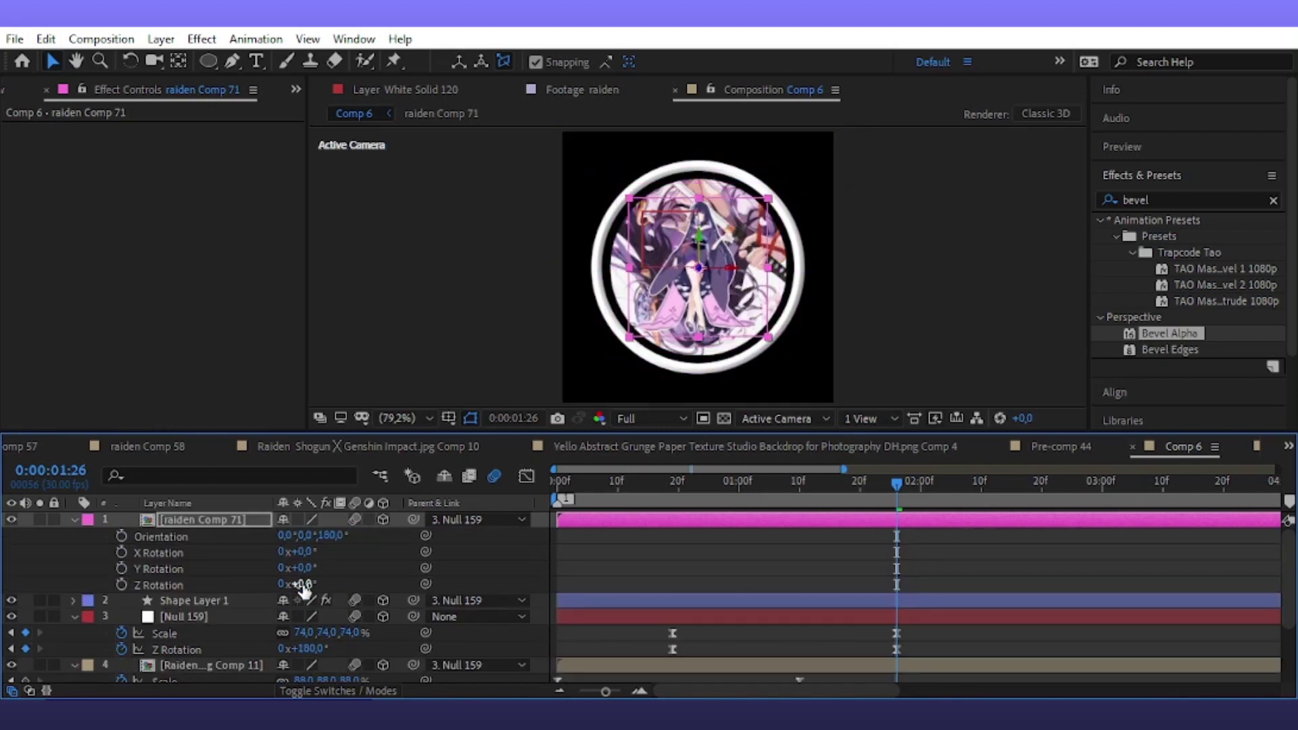
{"action": "key", "text": "p"}
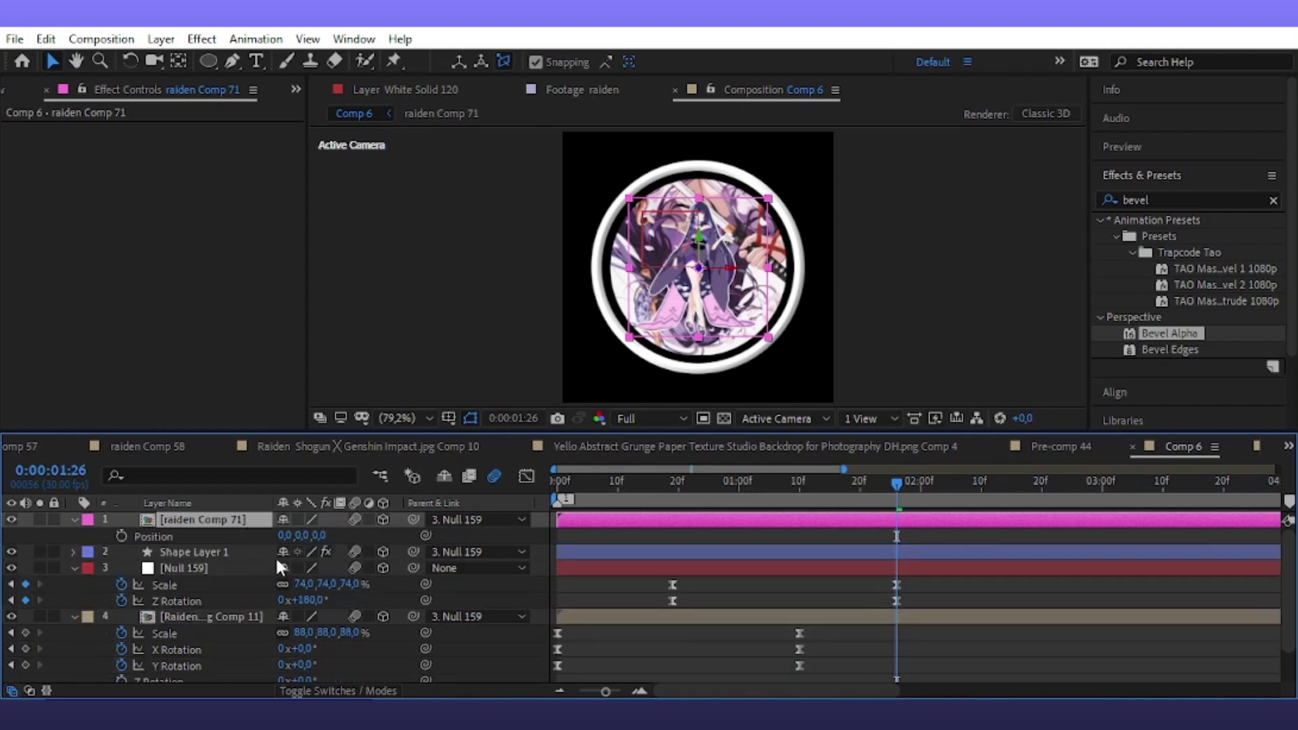
{"action": "mouse_move", "coordinate": [311, 536]}
{"action": "left_mouse_down"}
{"action": "mouse_move", "coordinate": [172, 502]}
{"action": "mouse_move", "coordinate": [612, 504]}
{"action": "mouse_move", "coordinate": [595, 508]}
{"action": "left_mouse_up"}
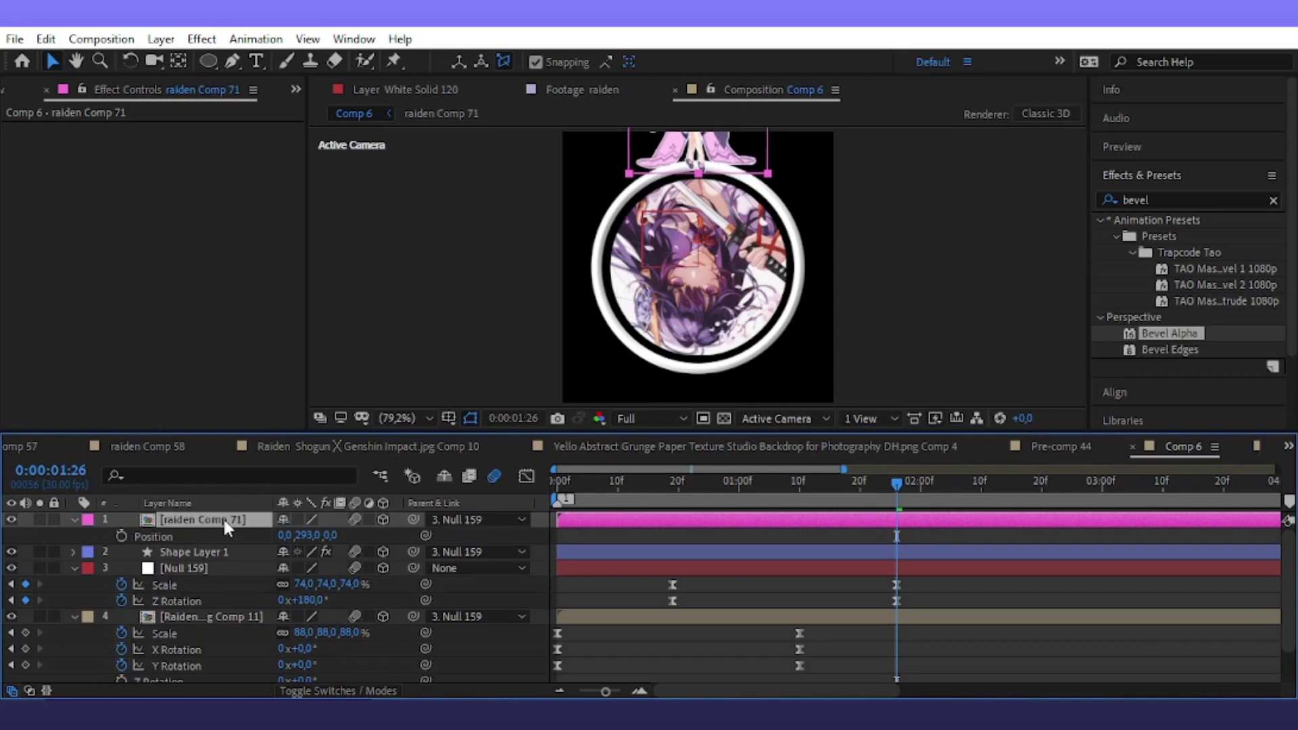
Slightly shrink the bevelled ring and discard a trial duplicate of the cutout
{"action": "key", "text": "ctrl+d"}
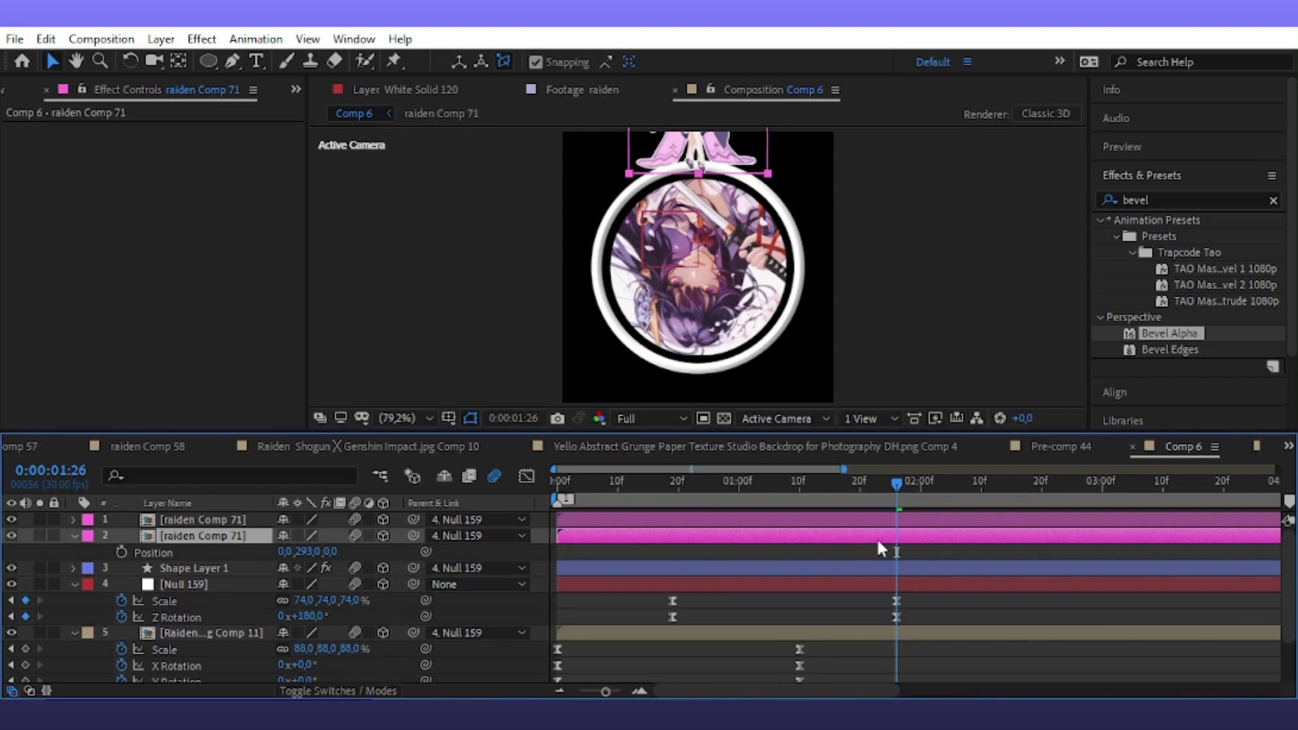
{"action": "mouse_move", "coordinate": [892, 497]}
{"action": "left_mouse_down"}
{"action": "mouse_move", "coordinate": [800, 540]}
{"action": "mouse_move", "coordinate": [902, 536]}
{"action": "left_mouse_up"}
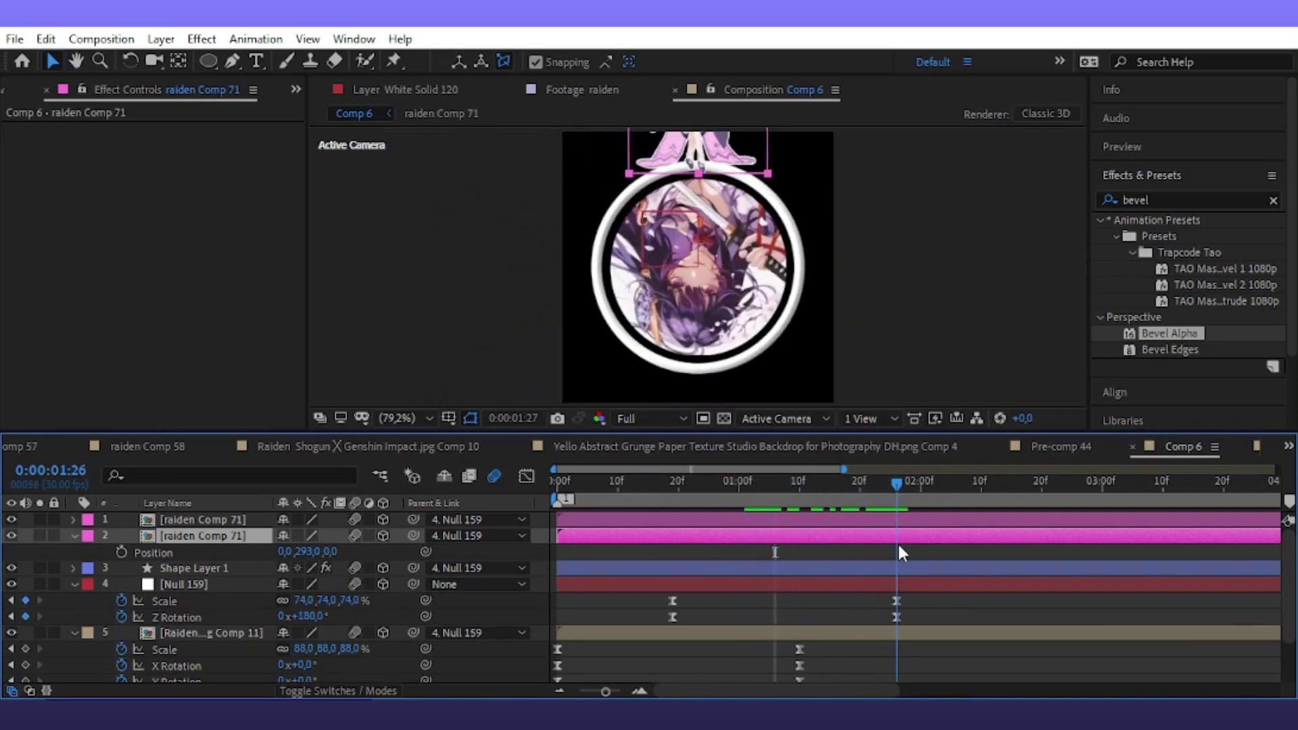
{"action": "left_click", "coordinate": [227, 571]}
{"action": "key", "text": "s"}
{"action": "left_click_drag", "start_coordinate": [364, 586], "coordinate": [365, 587]}
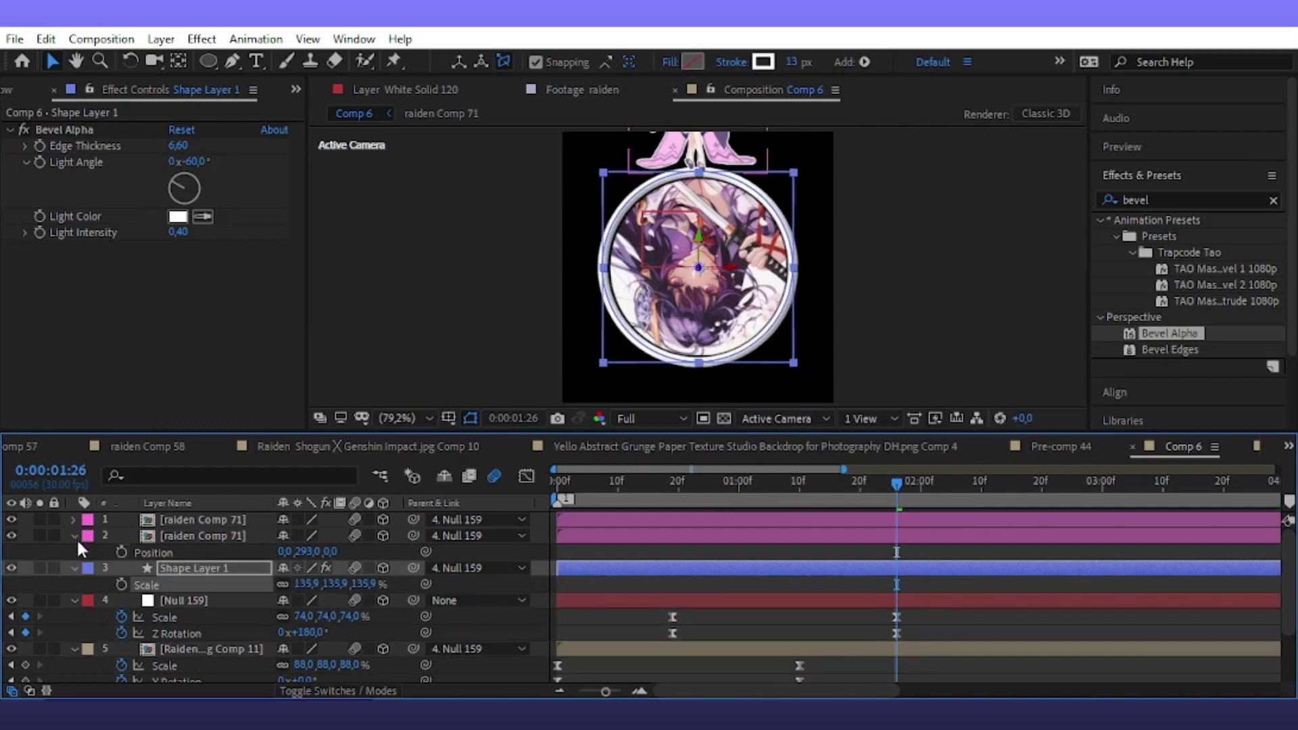
{"action": "left_click", "coordinate": [74, 567]}
{"action": "left_click", "coordinate": [217, 534]}
{"action": "key", "text": "Delete"}
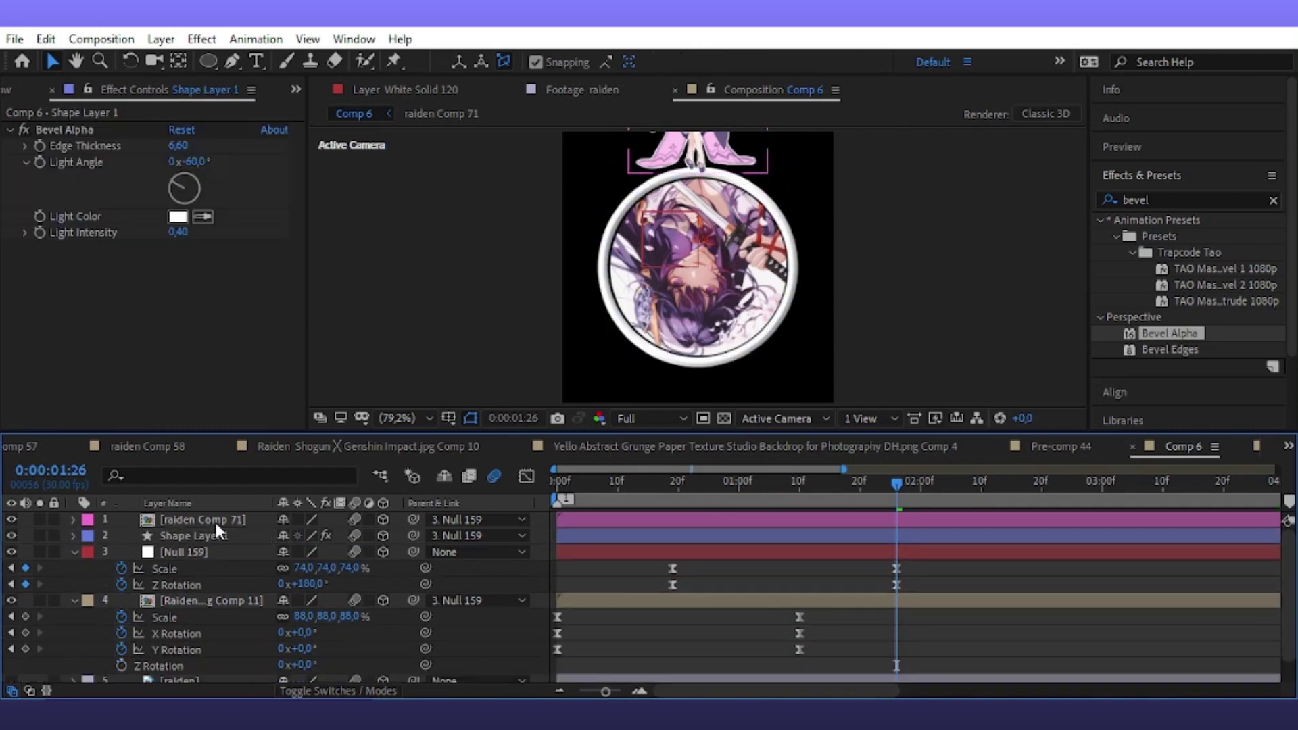
Try tilting the cutout, undo it, and scale Null 159 and the circle to 58%
{"action": "left_click", "coordinate": [215, 522]}
{"action": "key", "text": "r"}
{"action": "left_click_drag", "start_coordinate": [297, 585], "coordinate": [265, 586]}
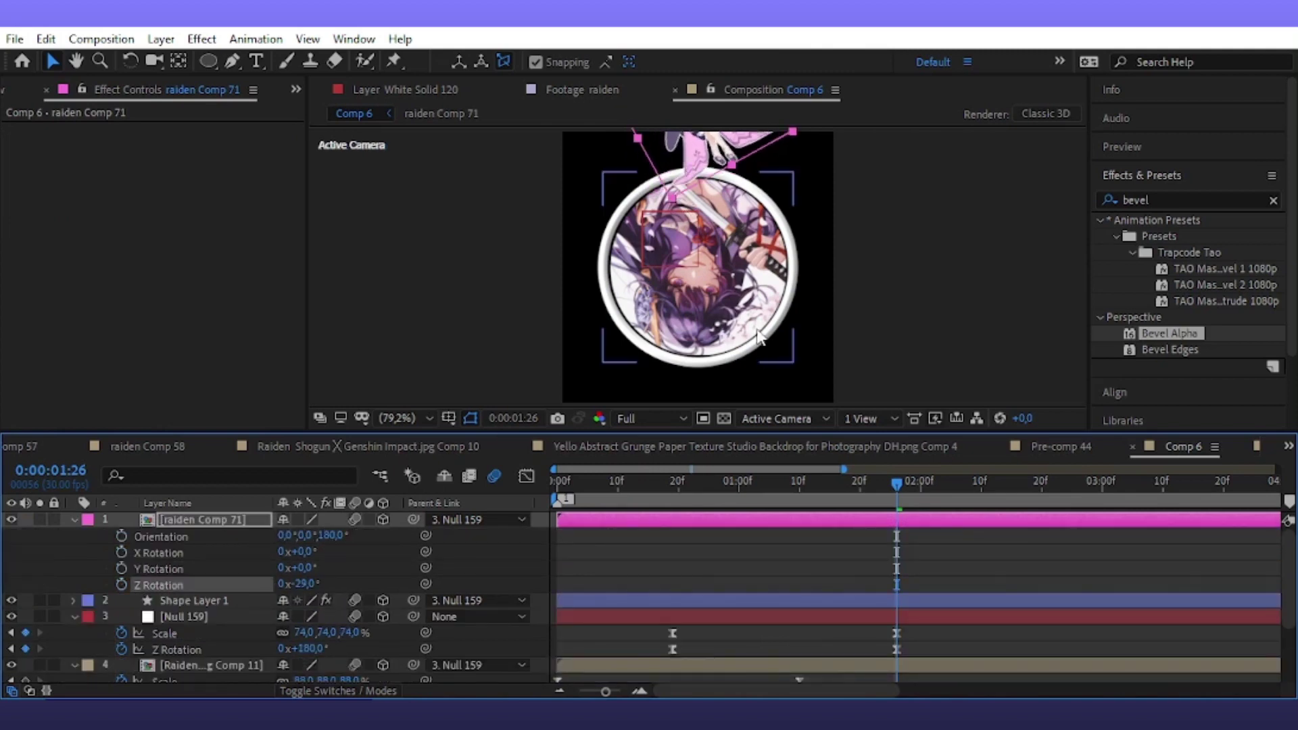
{"action": "key", "text": "ctrl+z"}
{"action": "scroll", "coordinate": [483, 570], "scroll_direction": "down", "scroll_amount": 2}
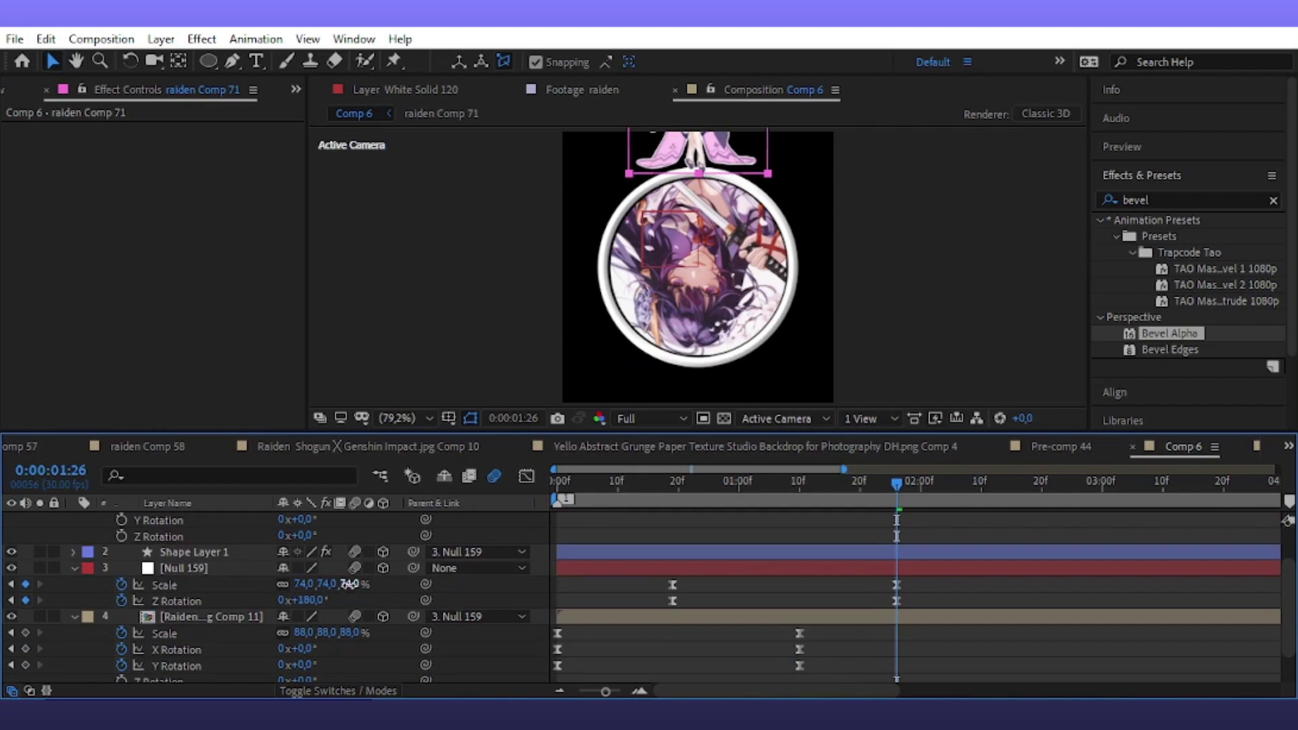
{"action": "left_click_drag", "start_coordinate": [349, 584], "coordinate": [338, 586]}
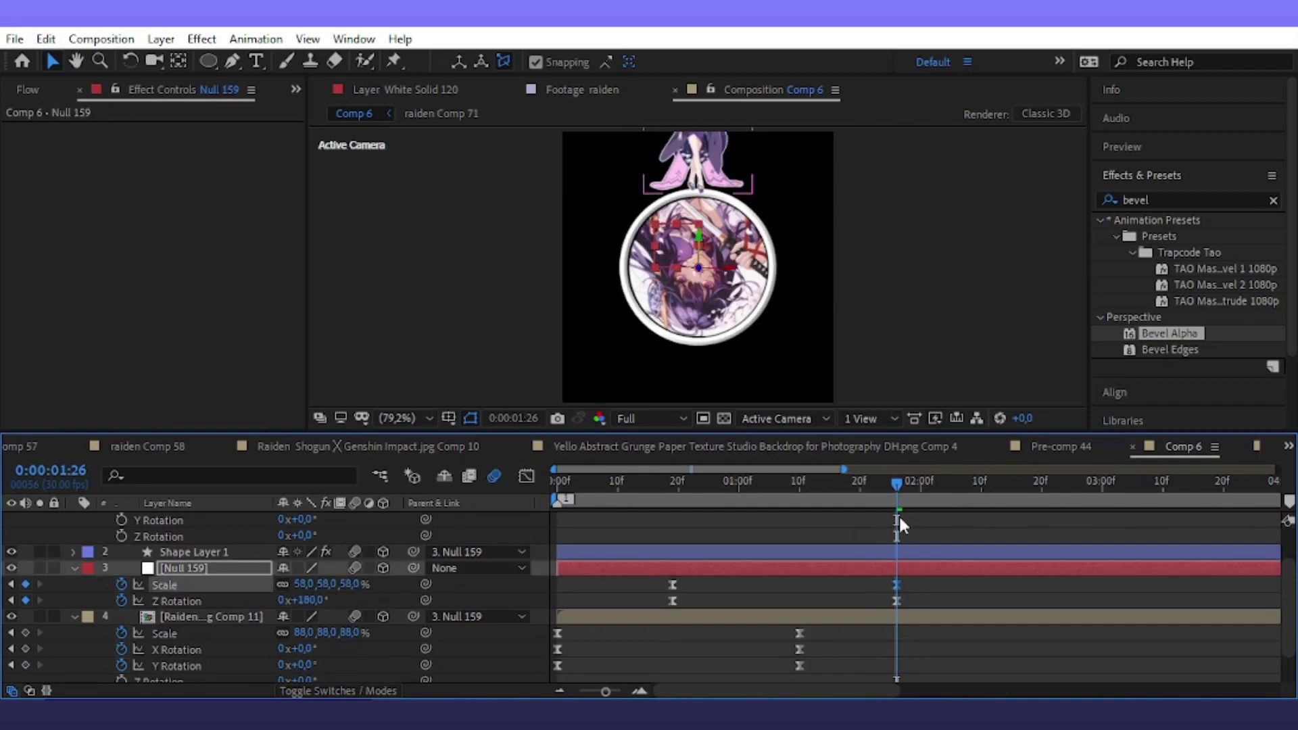
Move the raiden cutout's anchor point to its bottom edge with Pan Behind
{"action": "left_click", "coordinate": [148, 520]}
{"action": "scroll", "coordinate": [149, 577], "scroll_direction": "up", "scroll_amount": 2}
{"action": "left_click", "coordinate": [202, 524]}
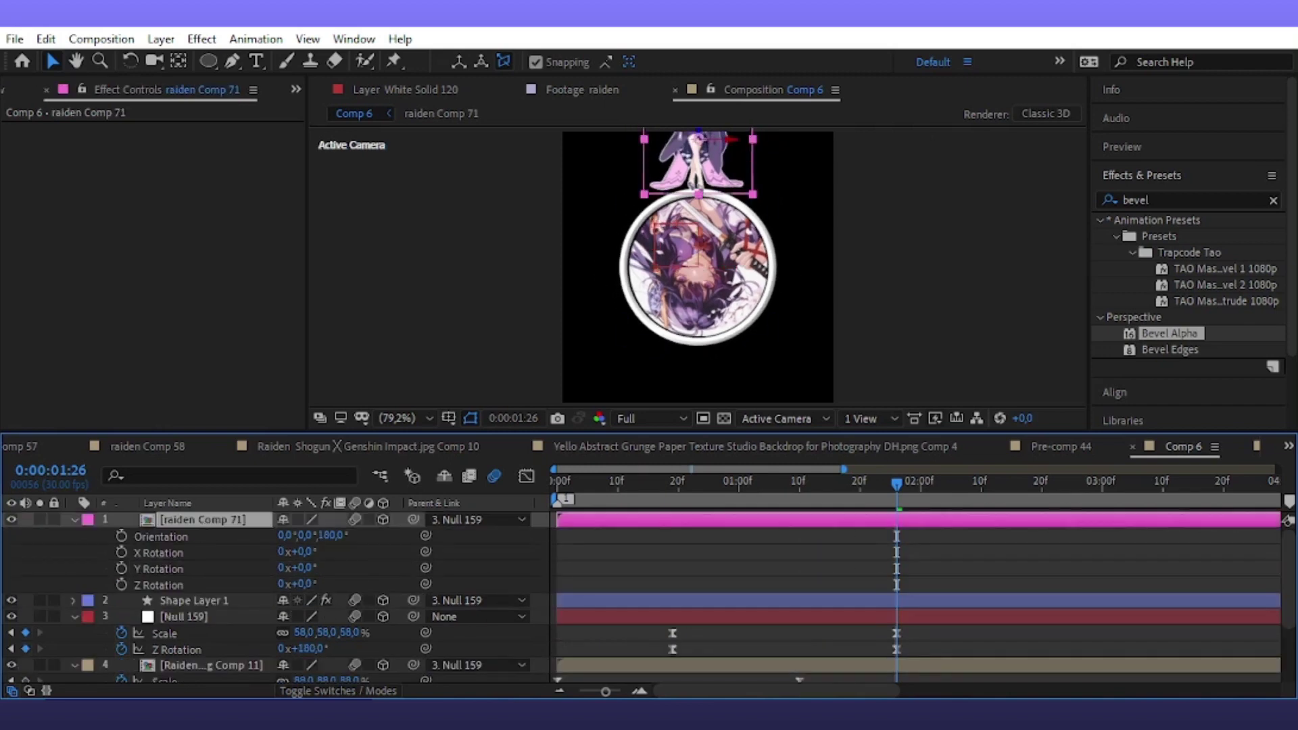
{"action": "left_click", "coordinate": [181, 60]}
{"action": "left_click_drag", "start_coordinate": [714, 163], "coordinate": [712, 206]}
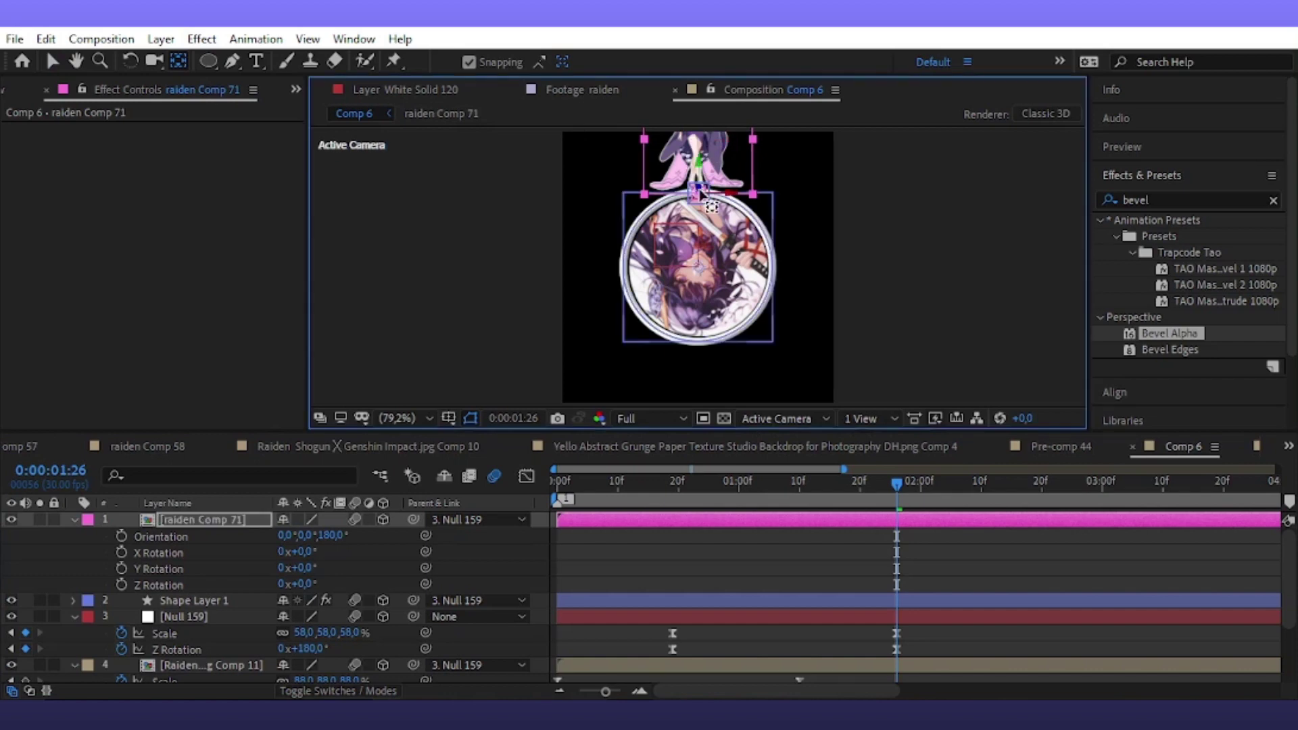
{"action": "key", "text": "v"}
{"action": "left_click", "coordinate": [241, 527]}
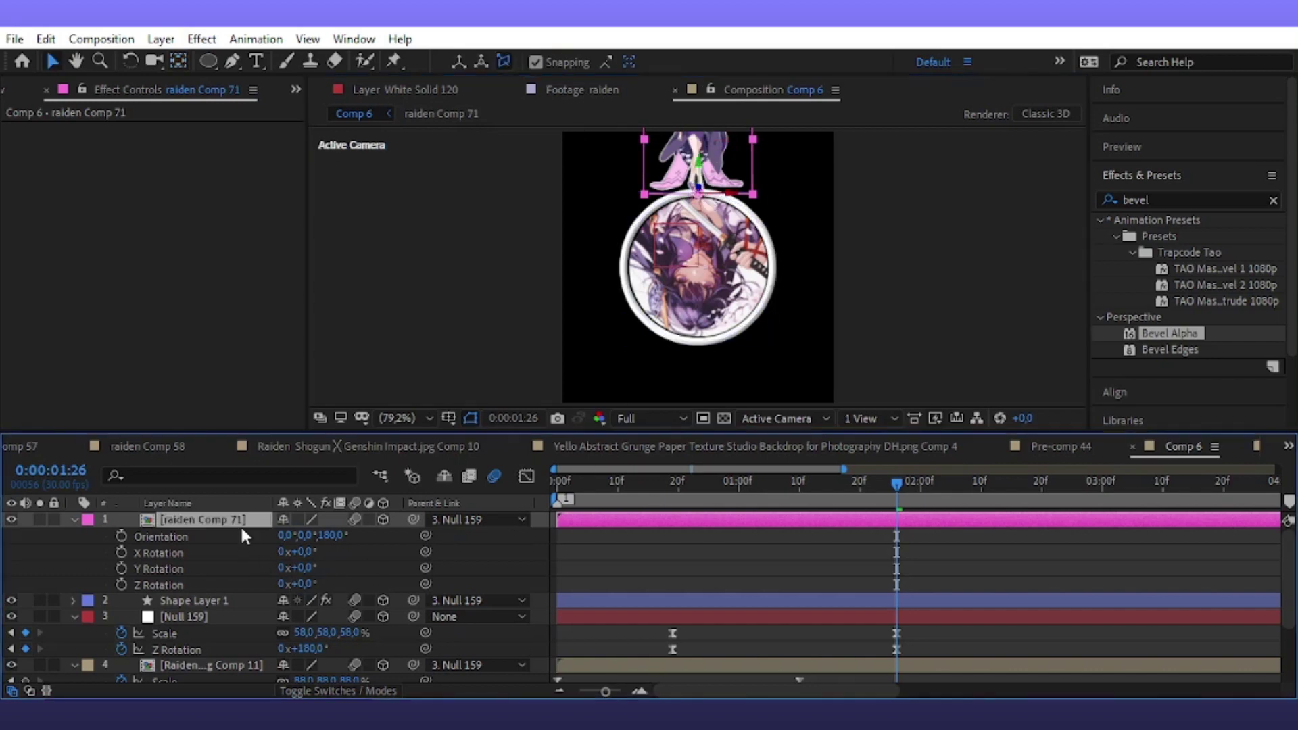
Tilt the cutout to -45°, move it to the circle's upper left, and scale it to 63.1%
{"action": "left_click_drag", "start_coordinate": [306, 583], "coordinate": [301, 583]}
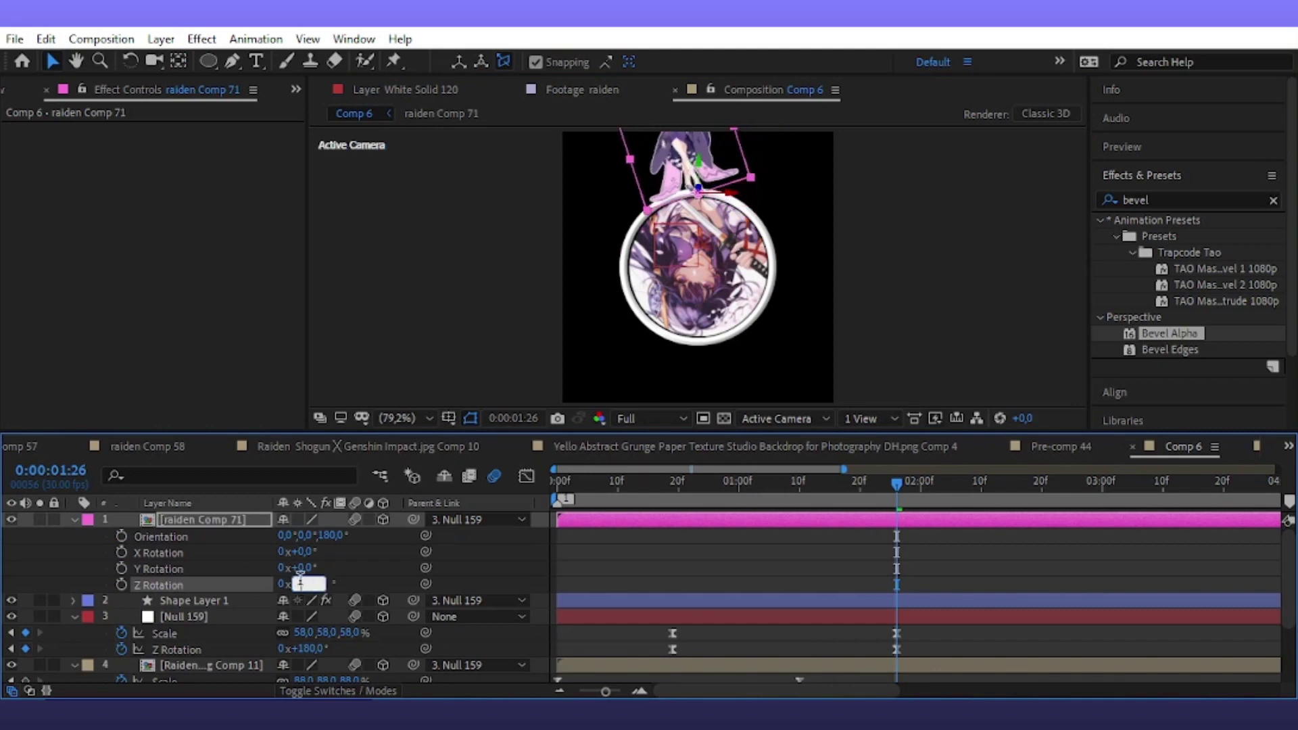
{"action": "key", "text": "Return"}
{"action": "left_click_drag", "start_coordinate": [678, 171], "coordinate": [622, 192]}
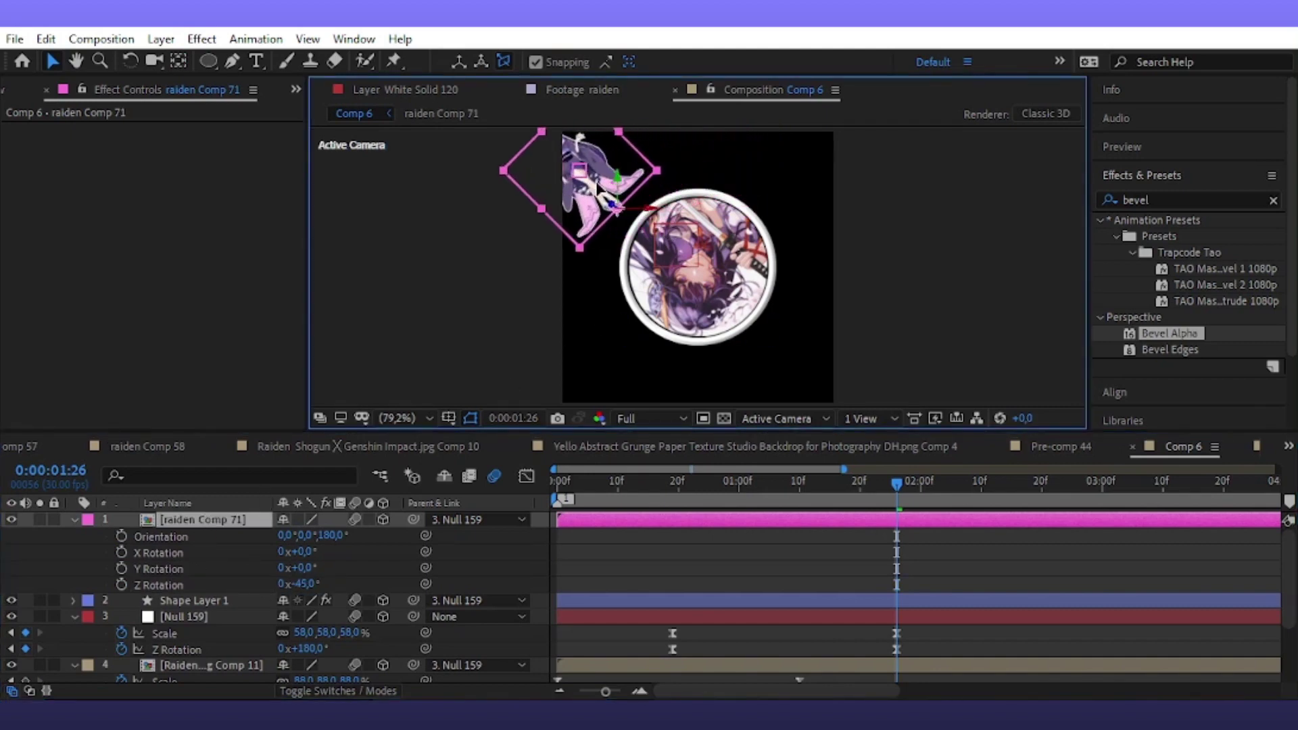
{"action": "key", "text": "Return"}
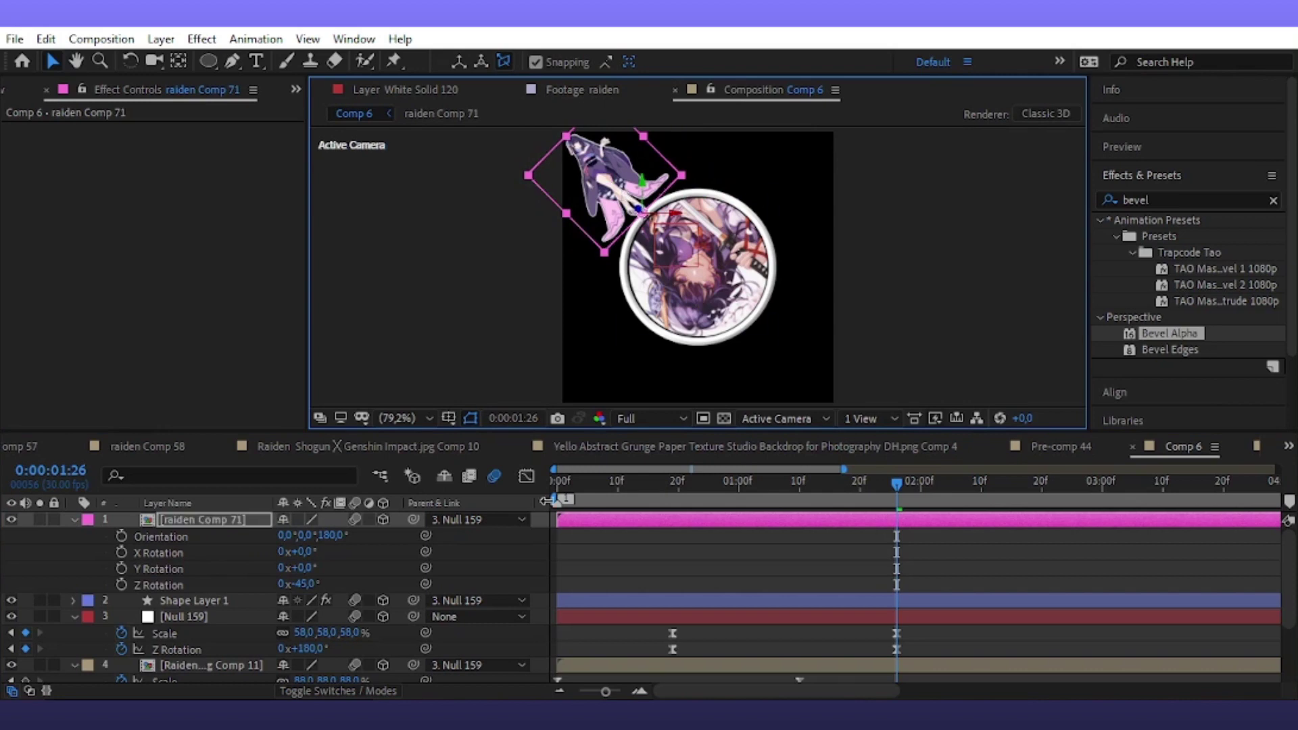
{"action": "key", "text": "Return"}
{"action": "key", "text": "s"}
{"action": "left_click_drag", "start_coordinate": [348, 536], "coordinate": [365, 536]}
{"action": "key", "text": "ctrl+shift+a"}
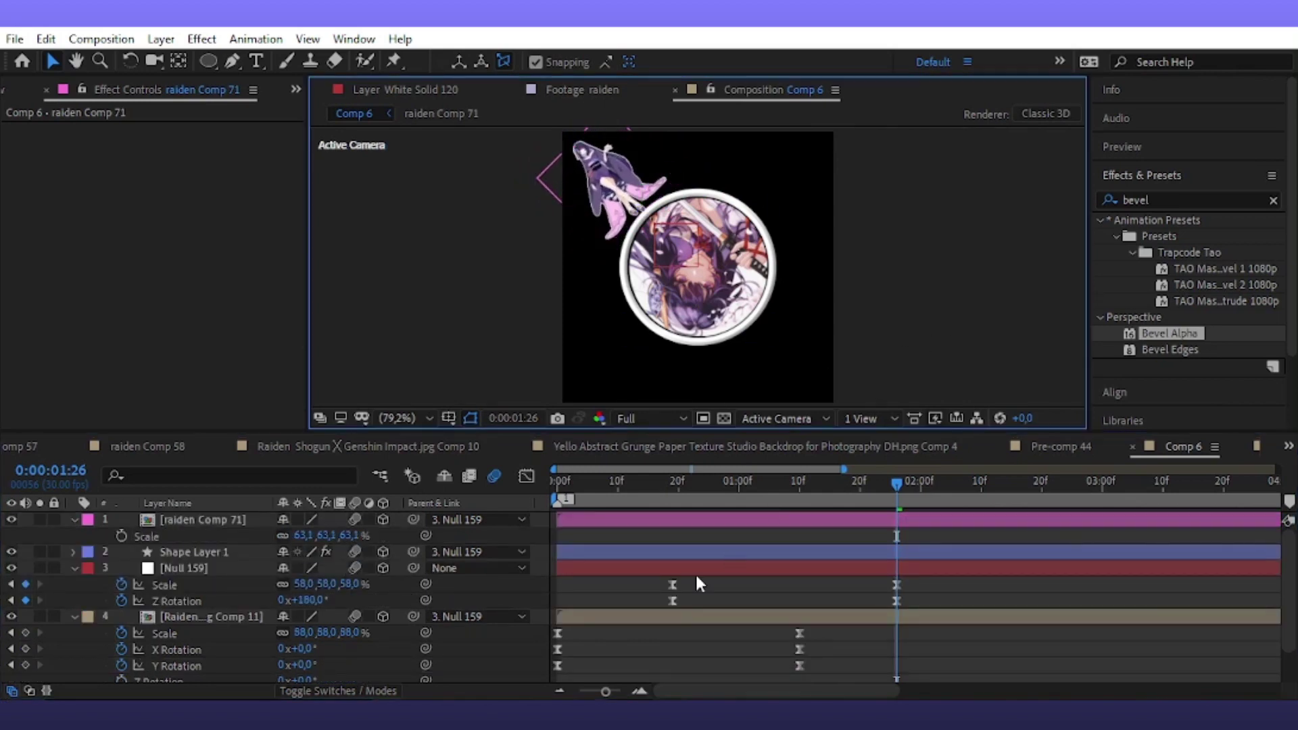
Duplicate the tilted cutout and rotate the copy to about 145°
{"action": "left_click", "coordinate": [648, 521]}
{"action": "key", "text": "ctrl+d"}
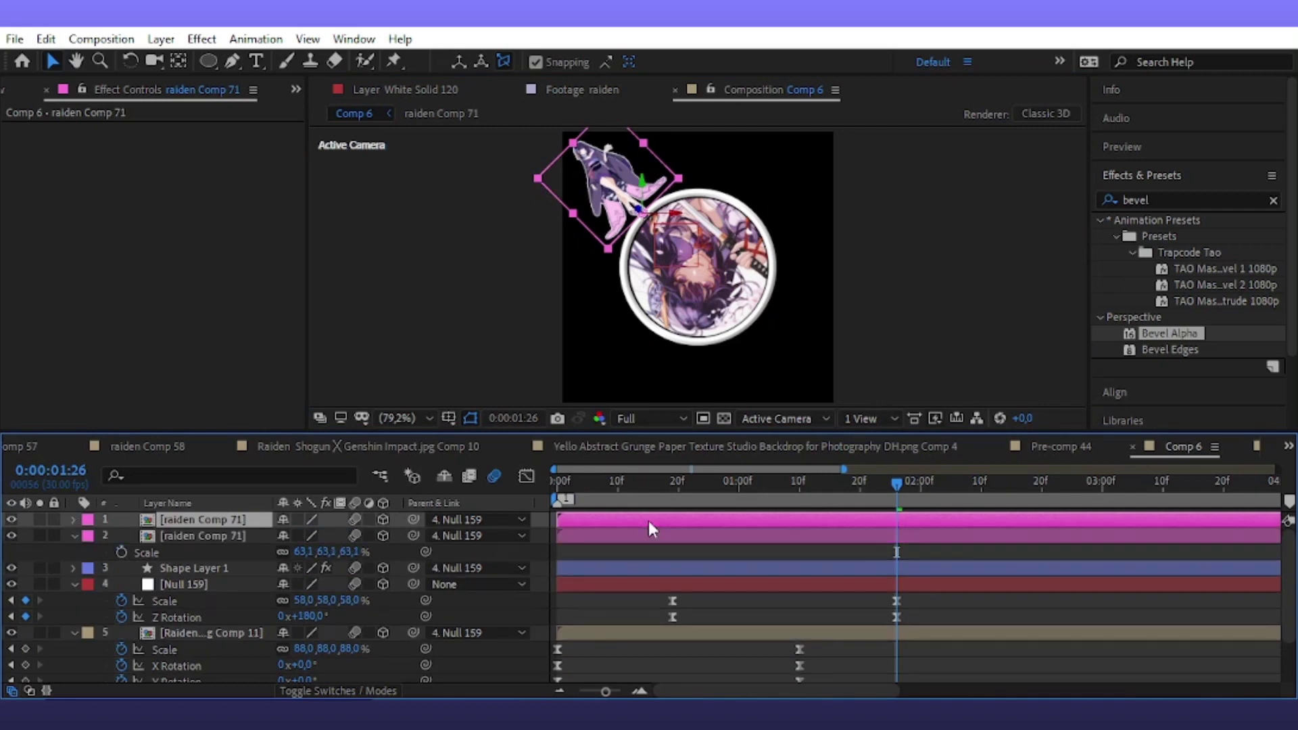
{"action": "key", "text": "r"}
{"action": "left_click_drag", "start_coordinate": [301, 584], "coordinate": [351, 584]}
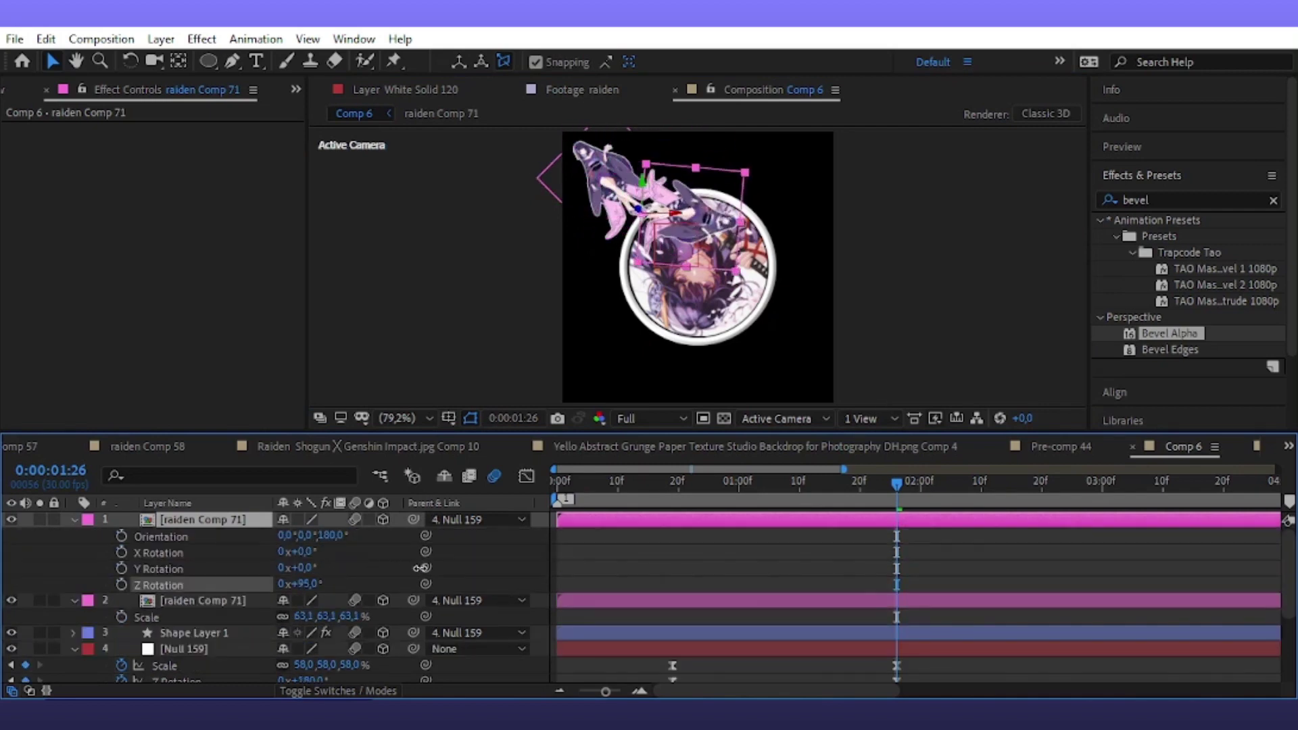
{"action": "left_click", "coordinate": [317, 584]}
{"action": "type", "text": "5"}
{"action": "key", "text": "Return"}
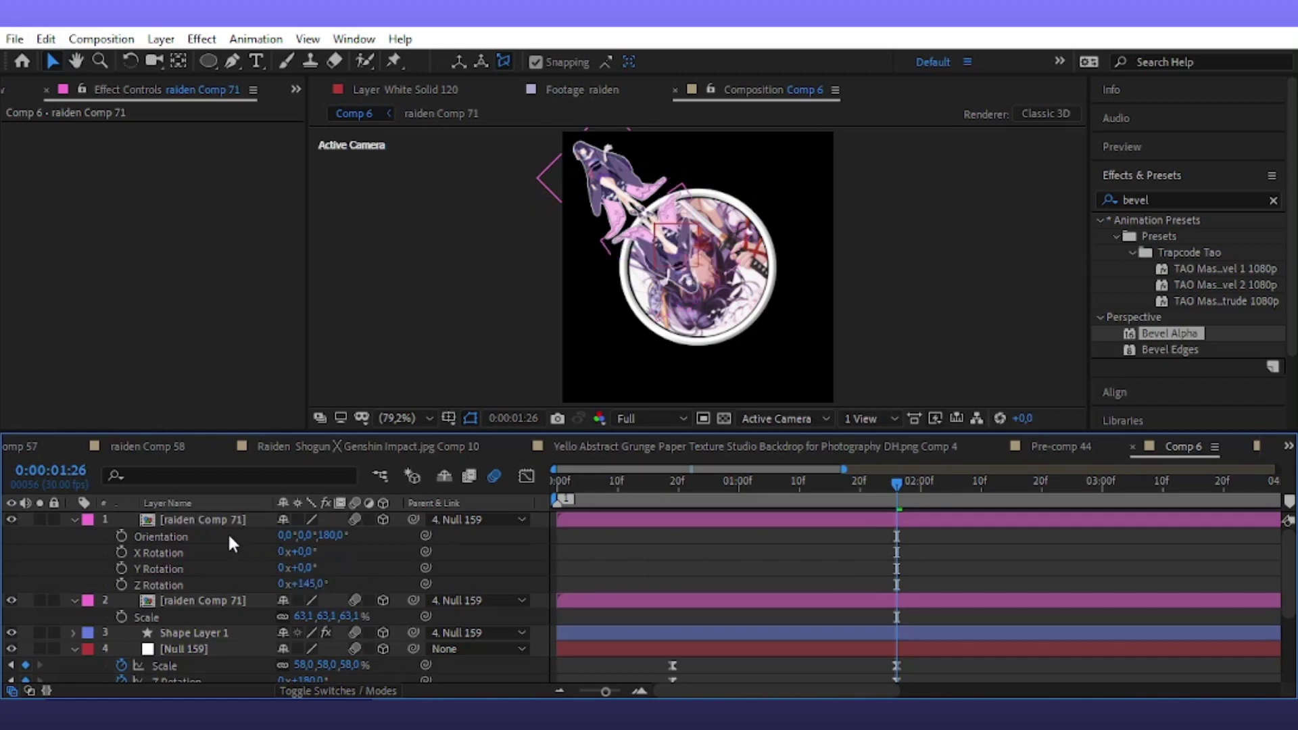
Move the copy to the circle's lower right and fine-tune its rotation to 136°
{"action": "left_click", "coordinate": [214, 521]}
{"action": "mouse_move", "coordinate": [684, 261]}
{"action": "left_mouse_down"}
{"action": "mouse_move", "coordinate": [800, 374]}
{"action": "mouse_move", "coordinate": [780, 344]}
{"action": "left_mouse_up"}
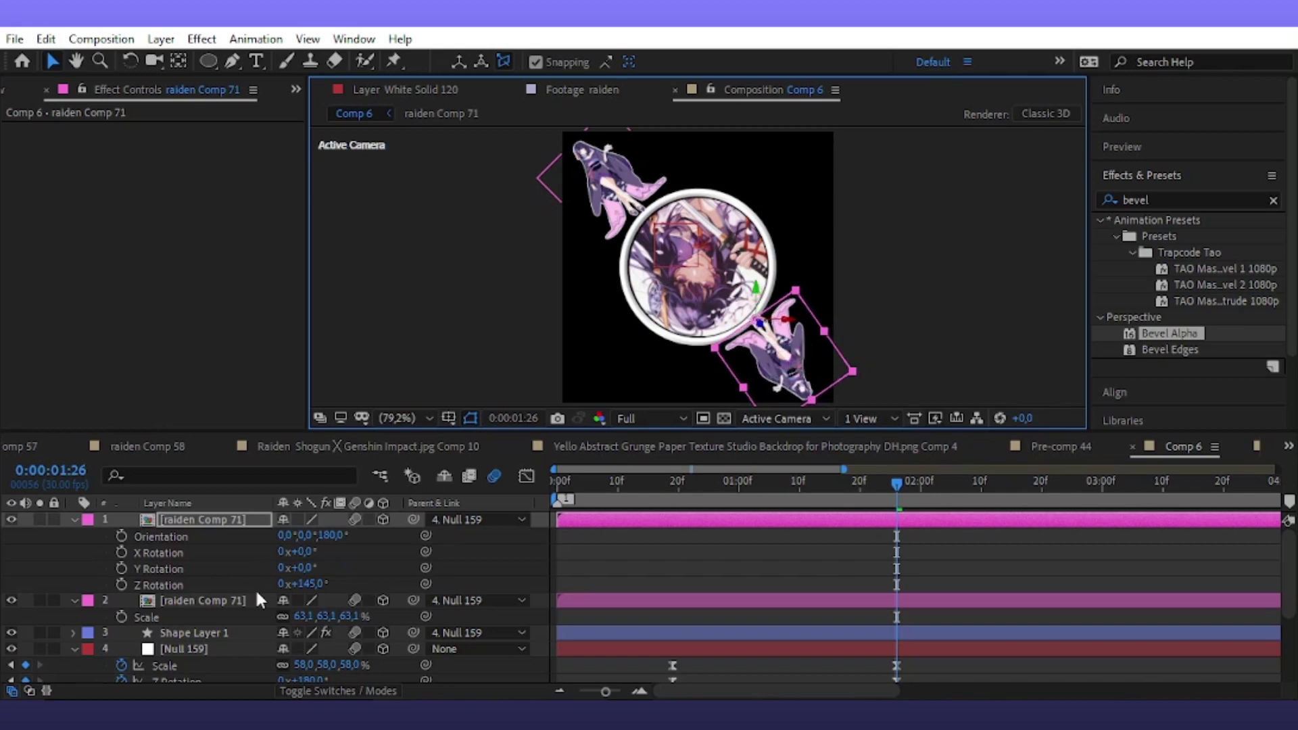
{"action": "left_click_drag", "start_coordinate": [313, 584], "coordinate": [306, 584]}
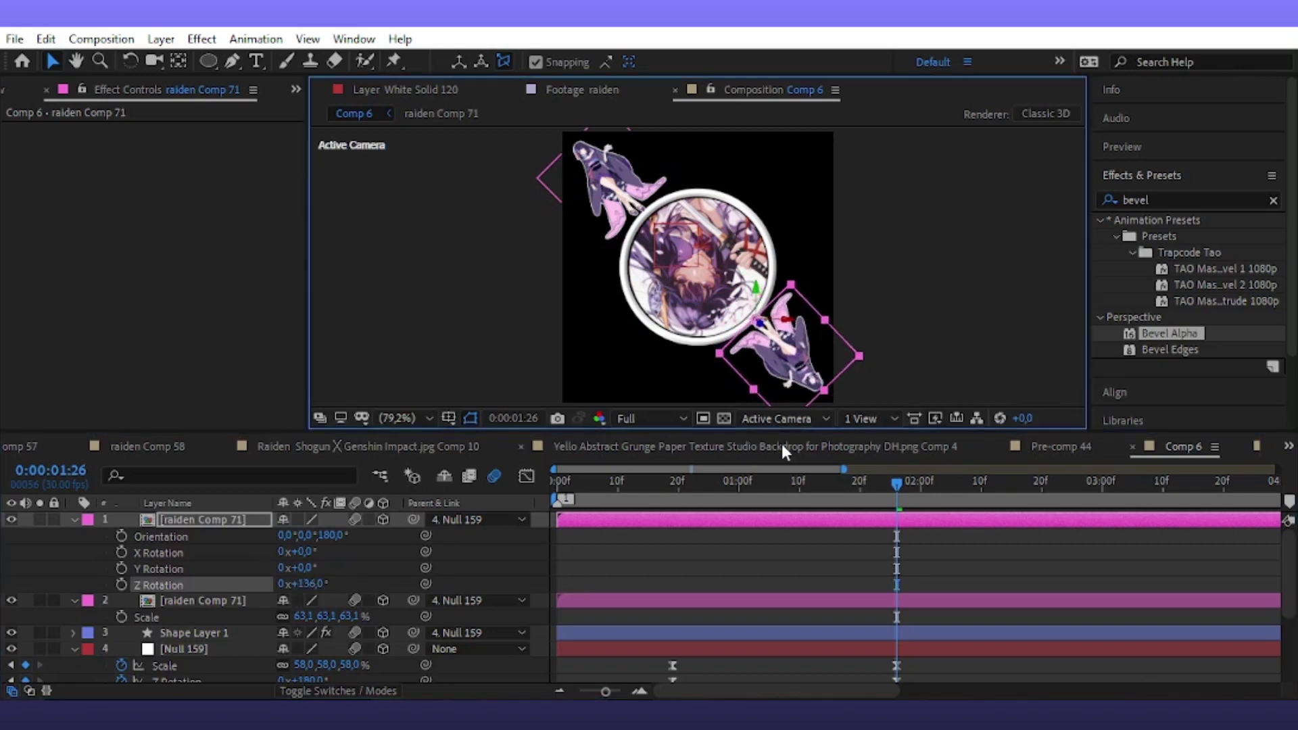
{"action": "key", "text": "ctrl+shift+a"}
Change the ring's bevel light colour to purple and save the project
{"action": "scroll", "coordinate": [834, 586], "scroll_direction": "down", "scroll_amount": 1}
{"action": "left_click", "coordinate": [818, 583]}
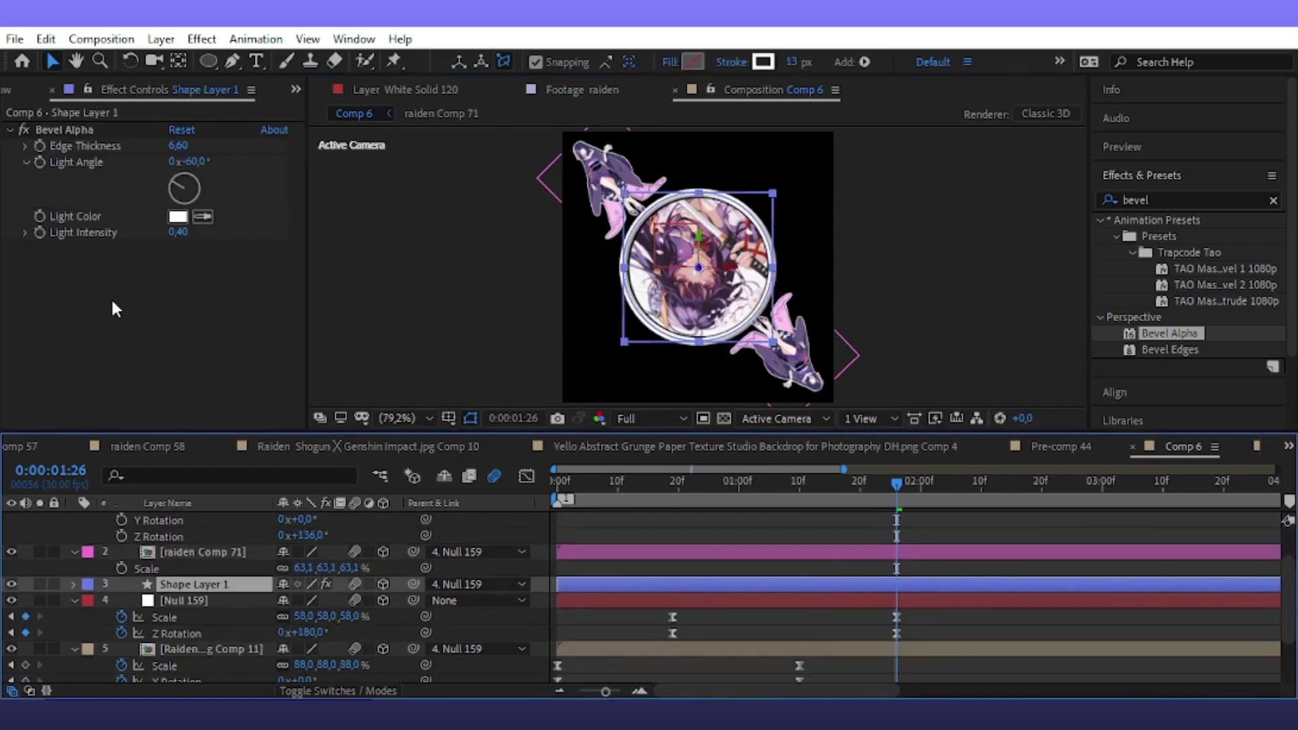
{"action": "left_click", "coordinate": [178, 216]}
{"action": "left_click", "coordinate": [568, 304]}
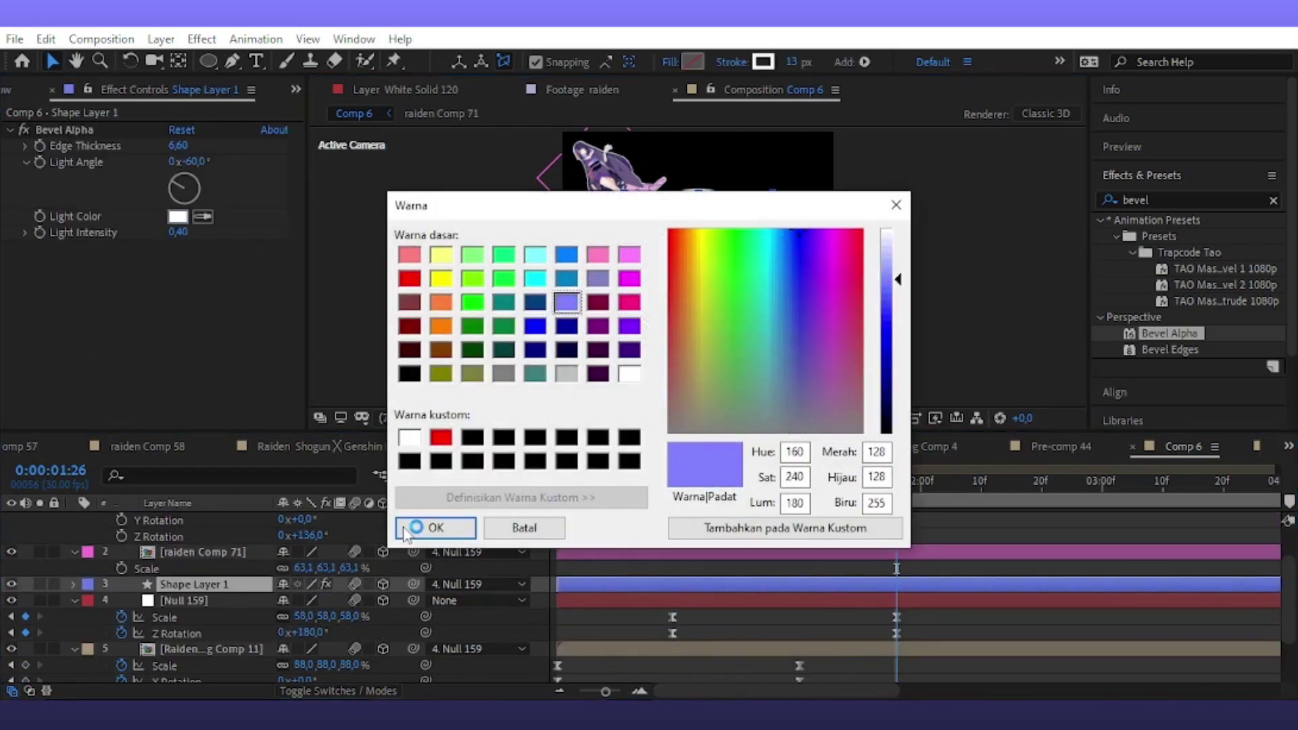
{"action": "left_click", "coordinate": [440, 524]}
{"action": "key", "text": "ctrl+s"}
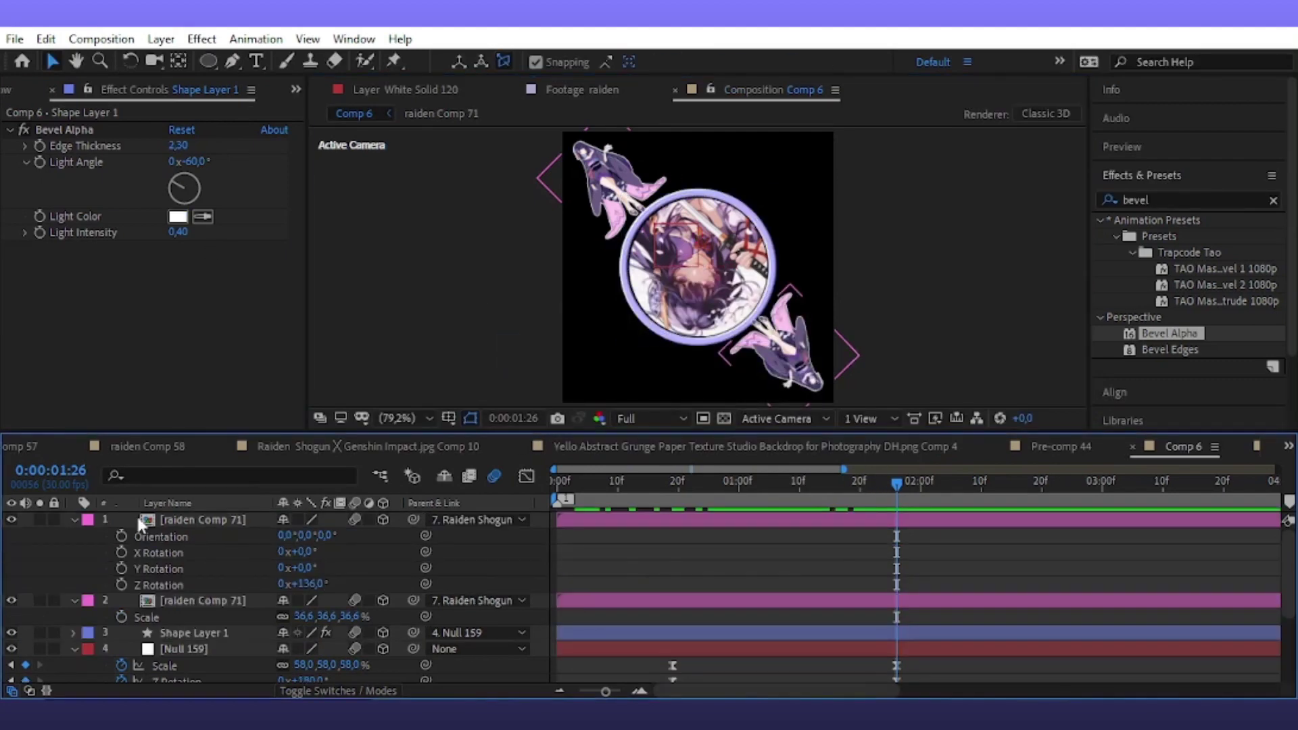
Parent both raiden Comp 71 cutouts to the raiden layer
{"action": "left_click", "coordinate": [468, 519]}
{"action": "left_click", "coordinate": [479, 478]}
{"action": "left_click", "coordinate": [467, 601]}
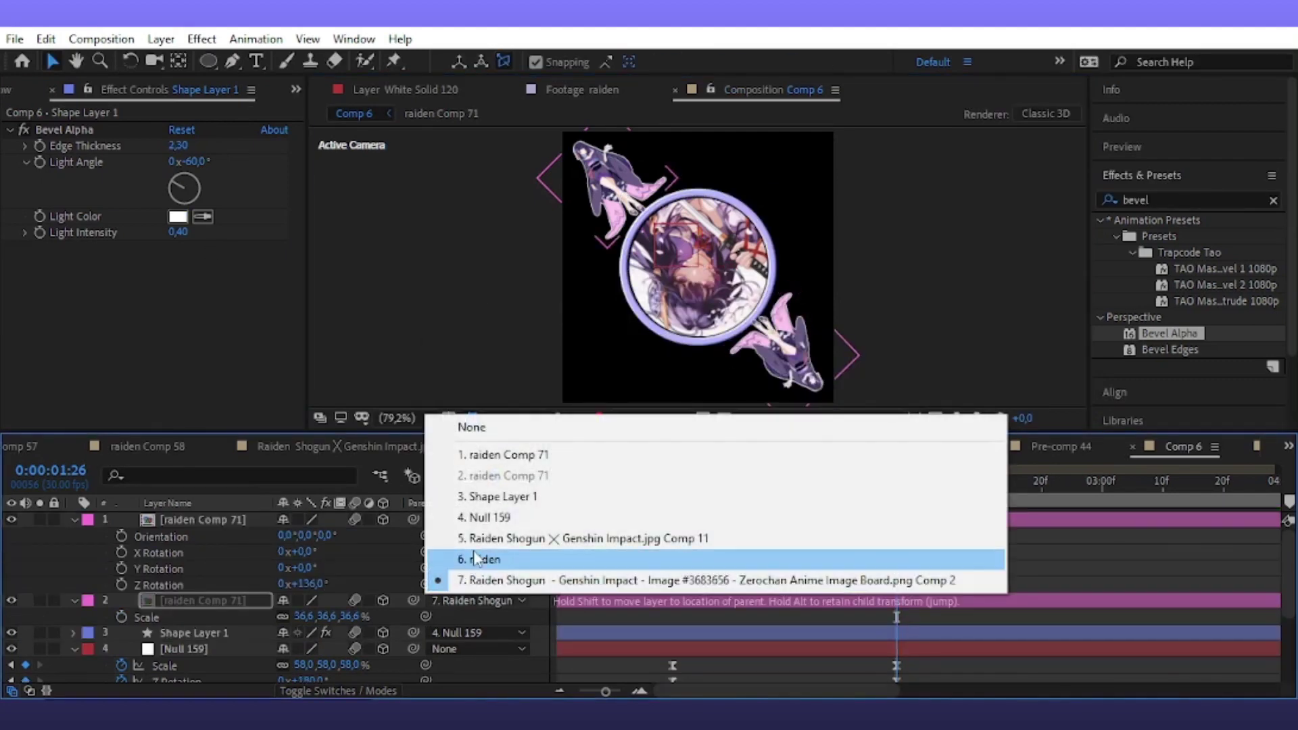
{"action": "left_click", "coordinate": [479, 559]}
{"action": "left_click_drag", "start_coordinate": [852, 481], "coordinate": [897, 482]}
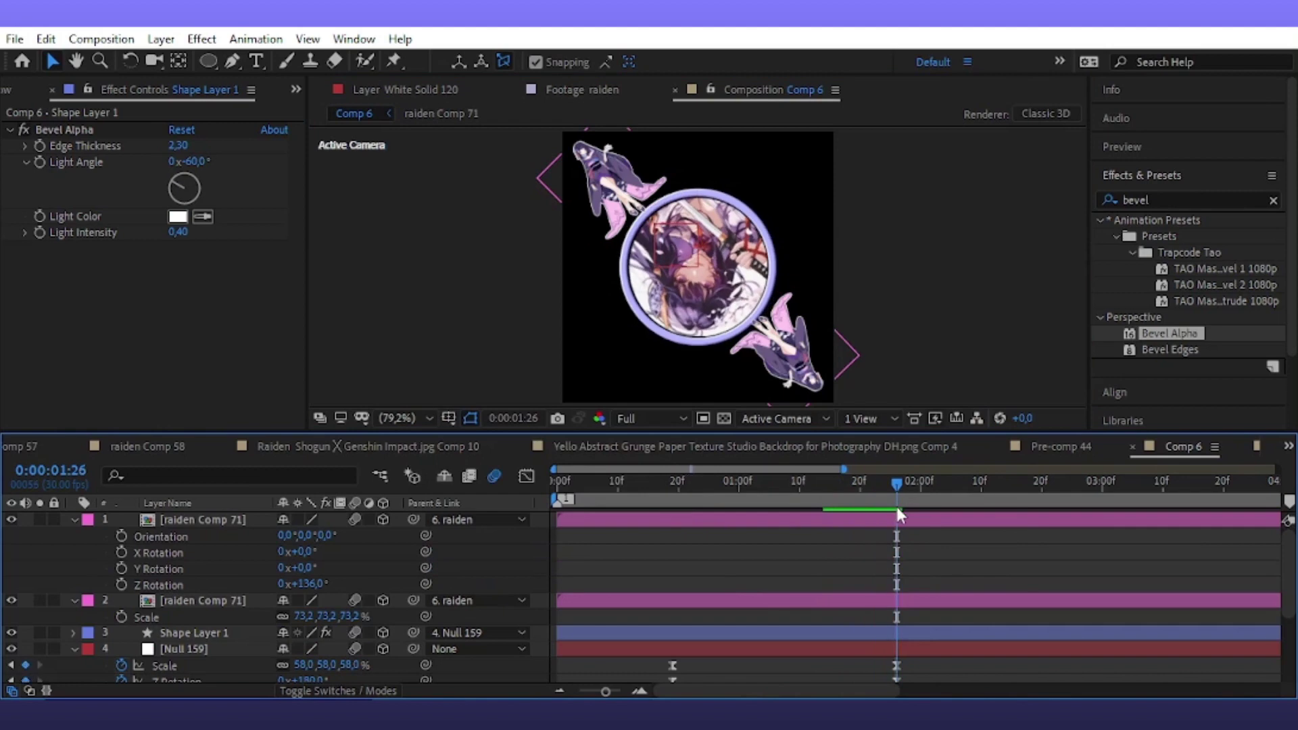
{"action": "scroll", "coordinate": [297, 564], "scroll_direction": "down", "scroll_amount": 3}
{"action": "scroll", "coordinate": [297, 564], "scroll_direction": "down", "scroll_amount": 4}
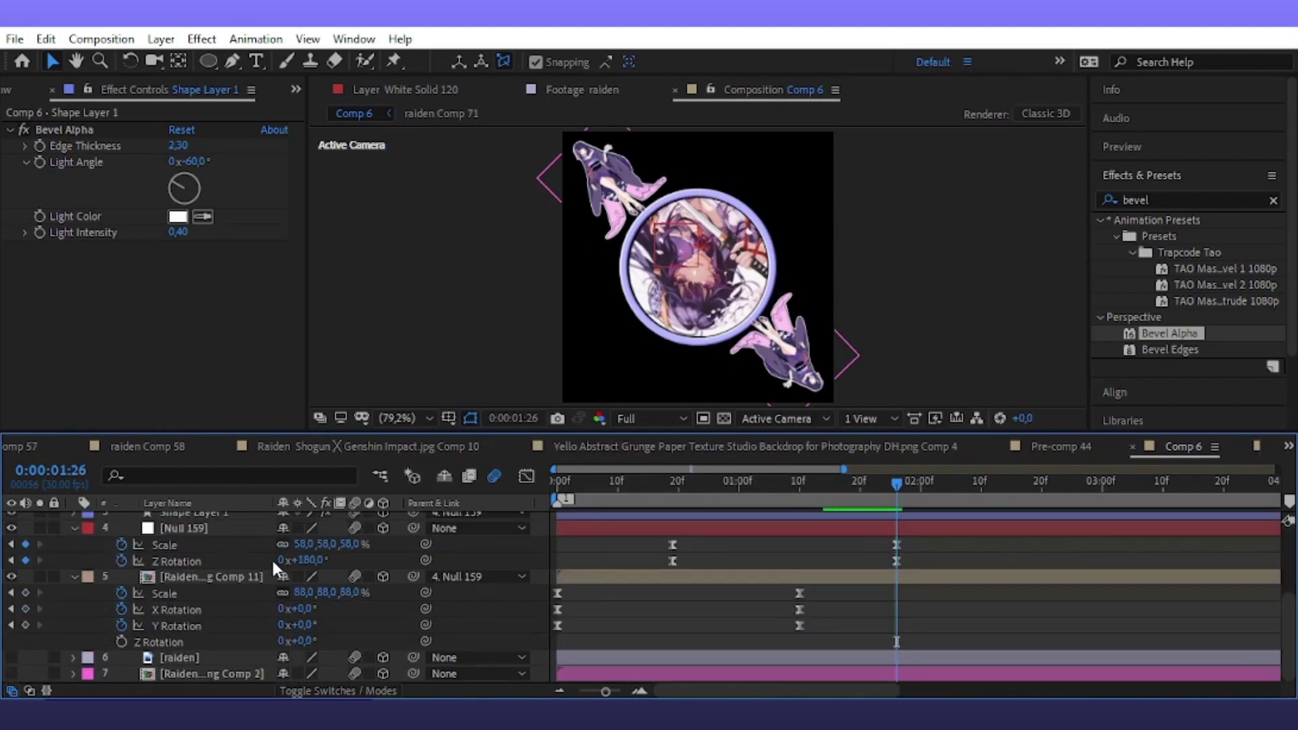
{"action": "scroll", "coordinate": [274, 564], "scroll_direction": "up", "scroll_amount": 7}
Re-parent both cutouts to Raiden Shogun Comp 11 and show their Scale
{"action": "left_click", "coordinate": [480, 519]}
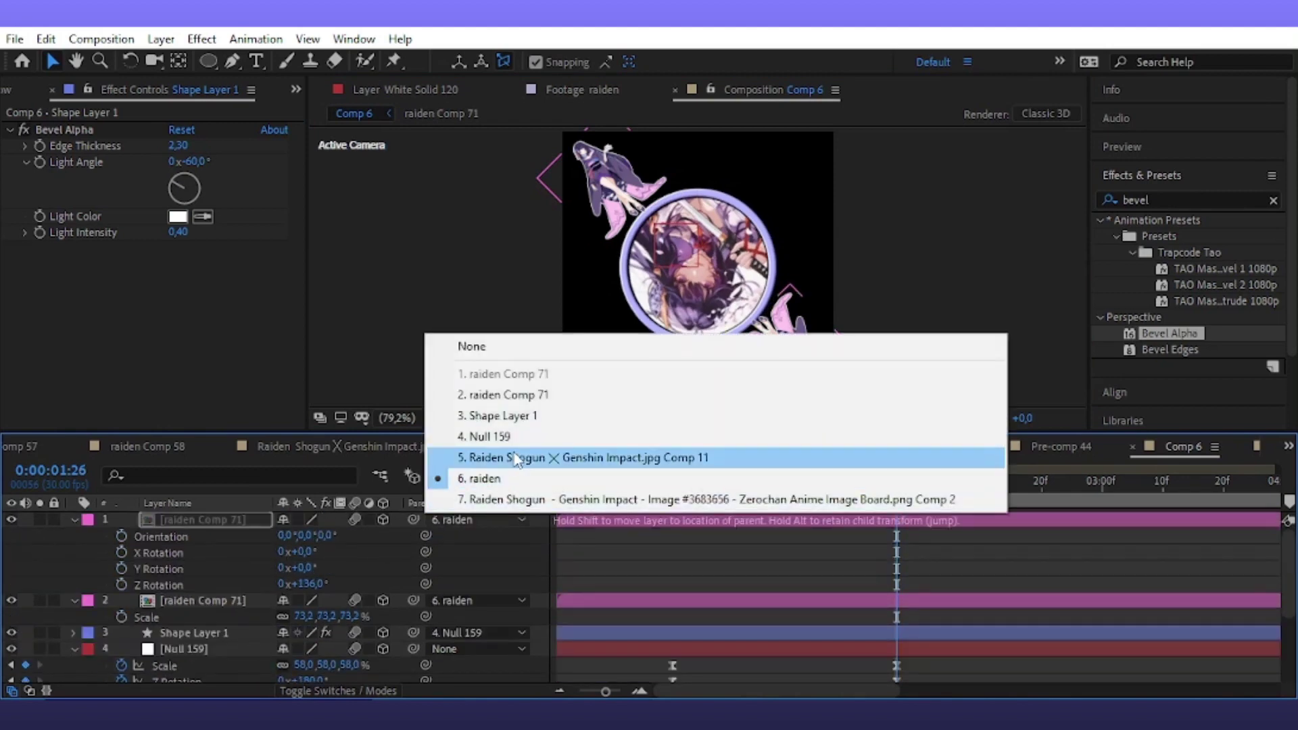
{"action": "left_click", "coordinate": [520, 455]}
{"action": "left_click", "coordinate": [476, 600]}
{"action": "left_click", "coordinate": [466, 542]}
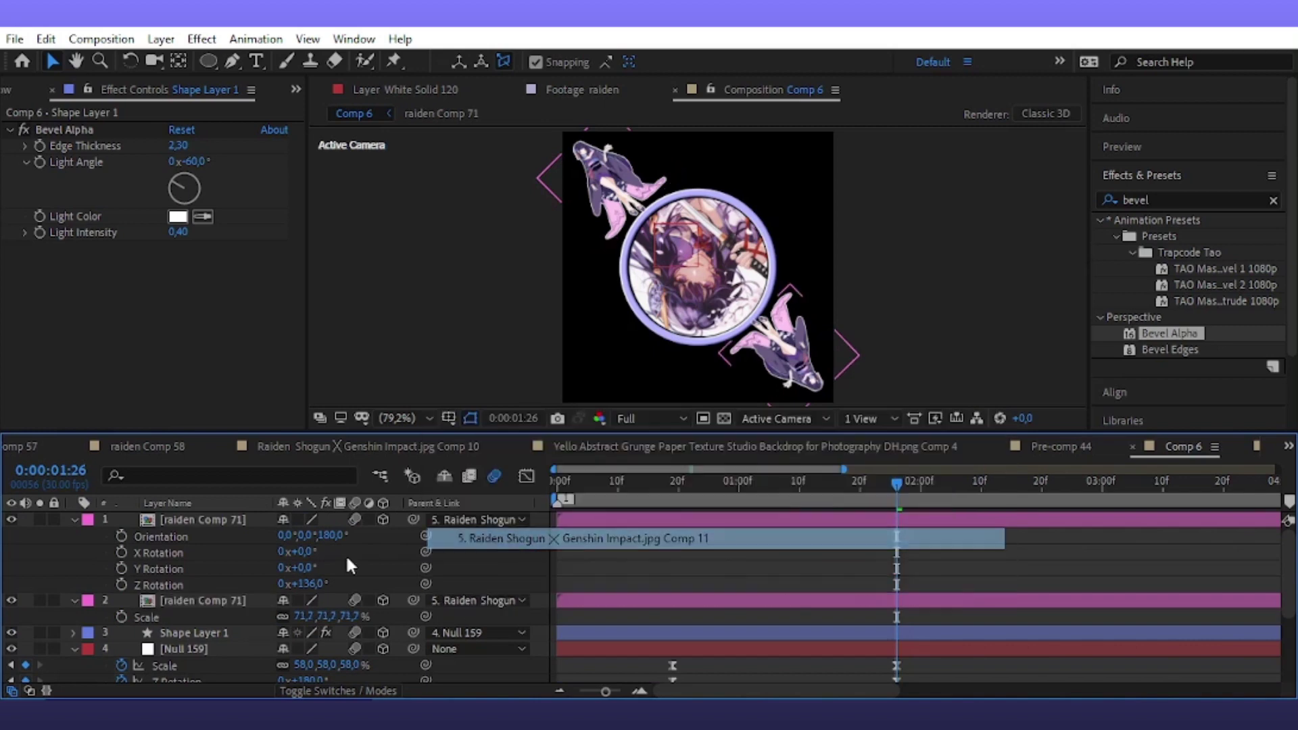
{"action": "left_click_drag", "start_coordinate": [111, 513], "coordinate": [203, 602]}
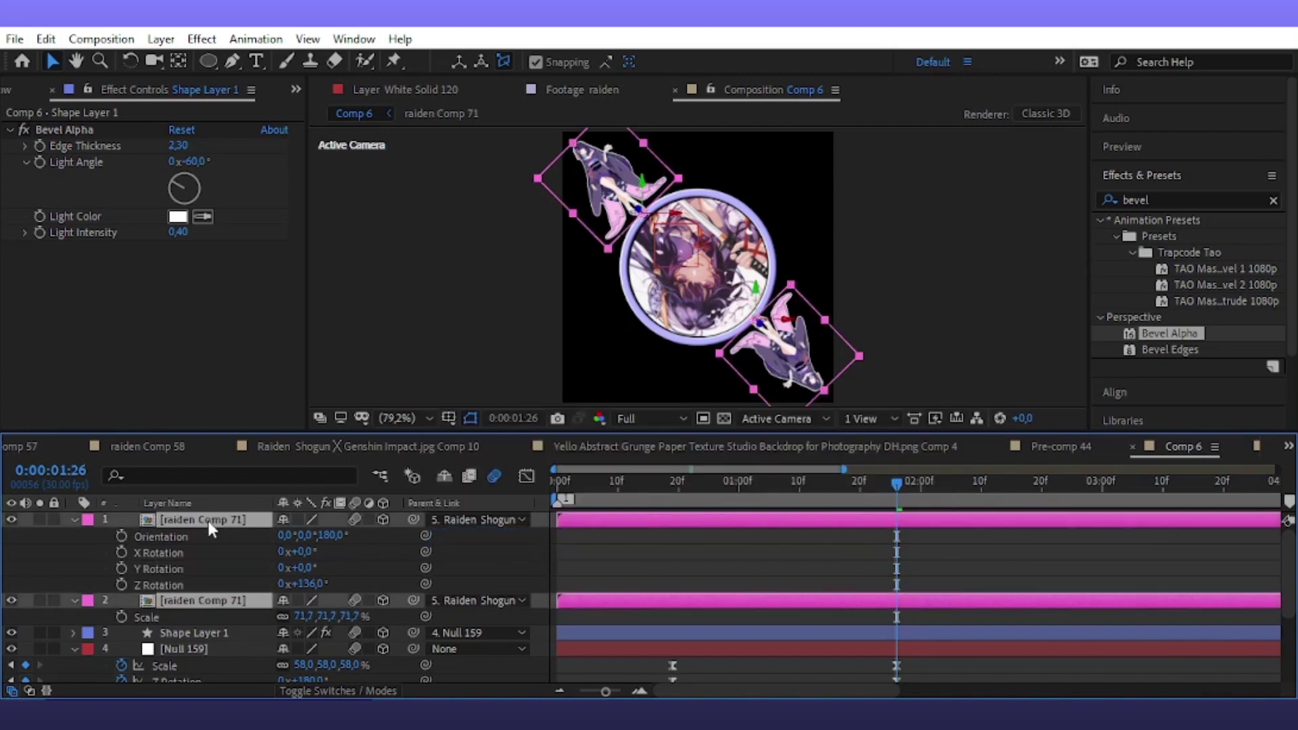
{"action": "key", "text": "s"}
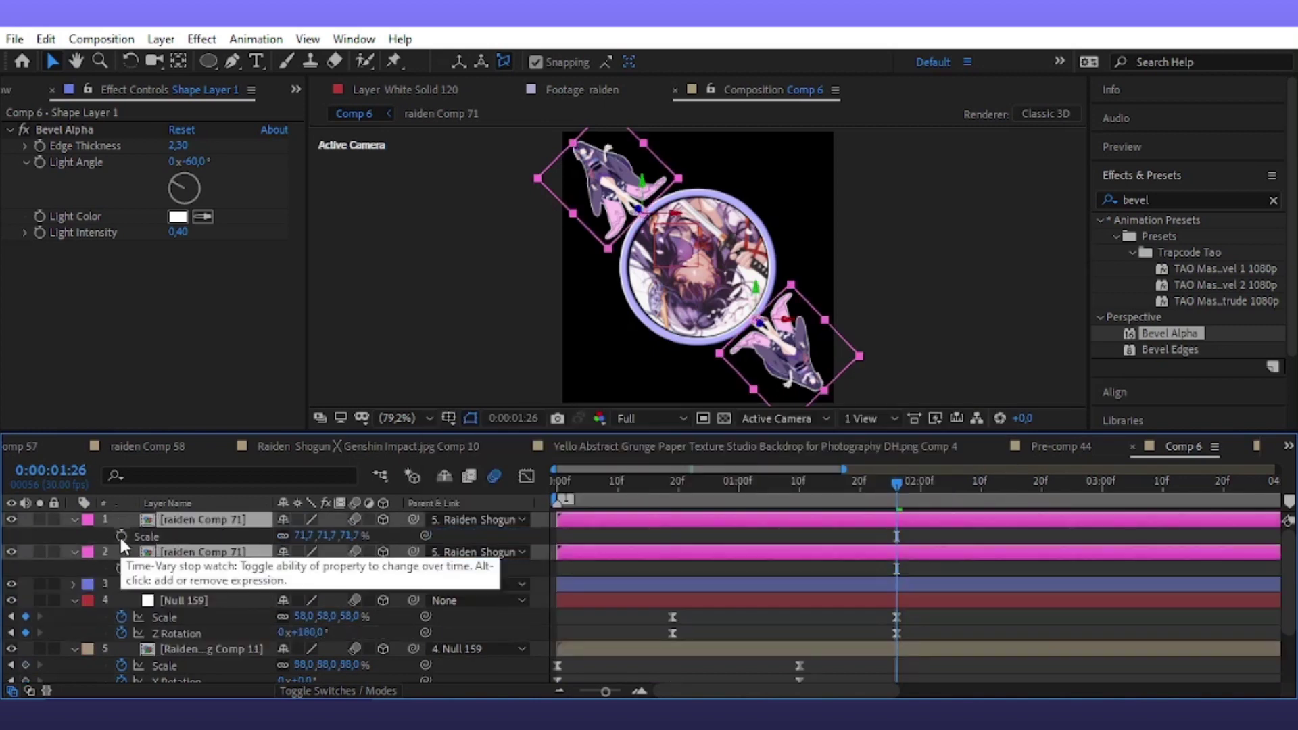
Keyframe both cutouts' Scale at 71.7% on 1:26 and 0% at 0:19
{"action": "left_click", "coordinate": [121, 537]}
{"action": "left_click", "coordinate": [671, 510]}
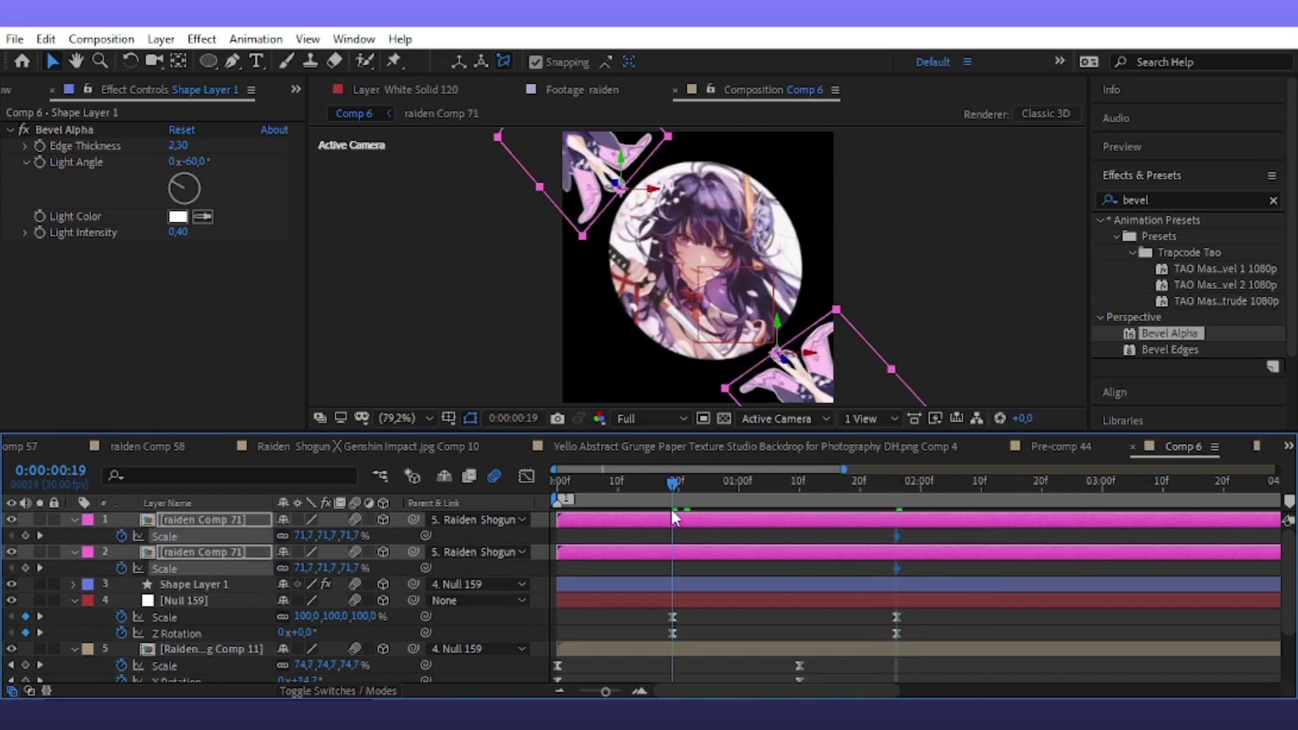
{"action": "key", "text": "Return"}
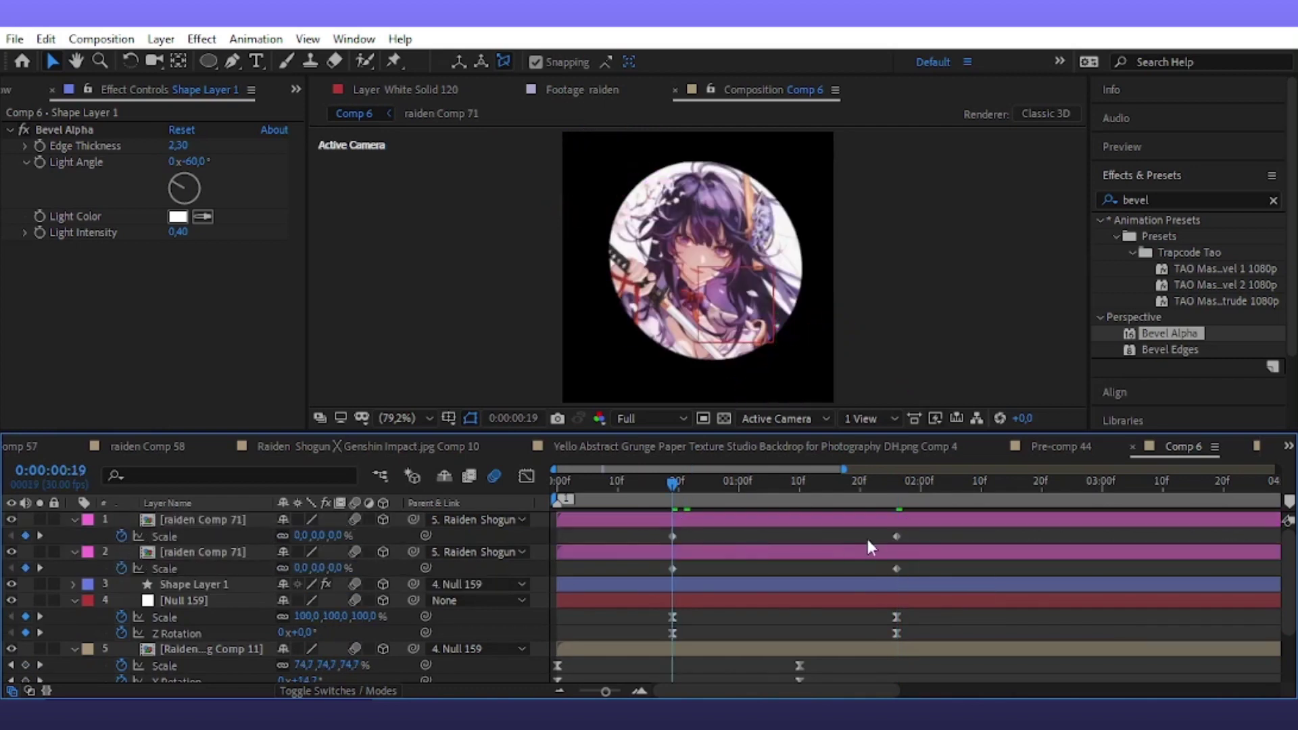
{"action": "left_click_drag", "start_coordinate": [928, 530], "coordinate": [618, 574]}
Drag the Scale speed-graph influence handles into a sharp peak and preview the pop
{"action": "left_click", "coordinate": [533, 479]}
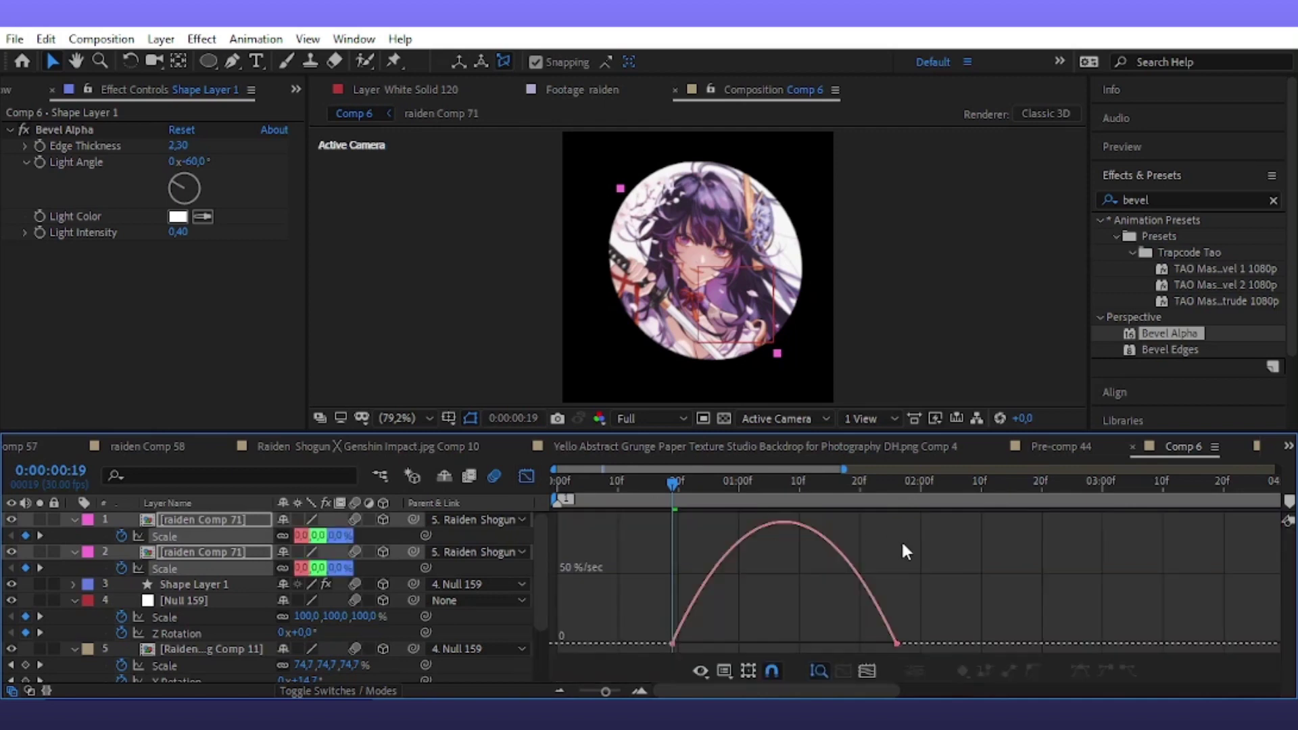
{"action": "left_click_drag", "start_coordinate": [709, 643], "coordinate": [769, 643]}
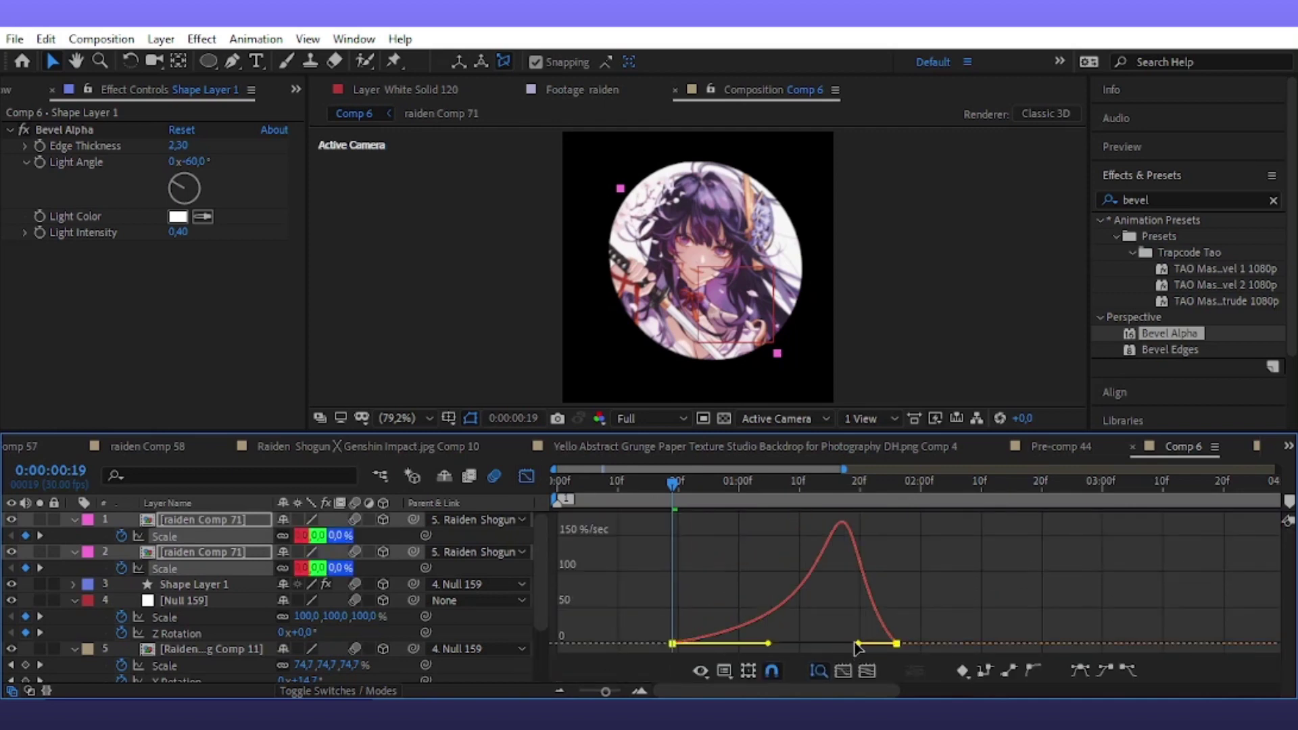
{"action": "left_click_drag", "start_coordinate": [857, 643], "coordinate": [803, 643]}
{"action": "key", "text": "space"}
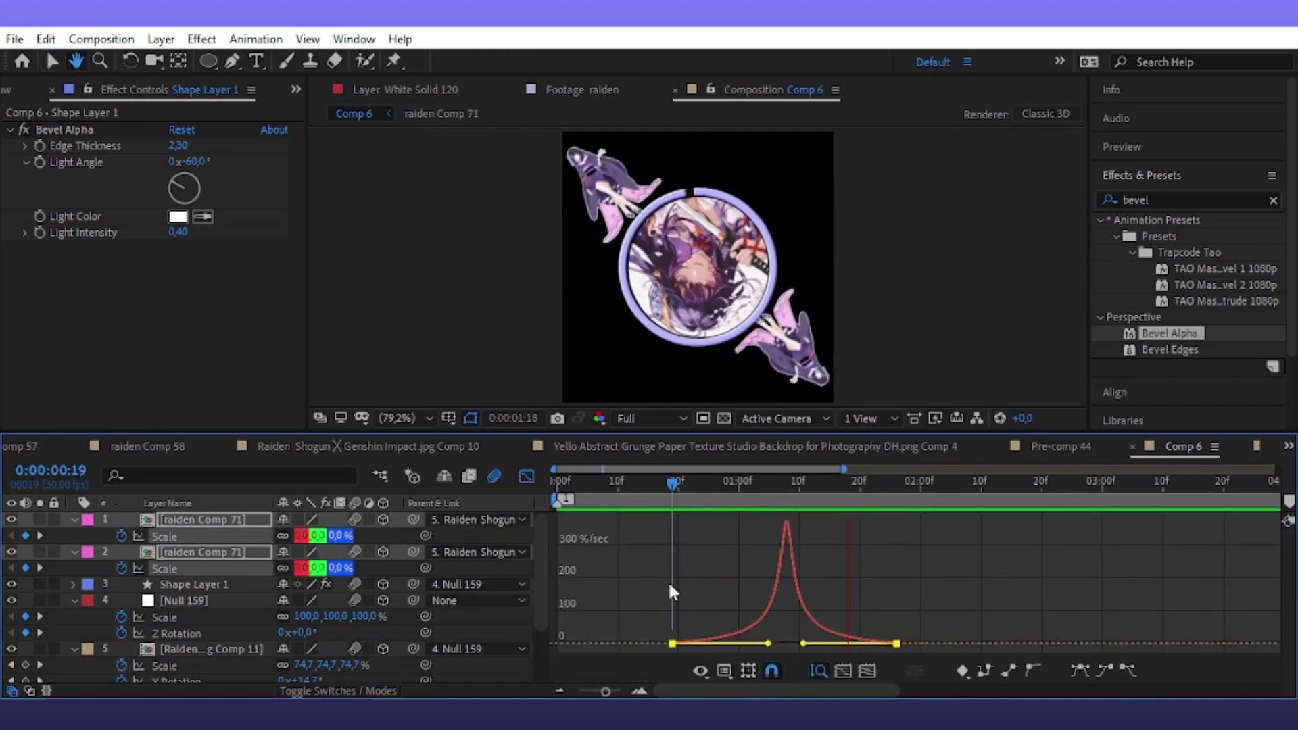
{"action": "key", "text": "space"}
{"action": "left_click", "coordinate": [526, 475]}
{"action": "left_click", "coordinate": [898, 503]}
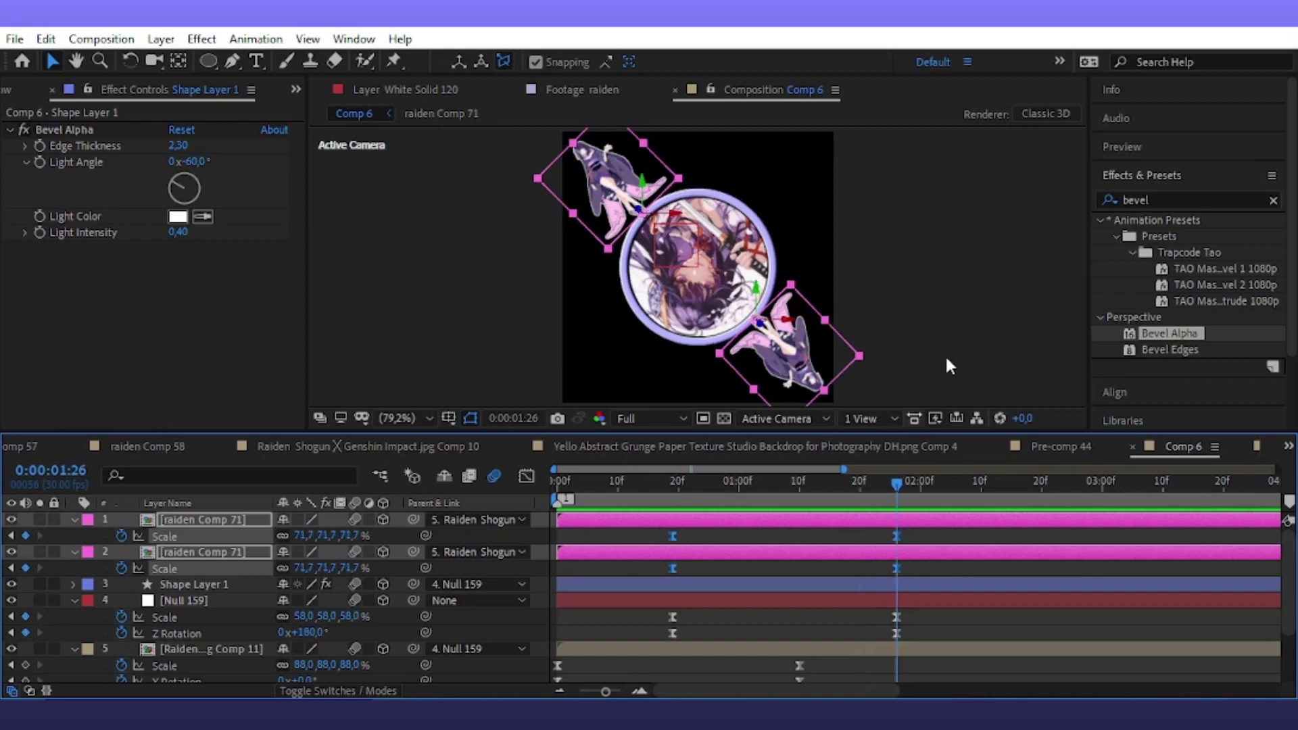
{"action": "left_click", "coordinate": [161, 39]}
Add Null 160 below Shape Layer 1, make it Null 159's parent, and save
{"action": "mouse_move", "coordinate": [406, 61]}
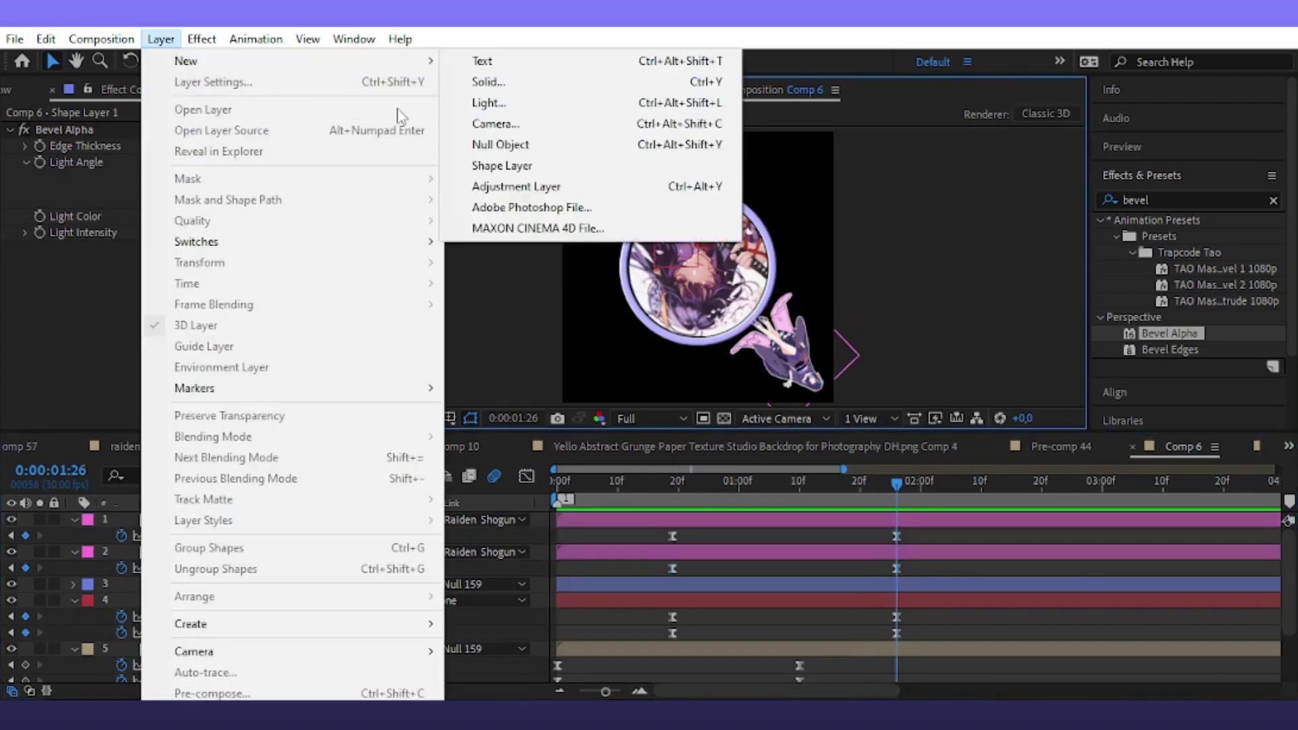
{"action": "left_click", "coordinate": [474, 139]}
{"action": "left_click_drag", "start_coordinate": [218, 518], "coordinate": [357, 615]}
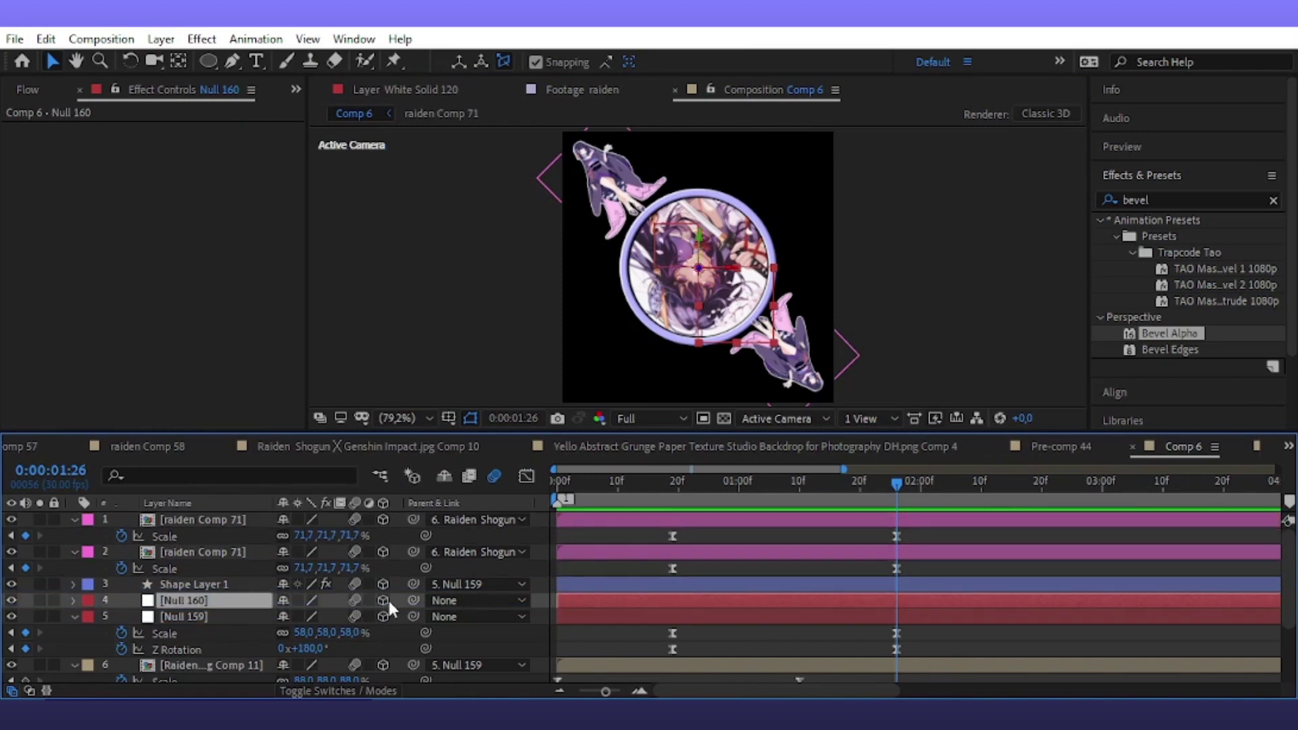
{"action": "left_click_drag", "start_coordinate": [414, 616], "coordinate": [203, 600]}
{"action": "key", "text": "ctrl+s"}
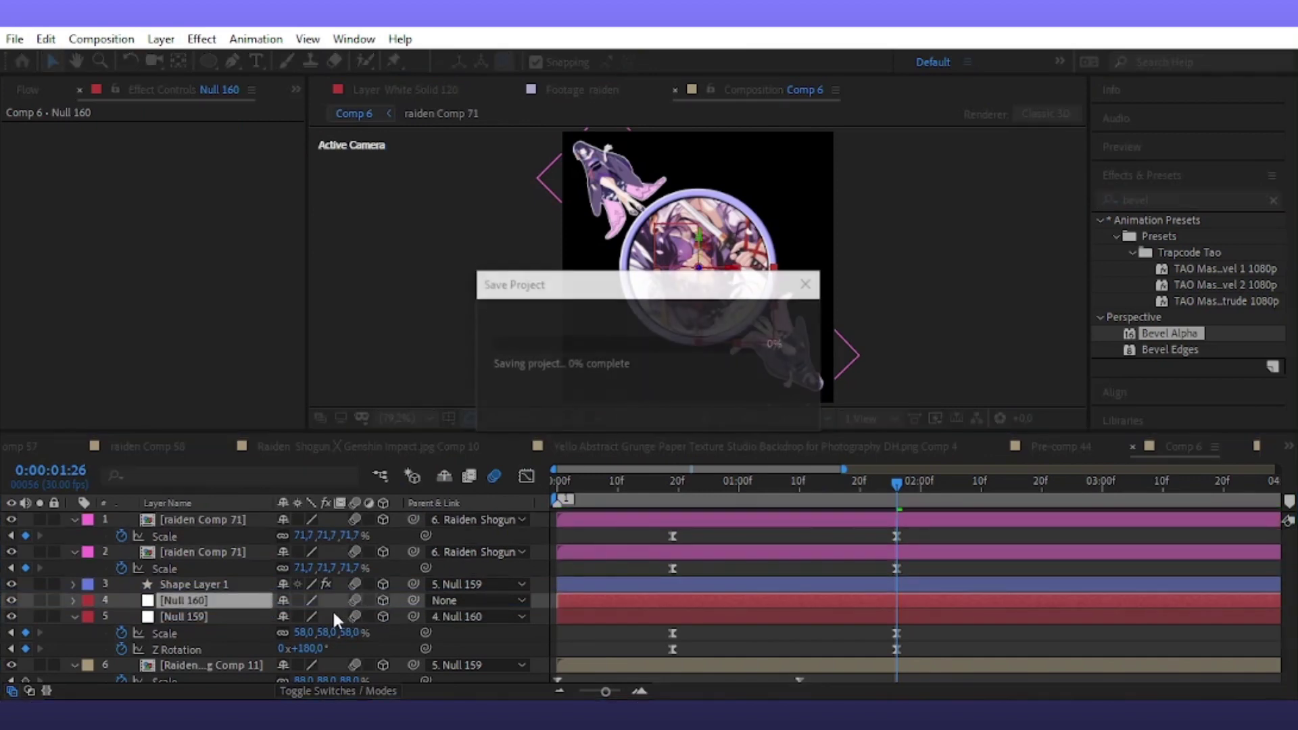
Animate Null 160 from 20 frames to 90° Z Rotation and 82% Scale at 1:26
{"action": "key", "text": "r"}
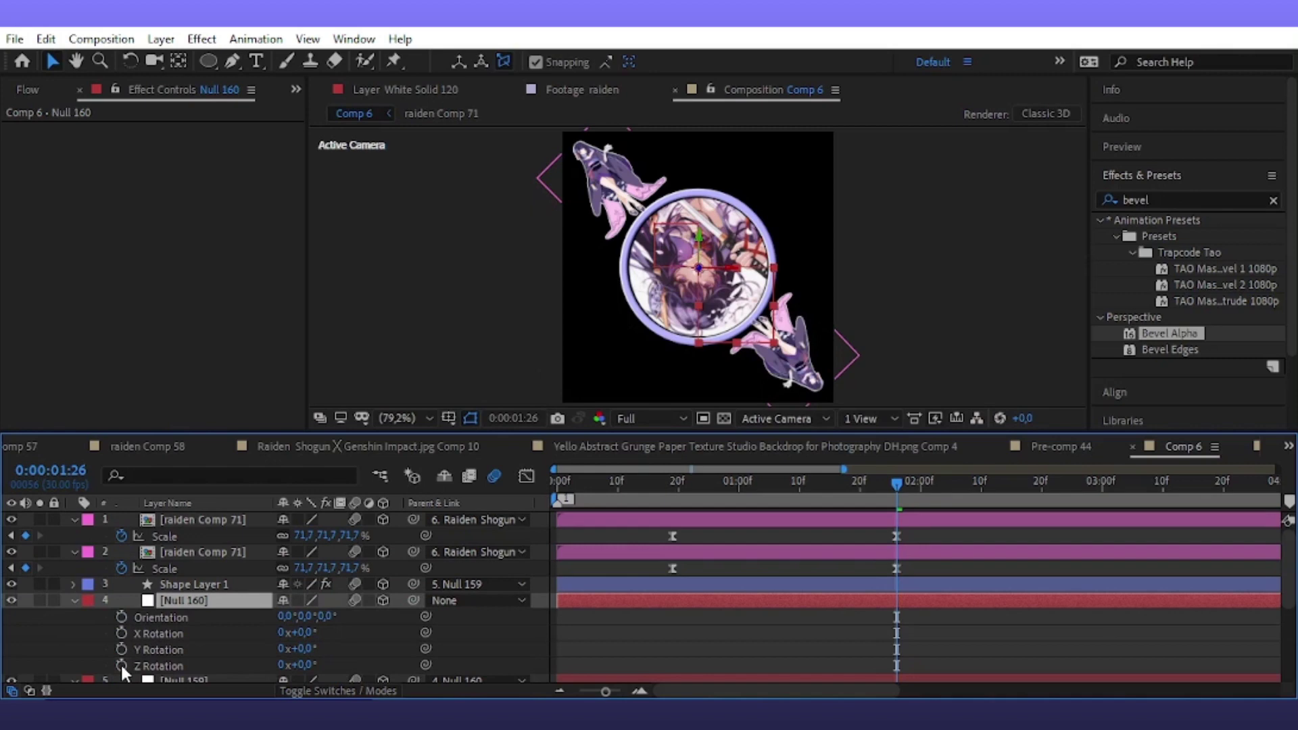
{"action": "key", "text": "s"}
{"action": "scroll", "coordinate": [963, 590], "scroll_direction": "down", "scroll_amount": 1}
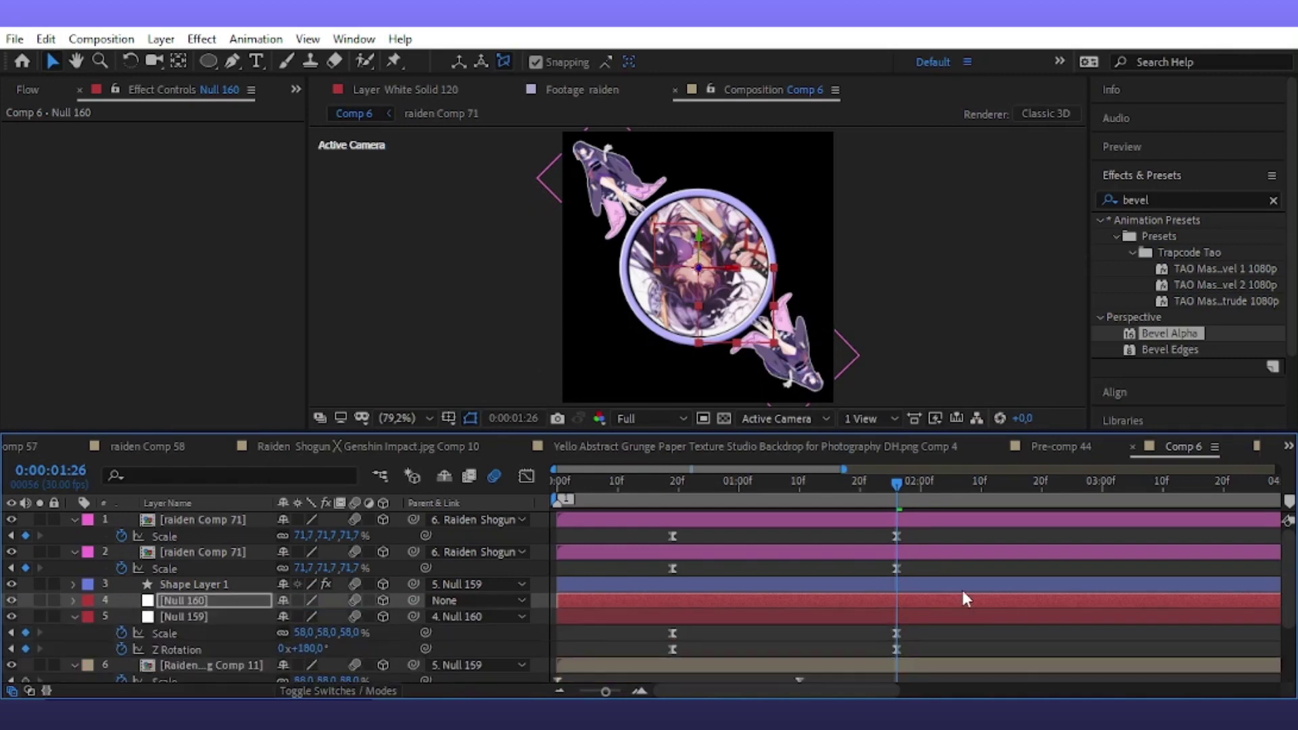
{"action": "key", "text": "alt+shift+r"}
{"action": "left_click", "coordinate": [896, 569], "text": "shift"}
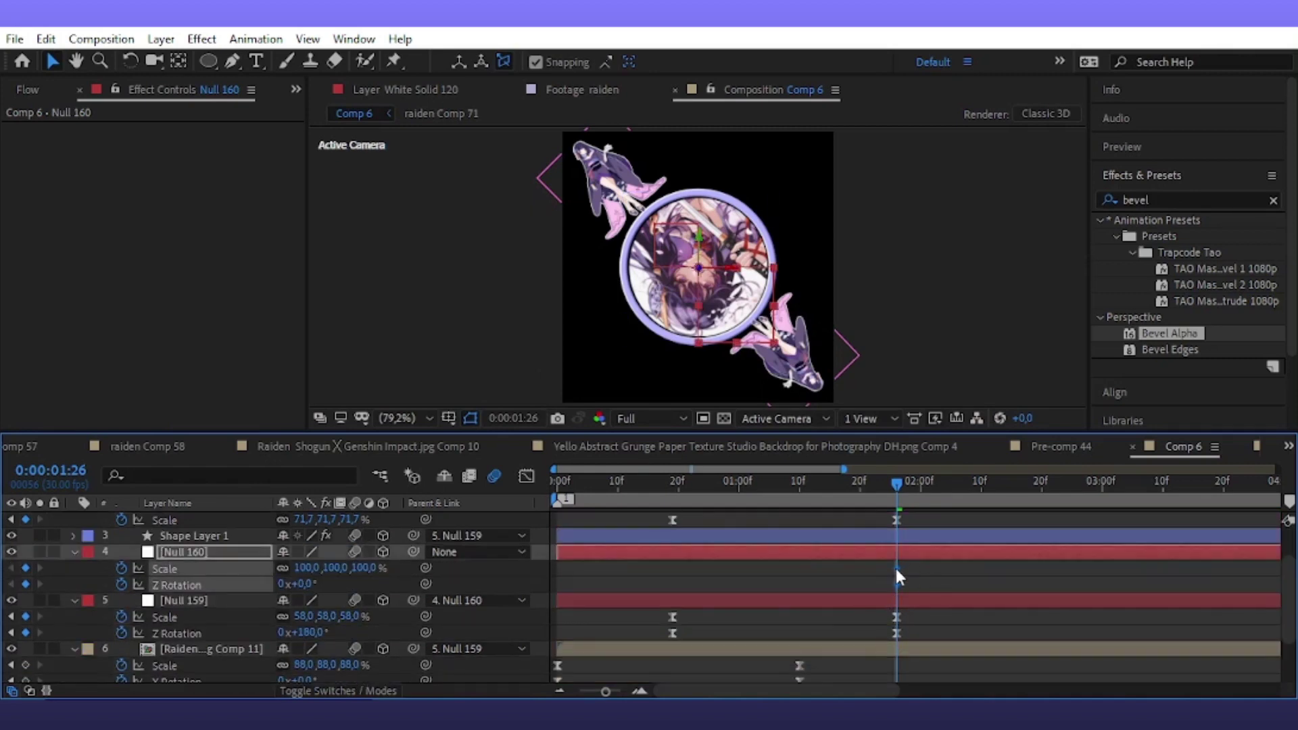
{"action": "left_click_drag", "start_coordinate": [685, 614], "coordinate": [672, 617]}
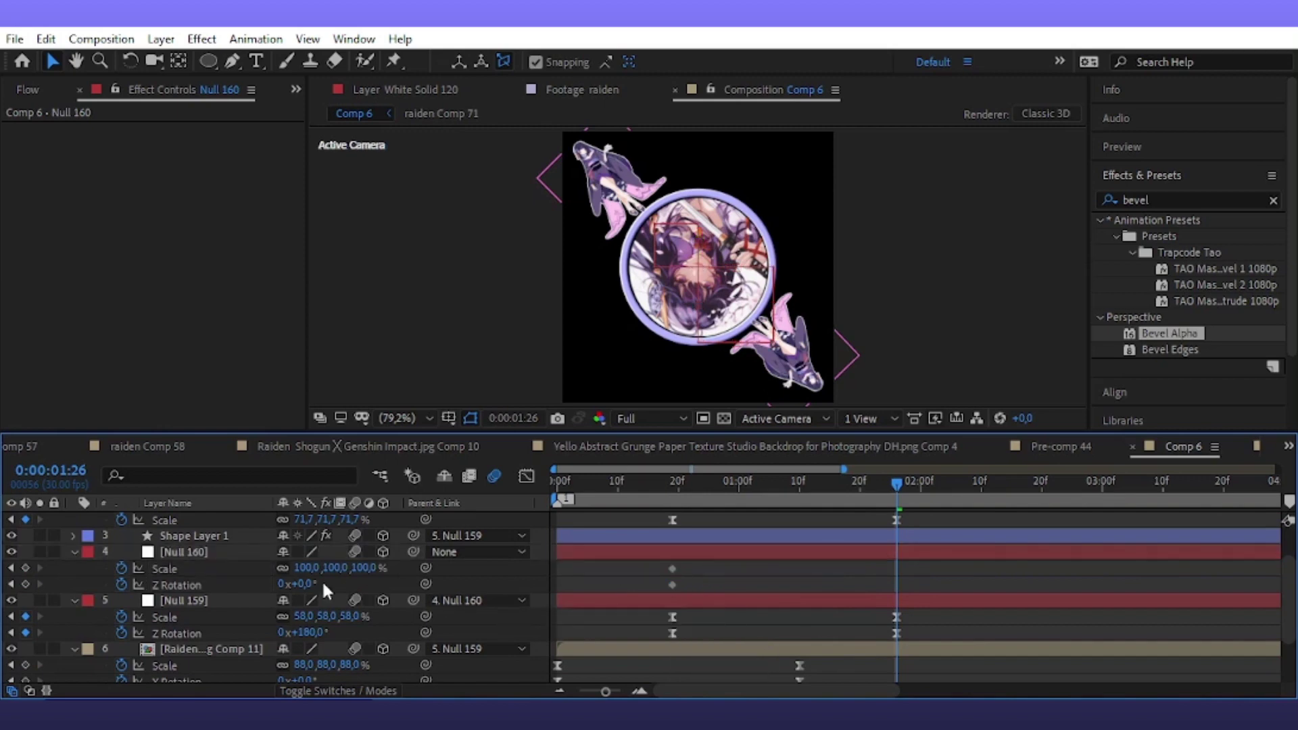
{"action": "mouse_move", "coordinate": [297, 584]}
{"action": "left_mouse_down"}
{"action": "mouse_move", "coordinate": [402, 599]}
{"action": "mouse_move", "coordinate": [397, 615]}
{"action": "left_mouse_up"}
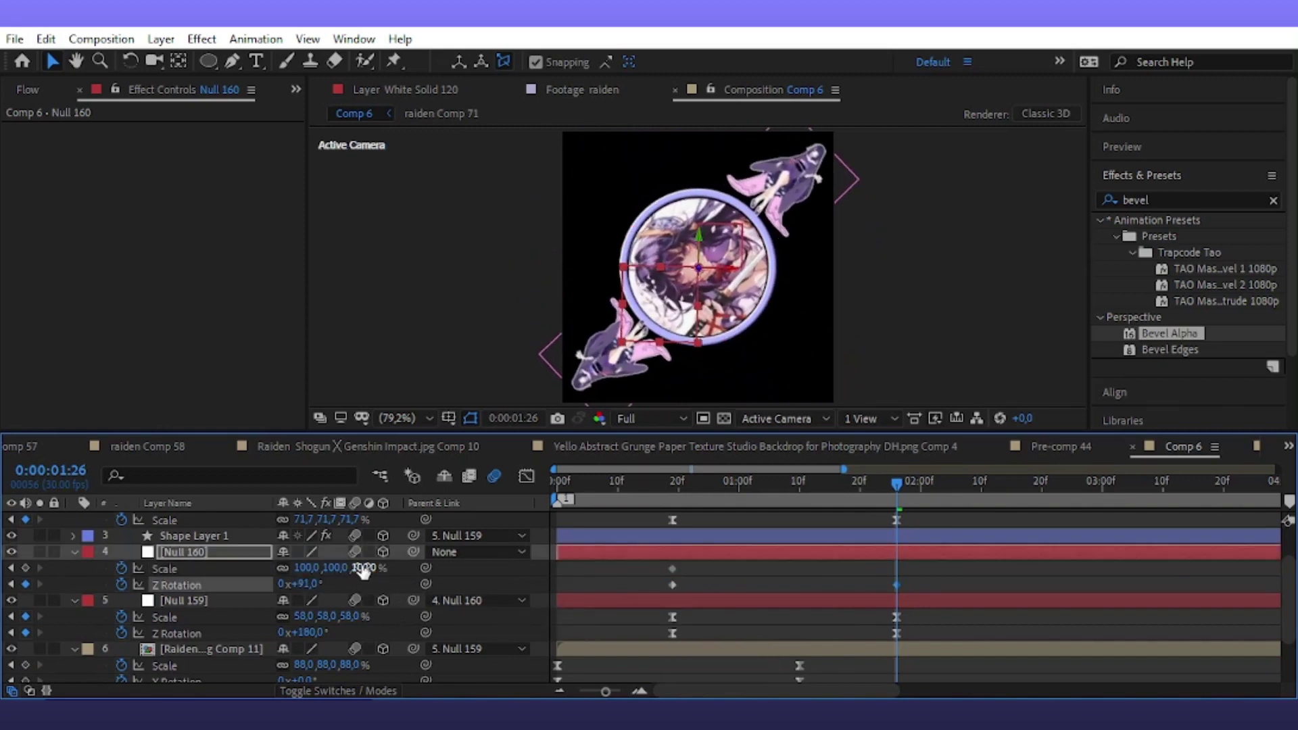
{"action": "key", "text": "Return"}
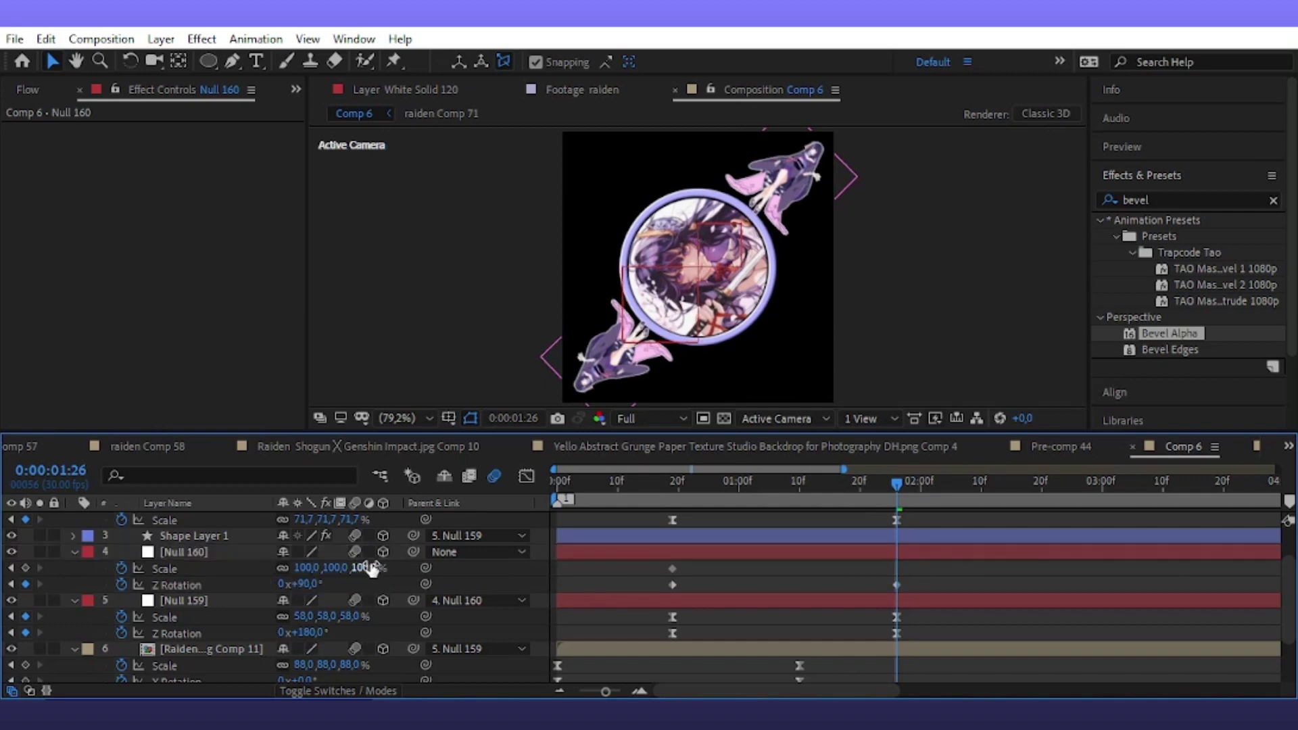
{"action": "left_click_drag", "start_coordinate": [352, 568], "coordinate": [362, 574]}
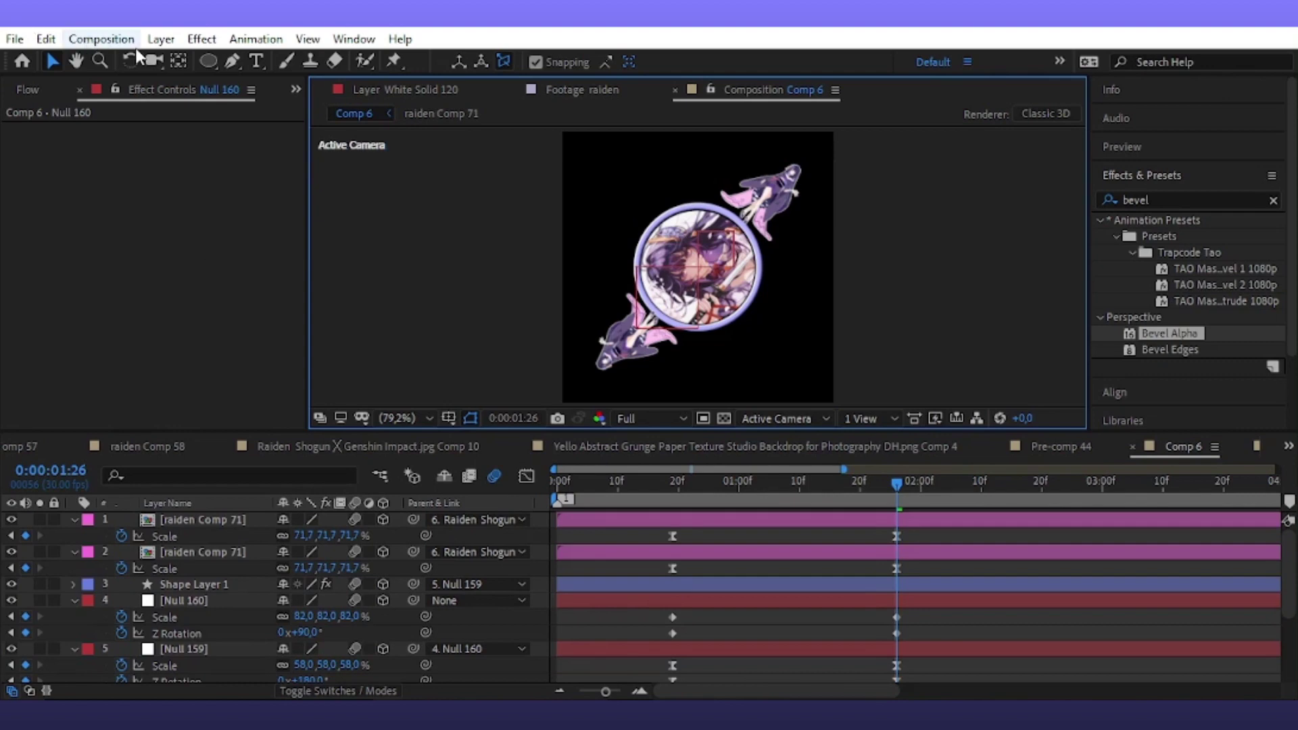
Switch to the Ellipse tool and set its stroke colour to white
{"action": "left_click", "coordinate": [161, 38]}
{"action": "left_click", "coordinate": [978, 217]}
{"action": "left_click", "coordinate": [208, 61]}
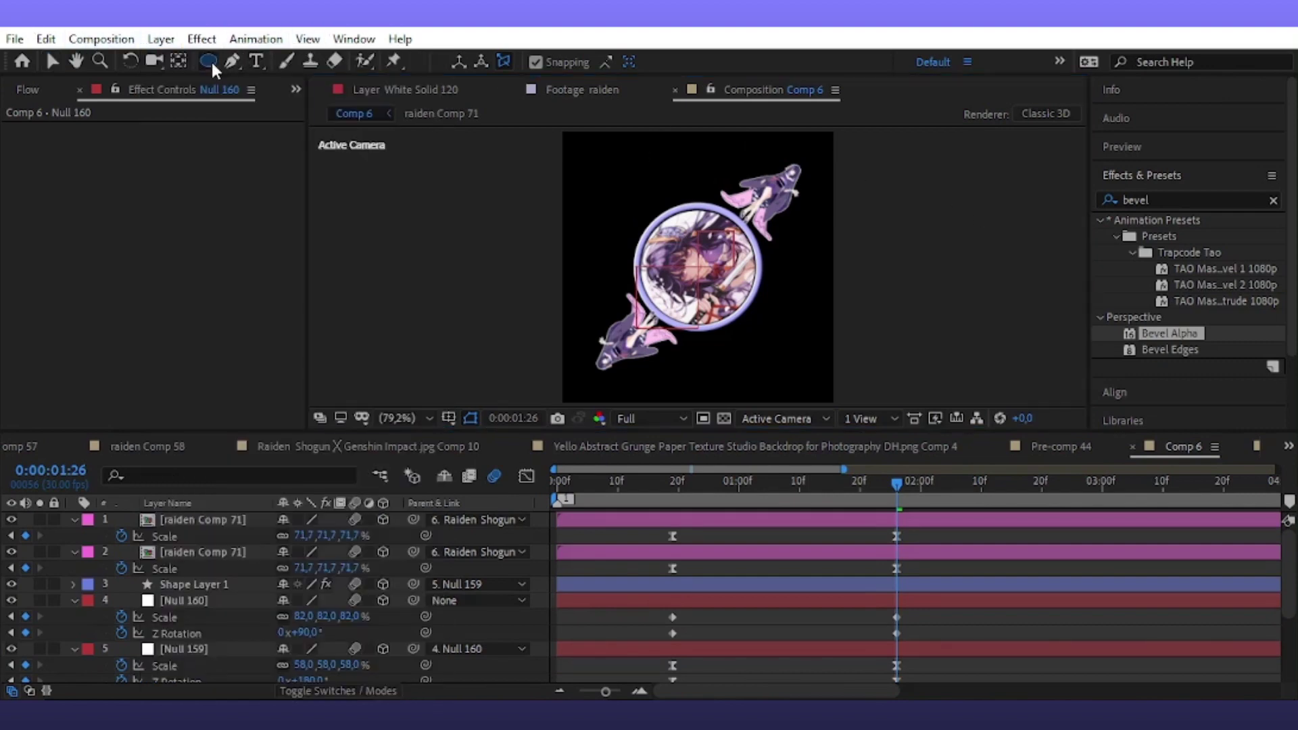
{"action": "left_click", "coordinate": [611, 62]}
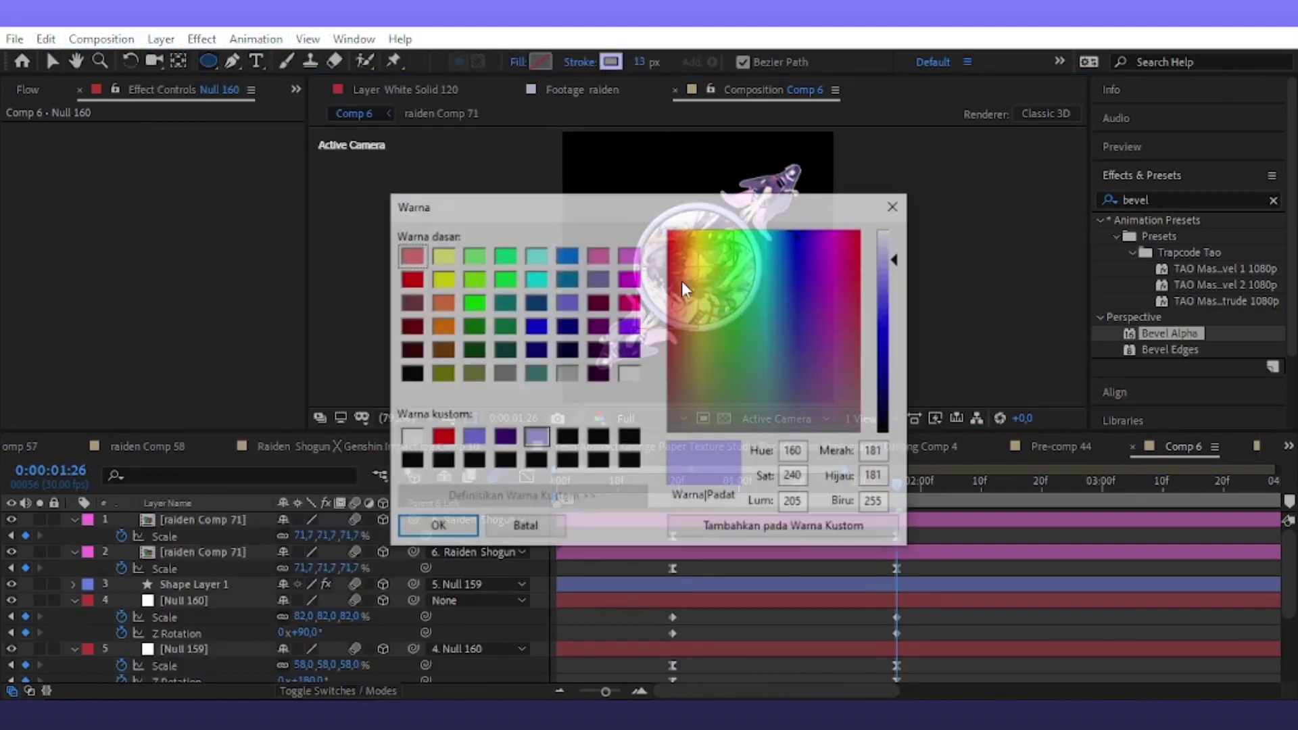
{"action": "left_click", "coordinate": [630, 374]}
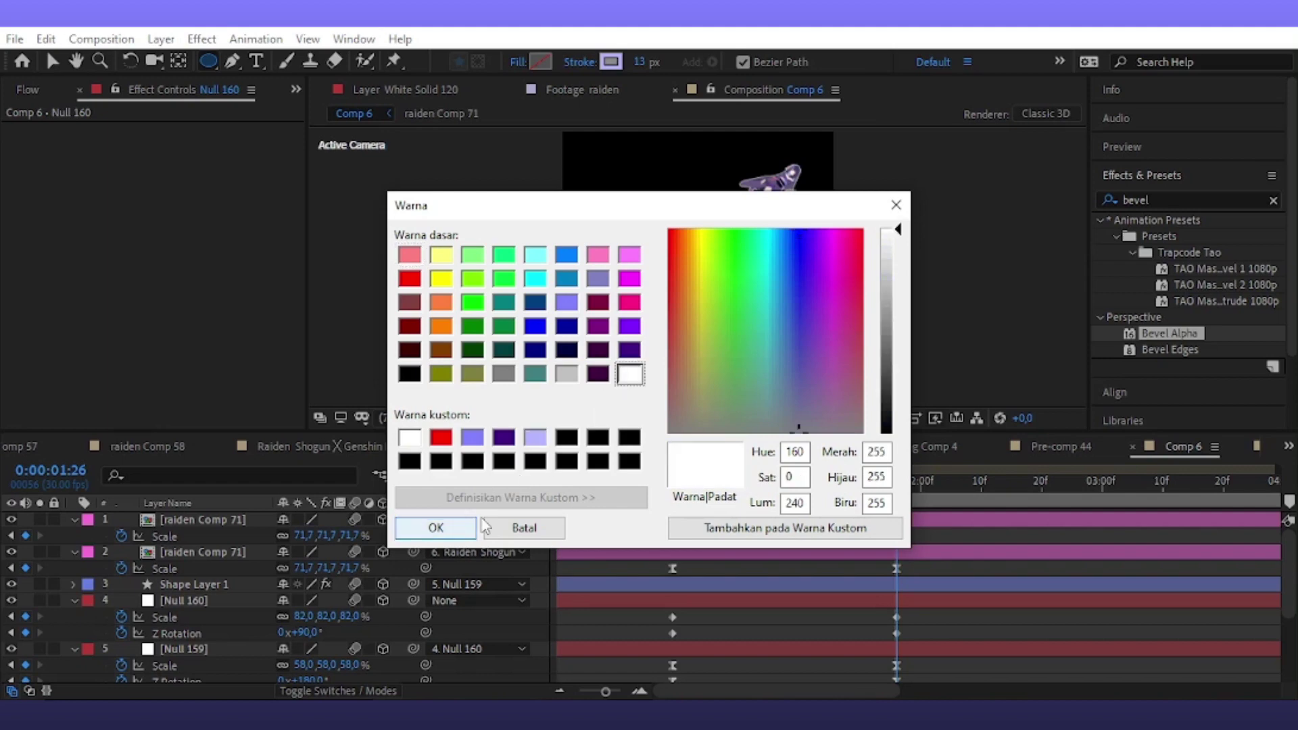
{"action": "left_click", "coordinate": [415, 531]}
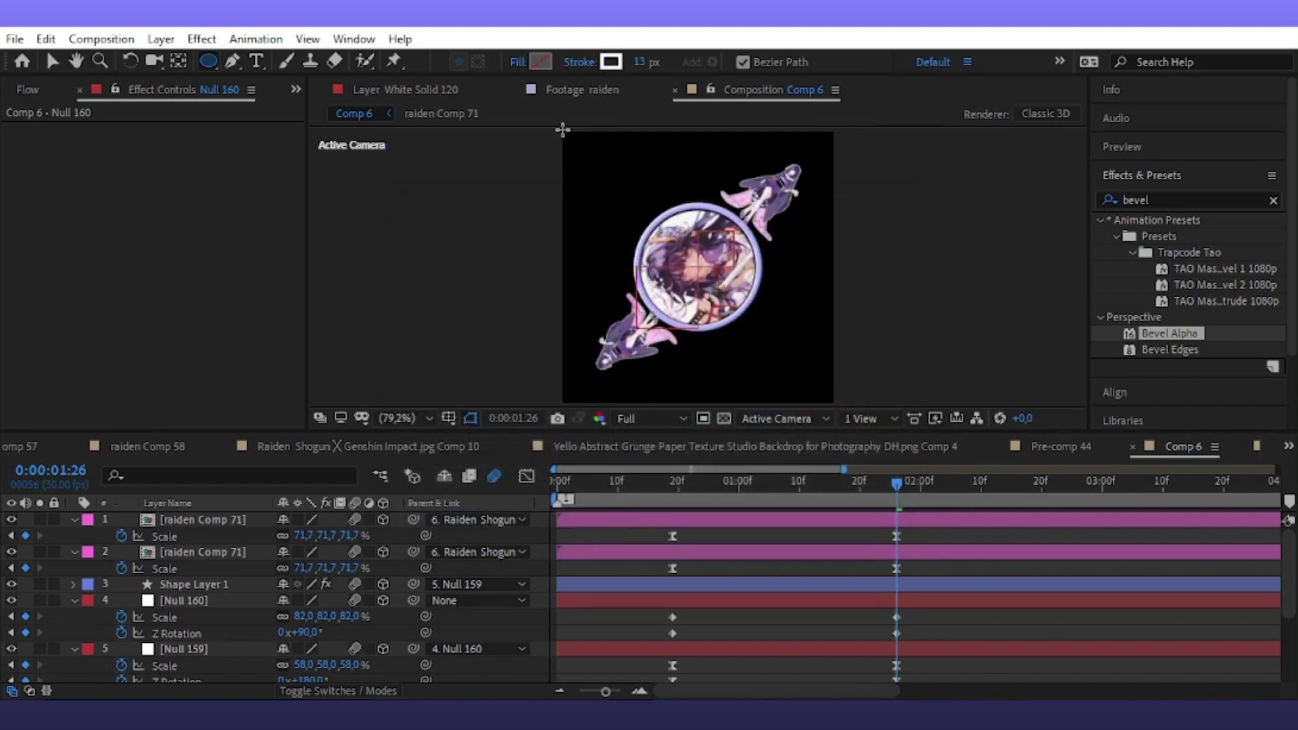
Draw an ellipse spanning the whole composition and select the new Shape Layer 2
{"action": "left_click_drag", "start_coordinate": [562, 129], "coordinate": [837, 402]}
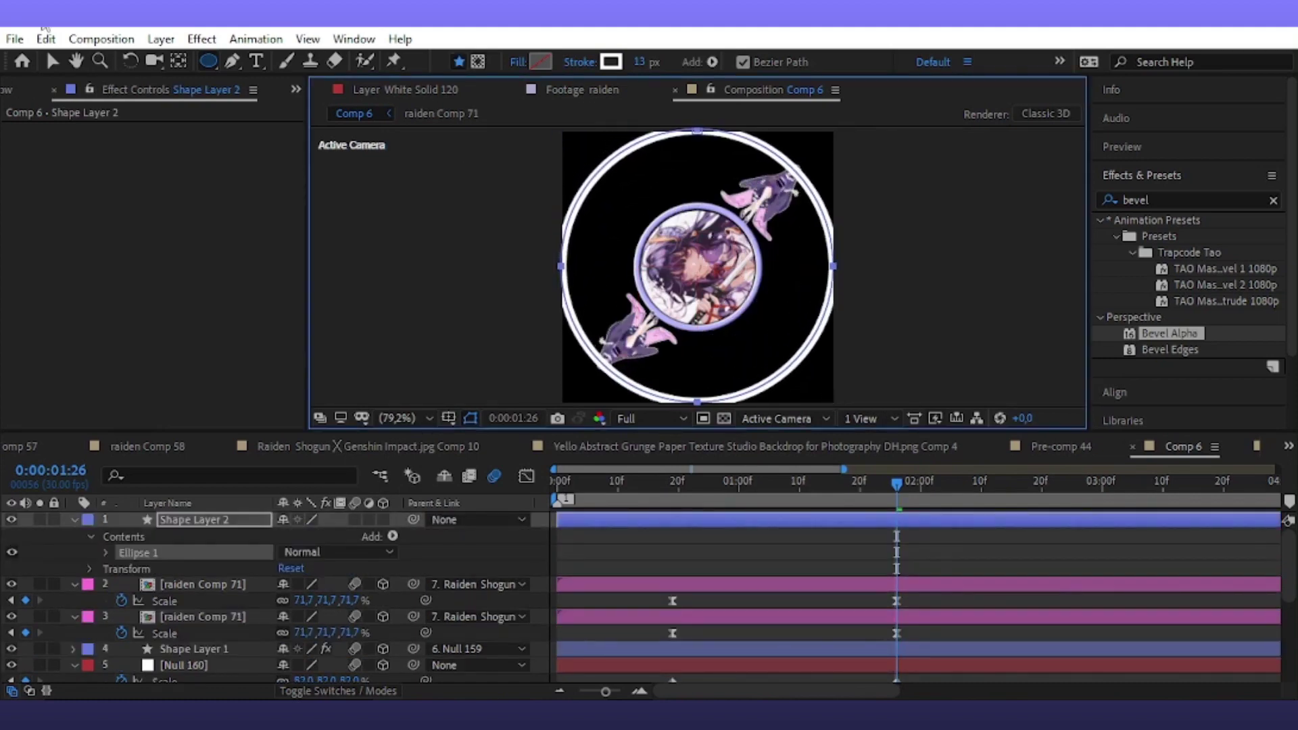
{"action": "left_click", "coordinate": [53, 64]}
{"action": "left_click", "coordinate": [214, 521]}
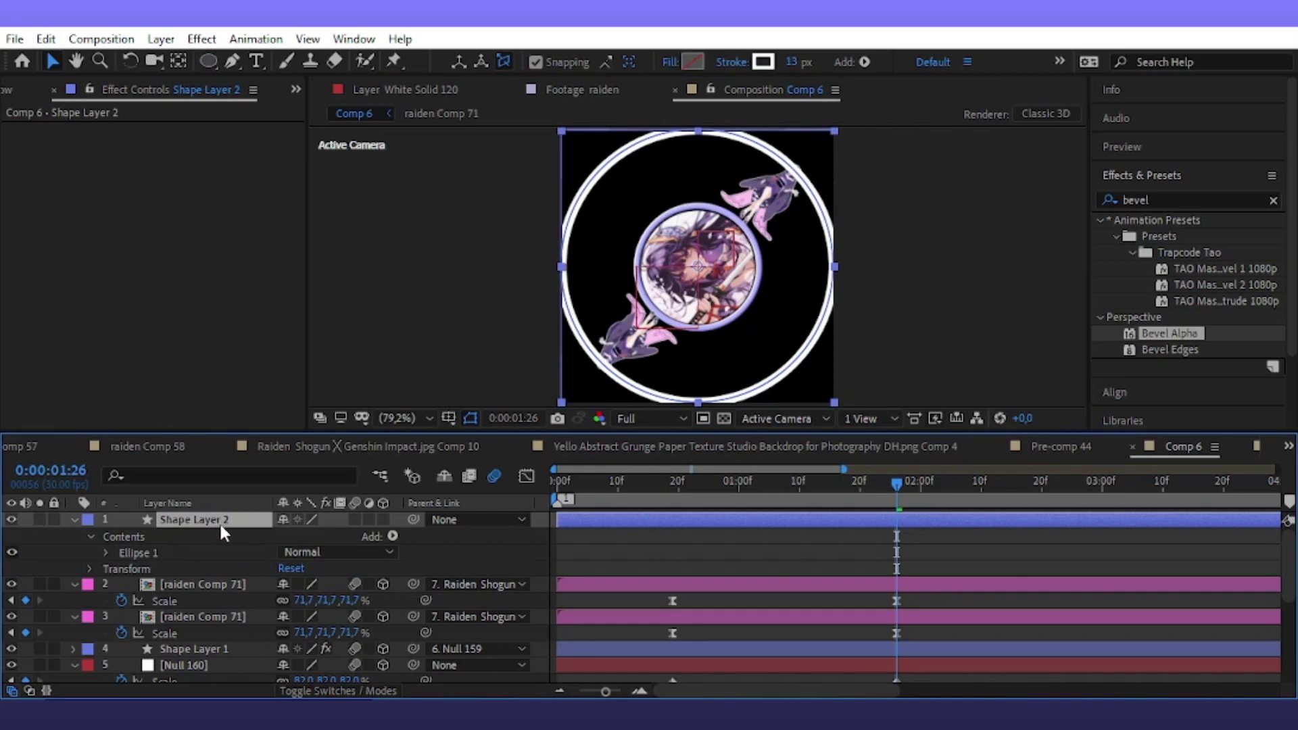
Scale the ring down to 60% and thicken its stroke to 20 px
{"action": "key", "text": "s"}
{"action": "left_click_drag", "start_coordinate": [332, 535], "coordinate": [320, 556]}
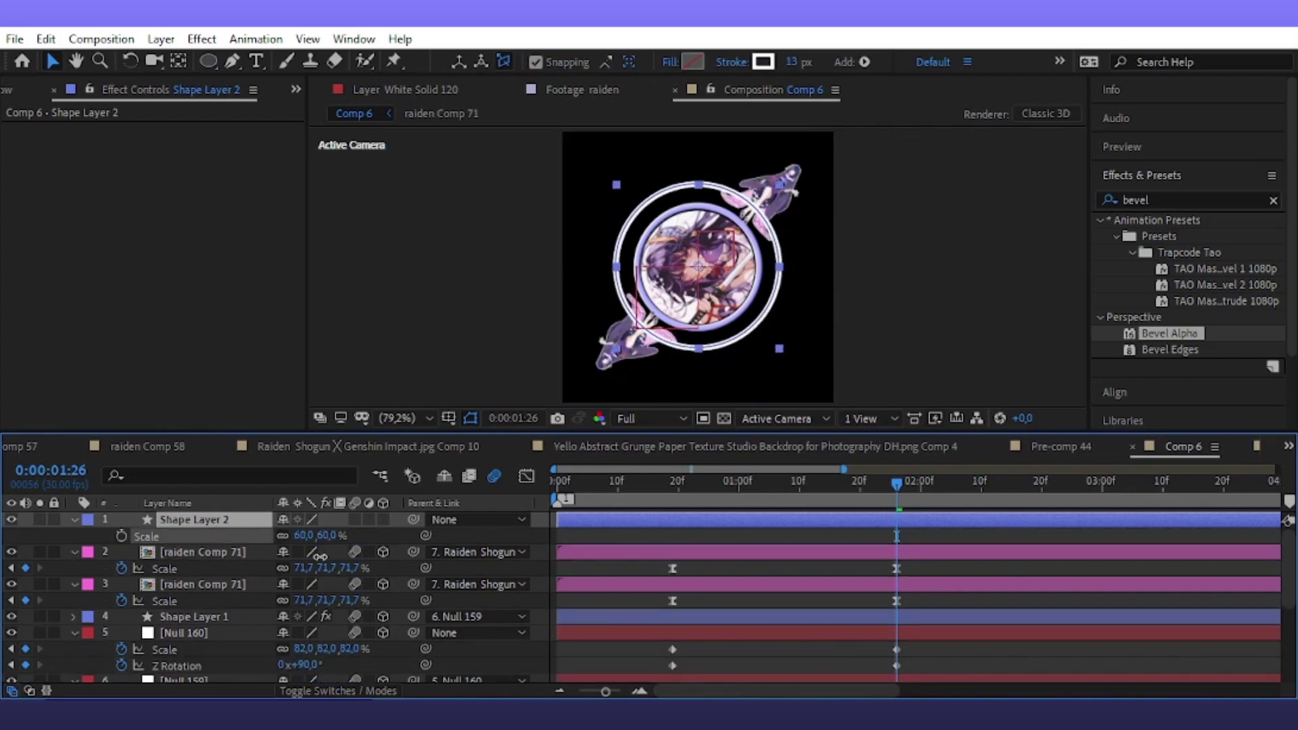
{"action": "left_click_drag", "start_coordinate": [791, 62], "coordinate": [805, 68]}
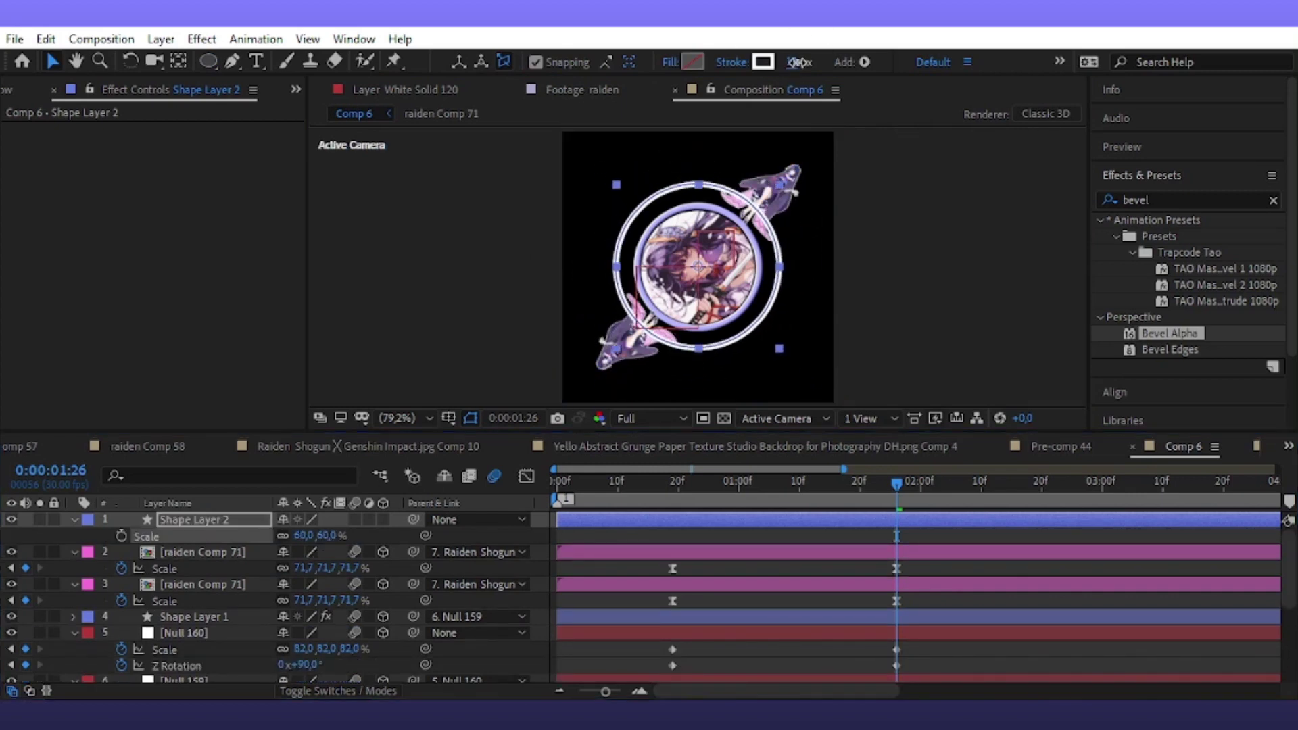
{"action": "left_click", "coordinate": [234, 518]}
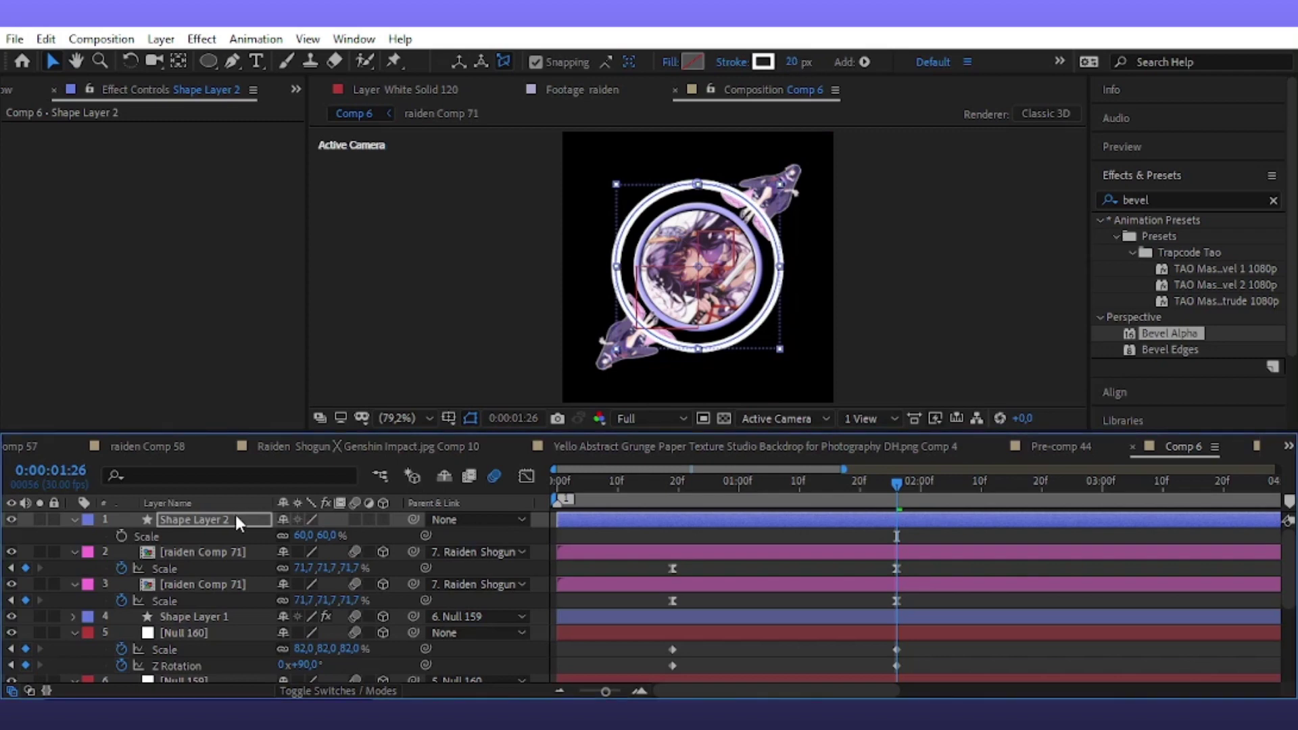
Add Trim Paths to Shape Layer 2's contents and reveal its properties
{"action": "left_click", "coordinate": [75, 519]}
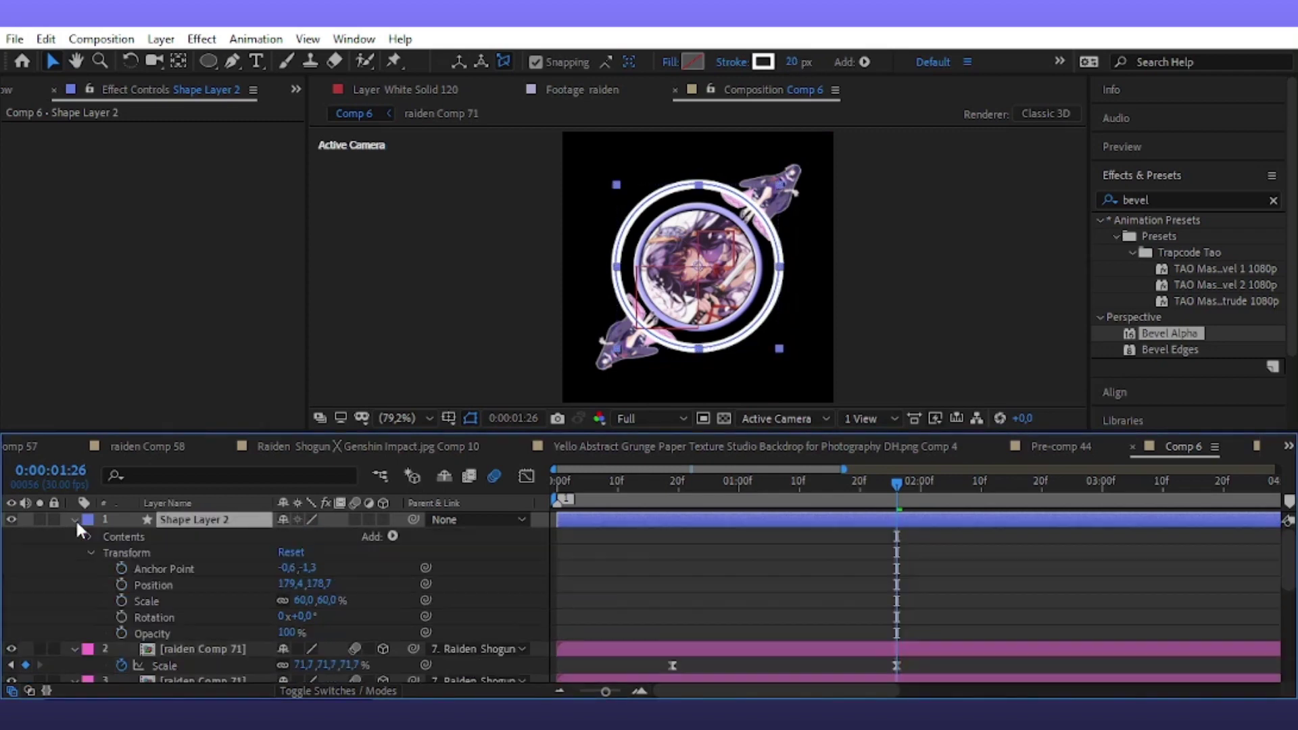
{"action": "left_click", "coordinate": [392, 536]}
{"action": "left_click", "coordinate": [497, 441]}
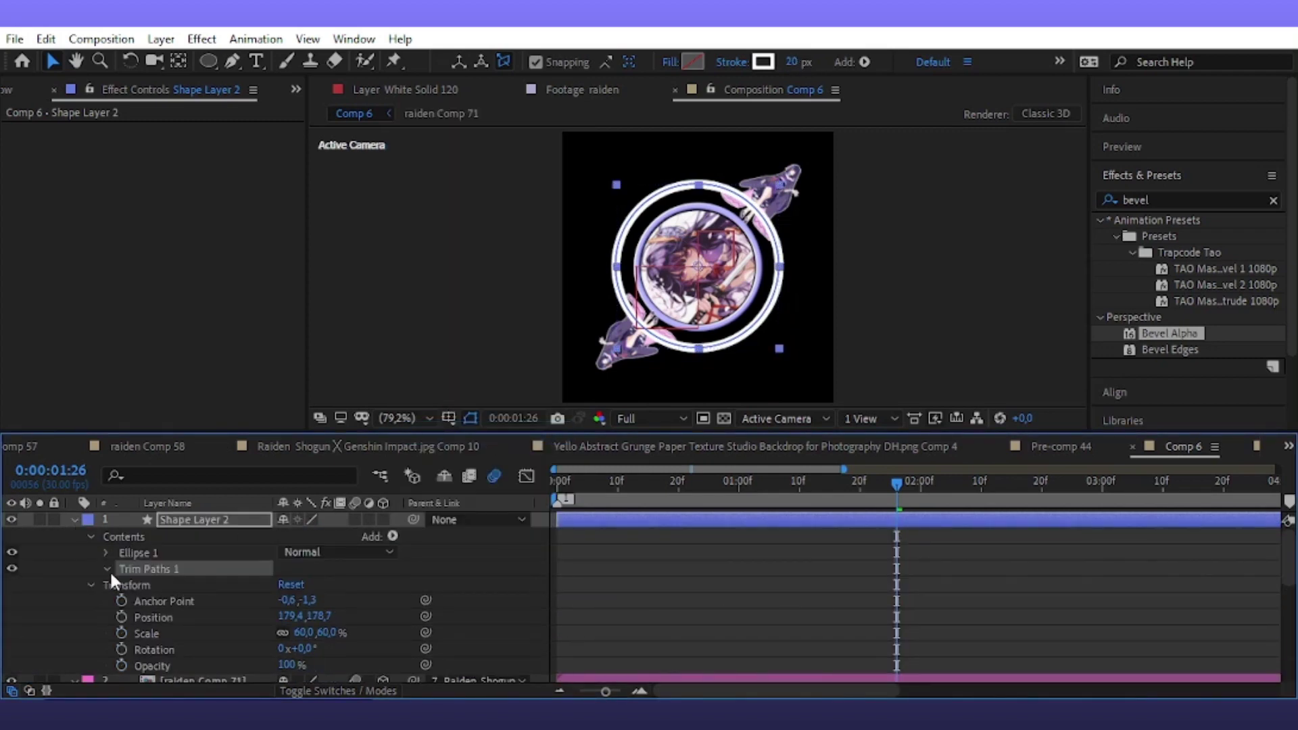
{"action": "left_click", "coordinate": [108, 569]}
Set Trim Paths End to 100% and Start to 100%, then show animated properties
{"action": "left_click_drag", "start_coordinate": [288, 585], "coordinate": [203, 615]}
{"action": "mouse_move", "coordinate": [866, 482]}
{"action": "left_mouse_down"}
{"action": "mouse_move", "coordinate": [775, 538]}
{"action": "mouse_move", "coordinate": [861, 558]}
{"action": "left_mouse_up"}
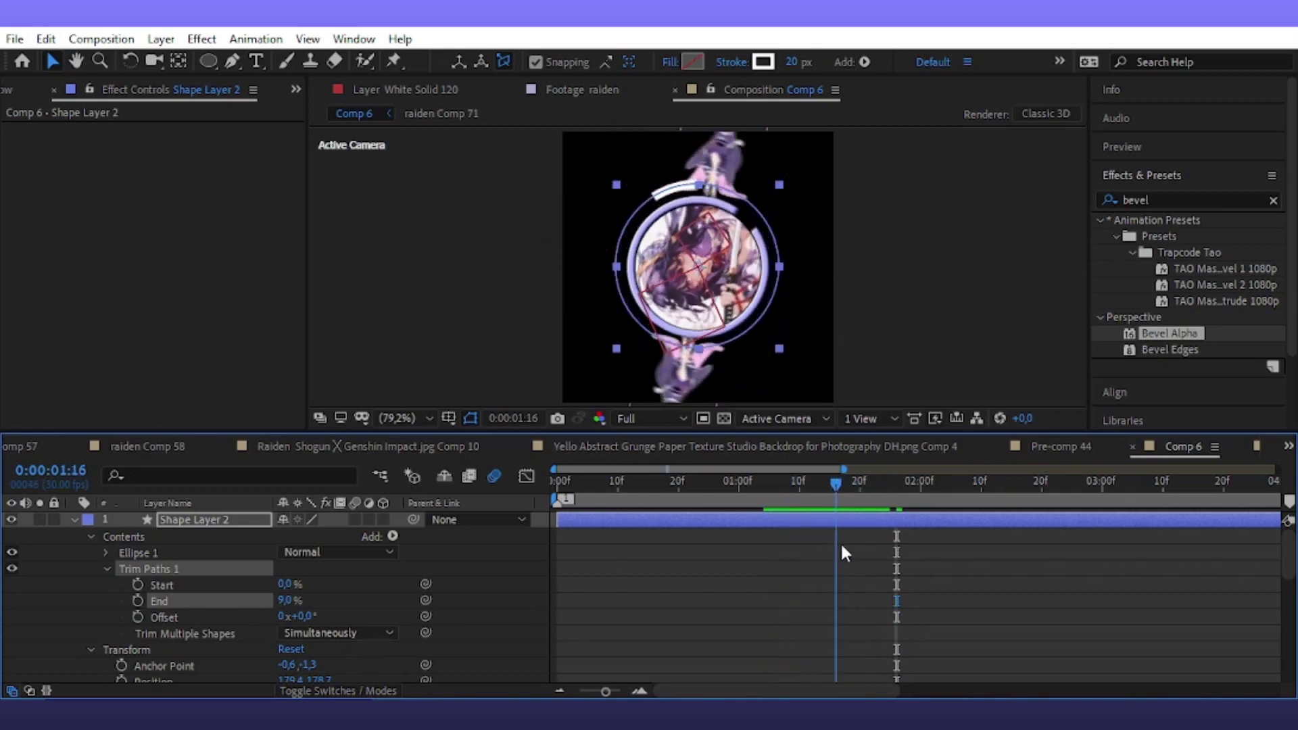
{"action": "left_click_drag", "start_coordinate": [297, 600], "coordinate": [432, 580]}
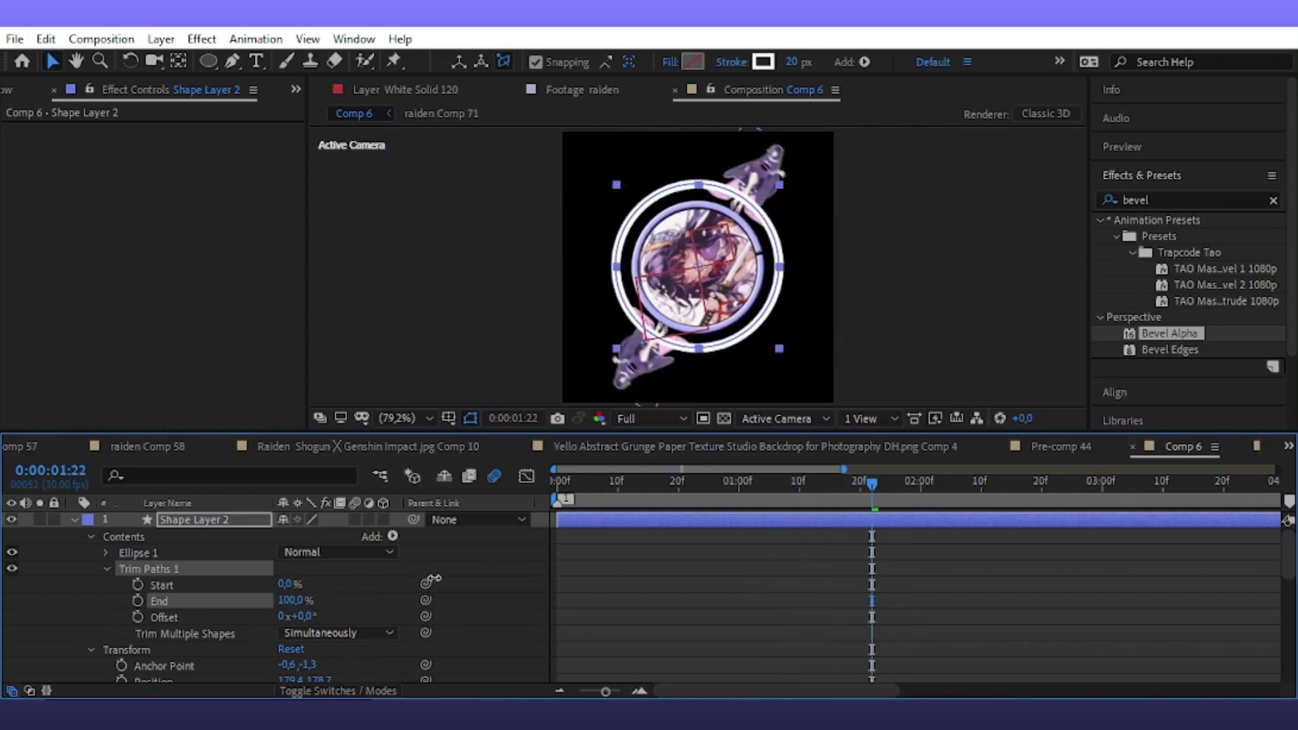
{"action": "left_click_drag", "start_coordinate": [288, 584], "coordinate": [373, 591]}
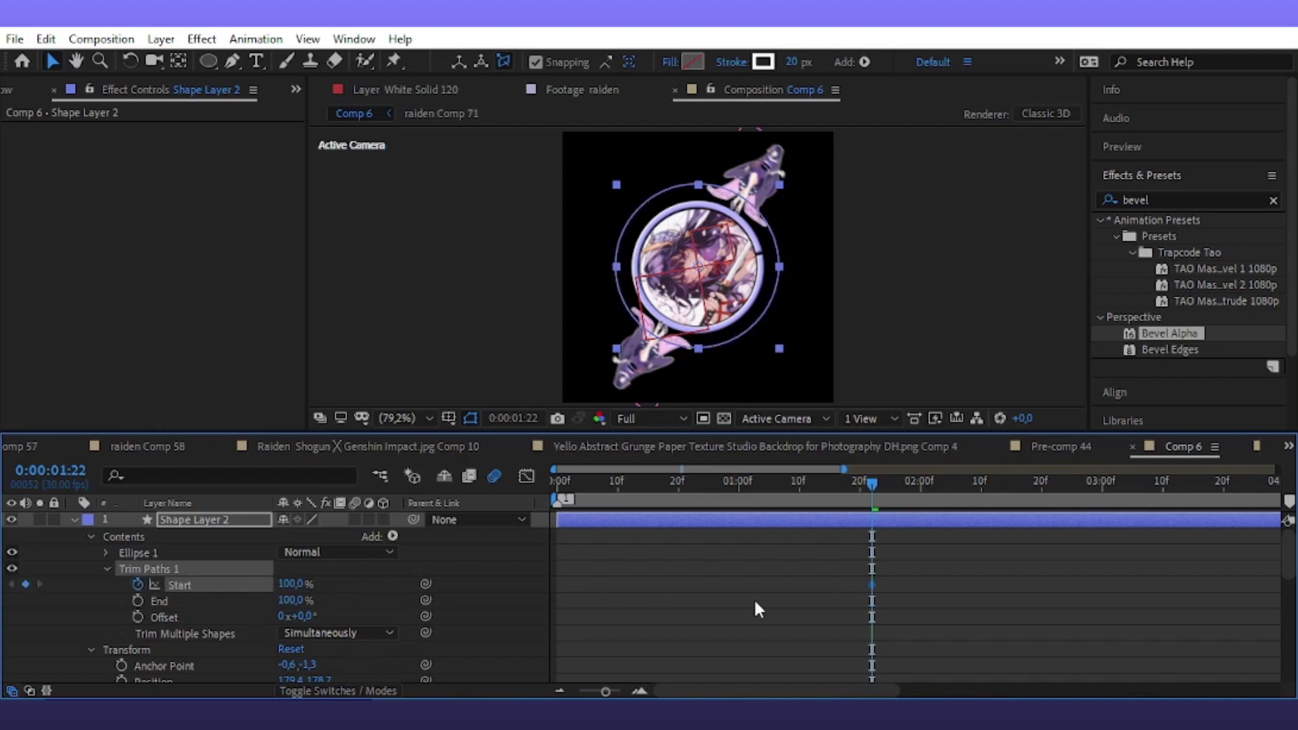
{"action": "key", "text": "u"}
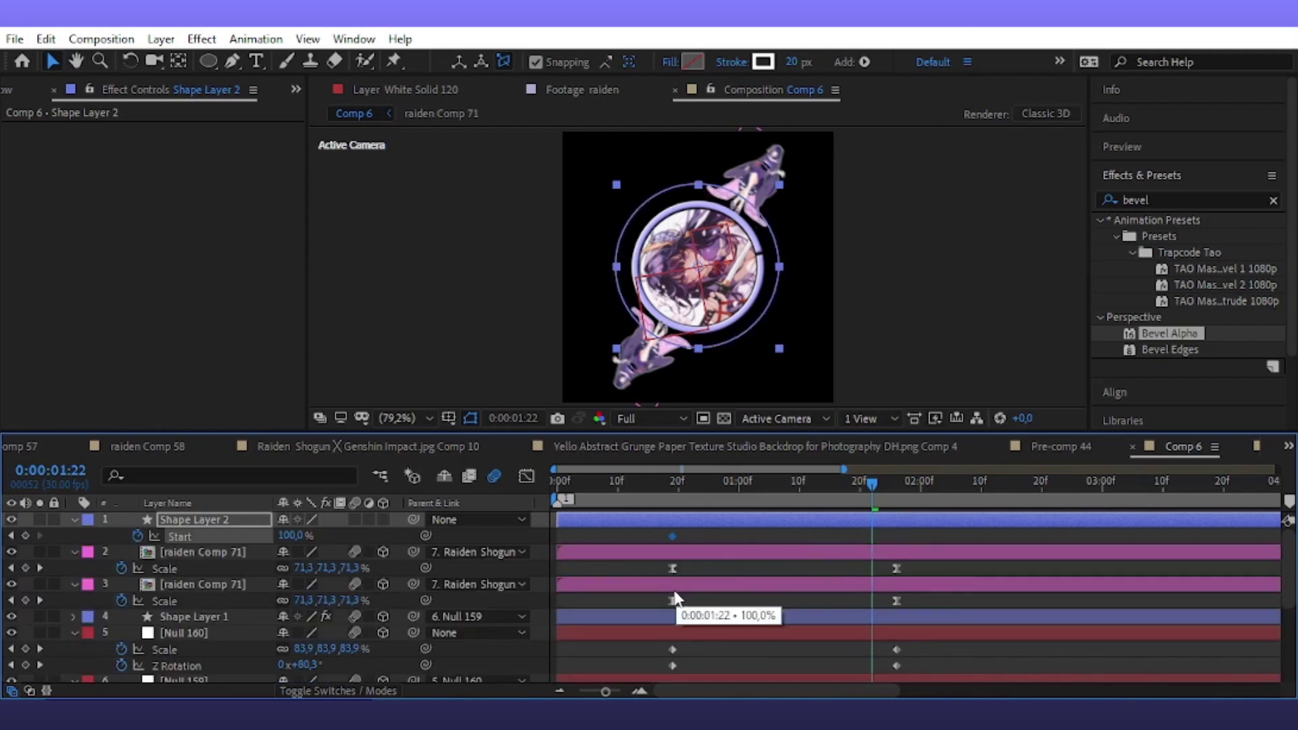
{"action": "scroll", "coordinate": [853, 593], "scroll_direction": "down", "scroll_amount": 3}
Shift Null 160's Scale and Z Rotation keyframes later and preview to 2:15
{"action": "left_click_drag", "start_coordinate": [912, 607], "coordinate": [630, 621]}
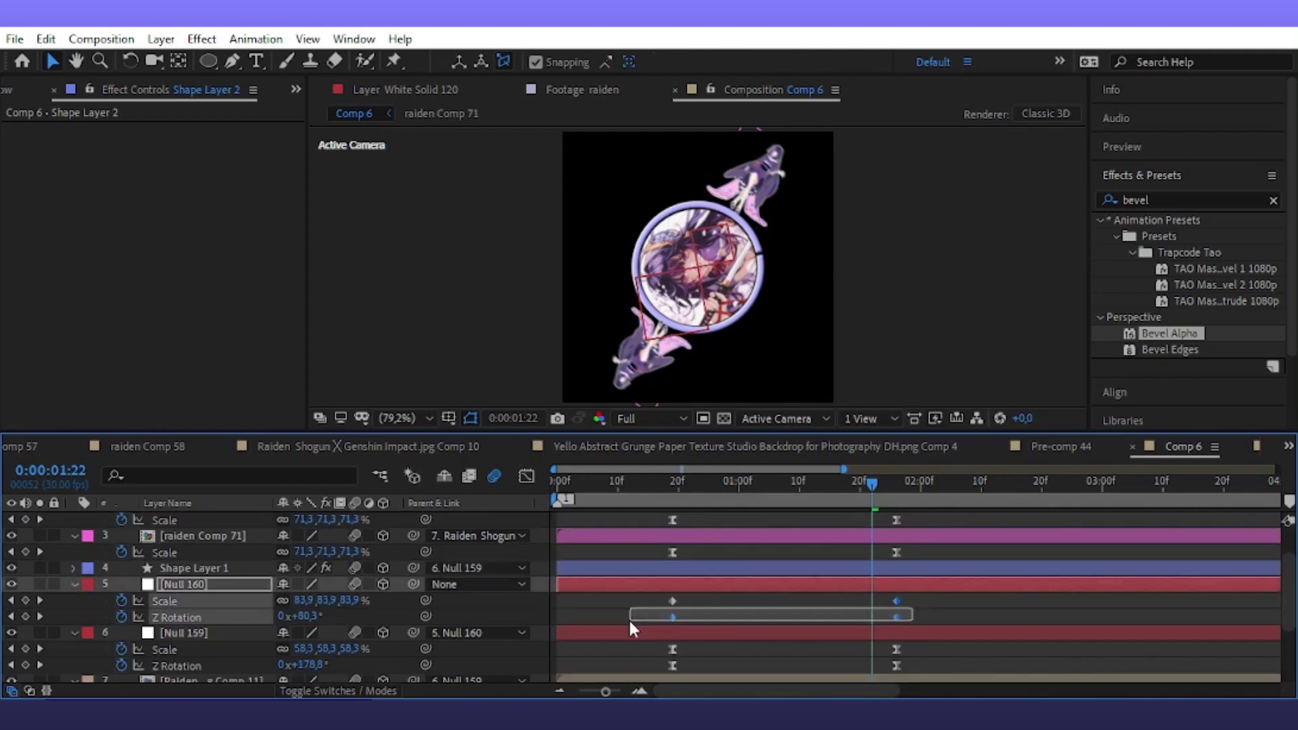
{"action": "mouse_move", "coordinate": [918, 591]}
{"action": "left_mouse_down"}
{"action": "mouse_move", "coordinate": [605, 623]}
{"action": "mouse_move", "coordinate": [783, 611]}
{"action": "mouse_move", "coordinate": [791, 595]}
{"action": "left_mouse_up"}
{"action": "left_click_drag", "start_coordinate": [813, 493], "coordinate": [711, 521]}
{"action": "key", "text": "space"}
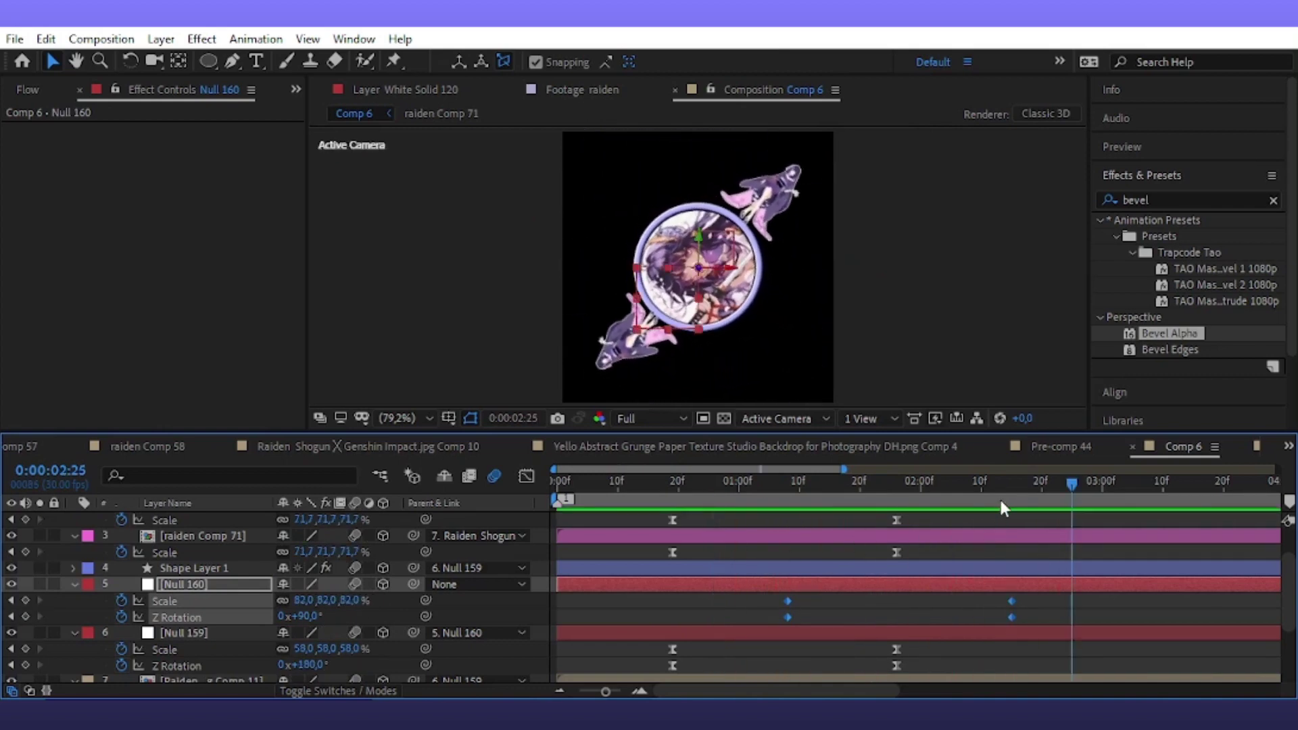
{"action": "key", "text": "space"}
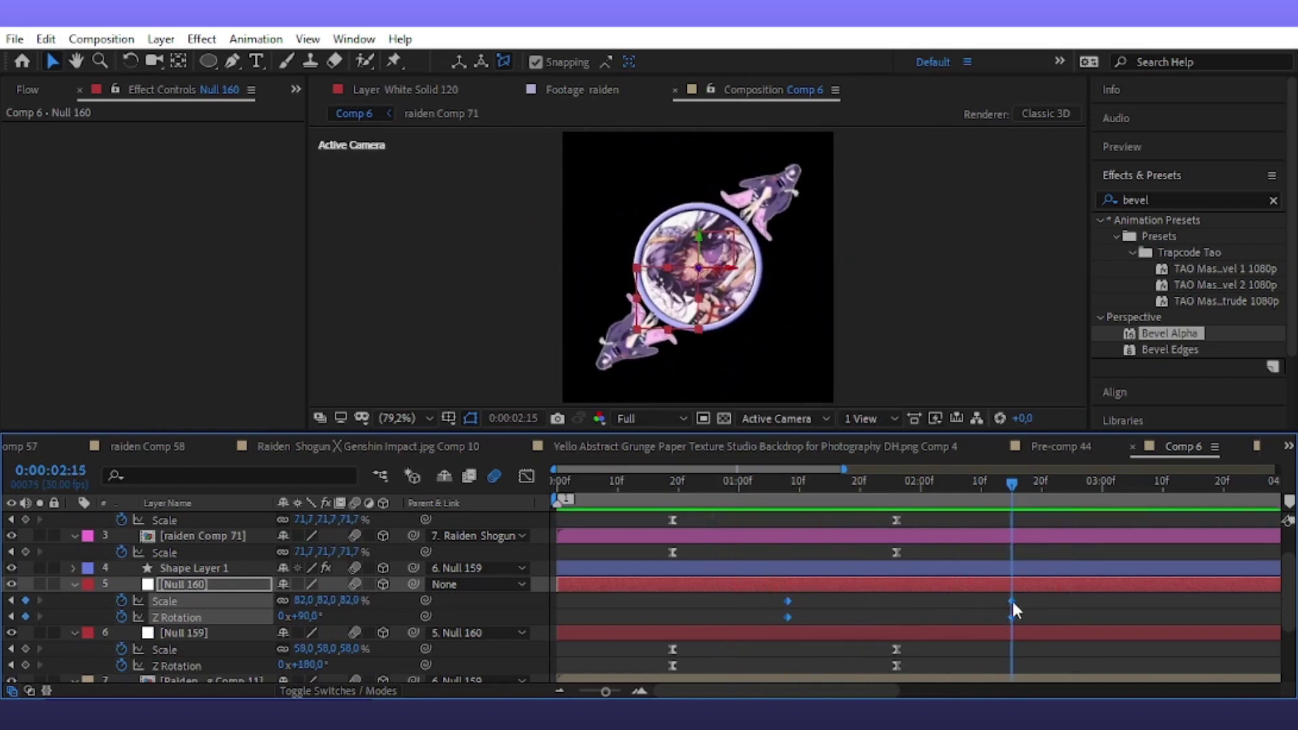
Easy-ease Null 160's keyframes and sharpen the speed graph's peak toward the middle
{"action": "key", "text": "F9"}
{"action": "key", "text": "shift+F3"}
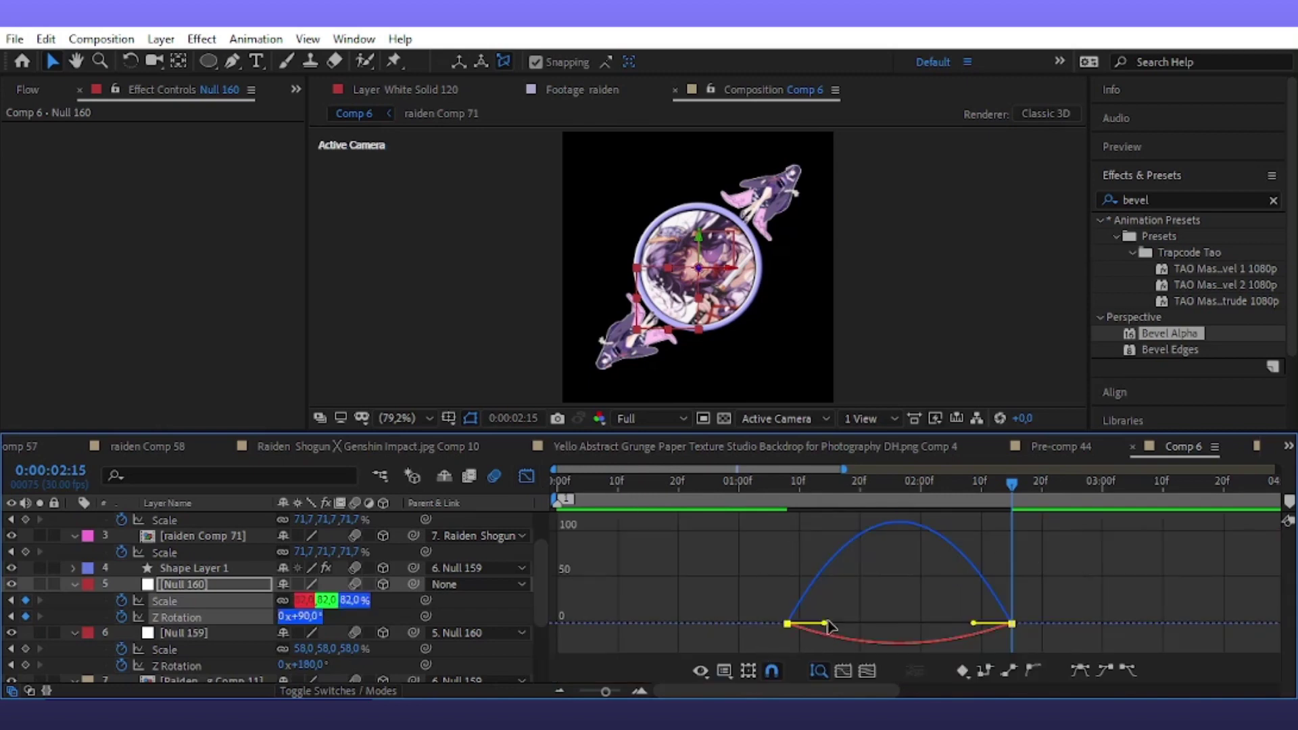
{"action": "left_click_drag", "start_coordinate": [832, 622], "coordinate": [943, 625]}
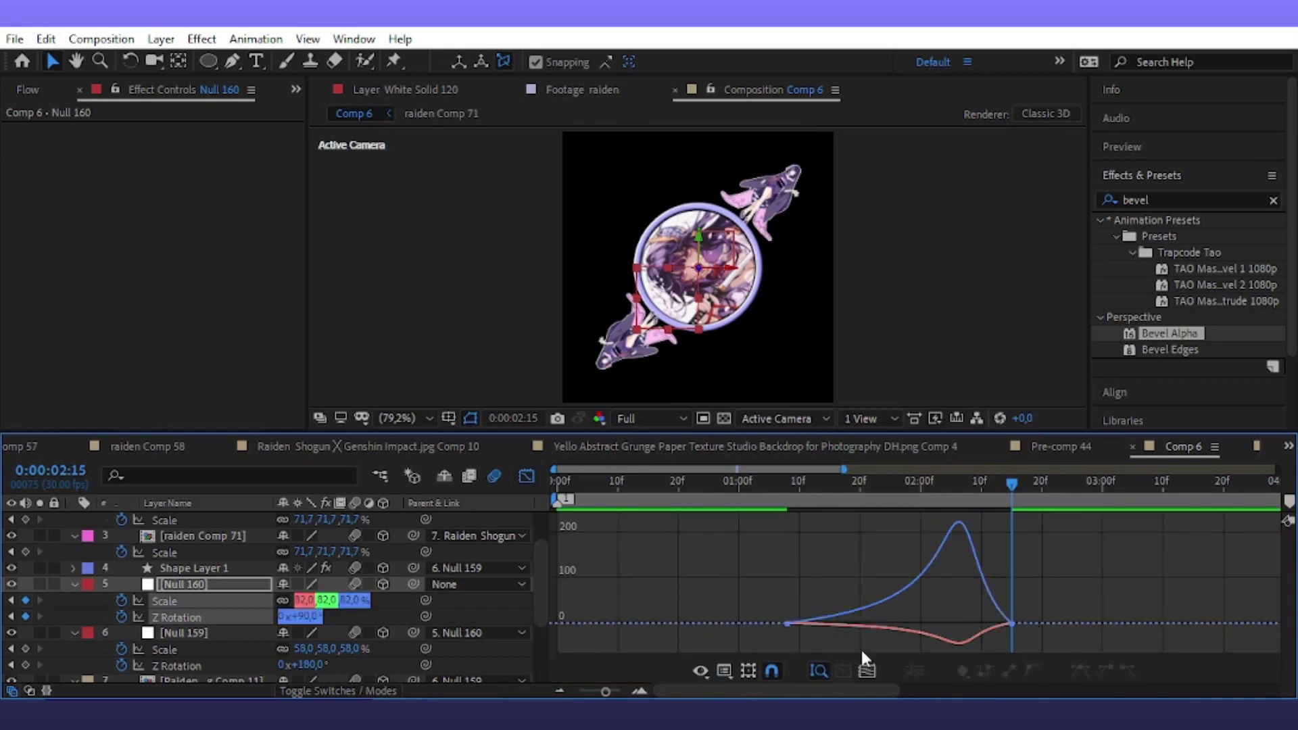
{"action": "left_click", "coordinate": [1012, 619]}
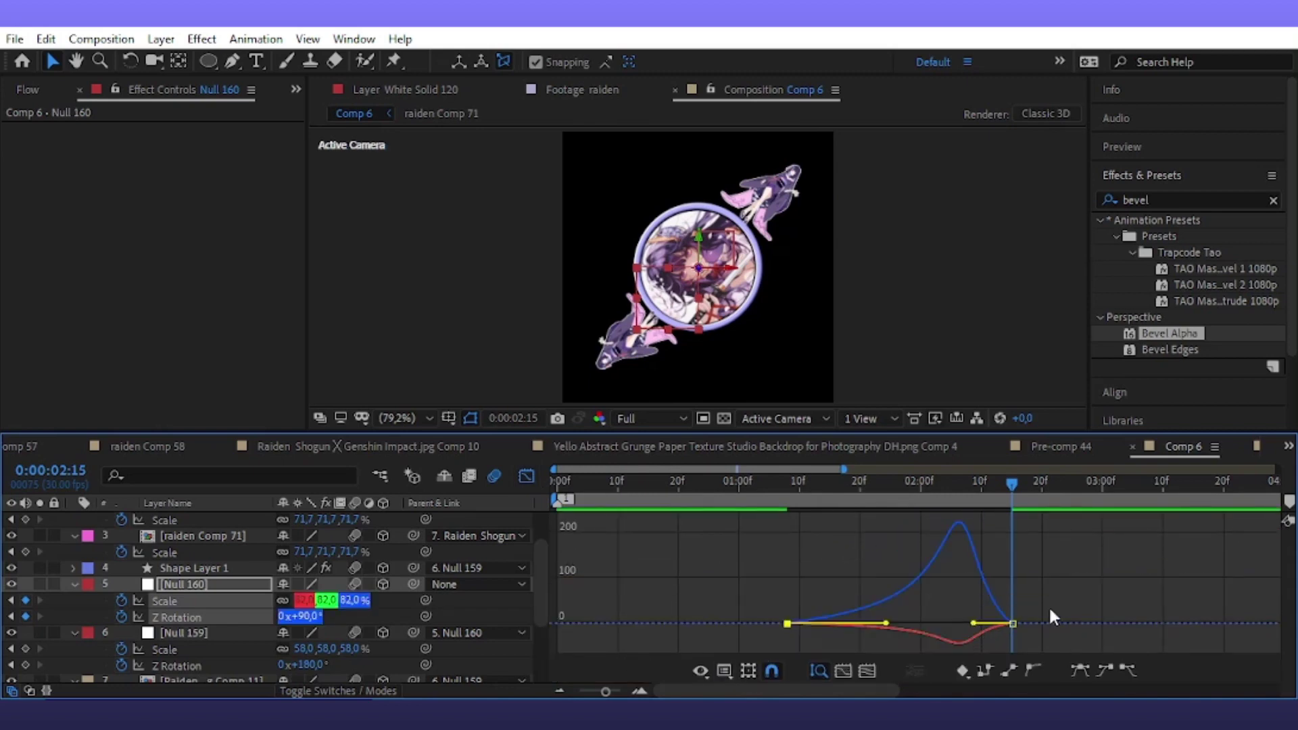
{"action": "left_click_drag", "start_coordinate": [974, 622], "coordinate": [924, 623]}
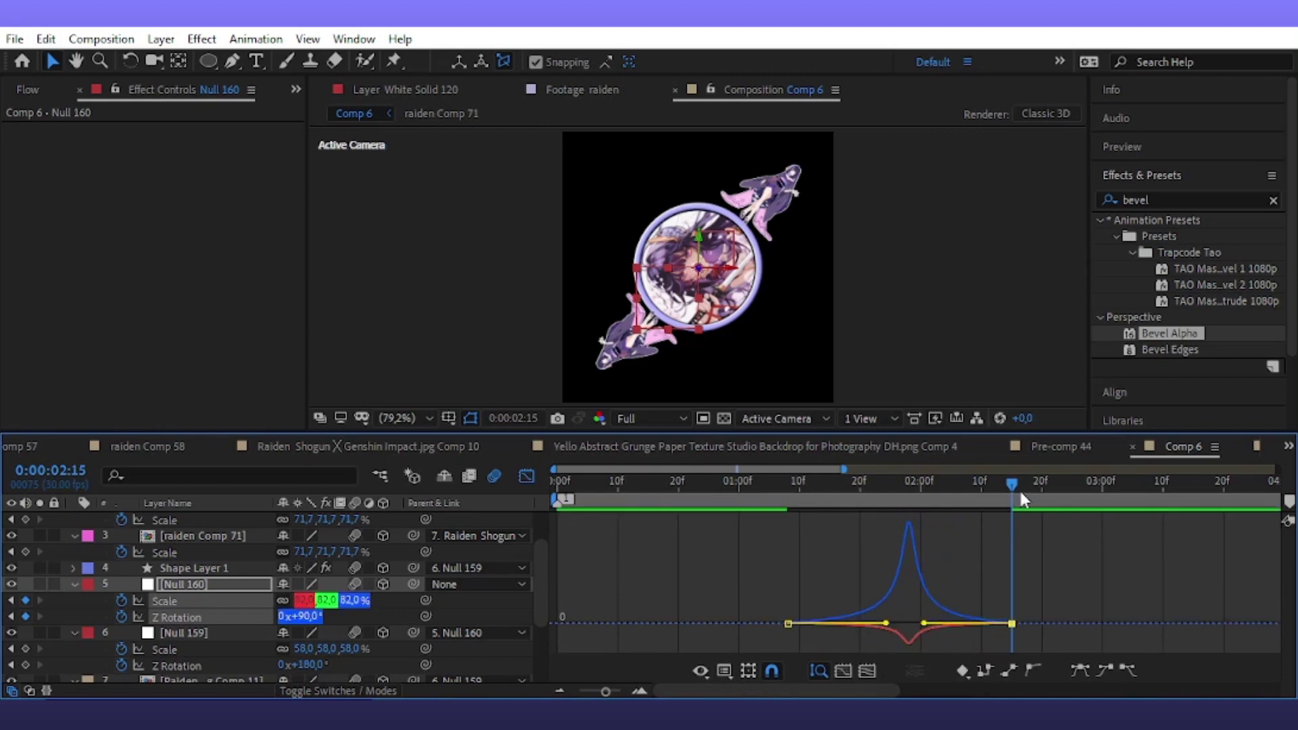
{"action": "left_click_drag", "start_coordinate": [1020, 488], "coordinate": [838, 514]}
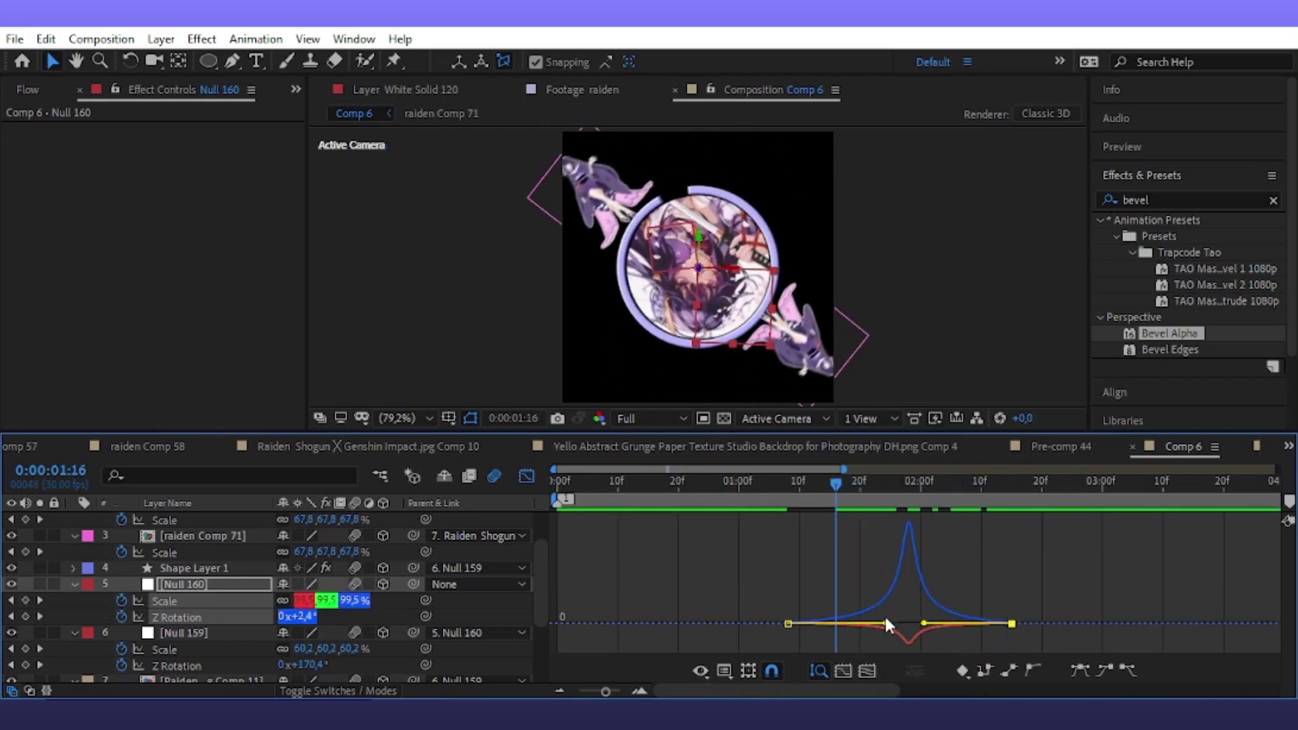
{"action": "left_click_drag", "start_coordinate": [1051, 522], "coordinate": [711, 651]}
{"action": "mouse_move", "coordinate": [887, 623]}
{"action": "left_mouse_down"}
{"action": "mouse_move", "coordinate": [866, 623]}
{"action": "mouse_move", "coordinate": [927, 621]}
{"action": "left_mouse_up"}
{"action": "key", "text": "space"}
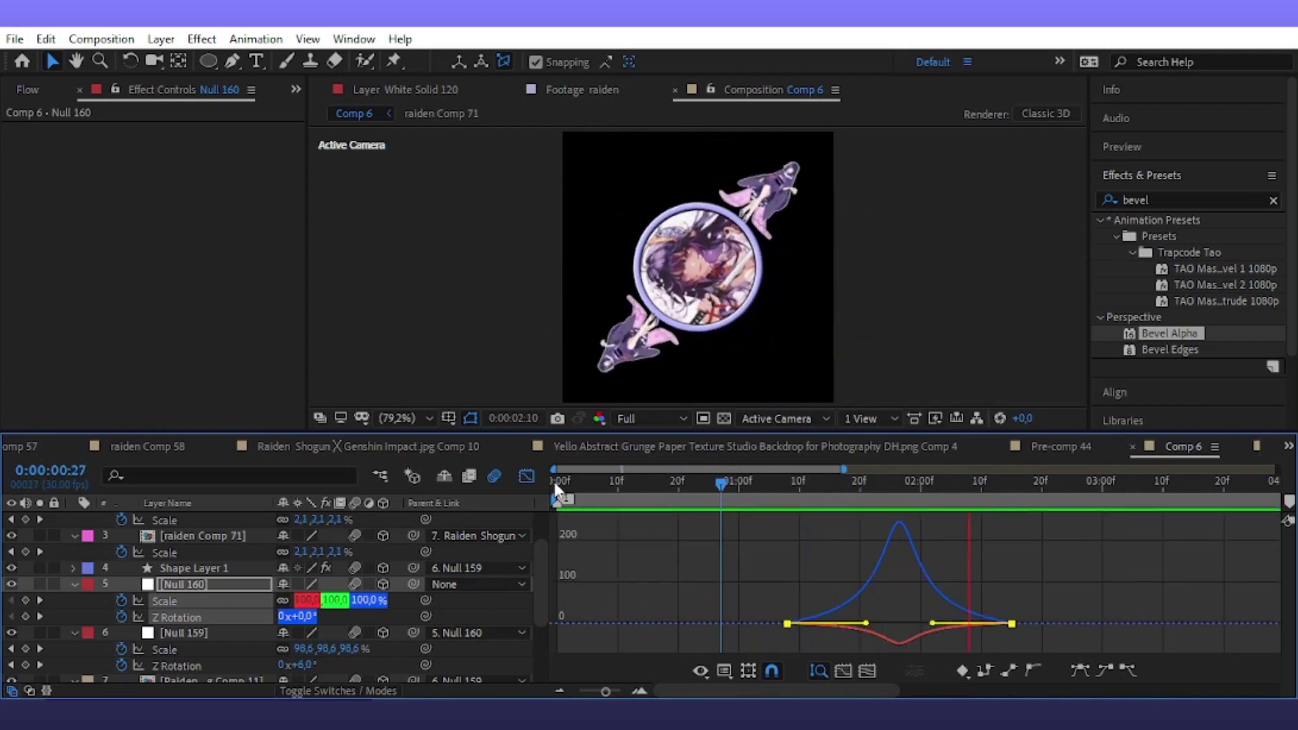
{"action": "left_click", "coordinate": [526, 475]}
Keyframe the ring's Trim Start down to 0%, shifting the keys to finish at 2:15
{"action": "scroll", "coordinate": [1013, 583], "scroll_direction": "up", "scroll_amount": 3}
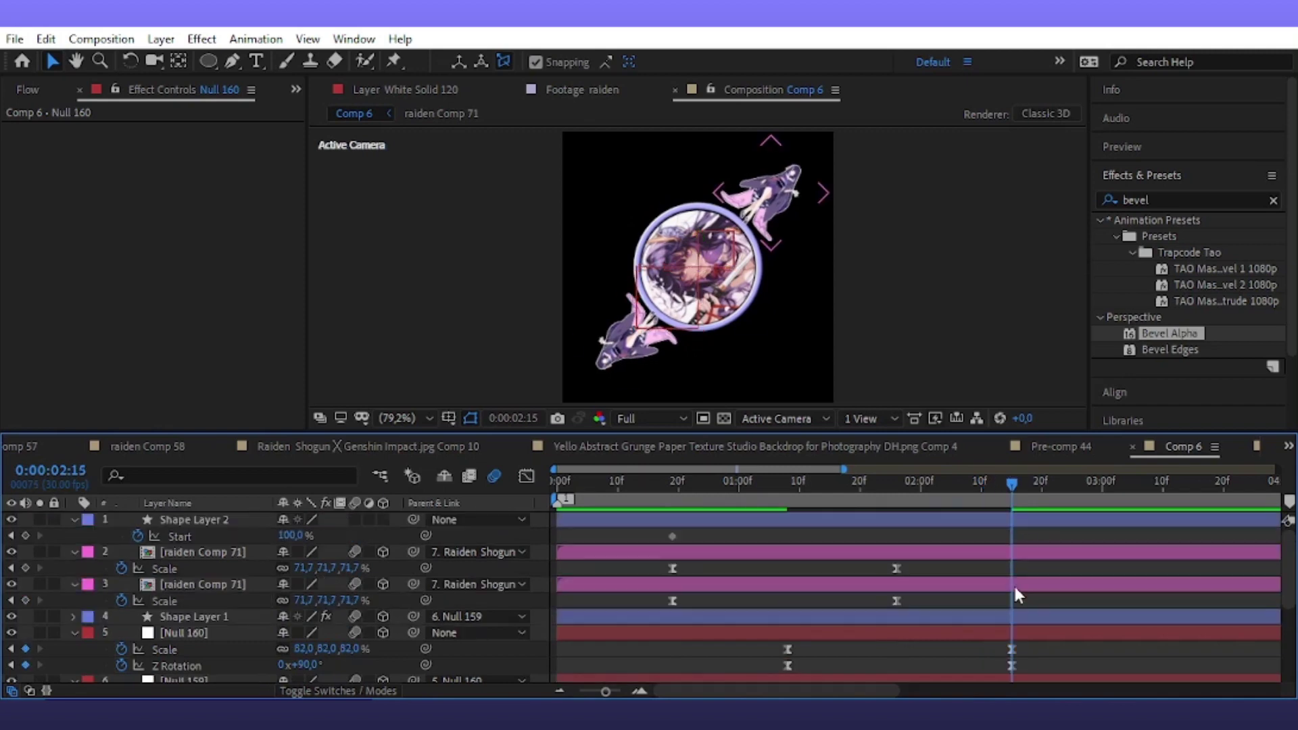
{"action": "left_click", "coordinate": [230, 518]}
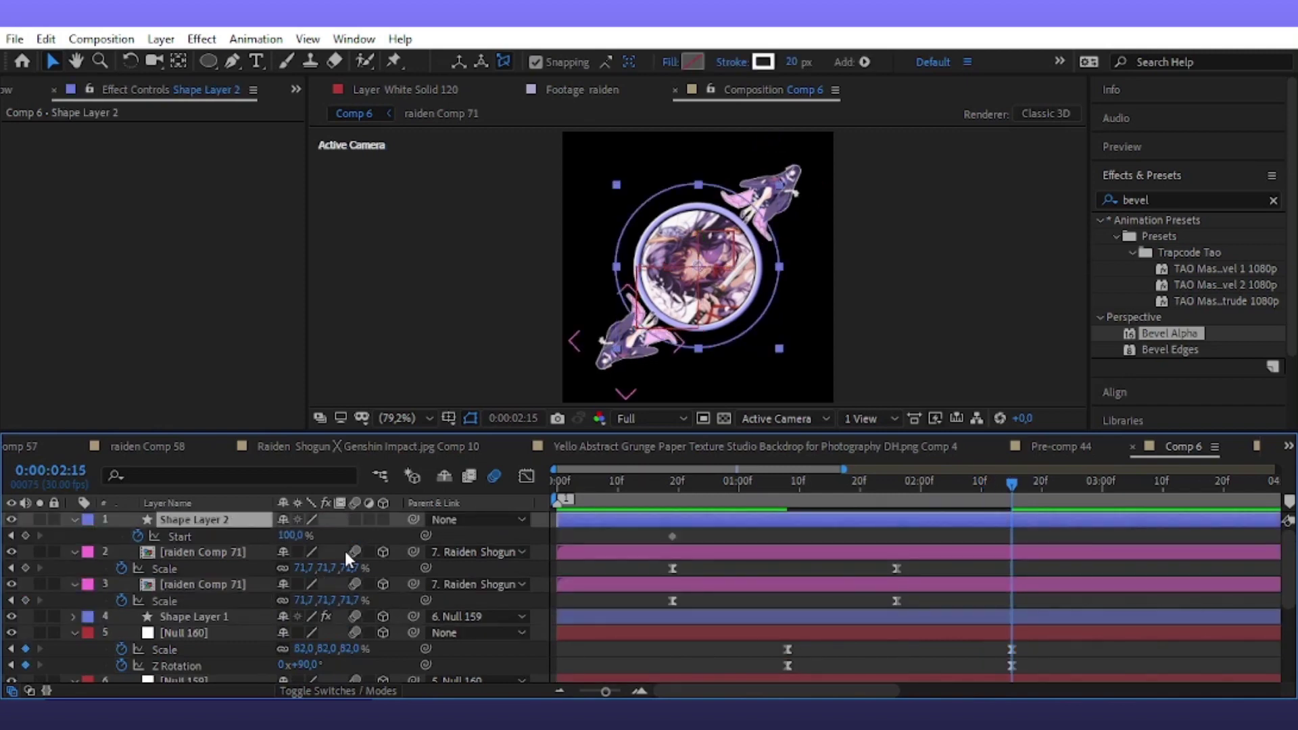
{"action": "left_click", "coordinate": [896, 501]}
{"action": "left_click_drag", "start_coordinate": [302, 537], "coordinate": [257, 538]}
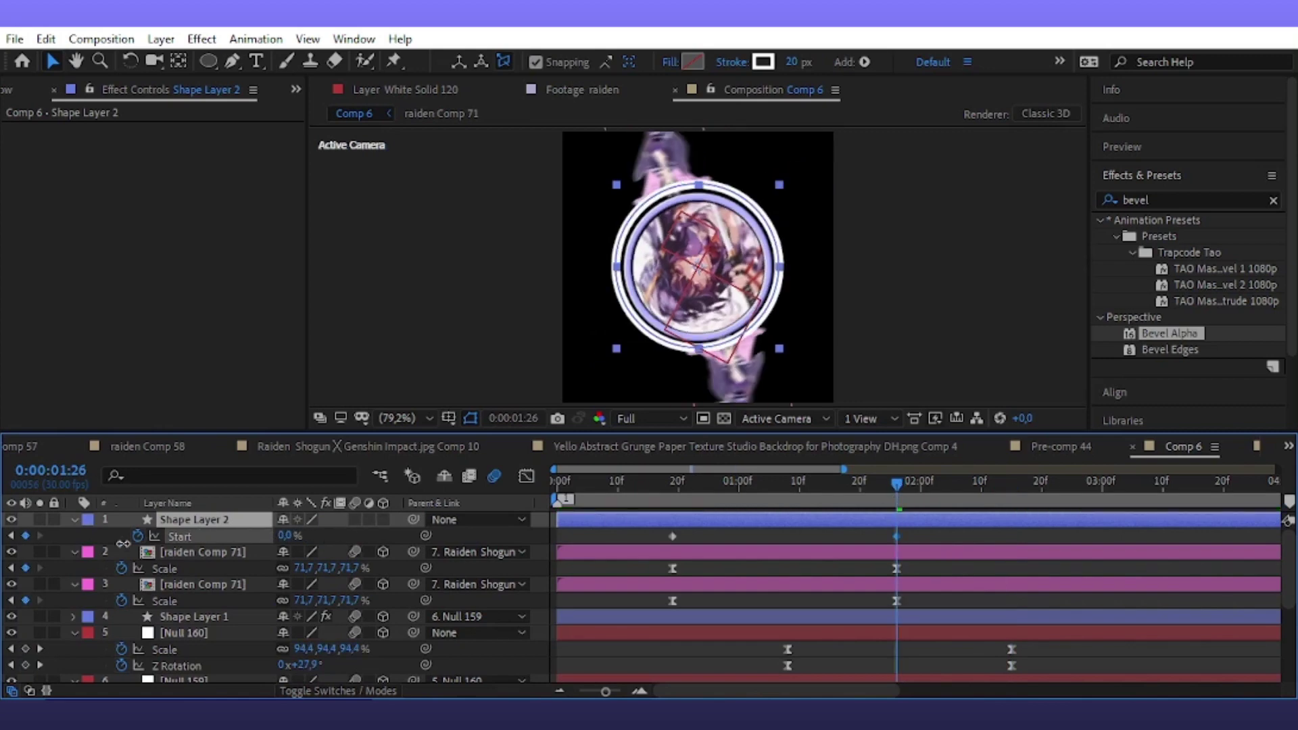
{"action": "mouse_move", "coordinate": [913, 537]}
{"action": "left_mouse_down"}
{"action": "mouse_move", "coordinate": [660, 539]}
{"action": "mouse_move", "coordinate": [795, 537]}
{"action": "left_mouse_up"}
{"action": "left_click", "coordinate": [794, 501]}
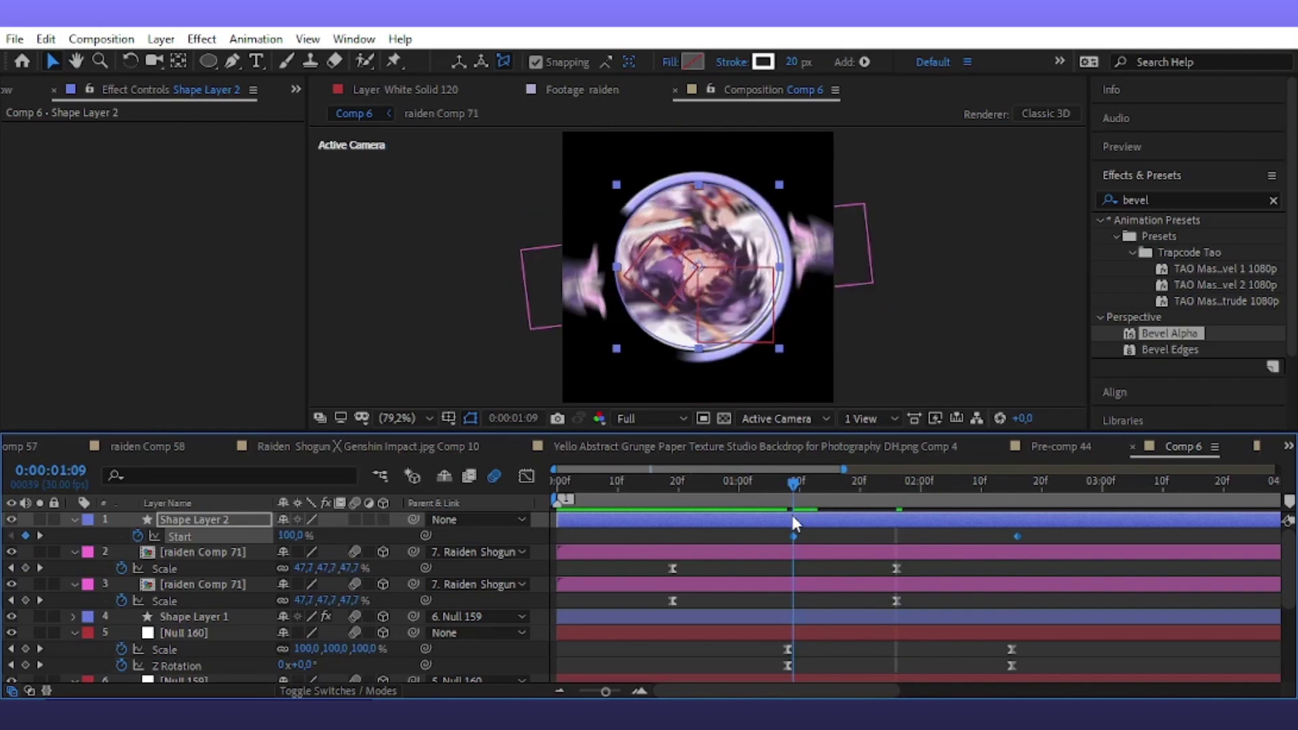
{"action": "left_click_drag", "start_coordinate": [793, 536], "coordinate": [788, 536]}
{"action": "key", "text": "space"}
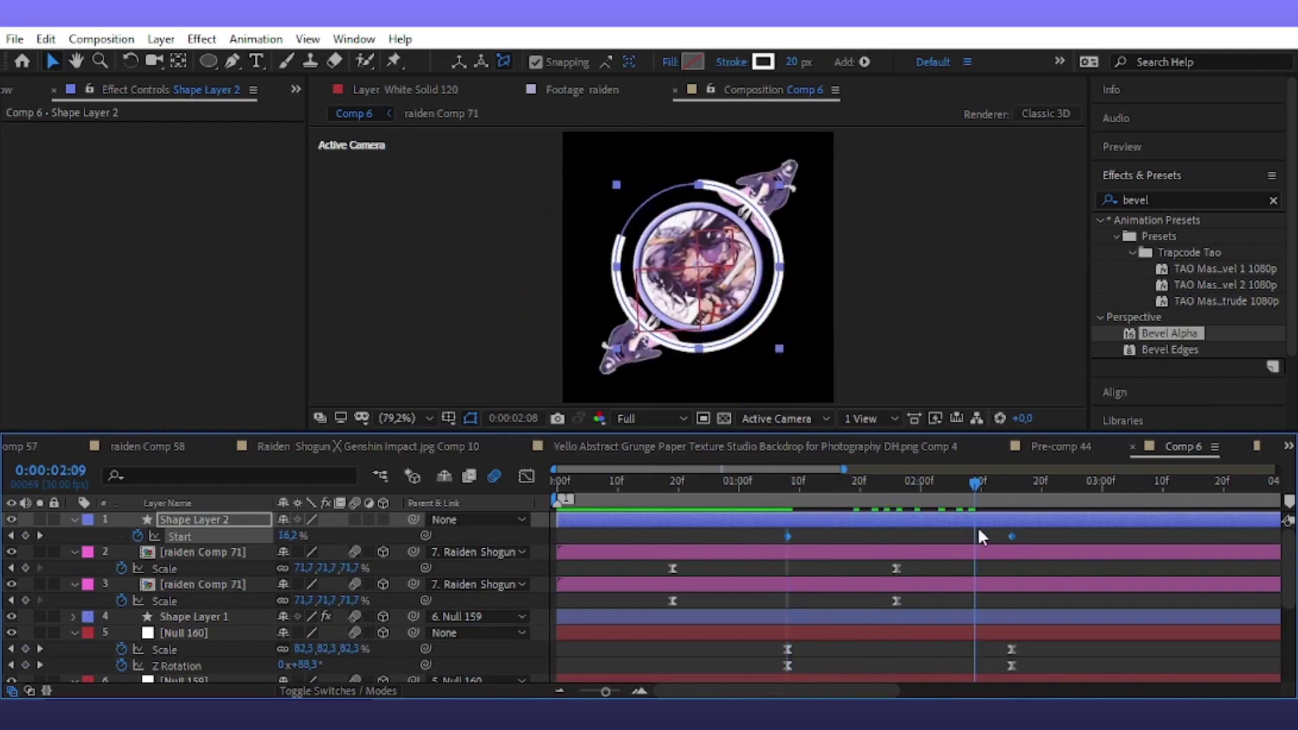
{"action": "key", "text": "space"}
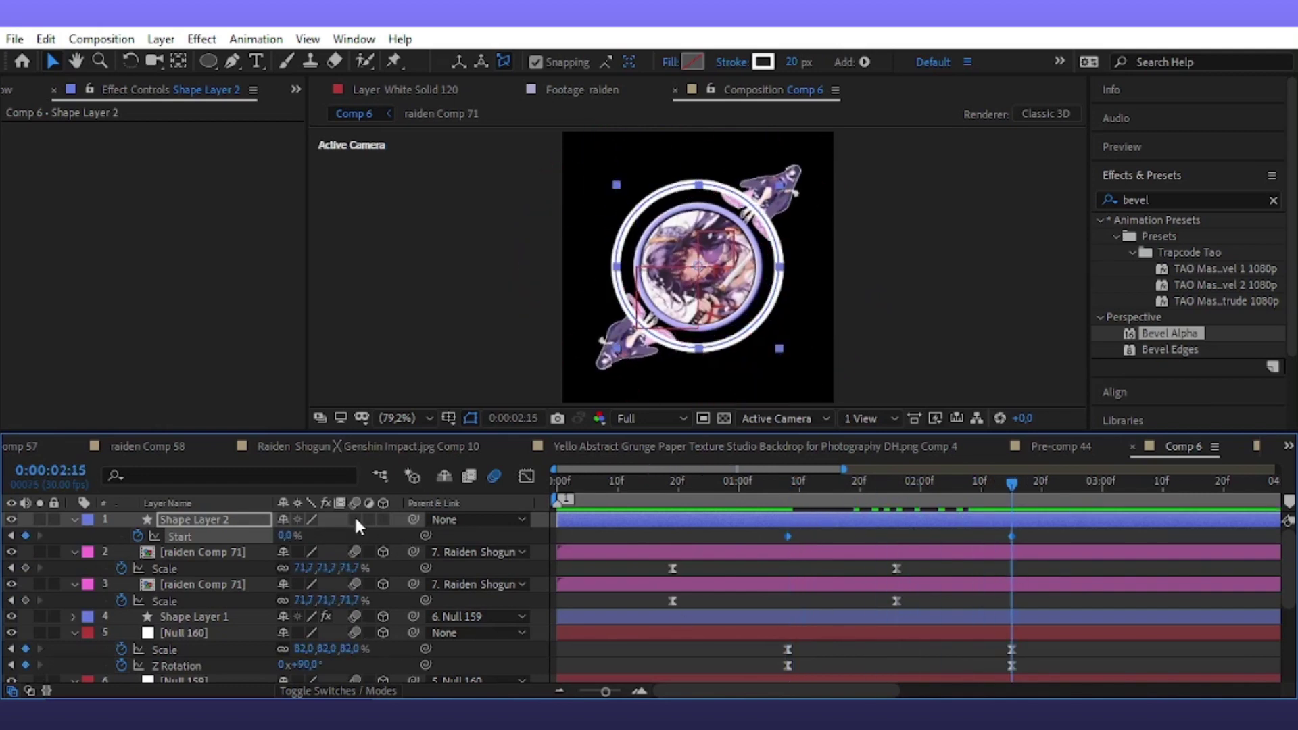
Make the ring layer 3D and parent it to the Raiden Shogun comp layer
{"action": "left_click", "coordinate": [384, 519]}
{"action": "key", "text": "u"}
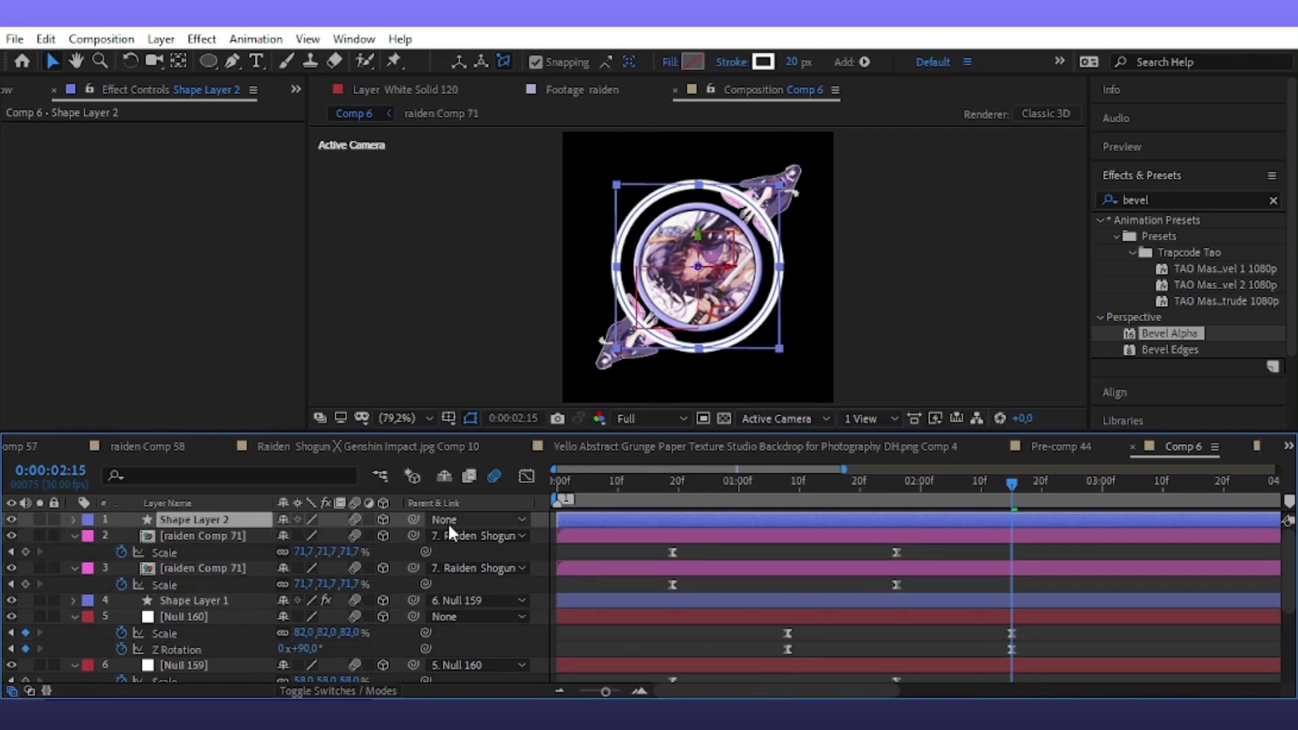
{"action": "left_click", "coordinate": [447, 519]}
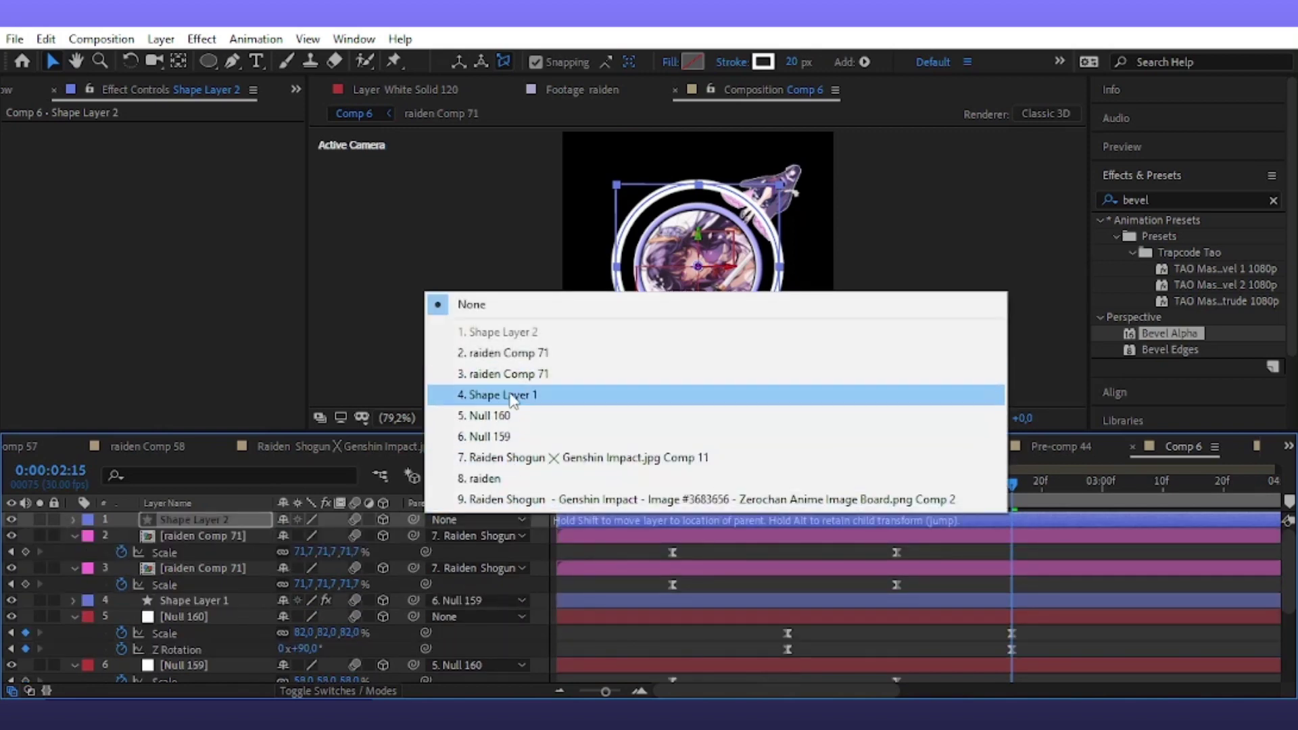
{"action": "left_click", "coordinate": [511, 458]}
{"action": "key", "text": "u"}
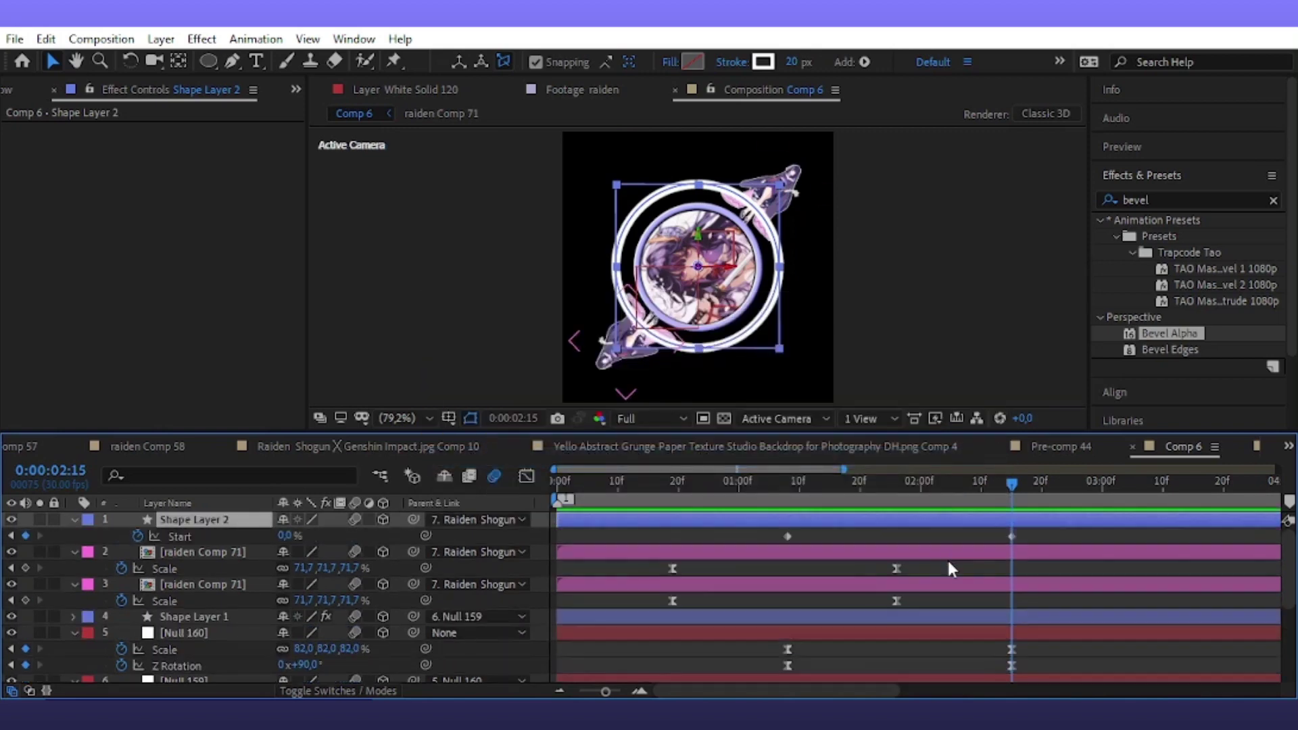
Ease the Start keyframes and lengthen their influence for a sharper, later speed change
{"action": "left_click_drag", "start_coordinate": [1025, 530], "coordinate": [778, 537]}
{"action": "key", "text": "F9"}
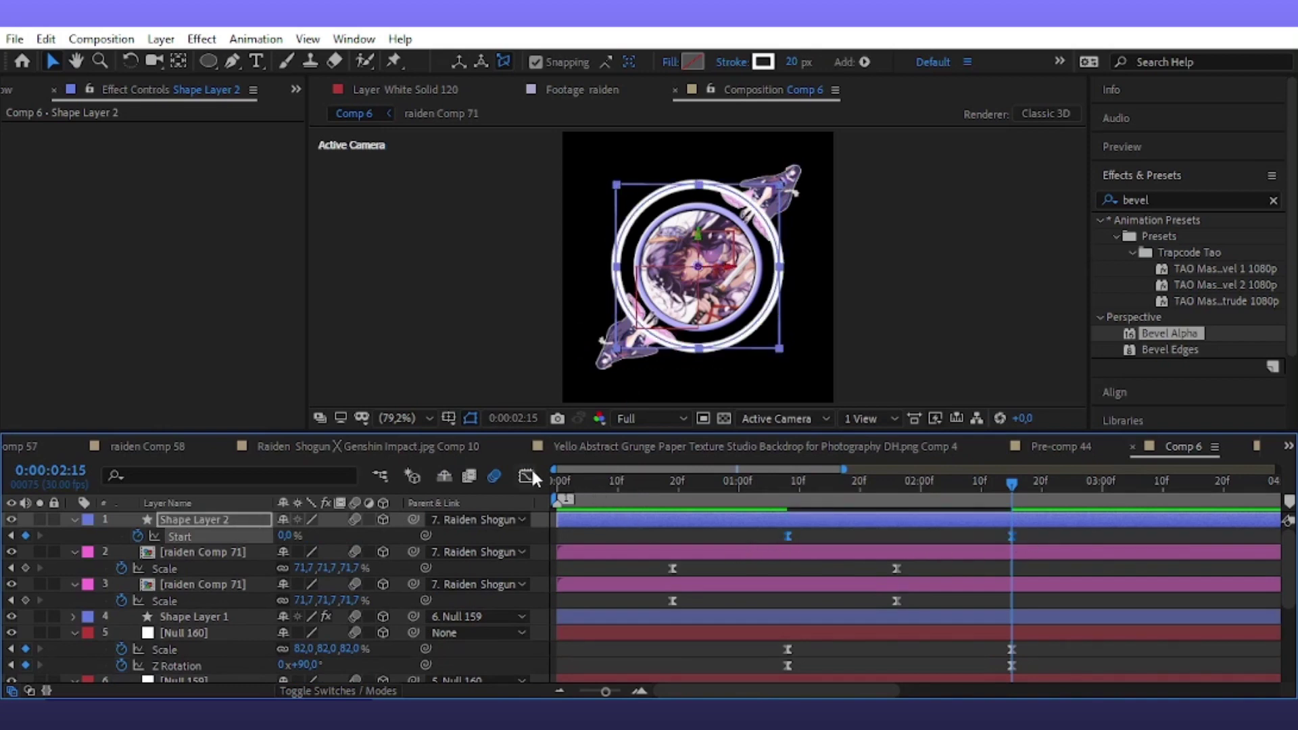
{"action": "left_click", "coordinate": [527, 475]}
{"action": "left_click_drag", "start_coordinate": [1047, 508], "coordinate": [710, 599]}
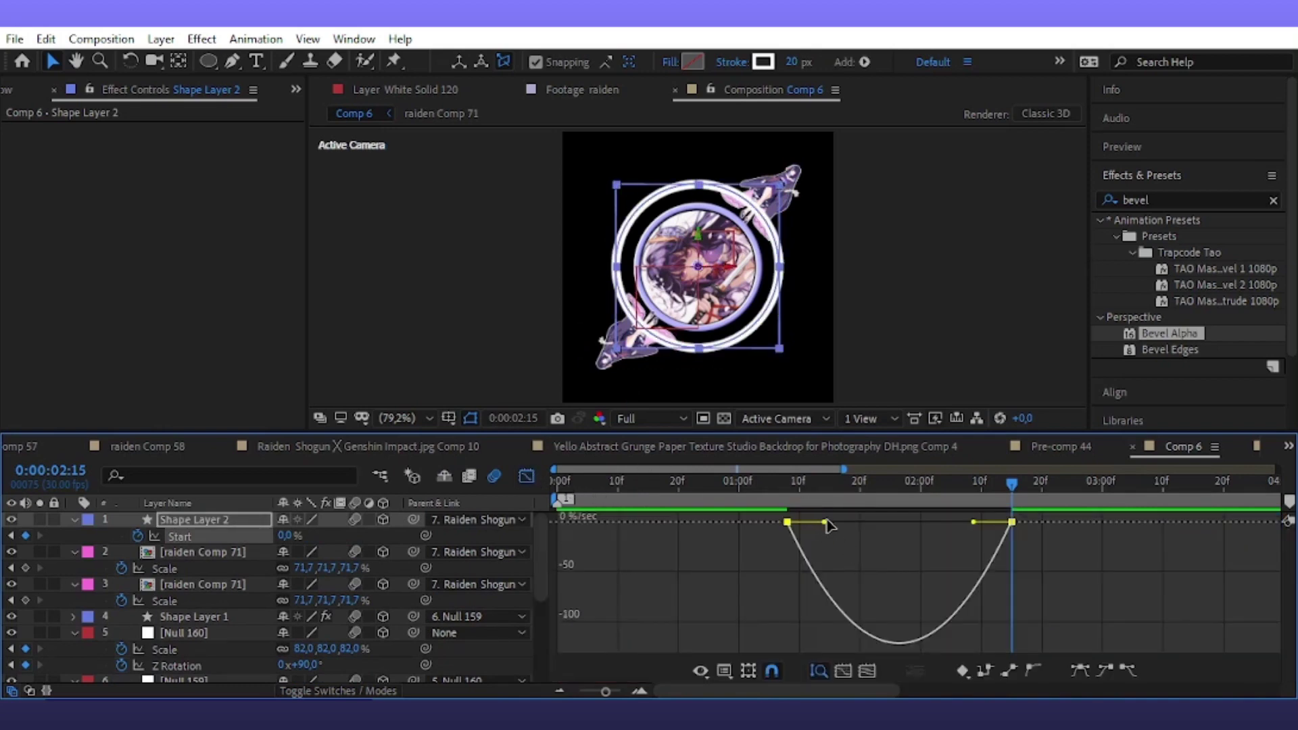
{"action": "left_click_drag", "start_coordinate": [825, 522], "coordinate": [872, 523]}
{"action": "mouse_move", "coordinate": [965, 522]}
{"action": "left_mouse_down"}
{"action": "mouse_move", "coordinate": [873, 522]}
{"action": "mouse_move", "coordinate": [934, 522]}
{"action": "left_mouse_up"}
{"action": "mouse_move", "coordinate": [1011, 500]}
{"action": "left_mouse_down"}
{"action": "mouse_move", "coordinate": [913, 522]}
{"action": "mouse_move", "coordinate": [950, 517]}
{"action": "left_mouse_up"}
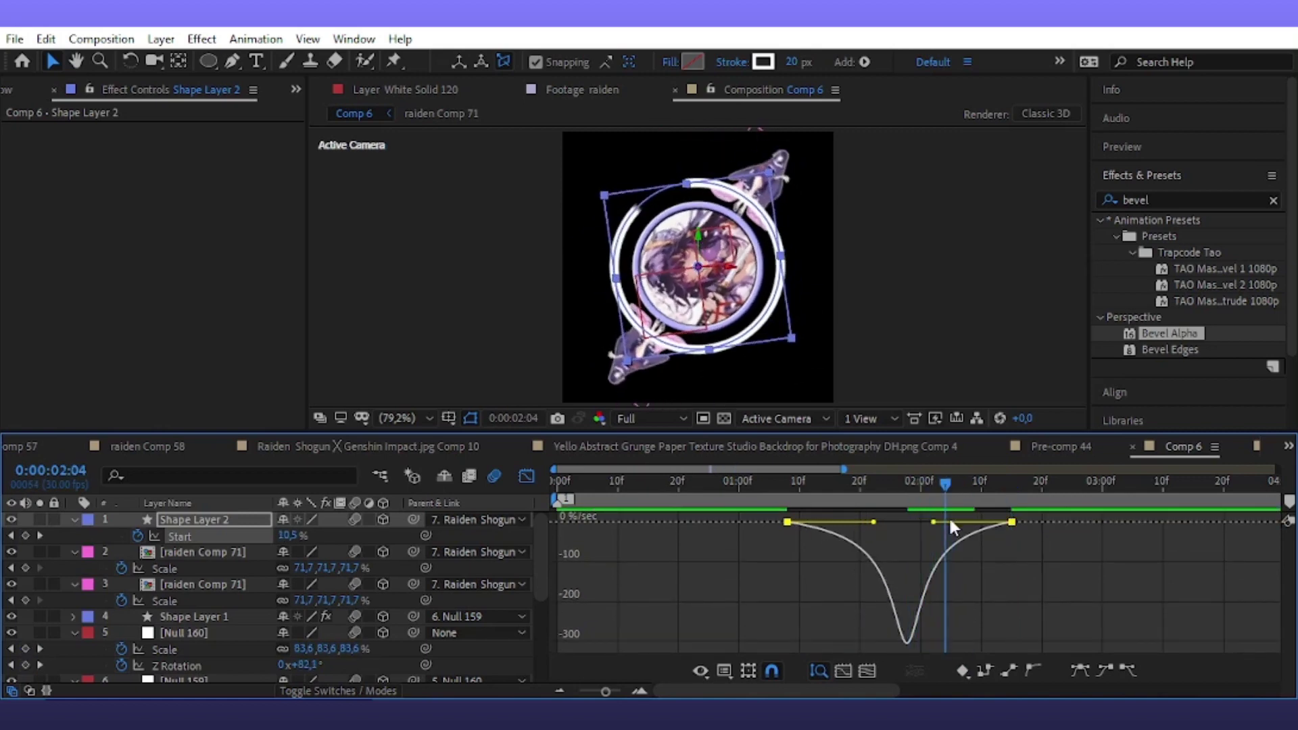
{"action": "left_click", "coordinate": [527, 476]}
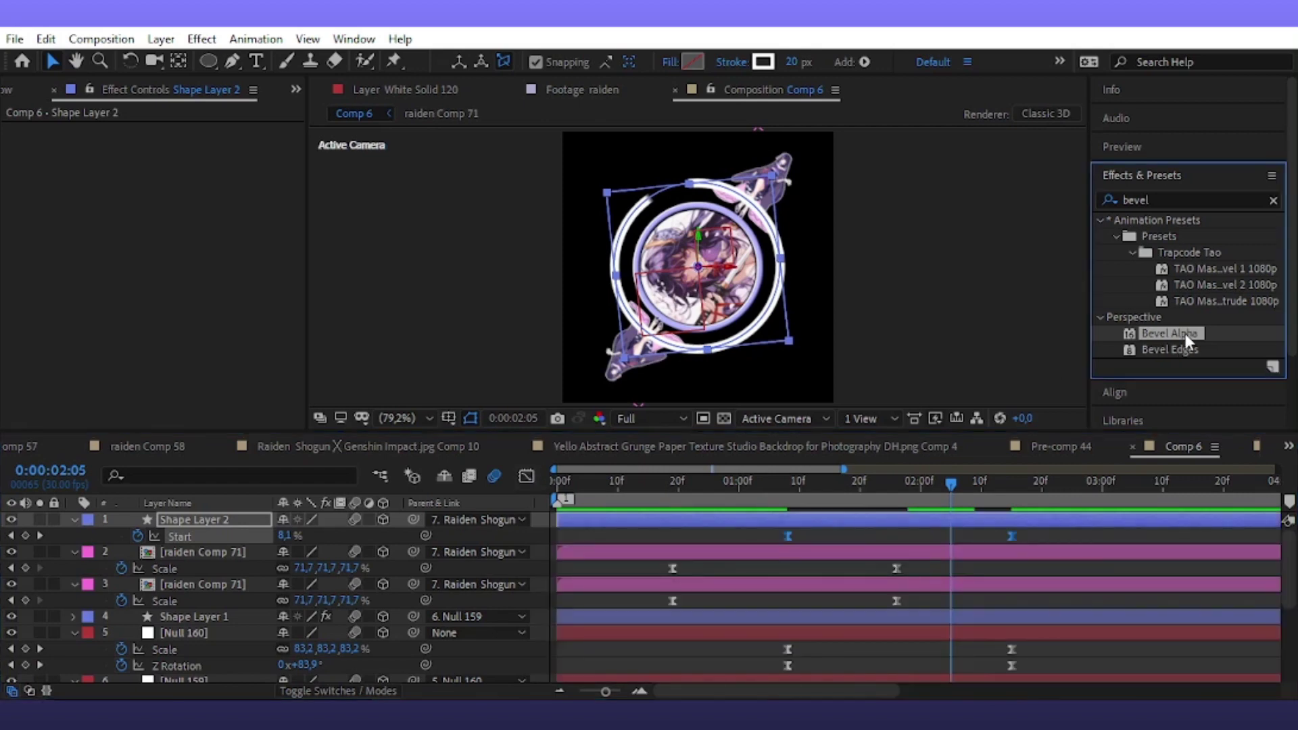
Apply Bevel Alpha to the ring with Edge Thickness 2,90, then fit the view
{"action": "left_click_drag", "start_coordinate": [1180, 335], "coordinate": [264, 198]}
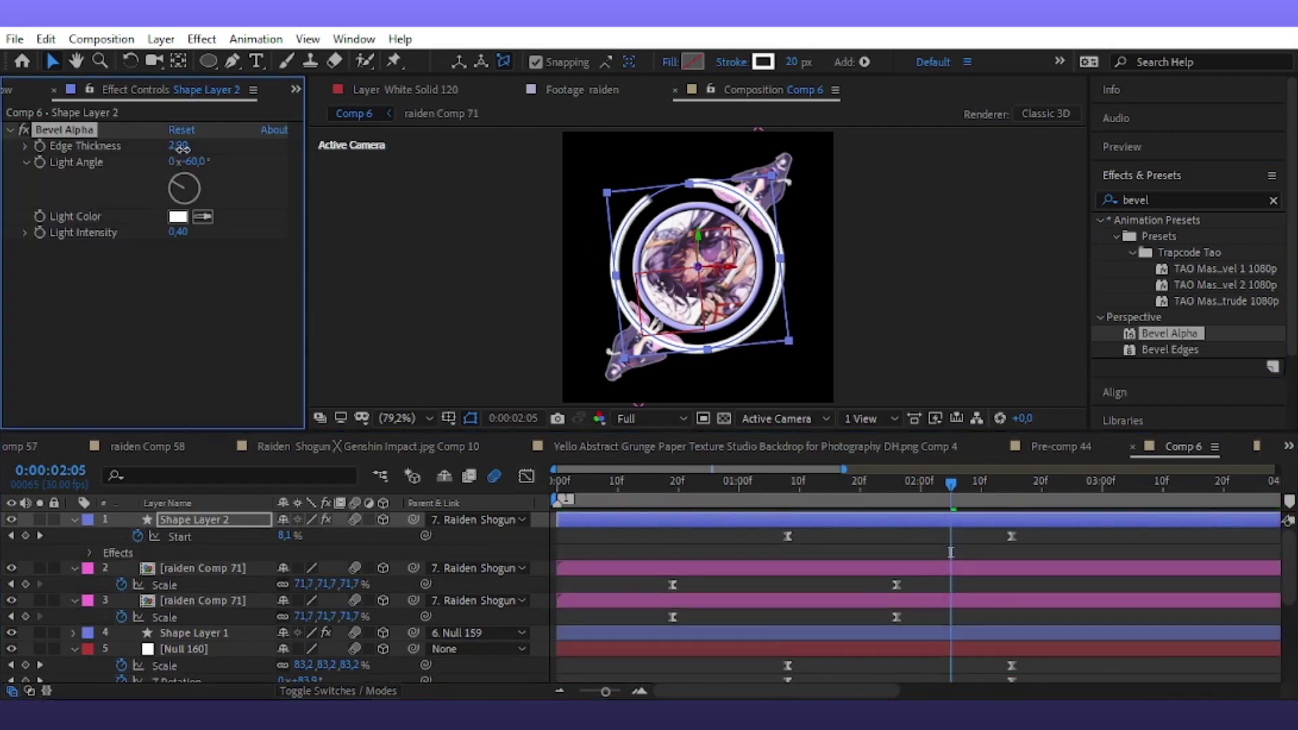
{"action": "left_click_drag", "start_coordinate": [182, 148], "coordinate": [219, 161]}
{"action": "left_click_drag", "start_coordinate": [967, 533], "coordinate": [1006, 532]}
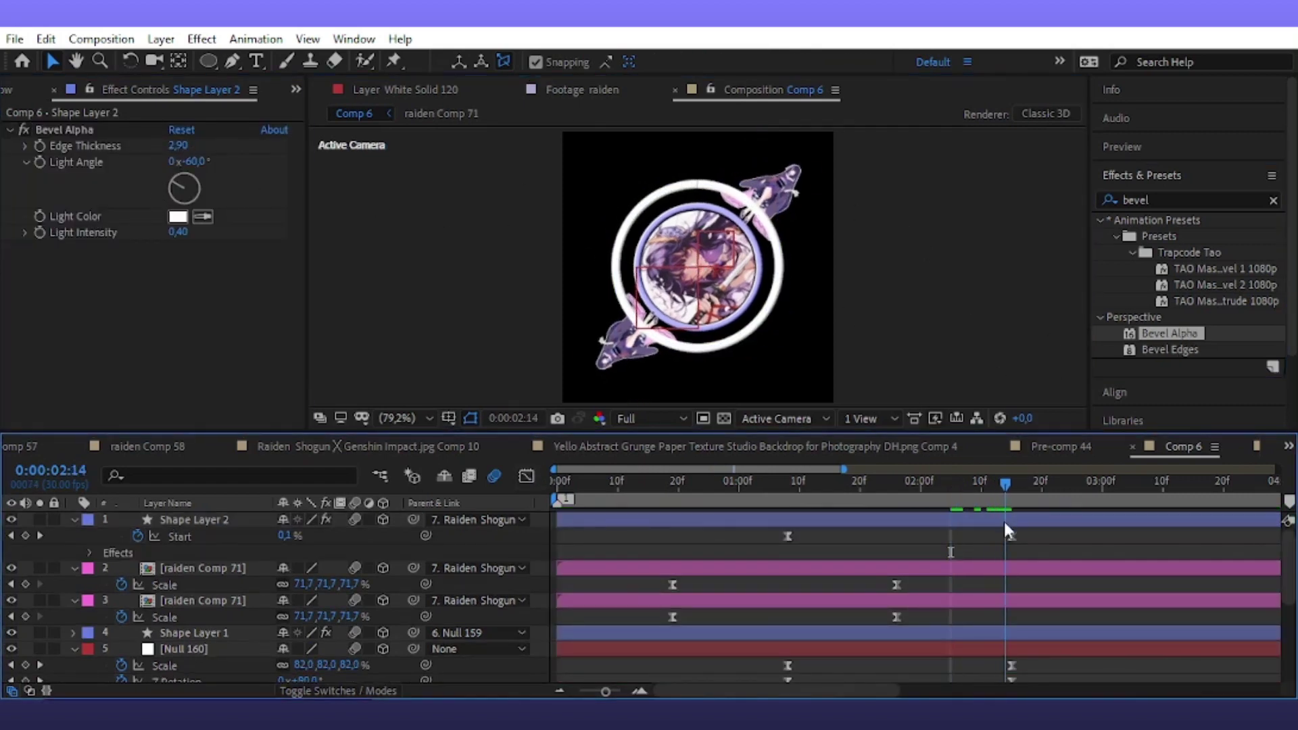
{"action": "key", "text": "period"}
{"action": "key", "text": "period"}
{"action": "key", "text": "period"}
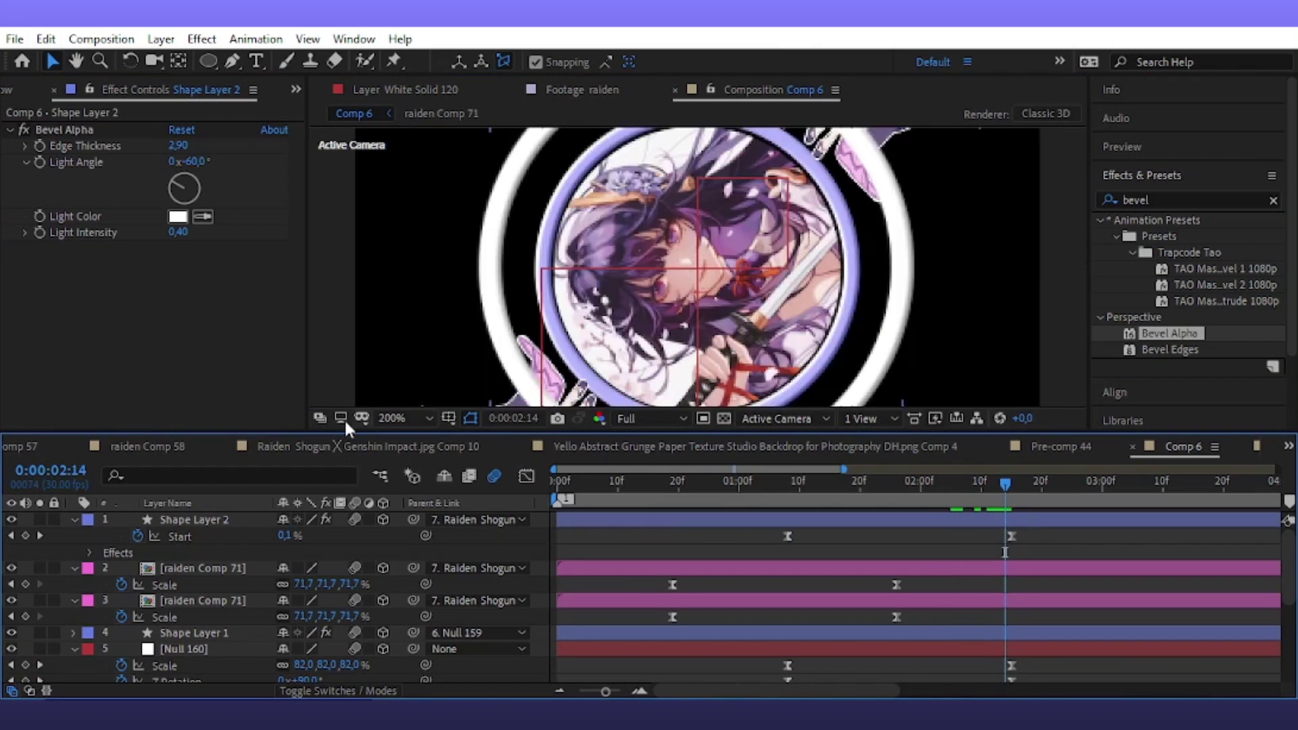
{"action": "left_click", "coordinate": [398, 418]}
{"action": "left_click", "coordinate": [426, 102]}
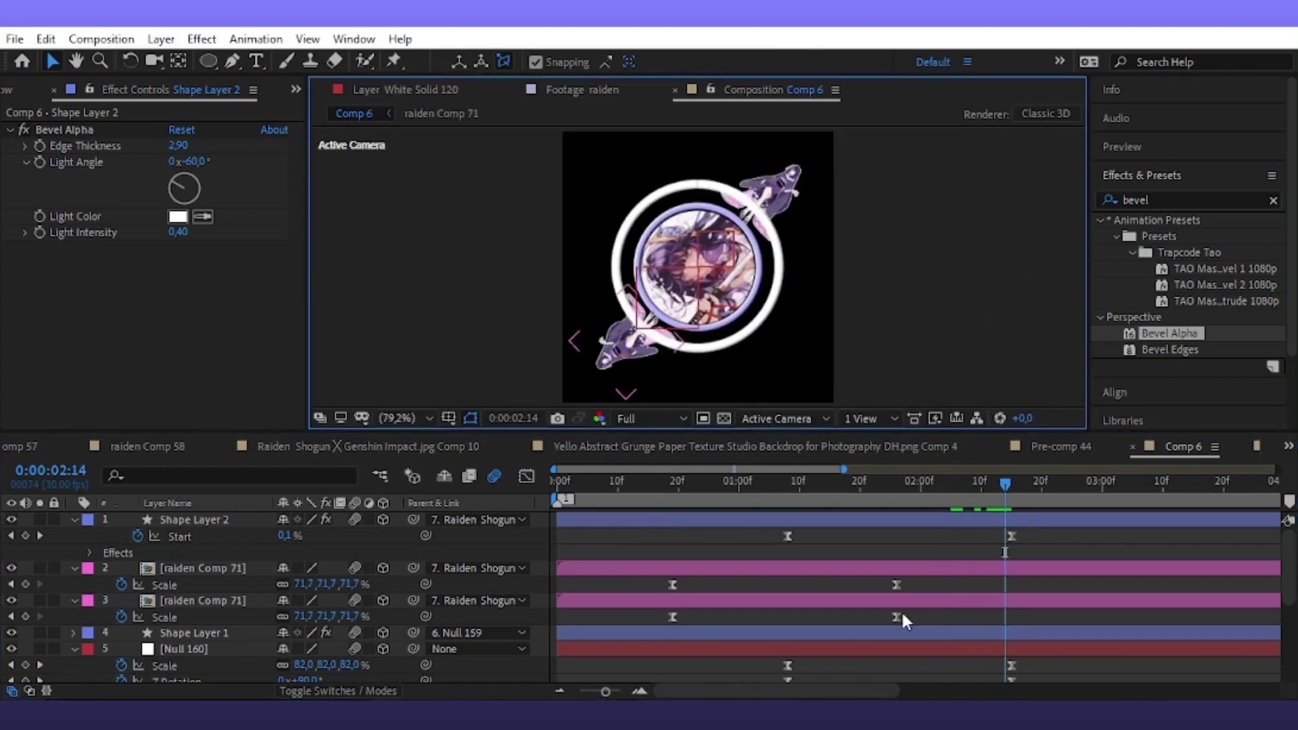
Move both raiden Comp 71 layers to the top of the layer stack
{"action": "left_click", "coordinate": [196, 568]}
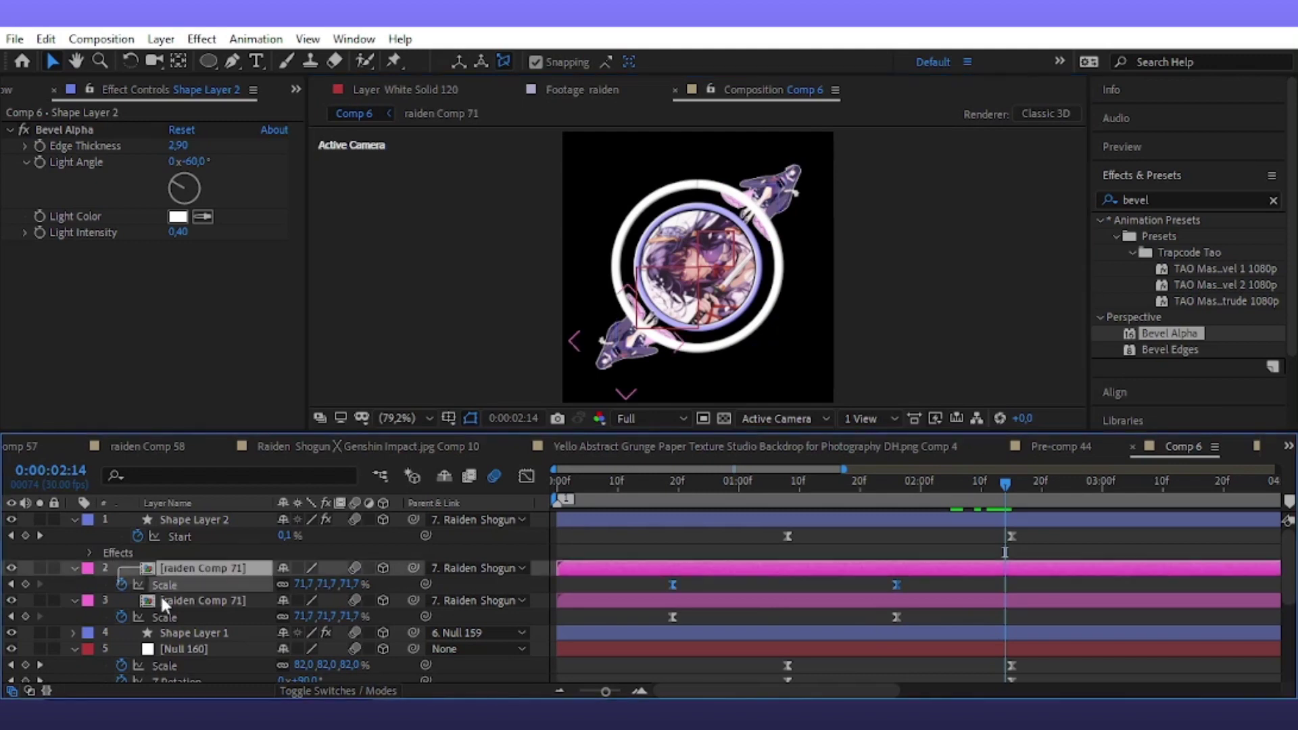
{"action": "left_click", "coordinate": [202, 601], "text": "shift"}
{"action": "left_click_drag", "start_coordinate": [203, 600], "coordinate": [215, 515]}
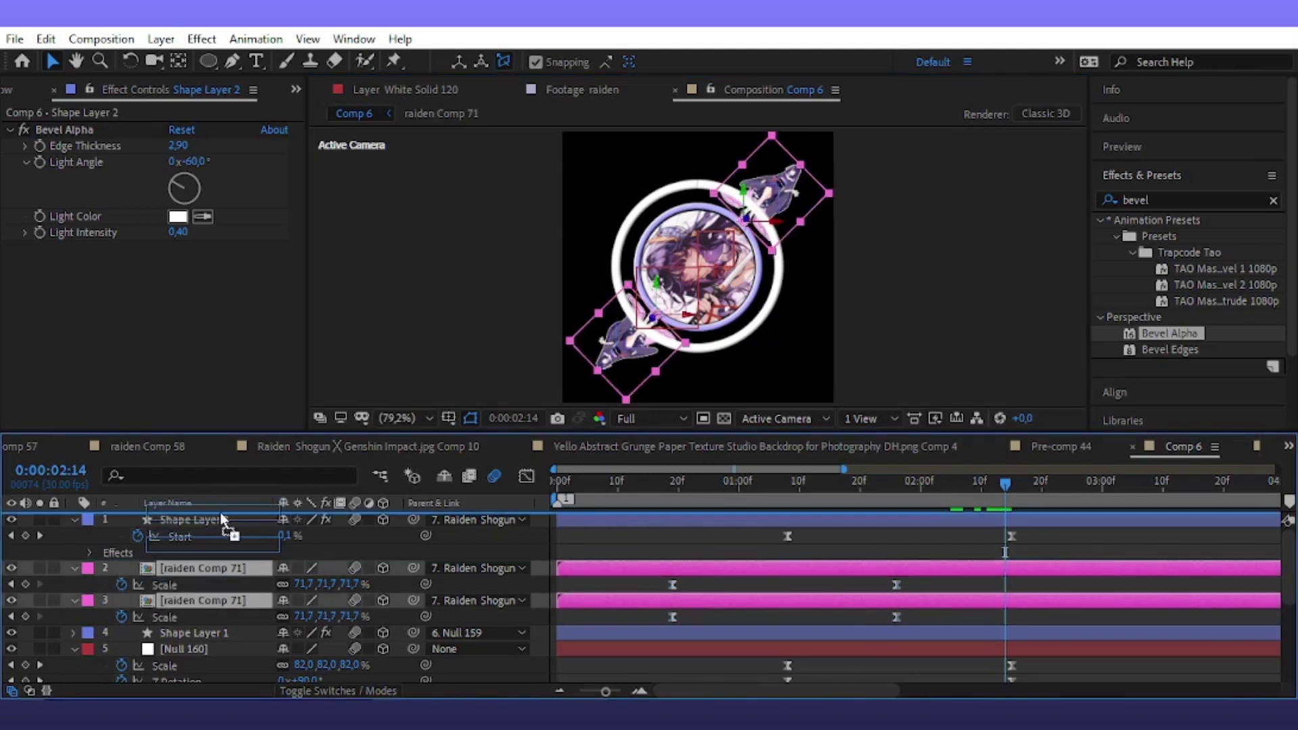
{"action": "left_click", "coordinate": [1015, 287]}
{"action": "scroll", "coordinate": [432, 591], "scroll_direction": "down", "scroll_amount": 5}
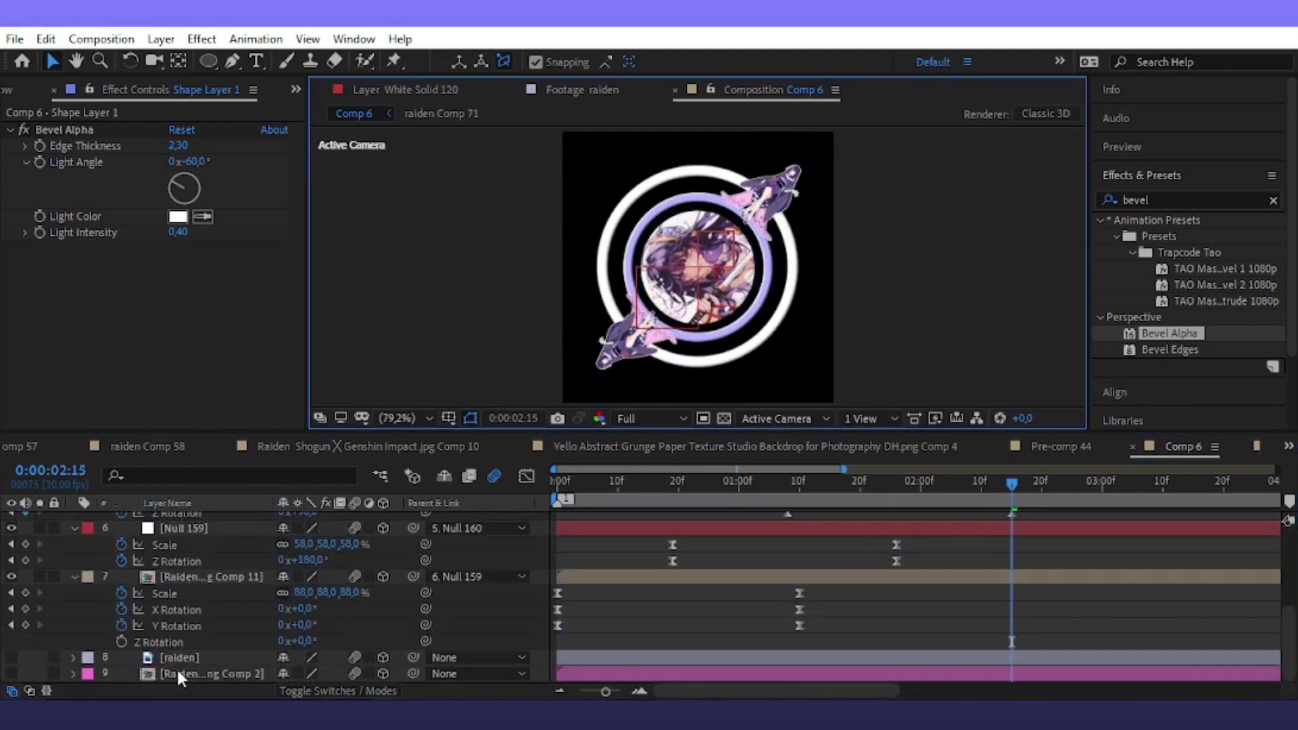
Enable the full-body Raiden layer, move it to the top, open its pre-comp and save
{"action": "left_click", "coordinate": [177, 671]}
{"action": "left_click", "coordinate": [10, 672]}
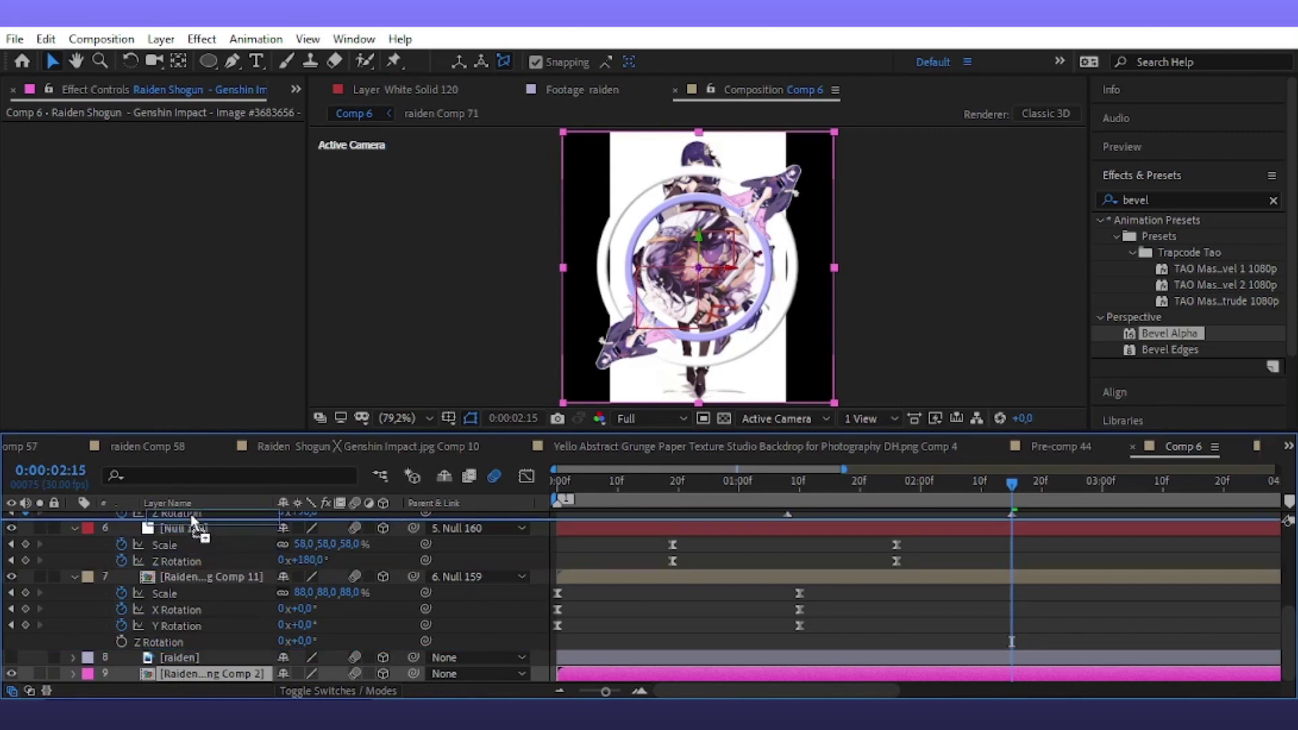
{"action": "left_click_drag", "start_coordinate": [184, 672], "coordinate": [196, 520]}
{"action": "double_click", "coordinate": [660, 515]}
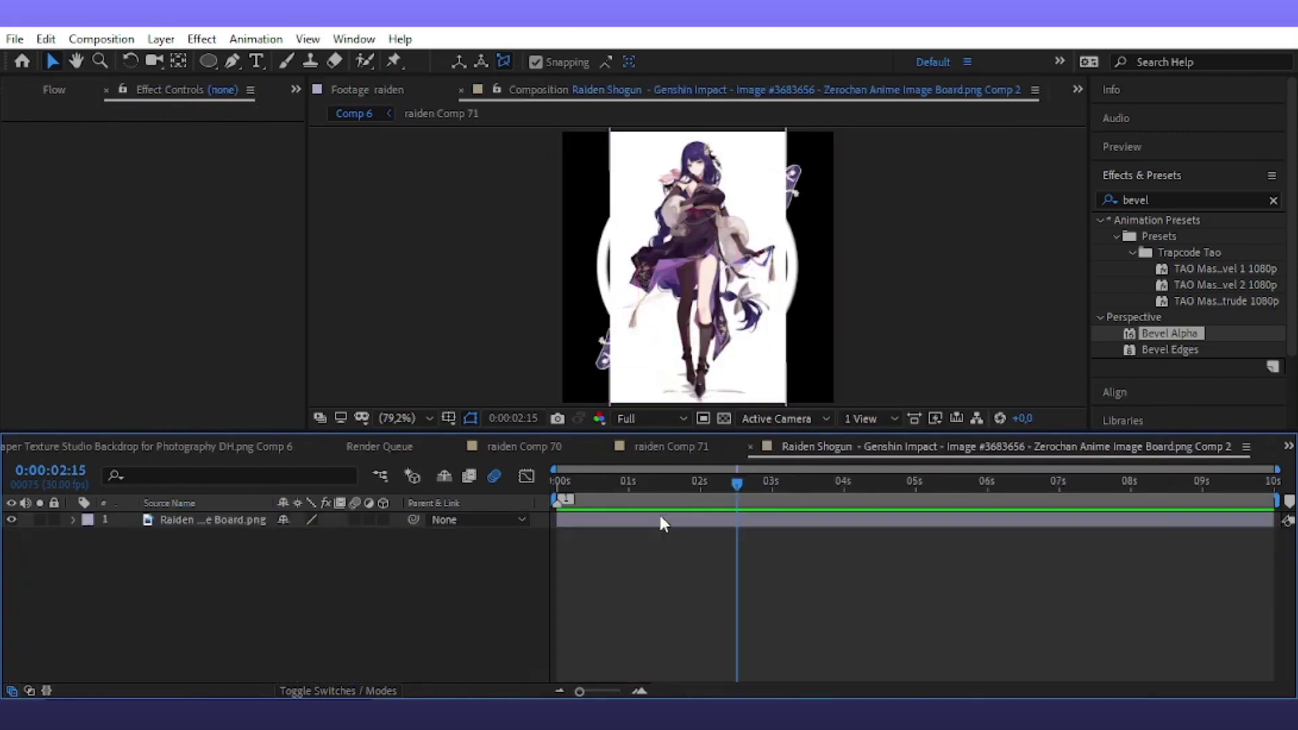
{"action": "key", "text": "ctrl+s"}
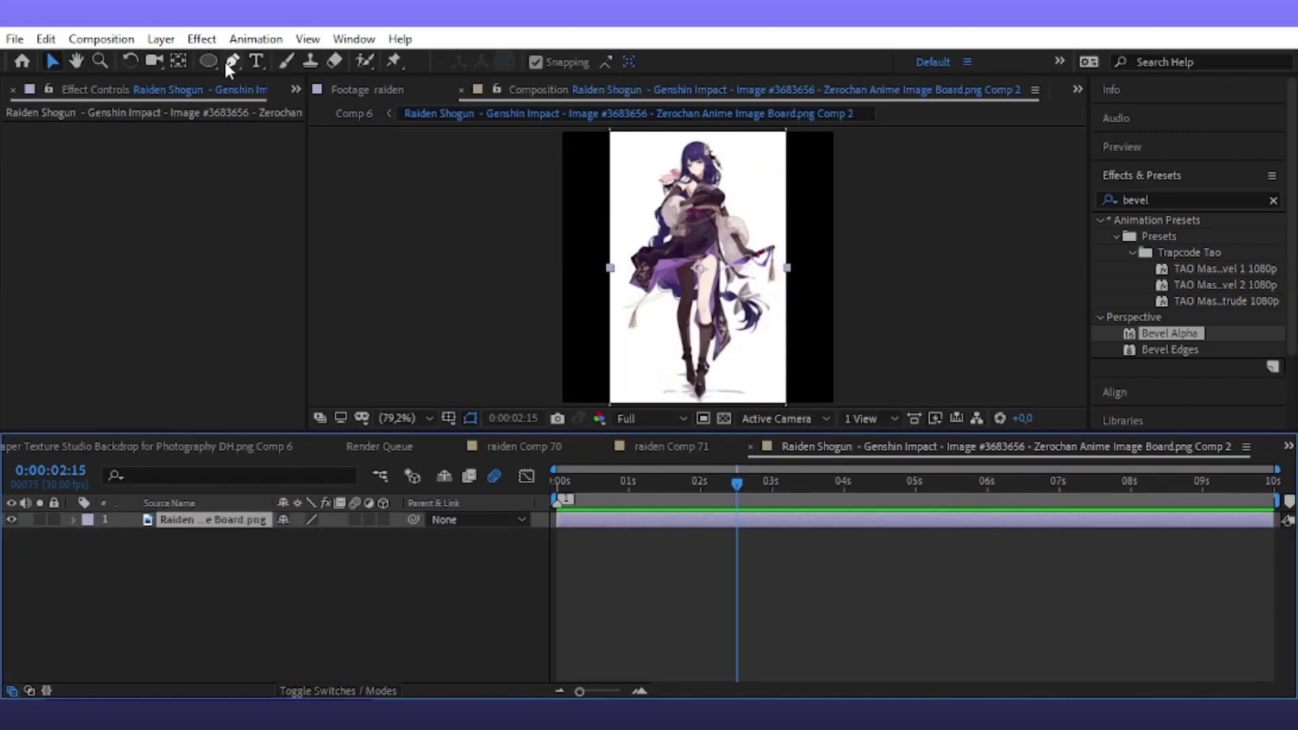
Resize the pre-comp to 242 × 360 px and extend the second Raiden layer to the end
{"action": "left_click", "coordinate": [102, 39]}
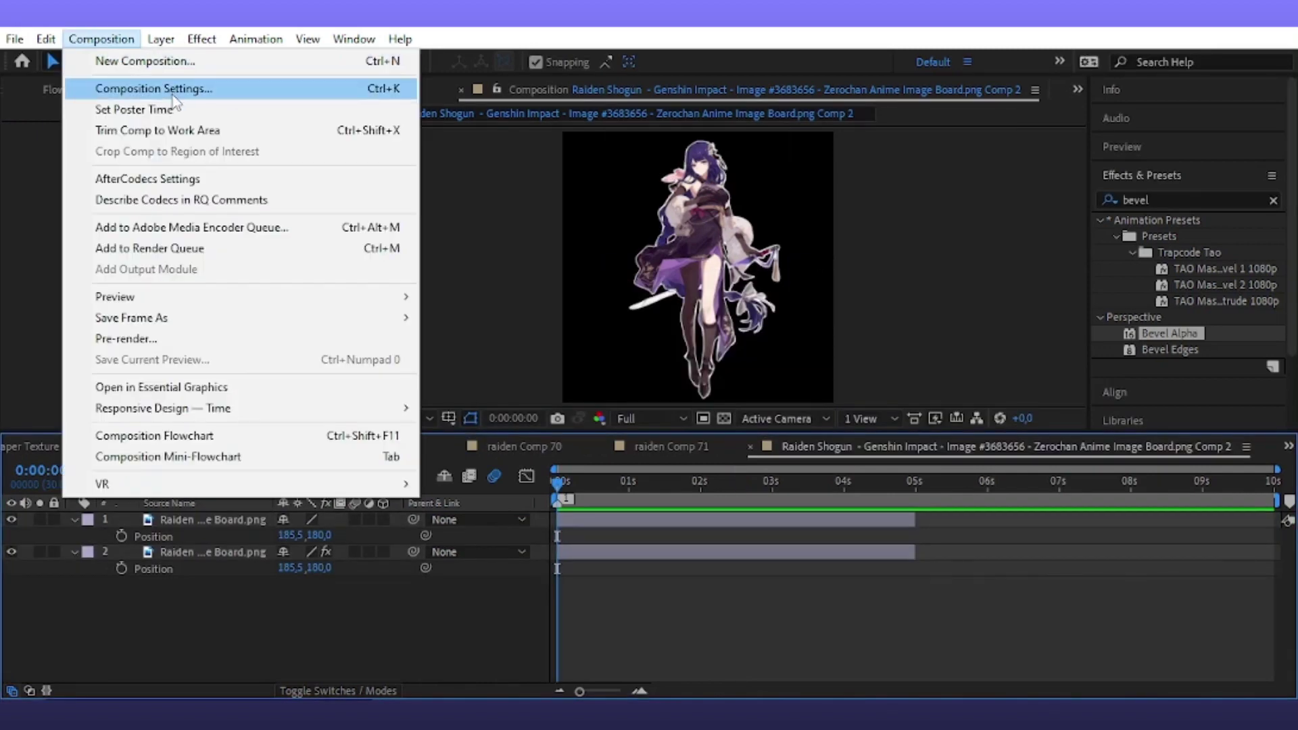
{"action": "left_click", "coordinate": [115, 91]}
{"action": "left_click_drag", "start_coordinate": [520, 41], "coordinate": [458, 473]}
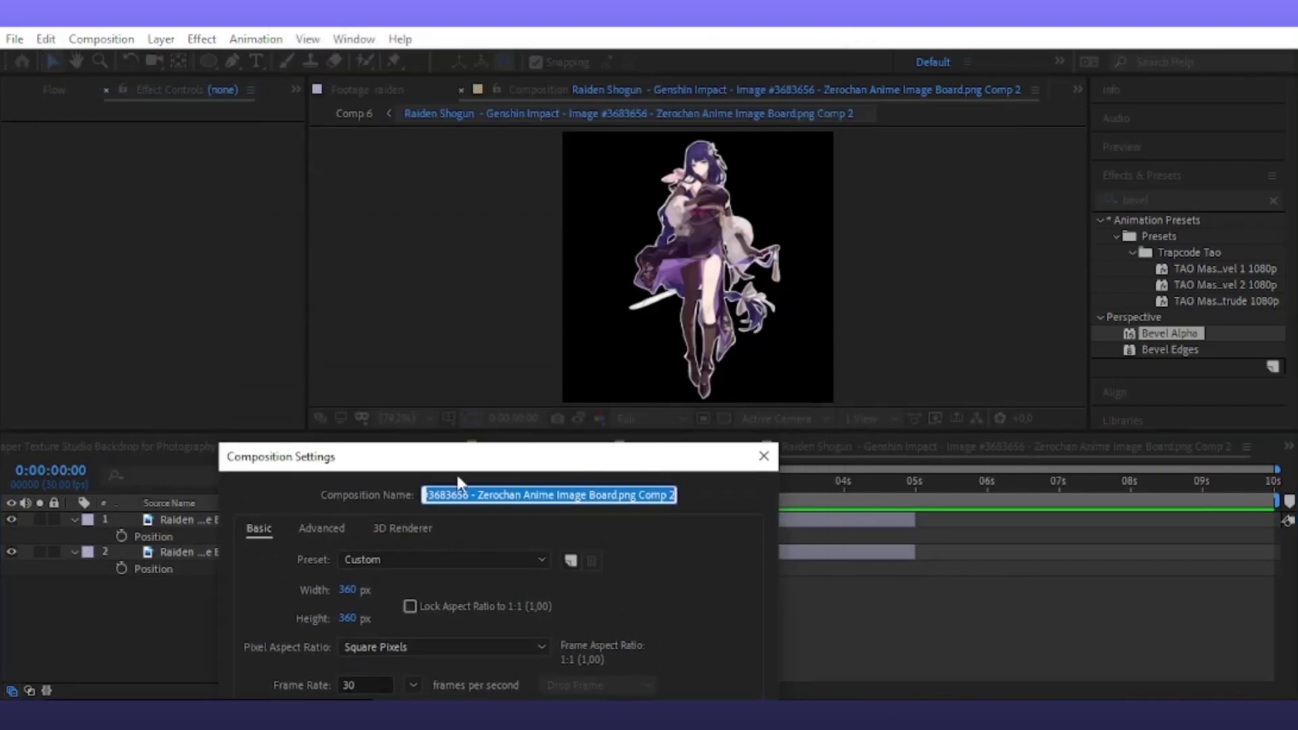
{"action": "mouse_move", "coordinate": [356, 598]}
{"action": "left_mouse_down"}
{"action": "mouse_move", "coordinate": [289, 607]}
{"action": "mouse_move", "coordinate": [342, 593]}
{"action": "left_mouse_up"}
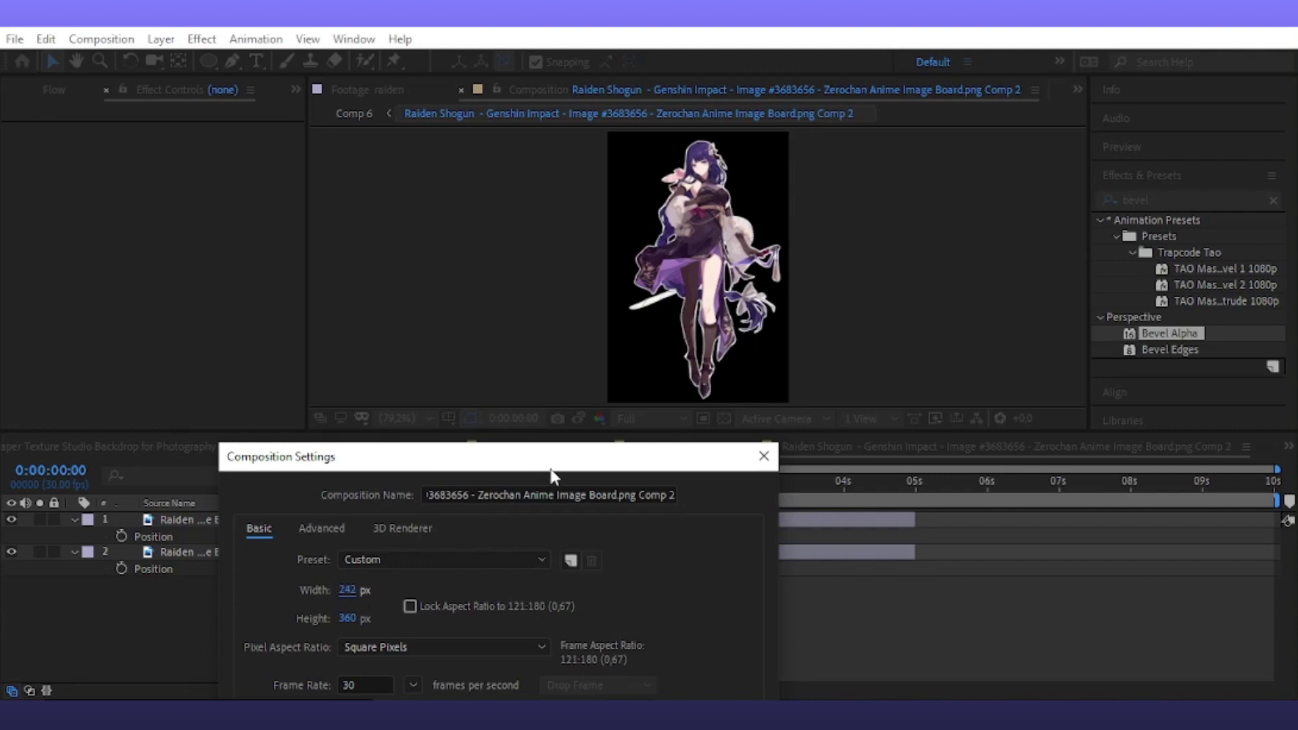
{"action": "left_click_drag", "start_coordinate": [598, 467], "coordinate": [667, 76]}
{"action": "left_click", "coordinate": [687, 541]}
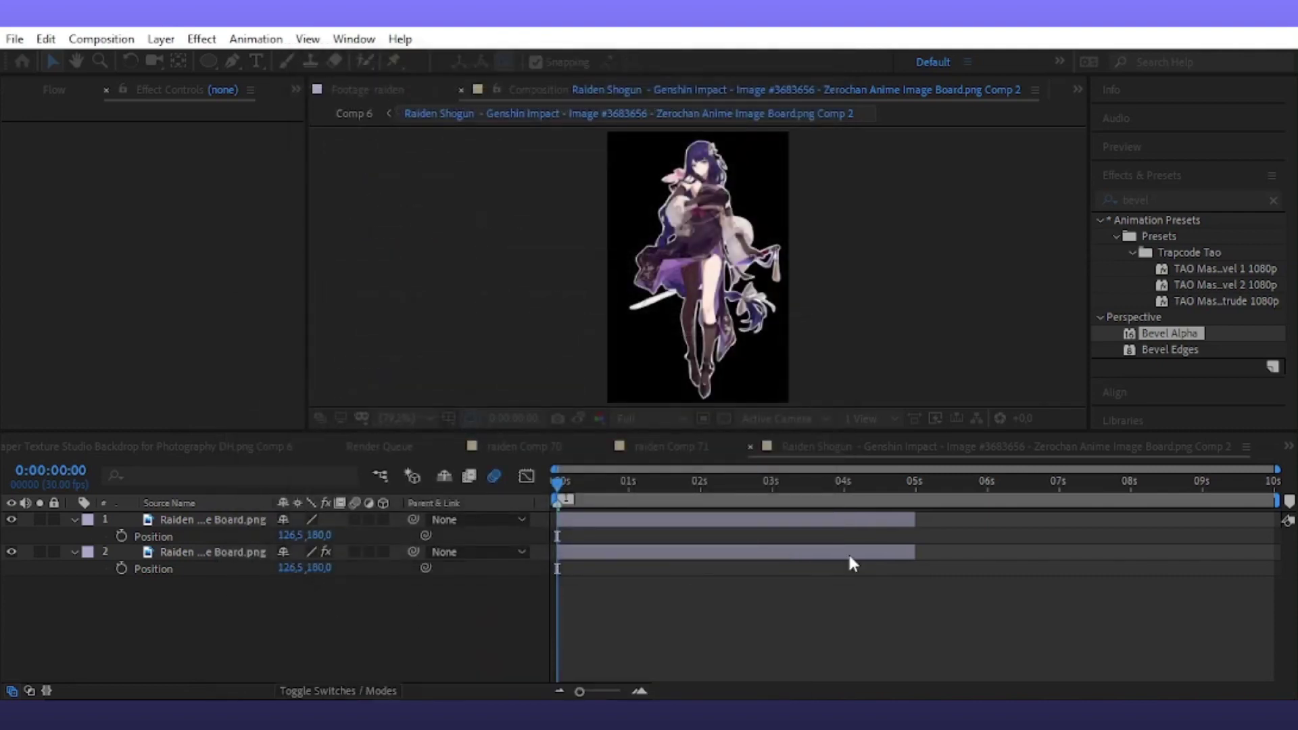
{"action": "left_click_drag", "start_coordinate": [917, 549], "coordinate": [1280, 549]}
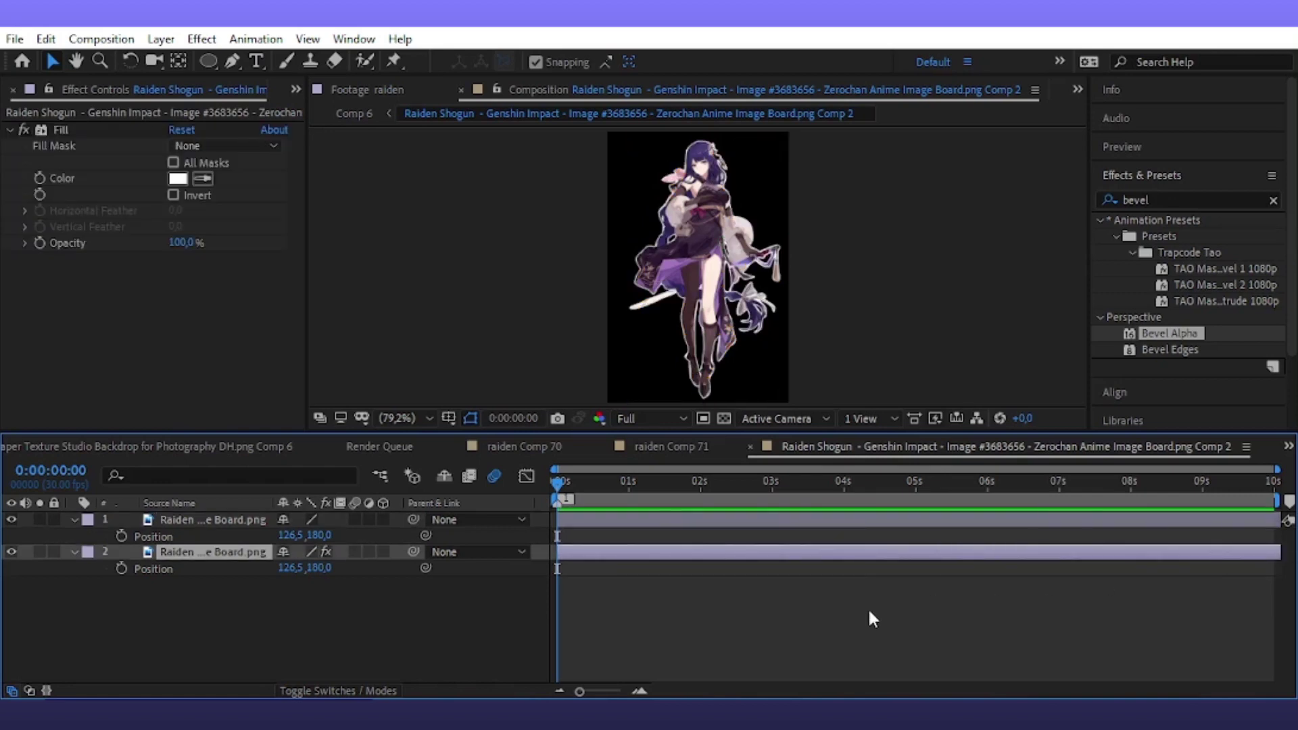
Switch back to Comp 6 from the composition list
{"action": "left_click", "coordinate": [854, 90]}
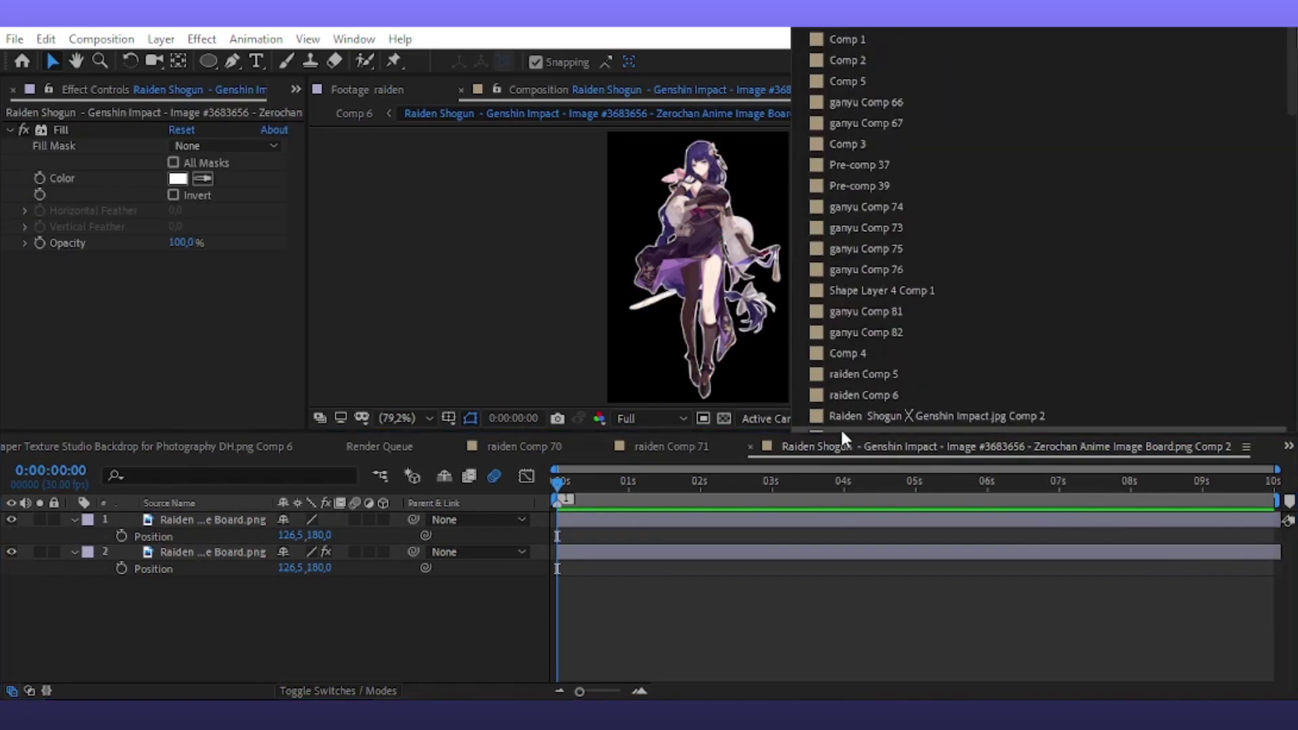
{"action": "scroll", "coordinate": [894, 233], "scroll_direction": "down", "scroll_amount": 5}
{"action": "scroll", "coordinate": [894, 240], "scroll_direction": "down", "scroll_amount": 5}
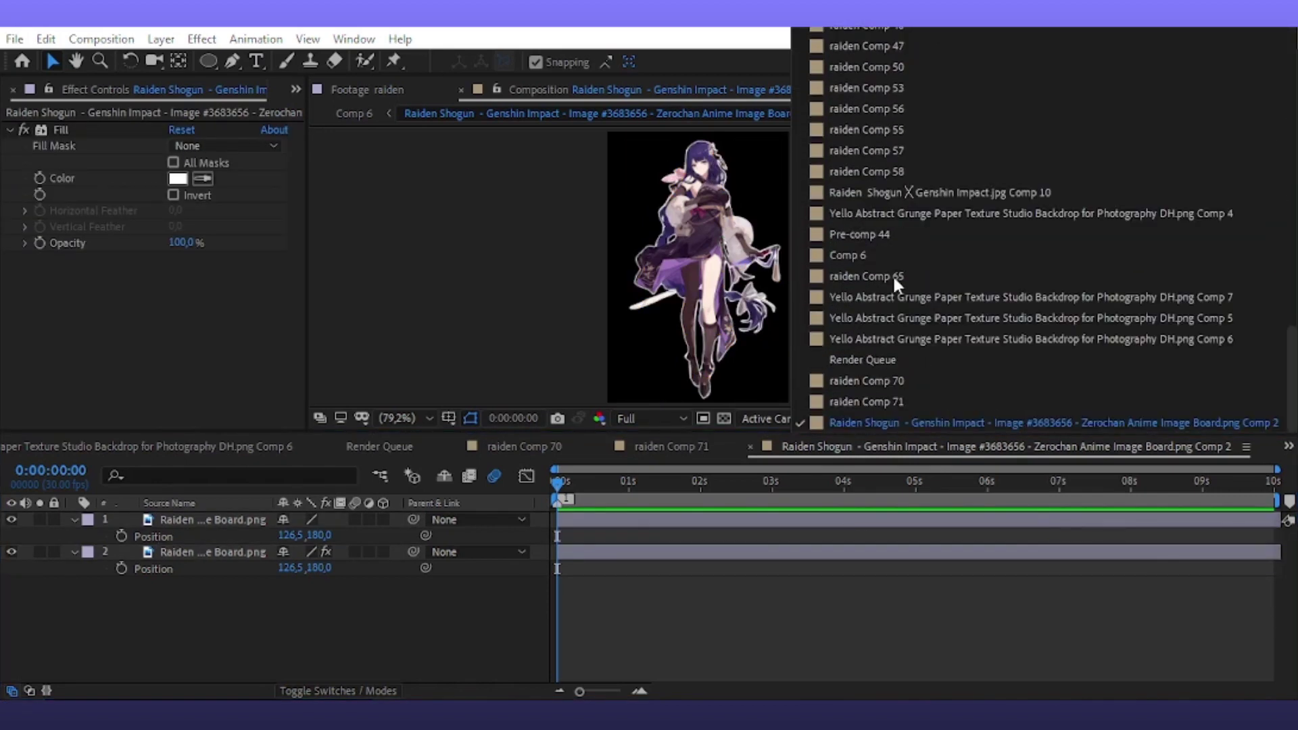
{"action": "left_click", "coordinate": [880, 274]}
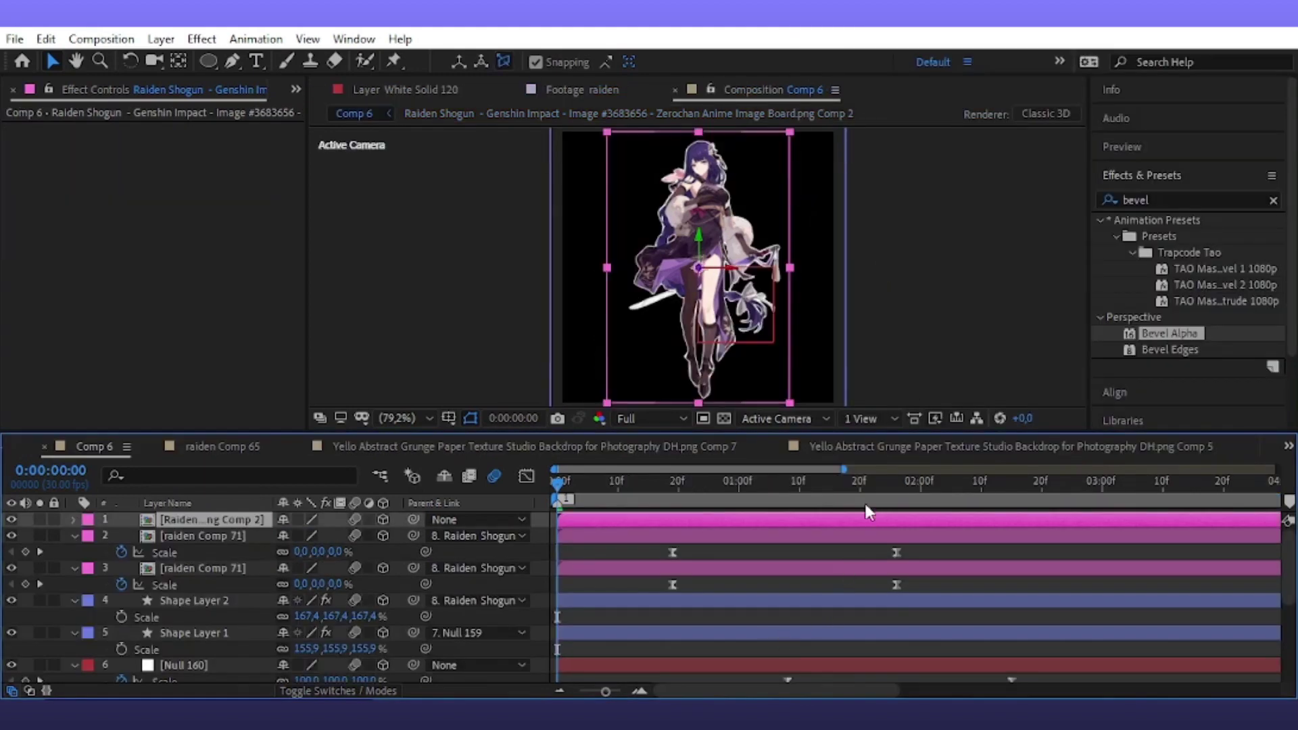
At 0:00:02:27, move the Raiden cutout's anchor point to its bottom centre
{"action": "left_click_drag", "start_coordinate": [864, 501], "coordinate": [1088, 583]}
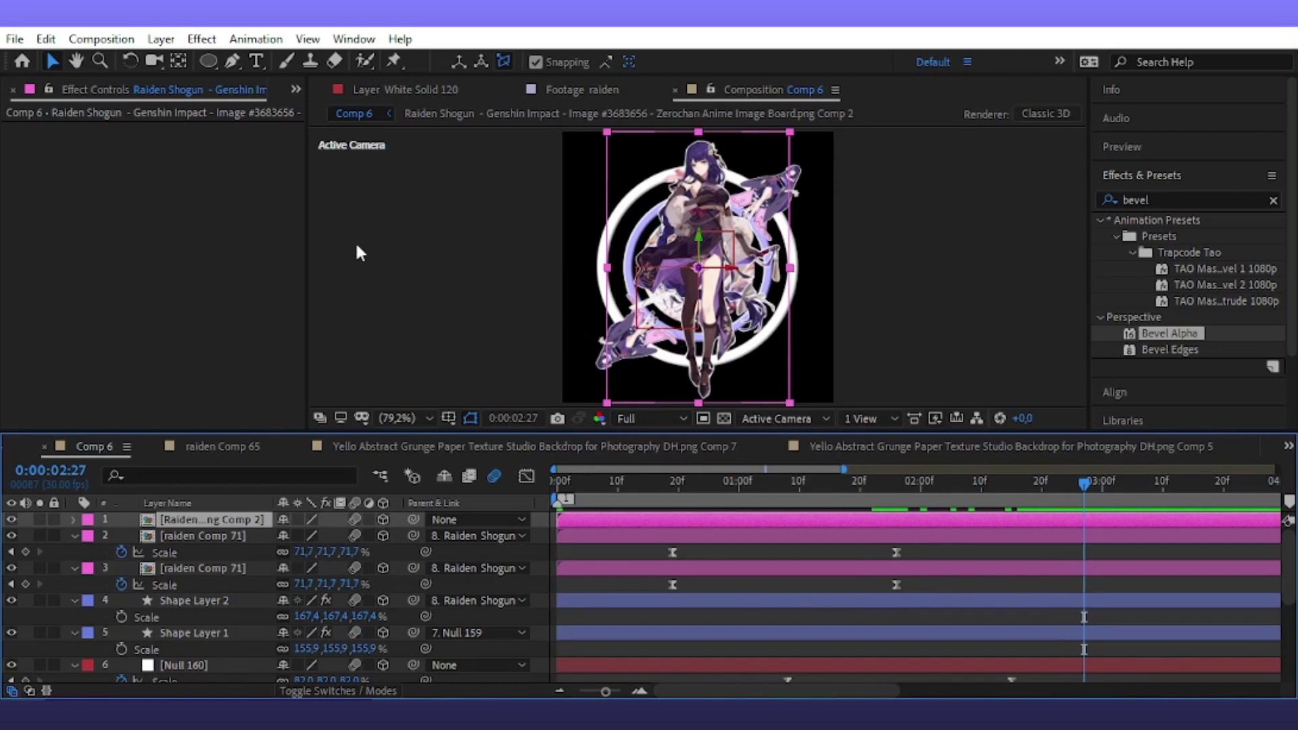
{"action": "left_click", "coordinate": [179, 61]}
{"action": "left_click_drag", "start_coordinate": [698, 268], "coordinate": [700, 402]}
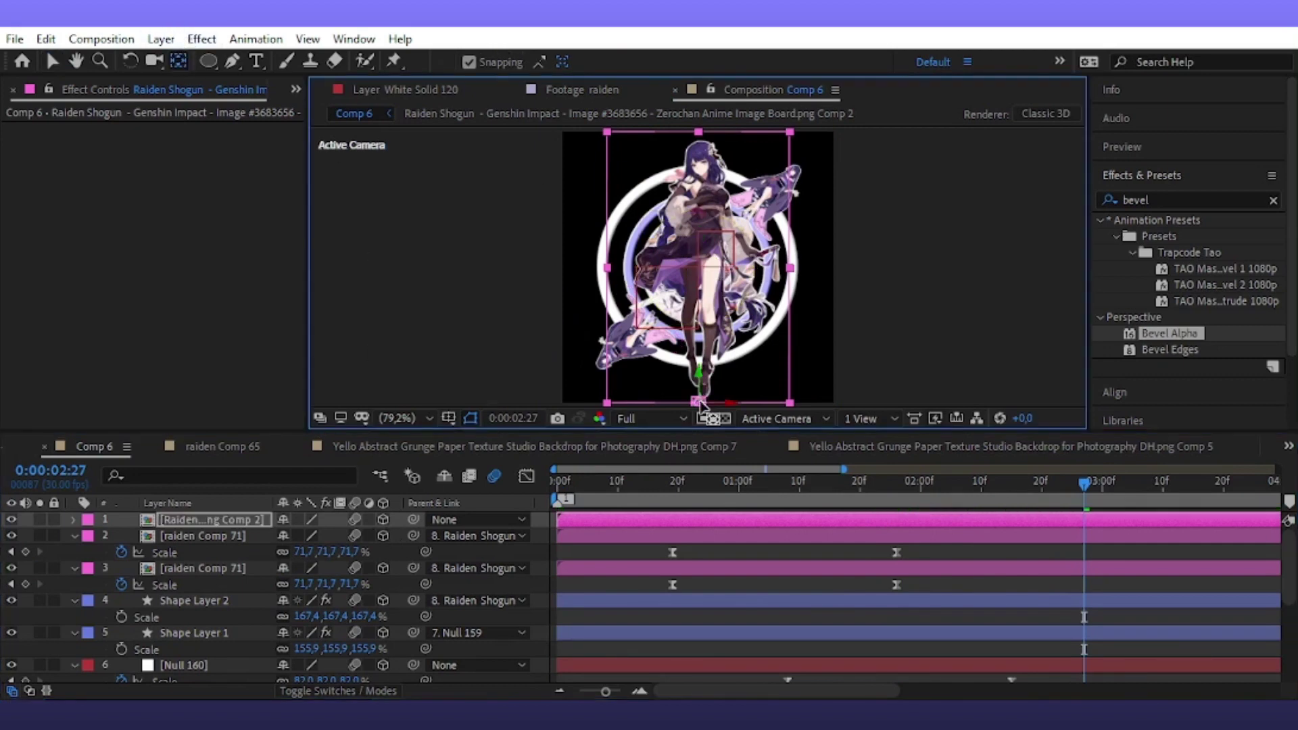
{"action": "key", "text": "v"}
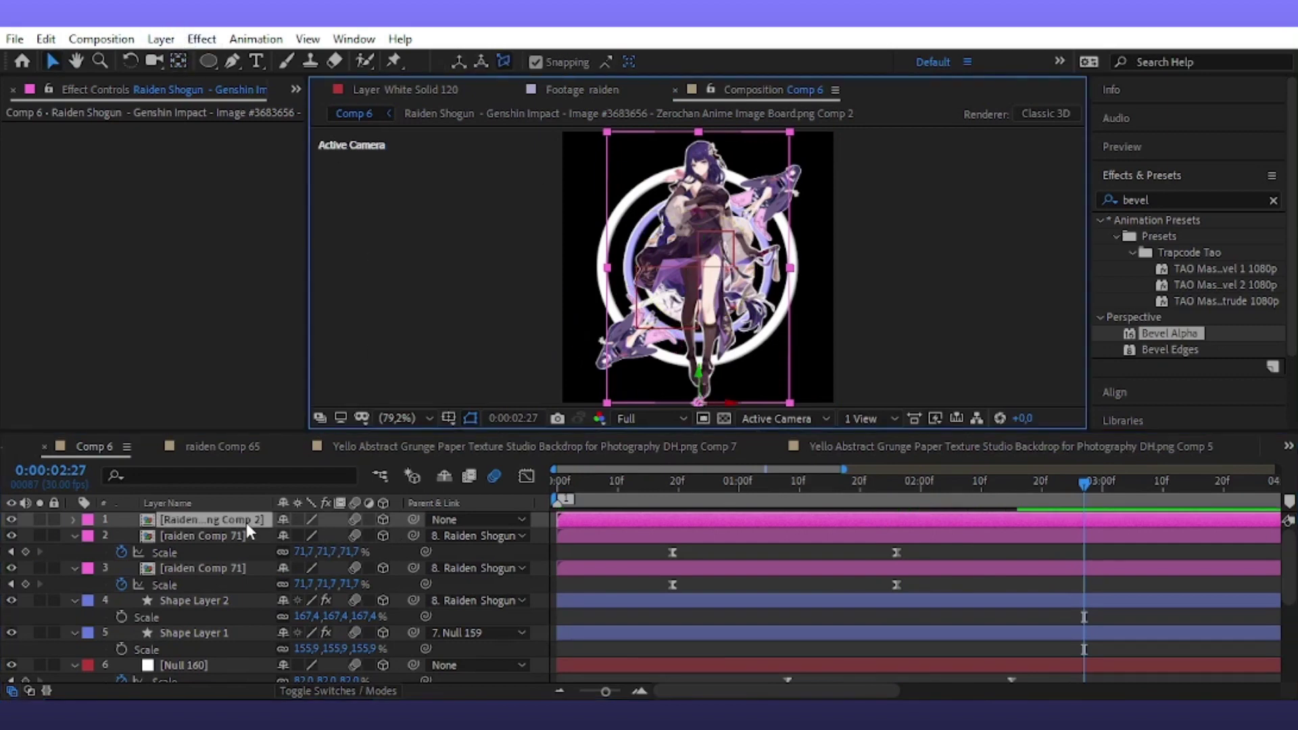
Tilt the cutout -45°, move it to the top-left and scale it to 37%
{"action": "key", "text": "s"}
{"action": "mouse_move", "coordinate": [331, 536]}
{"action": "left_mouse_down"}
{"action": "mouse_move", "coordinate": [350, 560]}
{"action": "mouse_move", "coordinate": [276, 592]}
{"action": "left_mouse_up"}
{"action": "key", "text": "r"}
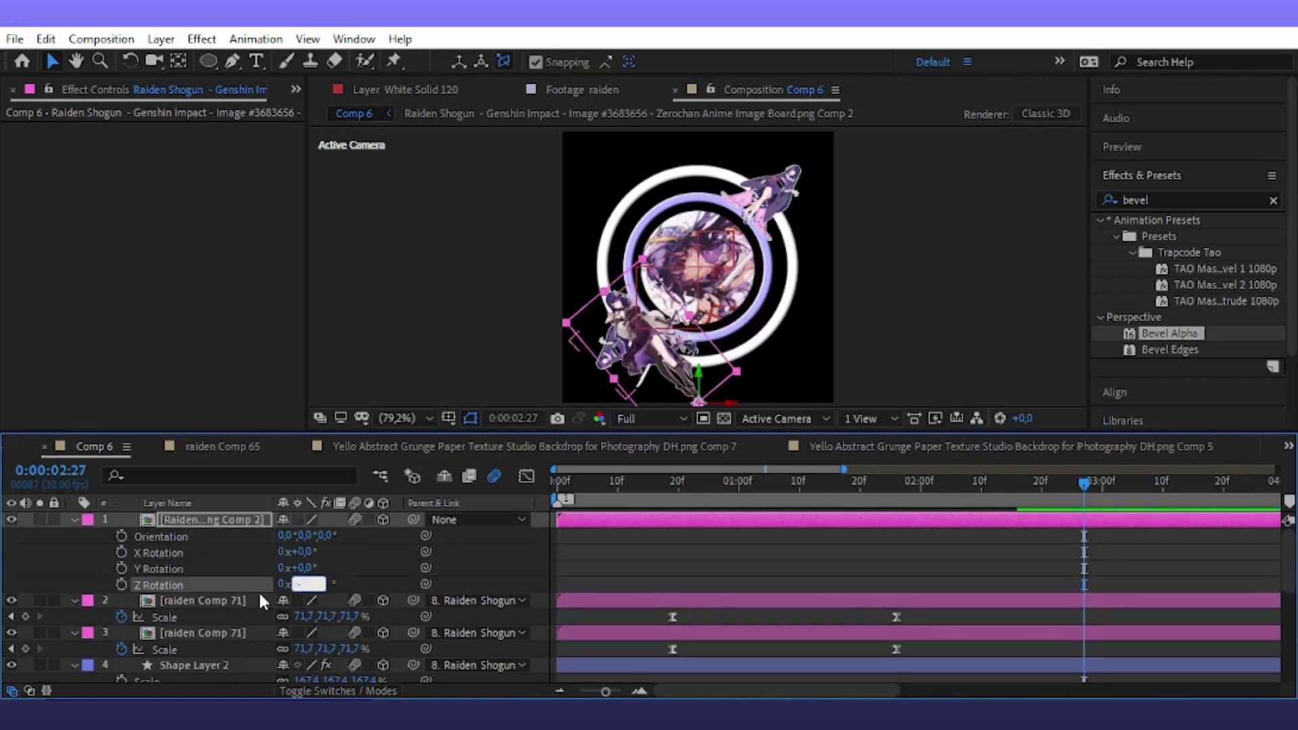
{"action": "type", "text": "-45"}
{"action": "key", "text": "Return"}
{"action": "left_click_drag", "start_coordinate": [662, 400], "coordinate": [620, 174]}
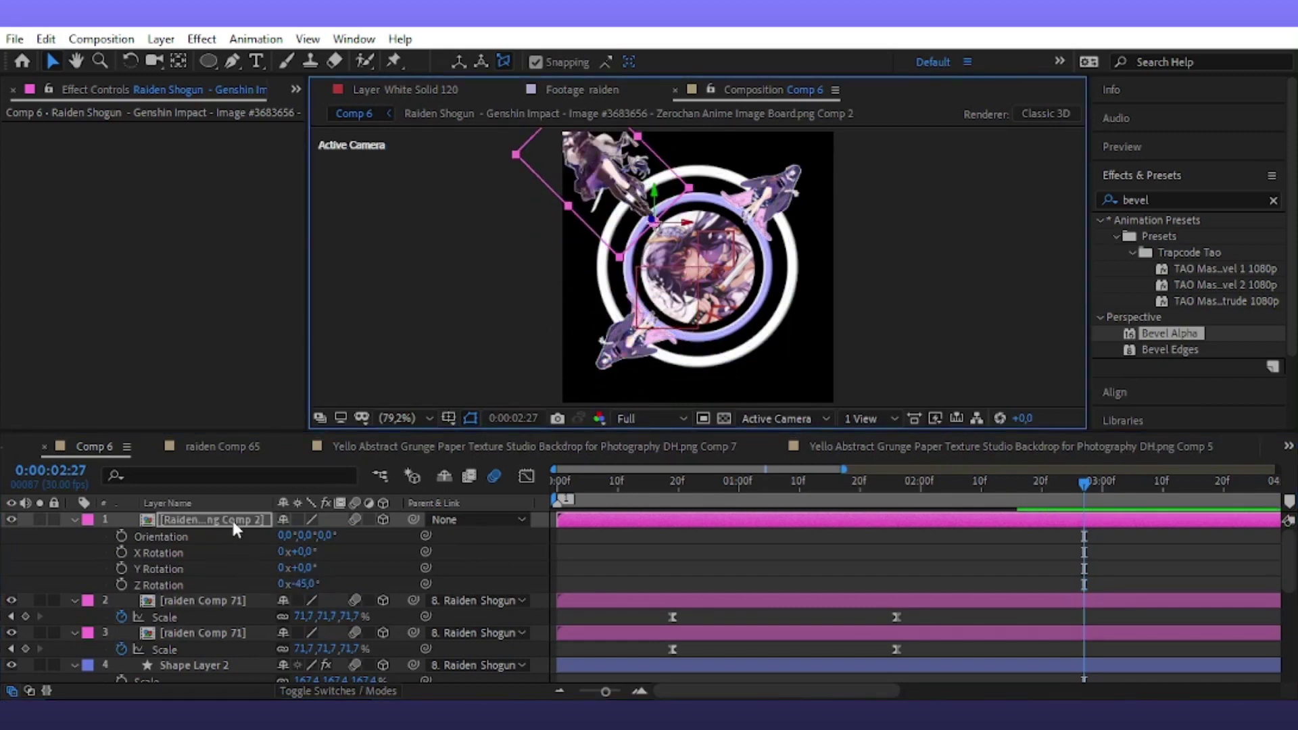
{"action": "key", "text": "s"}
{"action": "left_click_drag", "start_coordinate": [349, 534], "coordinate": [344, 541]}
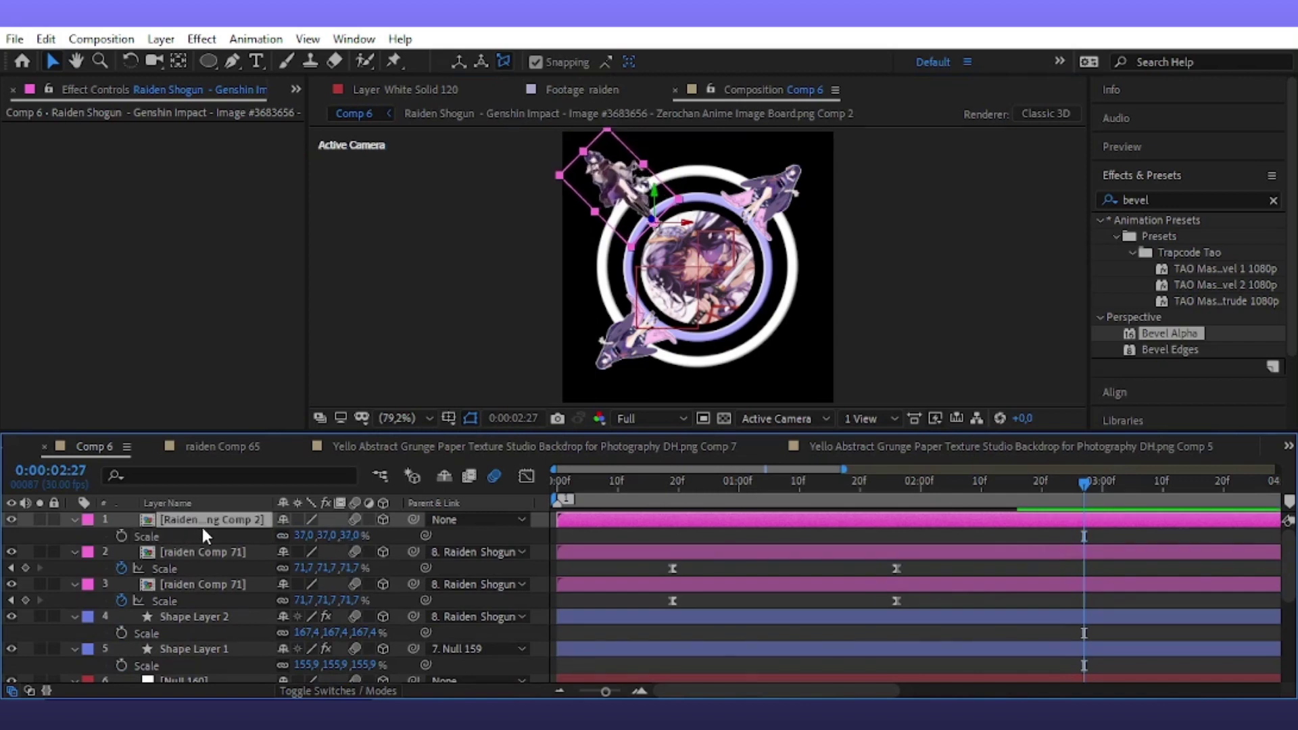
Duplicate the cutout, rotate the copy 145° and place it at the bottom-right
{"action": "key", "text": "ctrl+d"}
{"action": "key", "text": "r"}
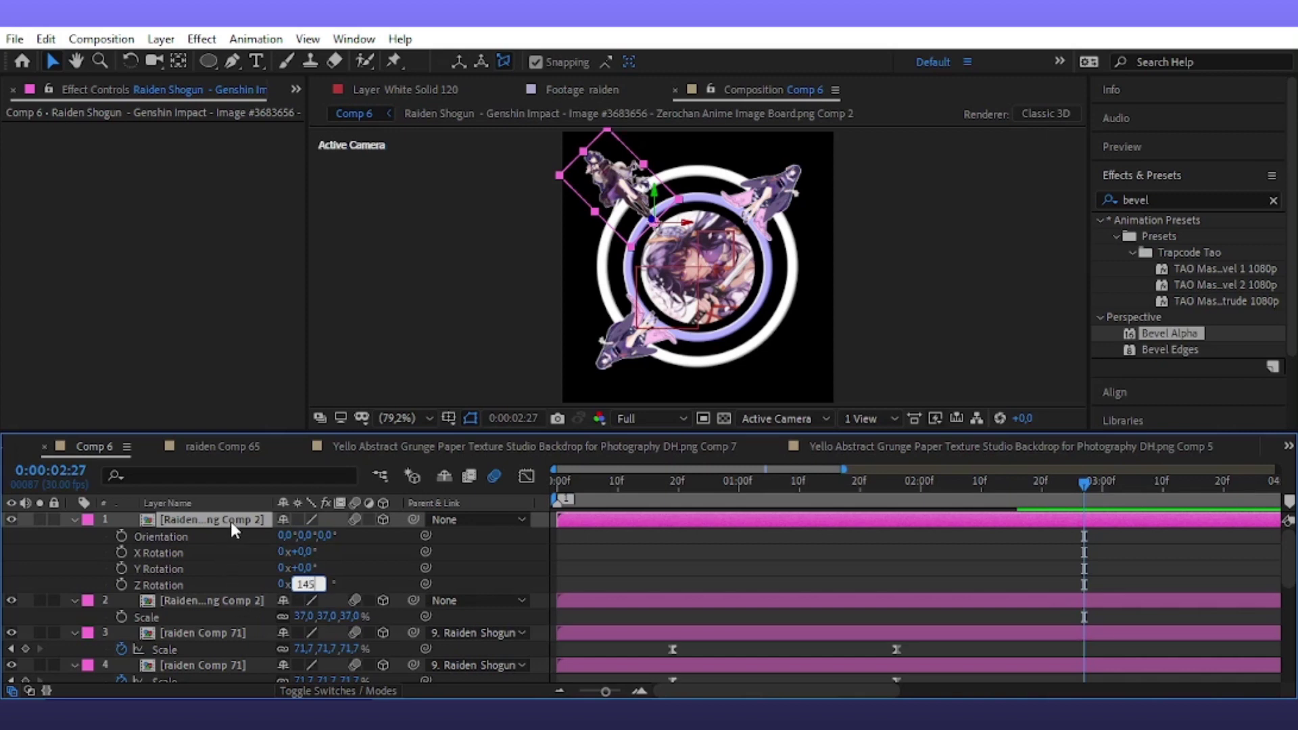
{"action": "left_click", "coordinate": [793, 340]}
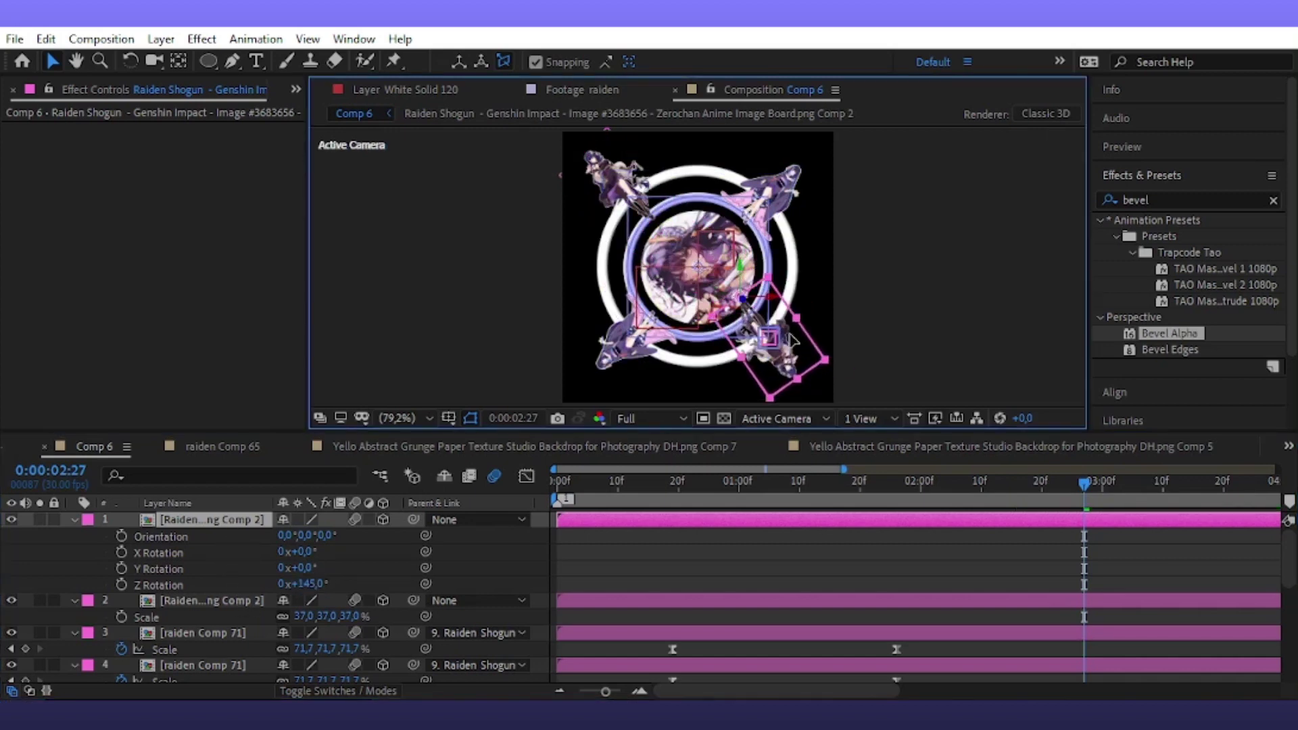
{"action": "left_click_drag", "start_coordinate": [789, 341], "coordinate": [790, 358]}
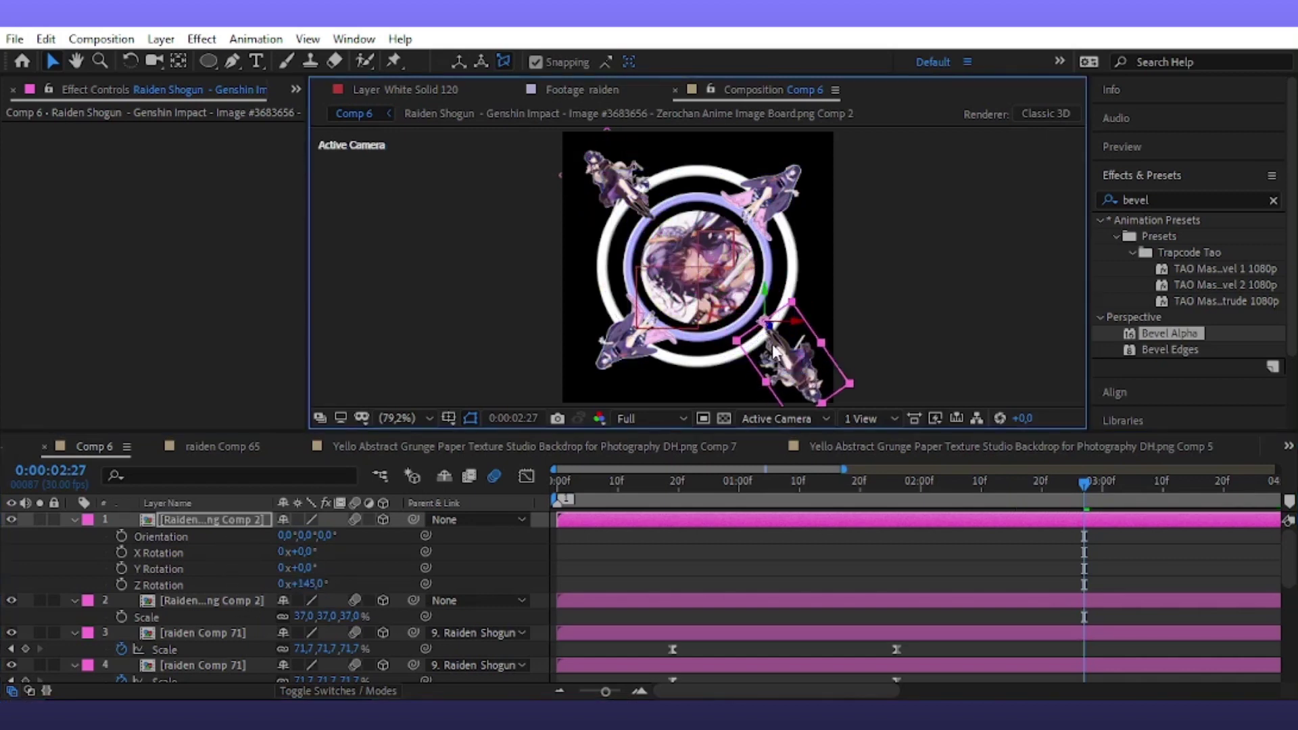
Select both Raiden cutout layers and keyframe their current 37% scale
{"action": "key", "text": "p"}
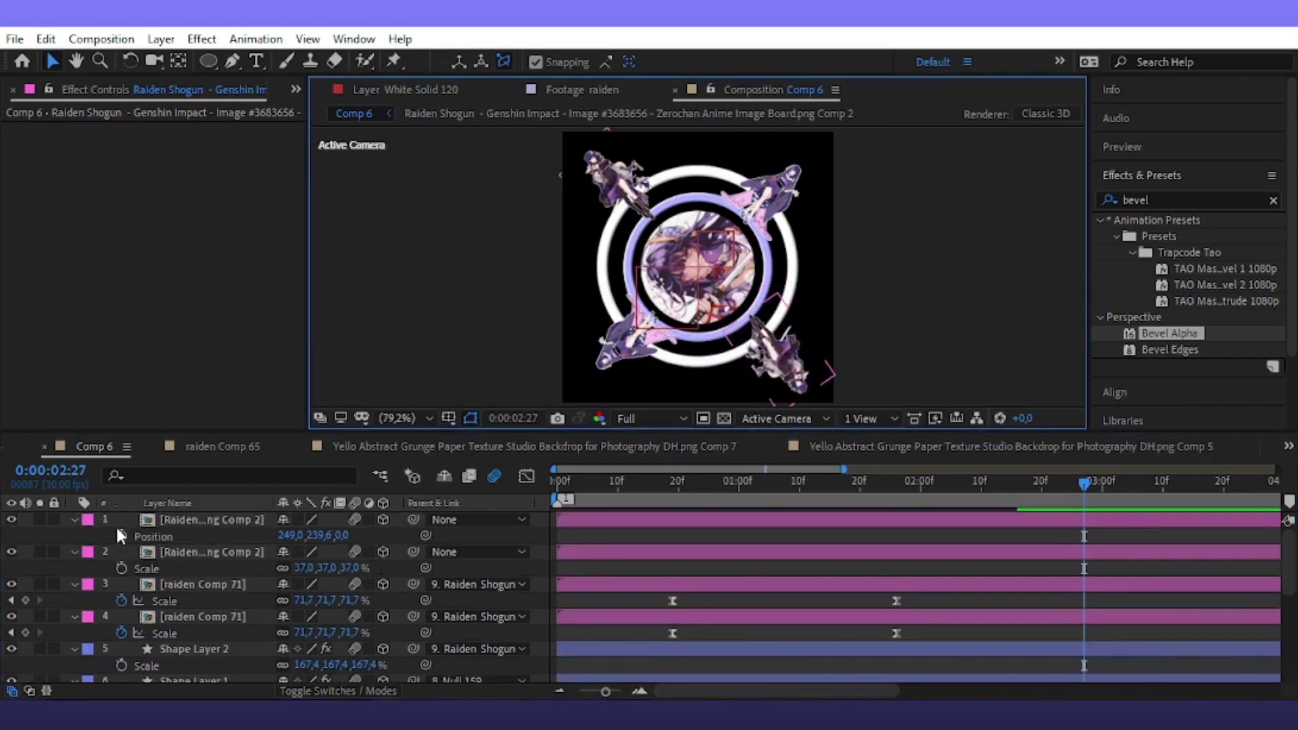
{"action": "left_click", "coordinate": [179, 550], "text": "ctrl"}
{"action": "left_click", "coordinate": [126, 534]}
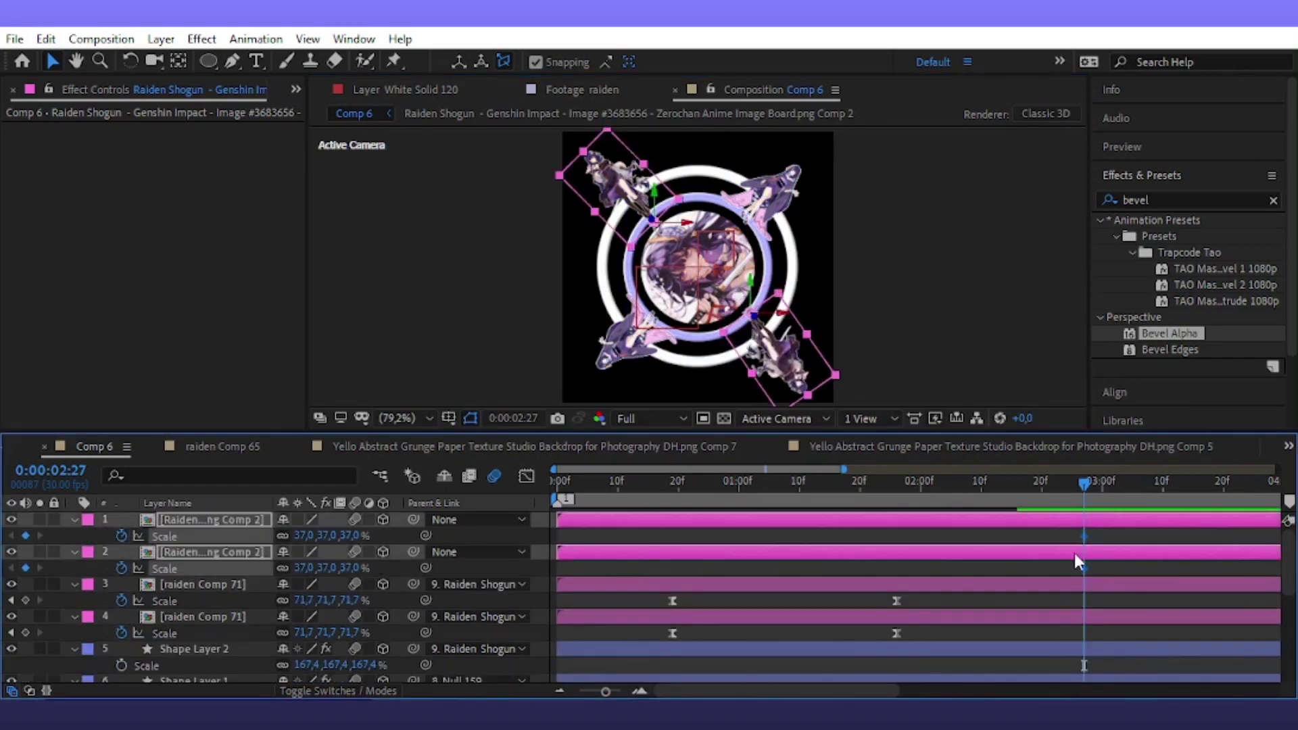
{"action": "scroll", "coordinate": [1000, 561], "scroll_direction": "down", "scroll_amount": 3}
{"action": "scroll", "coordinate": [992, 564], "scroll_direction": "down", "scroll_amount": 2}
{"action": "scroll", "coordinate": [991, 566], "scroll_direction": "down", "scroll_amount": 3}
{"action": "scroll", "coordinate": [1000, 549], "scroll_direction": "up", "scroll_amount": 4}
Set both cutouts' scale to 0% at 0:00:01:08 as the starting keyframe
{"action": "left_click", "coordinate": [1010, 485]}
{"action": "scroll", "coordinate": [1049, 567], "scroll_direction": "up", "scroll_amount": 4}
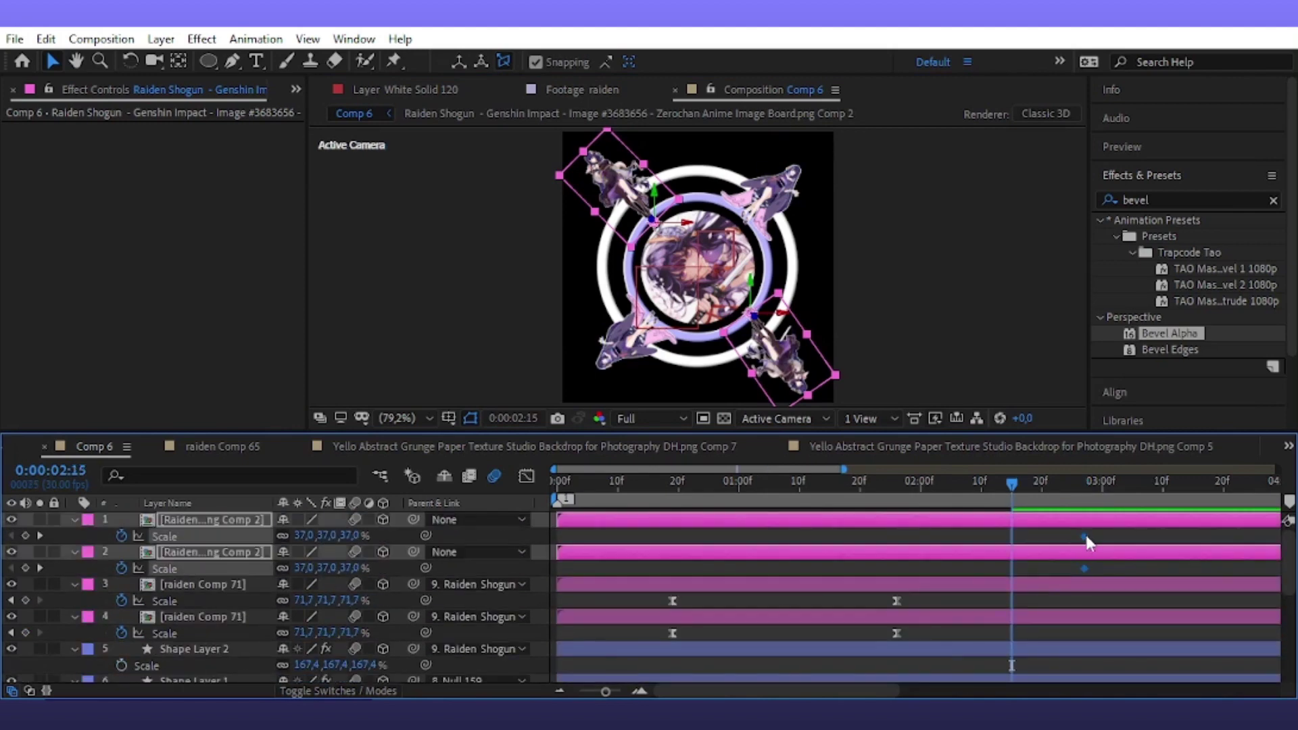
{"action": "scroll", "coordinate": [1006, 569], "scroll_direction": "down", "scroll_amount": 3}
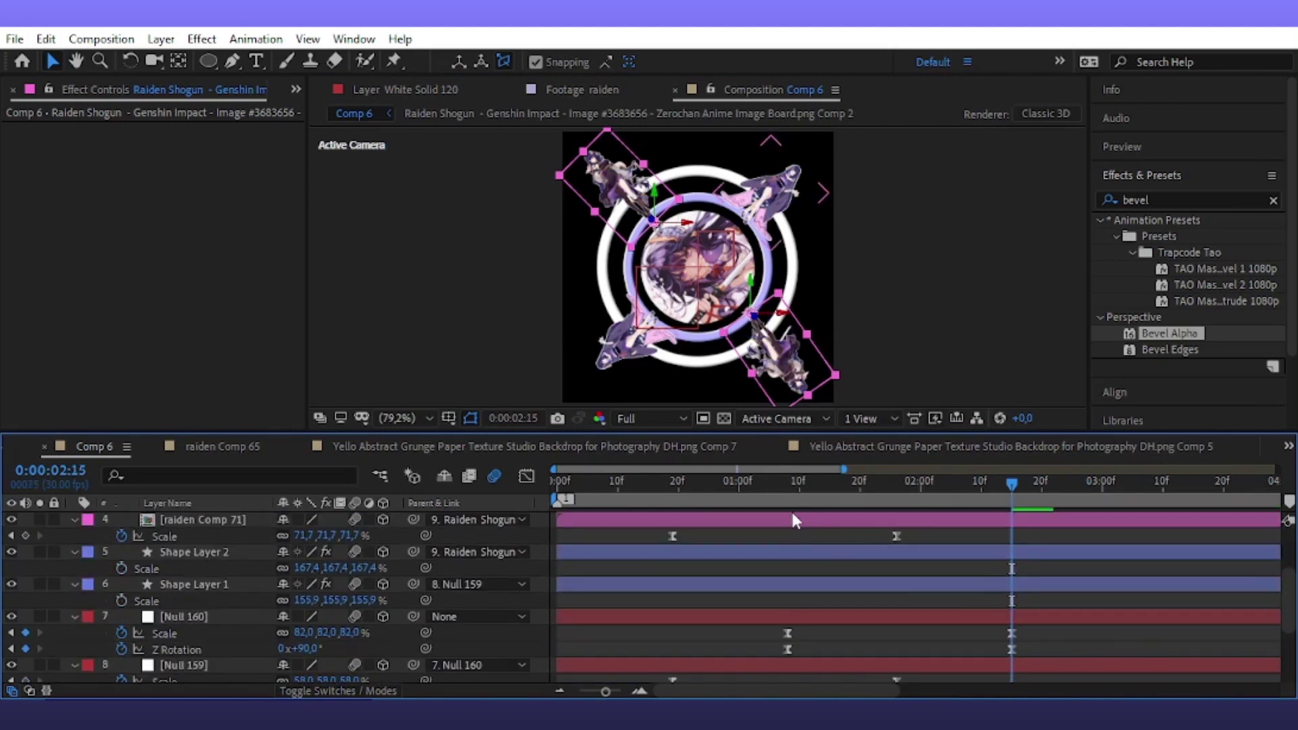
{"action": "left_click", "coordinate": [790, 485]}
{"action": "scroll", "coordinate": [668, 598], "scroll_direction": "up", "scroll_amount": 3}
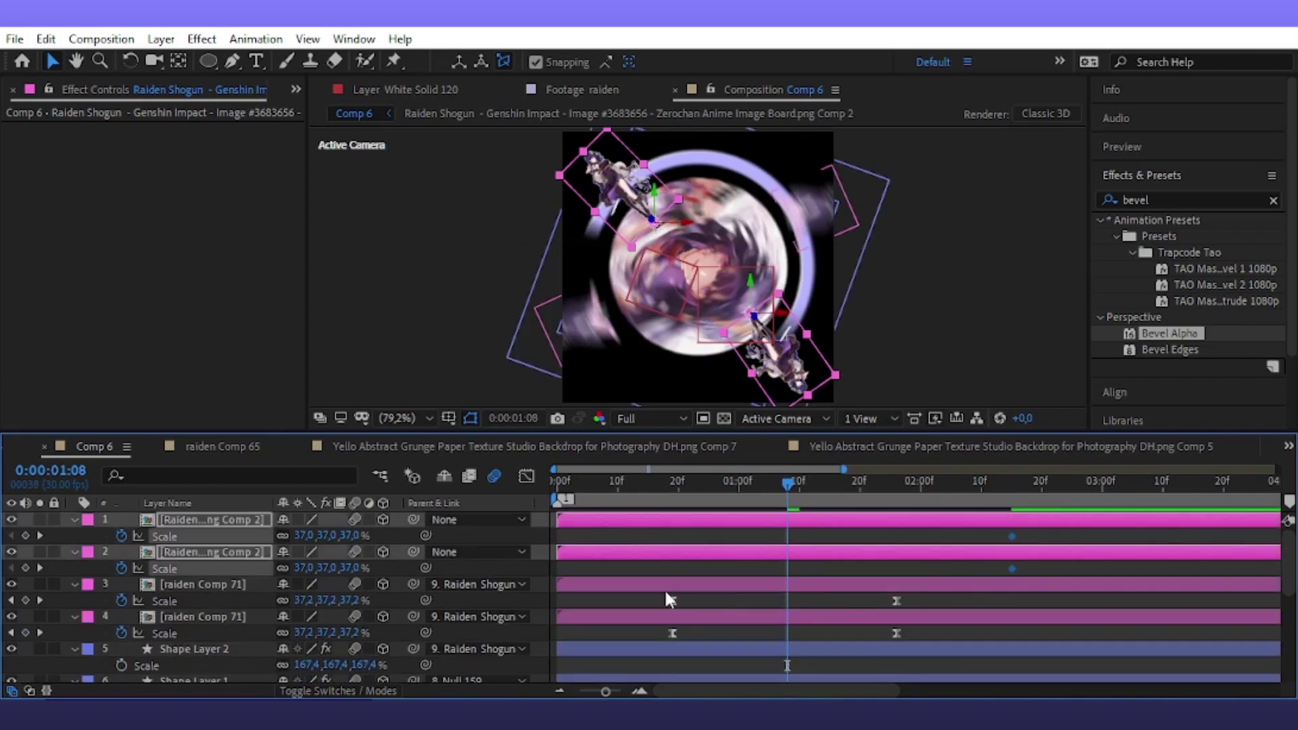
{"action": "left_click", "coordinate": [353, 534]}
{"action": "type", "text": "0"}
{"action": "key", "text": "Return"}
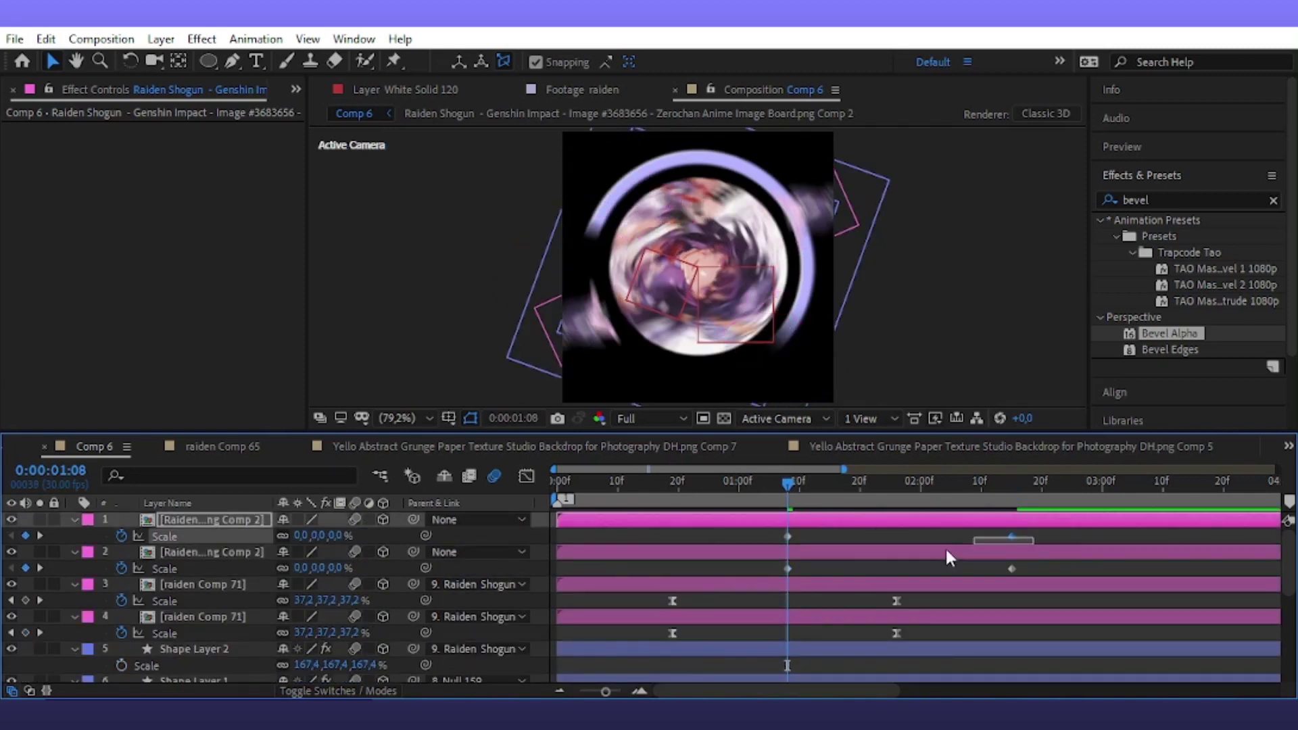
Ease the scale animation's speed curve and preview the cutouts growing in
{"action": "left_click", "coordinate": [526, 476]}
{"action": "mouse_move", "coordinate": [1082, 575]}
{"action": "left_mouse_down"}
{"action": "mouse_move", "coordinate": [782, 648]}
{"action": "mouse_move", "coordinate": [929, 643]}
{"action": "left_mouse_up"}
{"action": "left_click", "coordinate": [513, 475]}
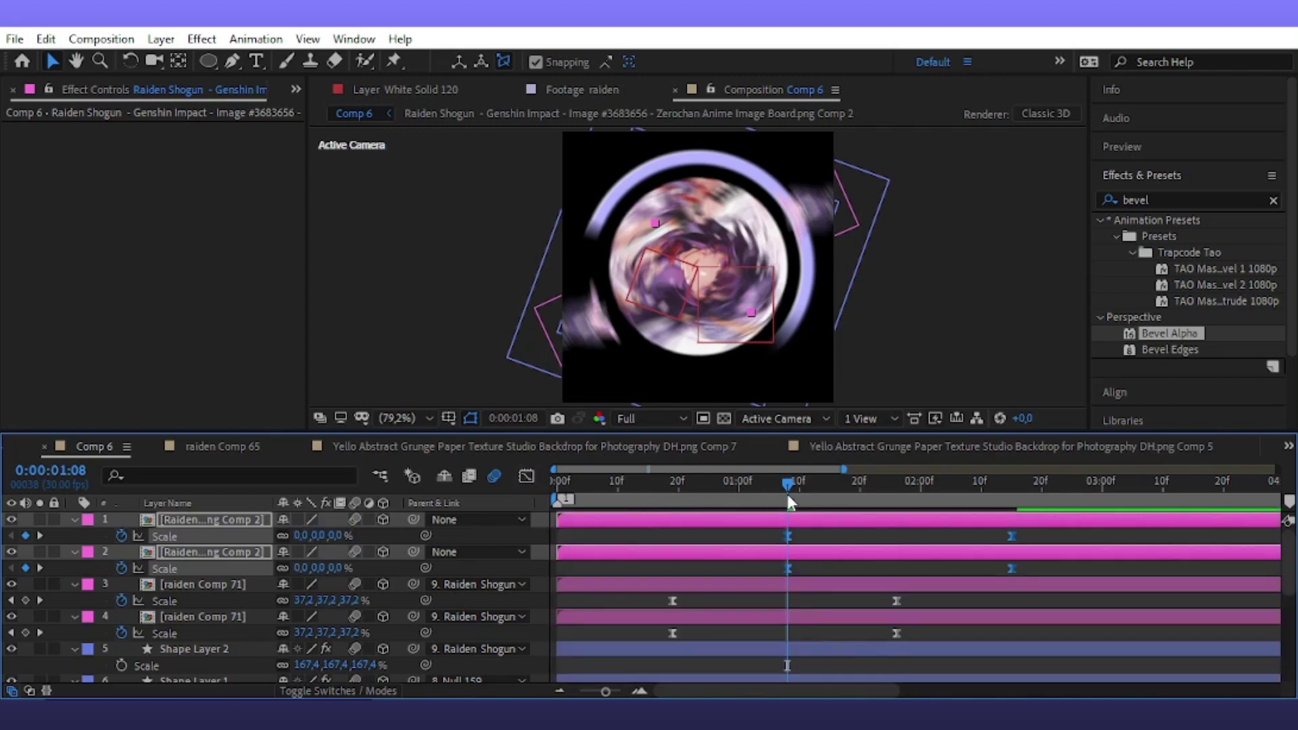
{"action": "key", "text": "space"}
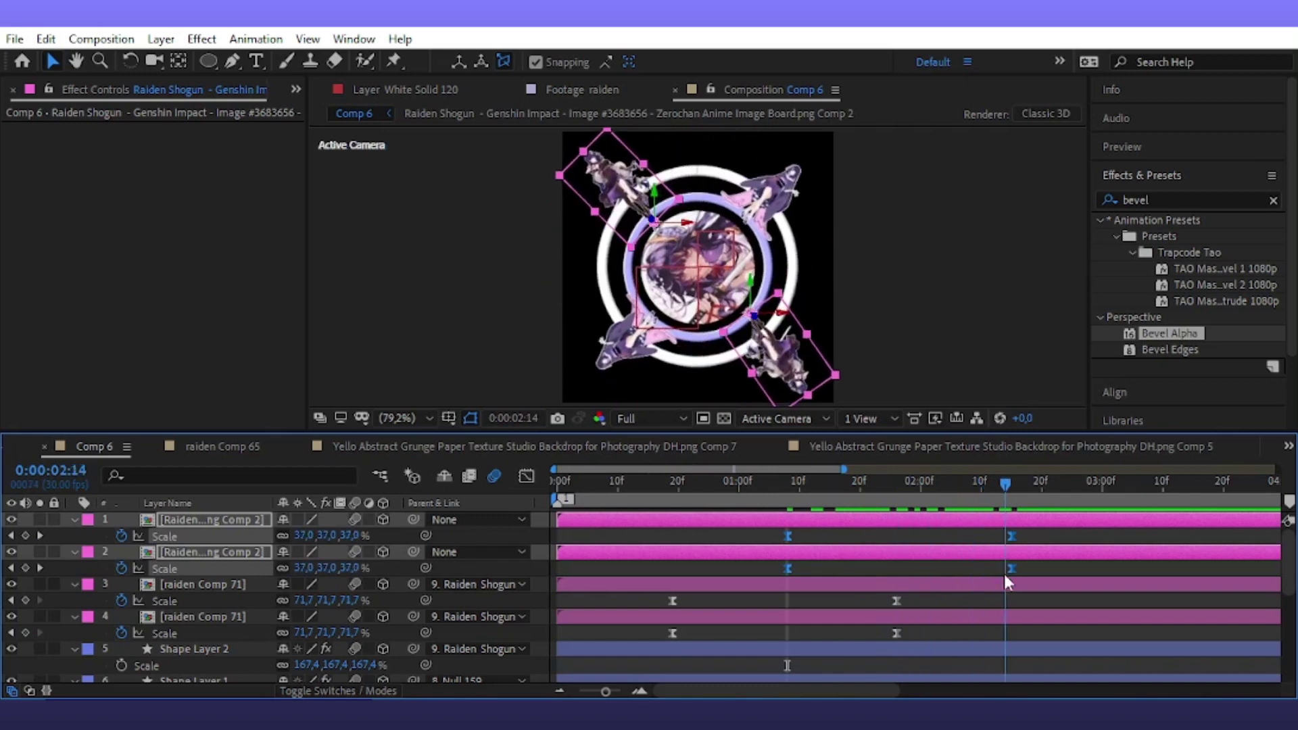
Parent both cutout layers to the Raiden Shogun layer and preview the result
{"action": "left_click", "coordinate": [499, 521]}
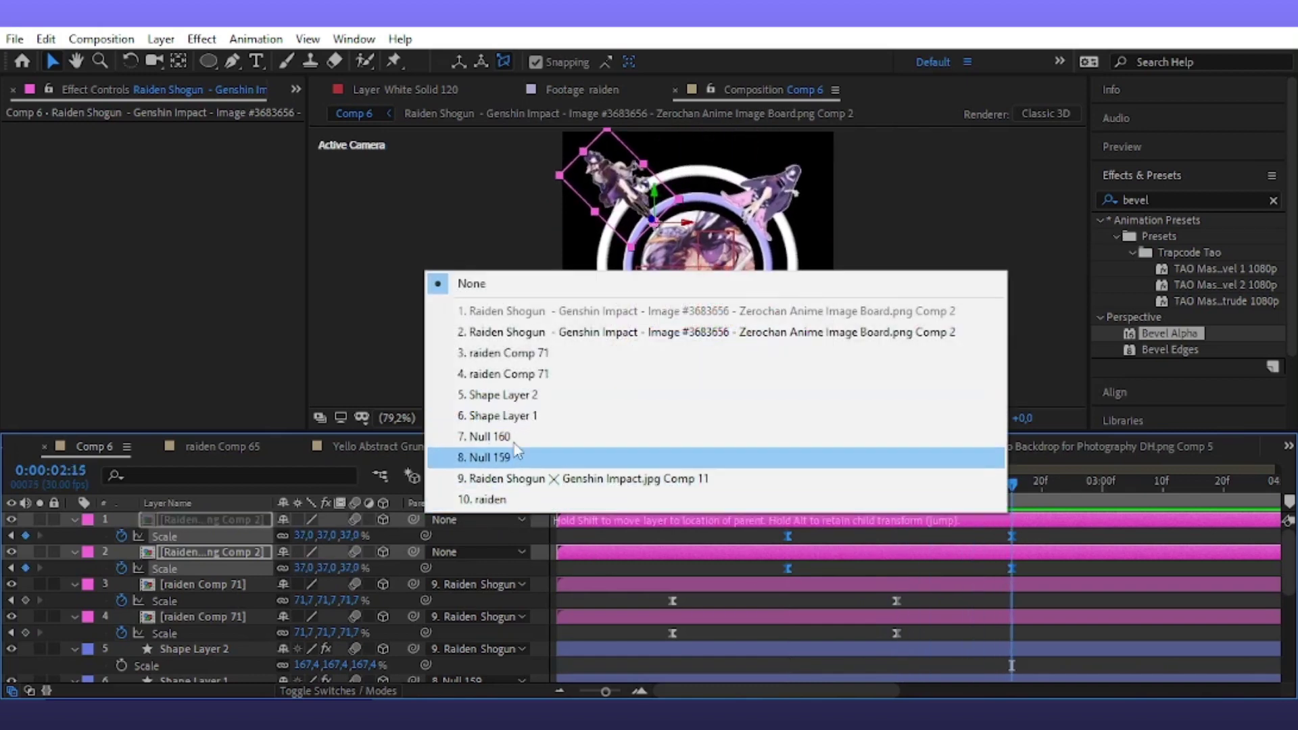
{"action": "left_click", "coordinate": [528, 478]}
{"action": "left_click", "coordinate": [974, 488]}
{"action": "key", "text": "space"}
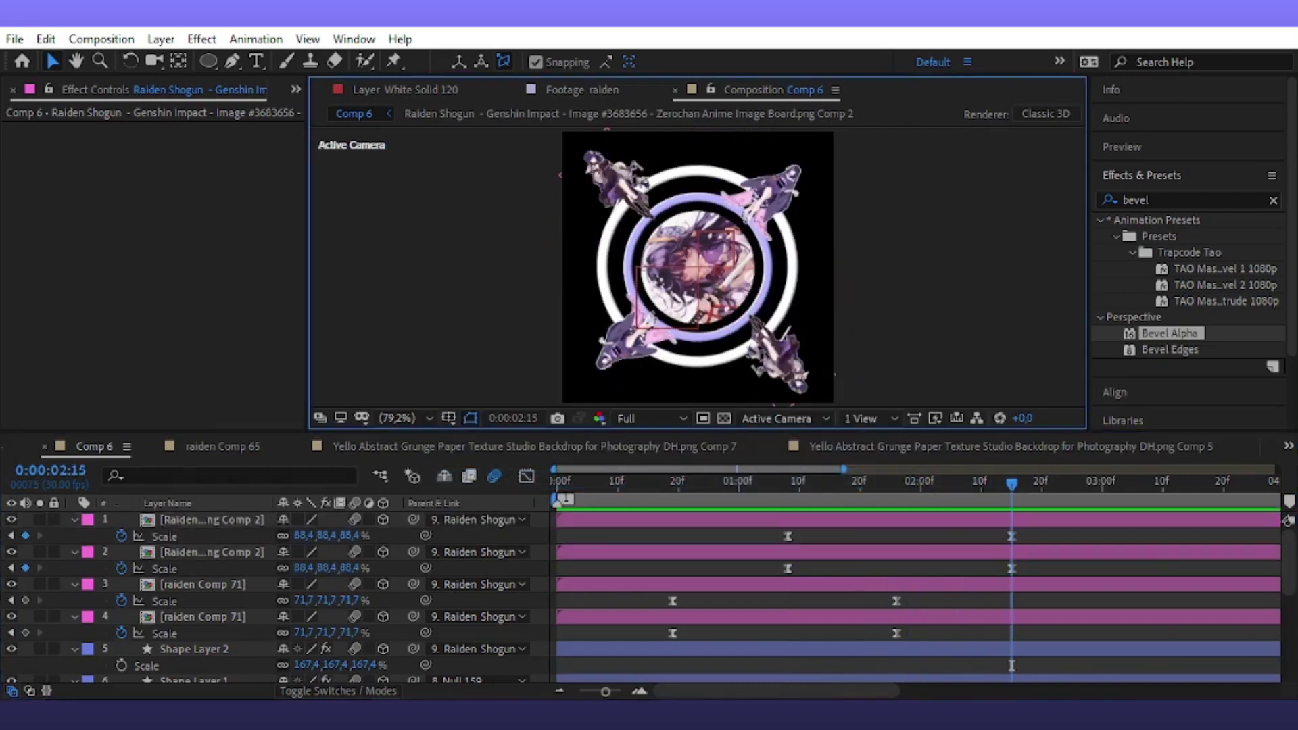
{"action": "left_click", "coordinate": [161, 38]}
Add a new Null 161 and parent Null 160 to it
{"action": "mouse_move", "coordinate": [203, 58]}
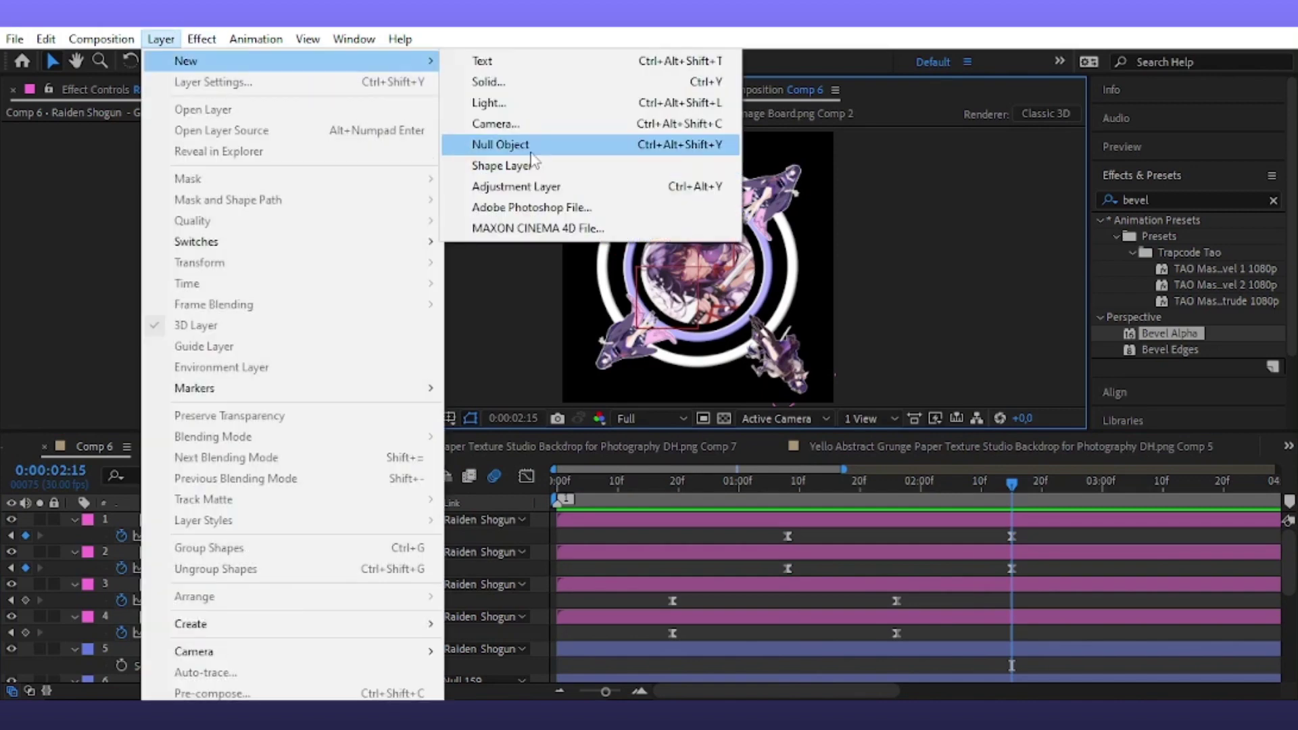
{"action": "left_click", "coordinate": [527, 142]}
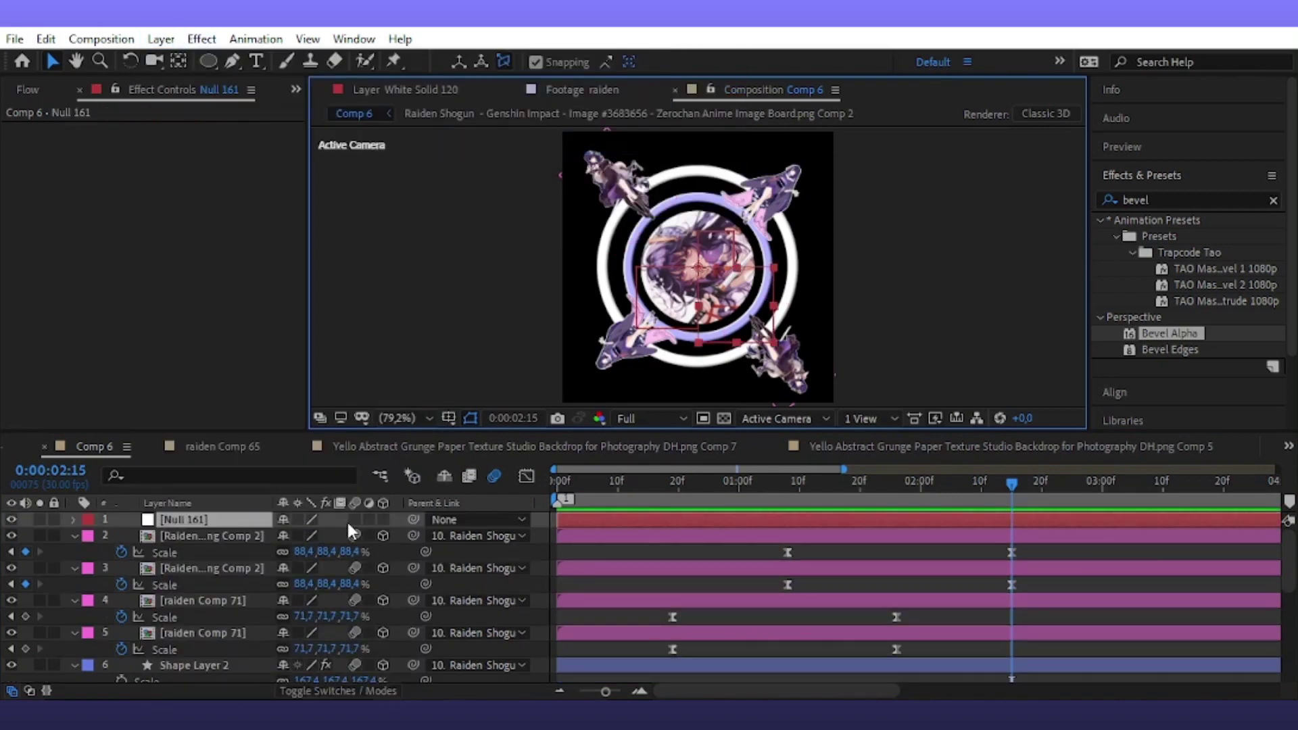
{"action": "left_click", "coordinate": [357, 518]}
{"action": "left_click", "coordinate": [265, 518]}
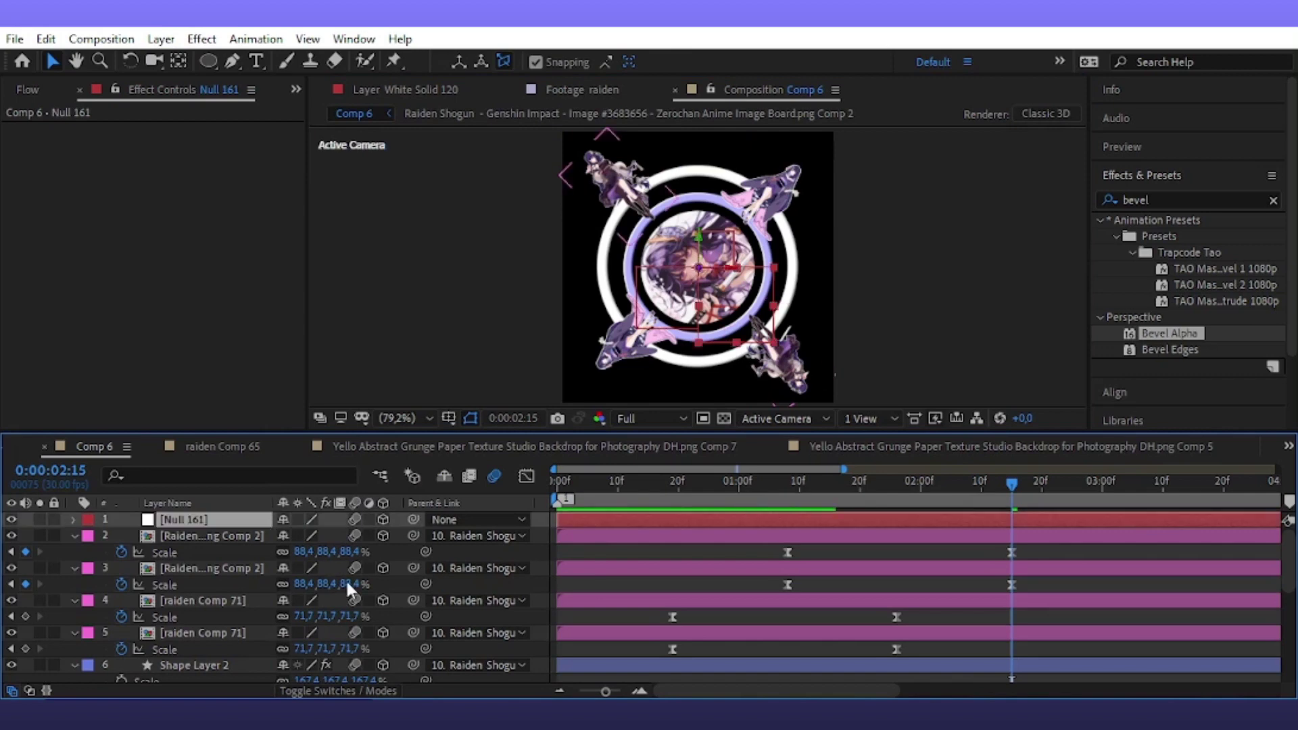
{"action": "scroll", "coordinate": [346, 579], "scroll_direction": "down", "scroll_amount": 1}
{"action": "scroll", "coordinate": [433, 645], "scroll_direction": "down", "scroll_amount": 1}
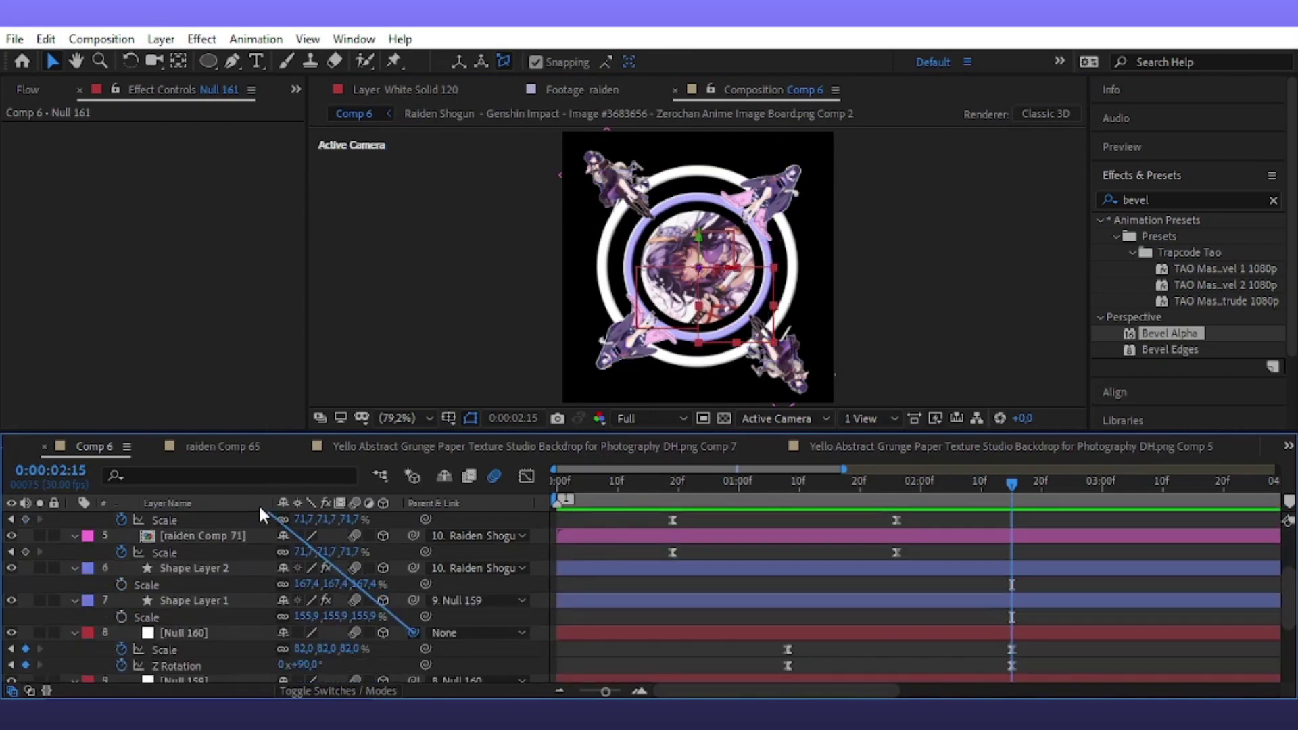
{"action": "left_click_drag", "start_coordinate": [260, 514], "coordinate": [222, 524]}
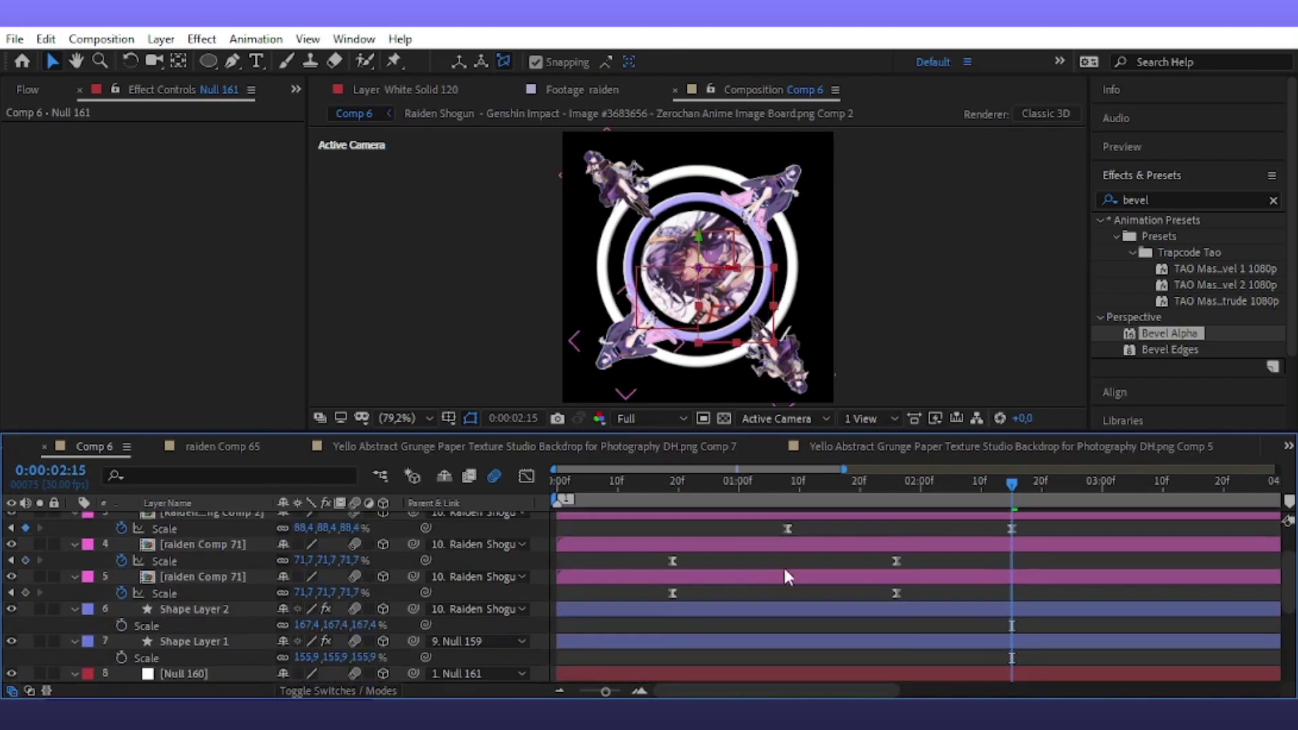
{"action": "scroll", "coordinate": [783, 565], "scroll_direction": "up", "scroll_amount": 2}
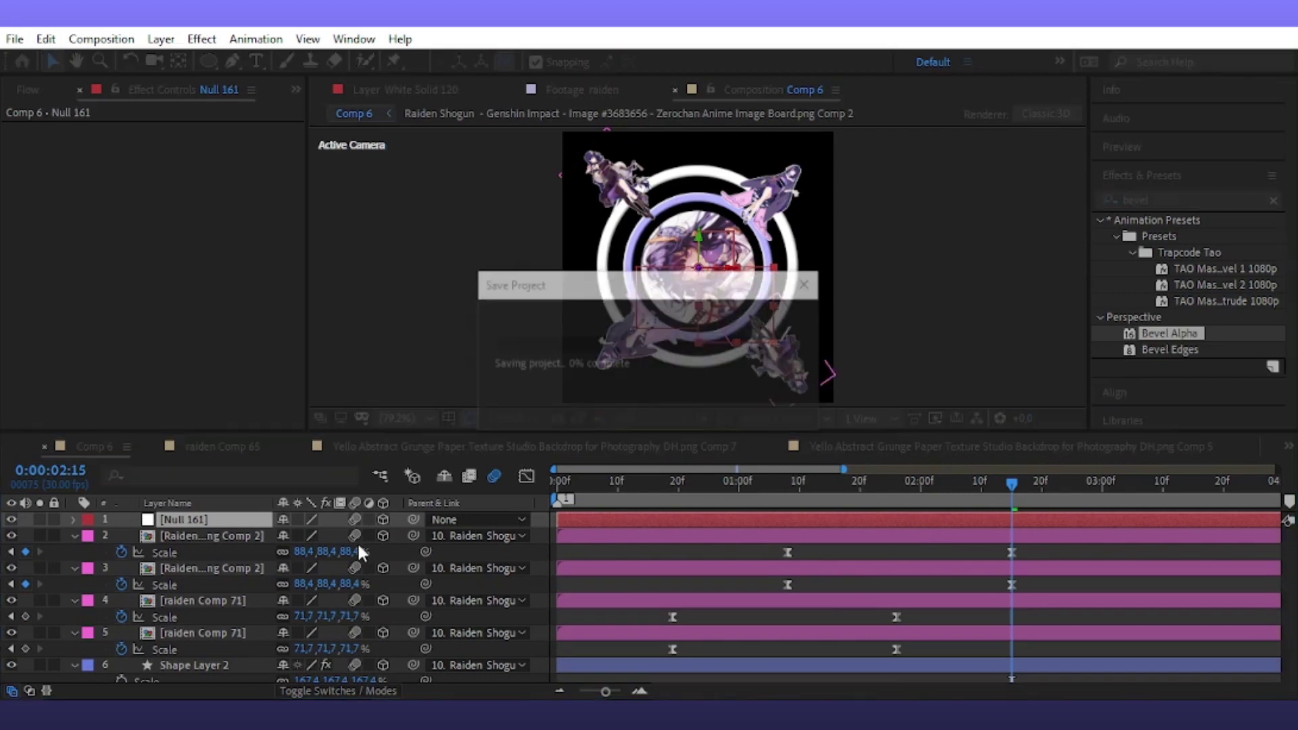
Keyframe Null 161's Scale, Rotation and Position, then move those starting keyframes earlier
{"action": "key", "text": "alt+shift+s"}
{"action": "key", "text": "r"}
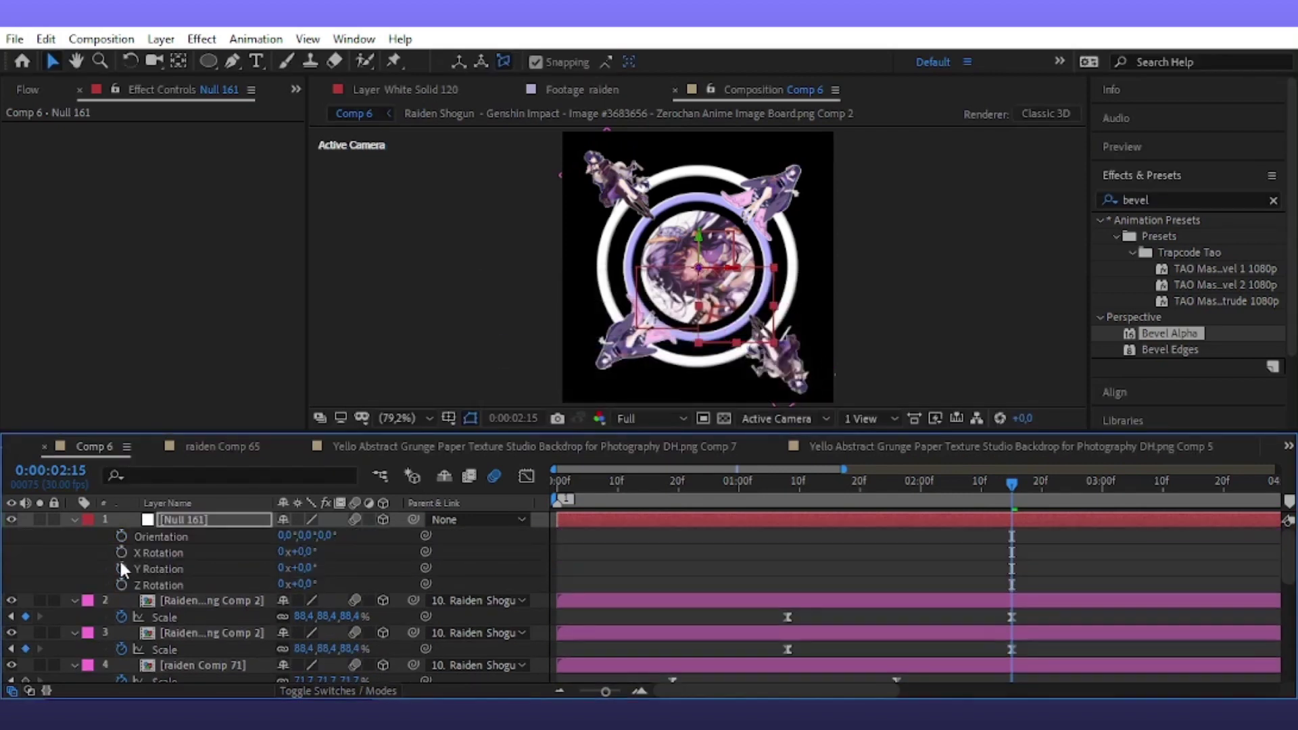
{"action": "left_click", "coordinate": [122, 552]}
{"action": "left_click", "coordinate": [123, 585]}
{"action": "key", "text": "alt+shift+p"}
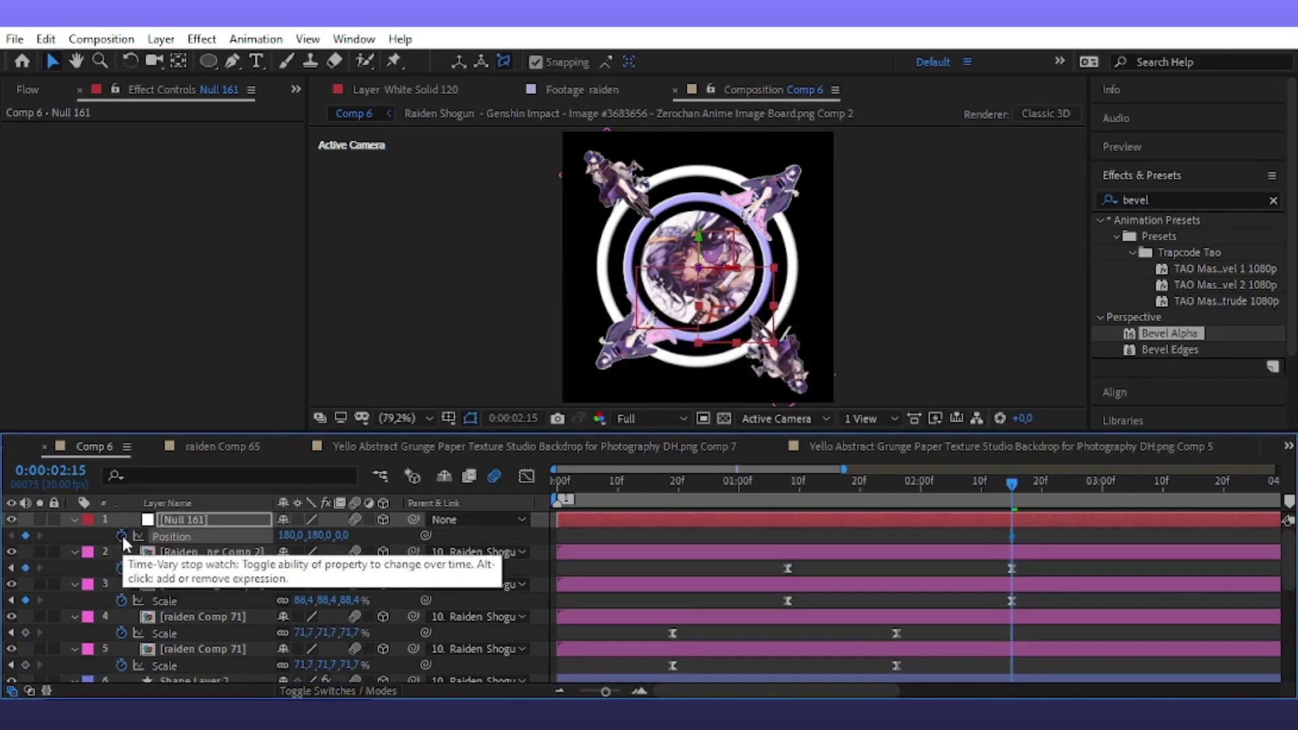
{"action": "key", "text": "p"}
{"action": "key", "text": "u"}
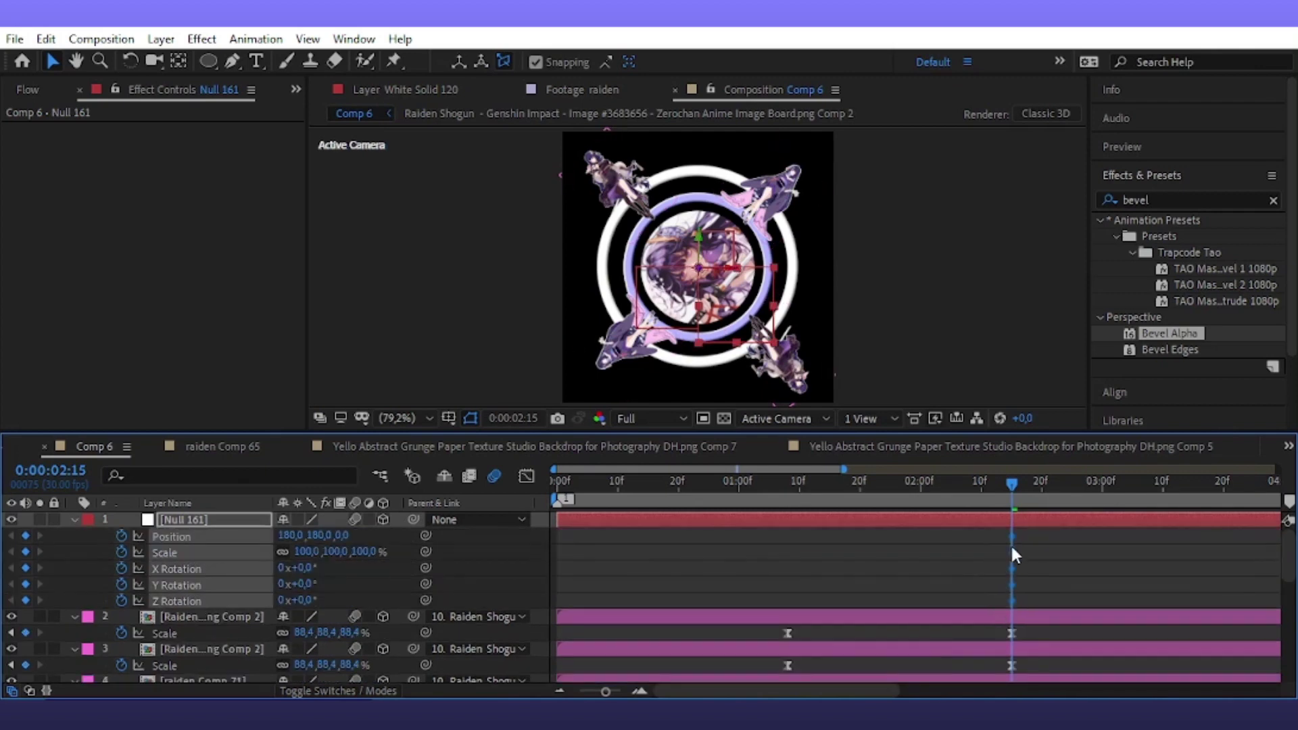
{"action": "left_click_drag", "start_coordinate": [890, 601], "coordinate": [789, 668]}
{"action": "left_click", "coordinate": [830, 551]}
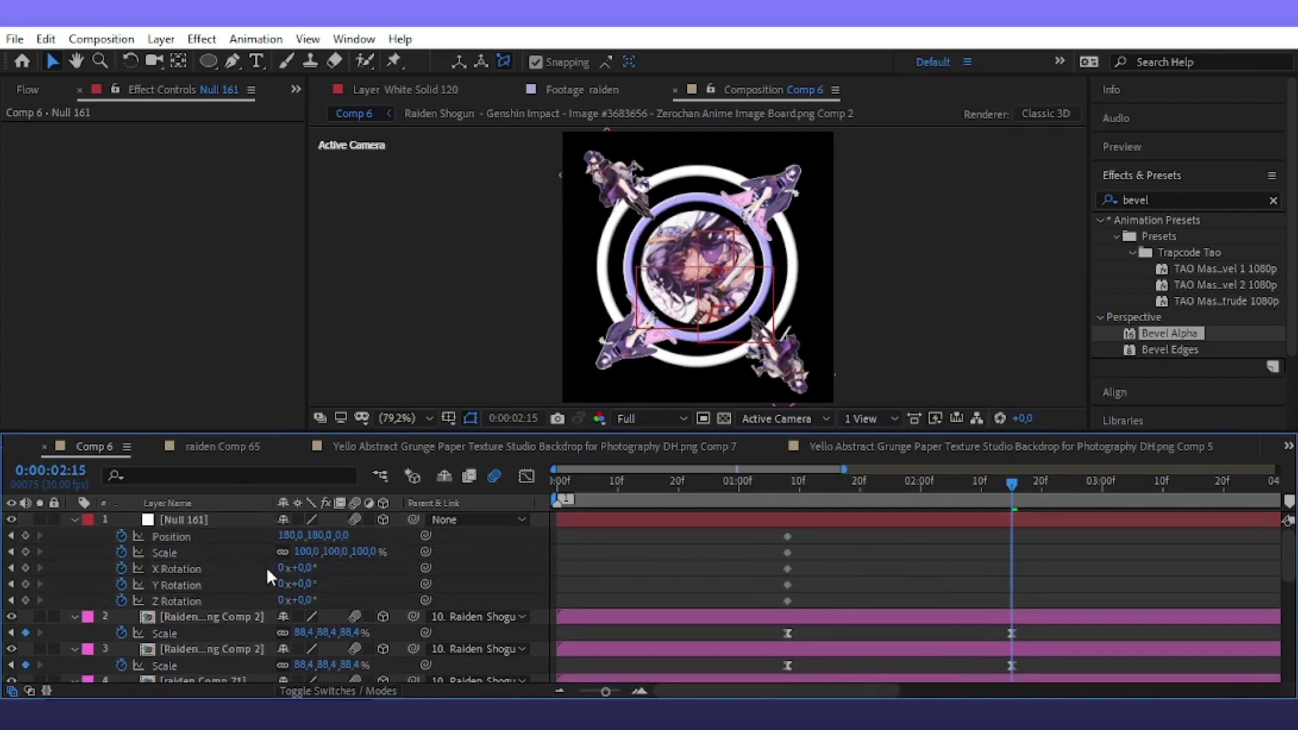
Set the ending pose: X Rotation -90°, scale 99%, and Position Y 284
{"action": "left_click_drag", "start_coordinate": [304, 599], "coordinate": [235, 615]}
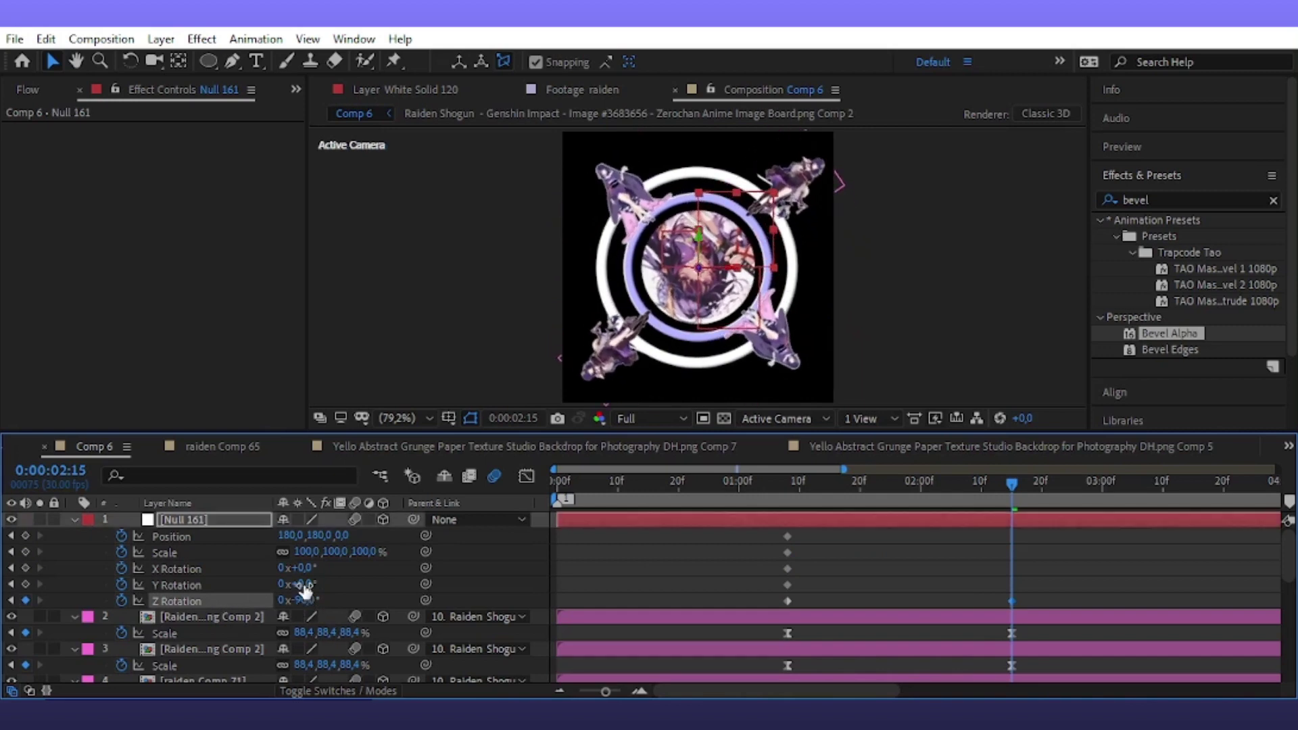
{"action": "left_click_drag", "start_coordinate": [300, 568], "coordinate": [298, 585]}
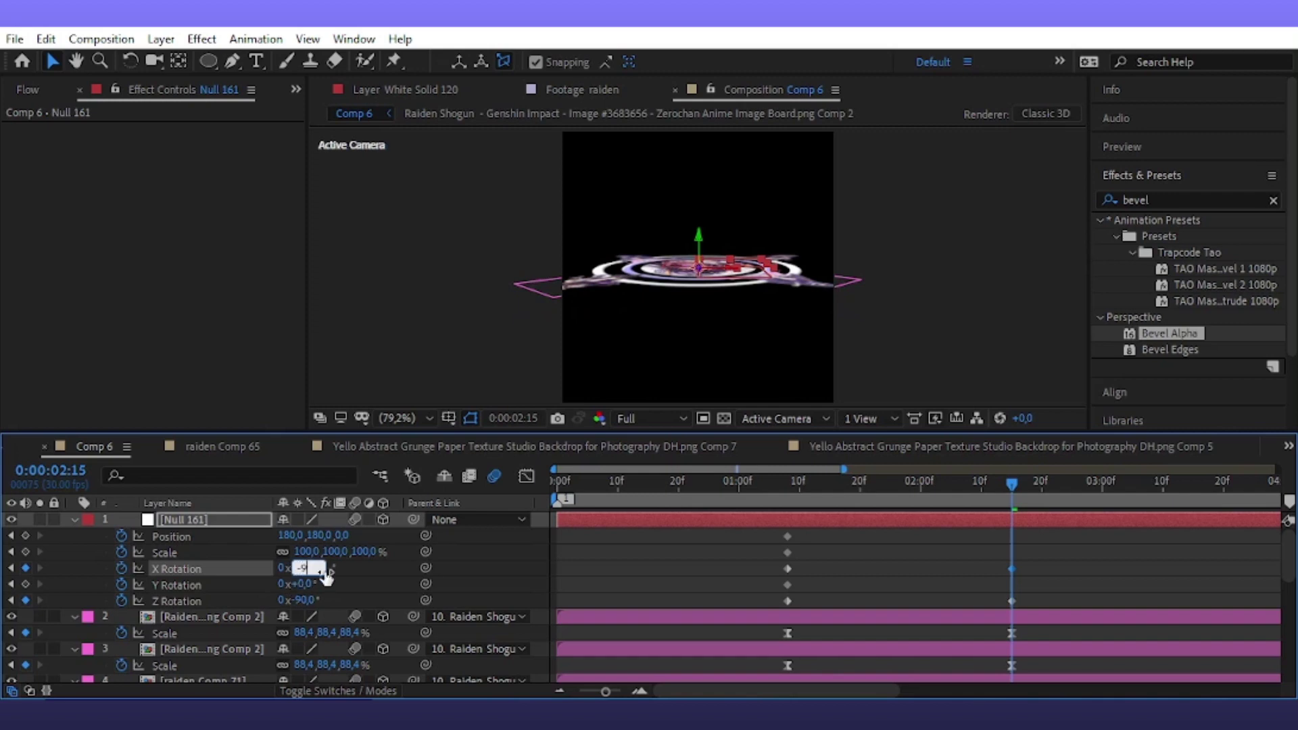
{"action": "type", "text": "0"}
{"action": "key", "text": "Return"}
{"action": "mouse_move", "coordinate": [360, 552]}
{"action": "left_mouse_down"}
{"action": "mouse_move", "coordinate": [328, 553]}
{"action": "mouse_move", "coordinate": [402, 549]}
{"action": "mouse_move", "coordinate": [365, 552]}
{"action": "left_mouse_up"}
{"action": "left_click_drag", "start_coordinate": [1030, 534], "coordinate": [775, 594]}
Easy-ease the keyframes, keep Z Rotation at 0°, shift all keyframes later, and preview
{"action": "key", "text": "F9"}
{"action": "key", "text": "shift+F3"}
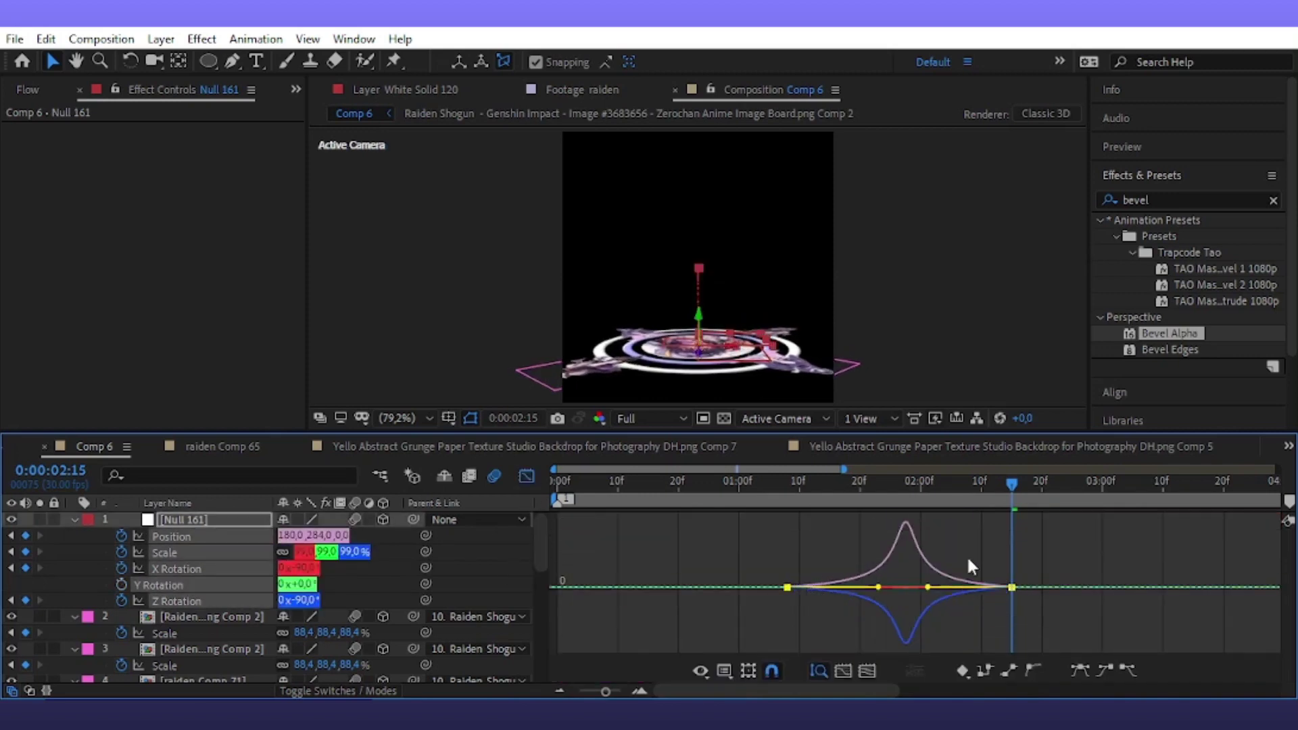
{"action": "key", "text": "shift+F3"}
{"action": "left_click_drag", "start_coordinate": [298, 600], "coordinate": [308, 599]}
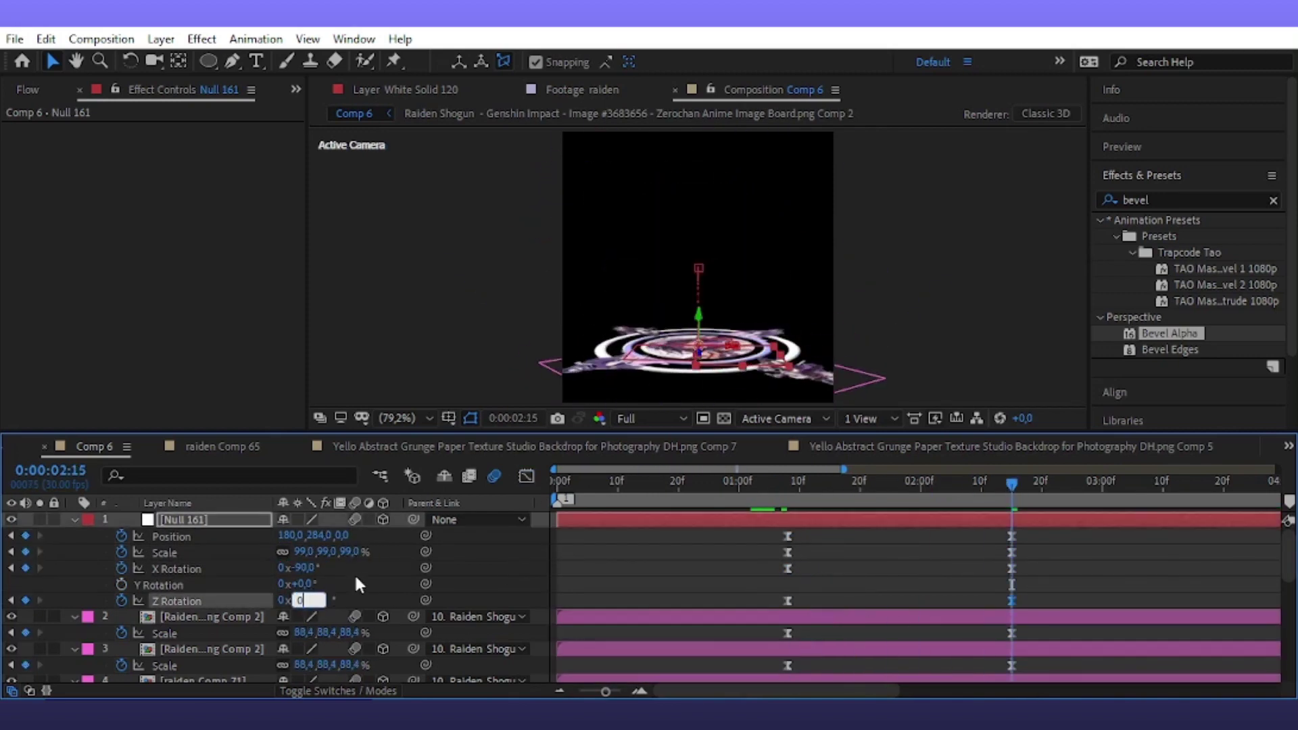
{"action": "left_click", "coordinate": [1020, 612]}
{"action": "left_click_drag", "start_coordinate": [1040, 530], "coordinate": [740, 605]}
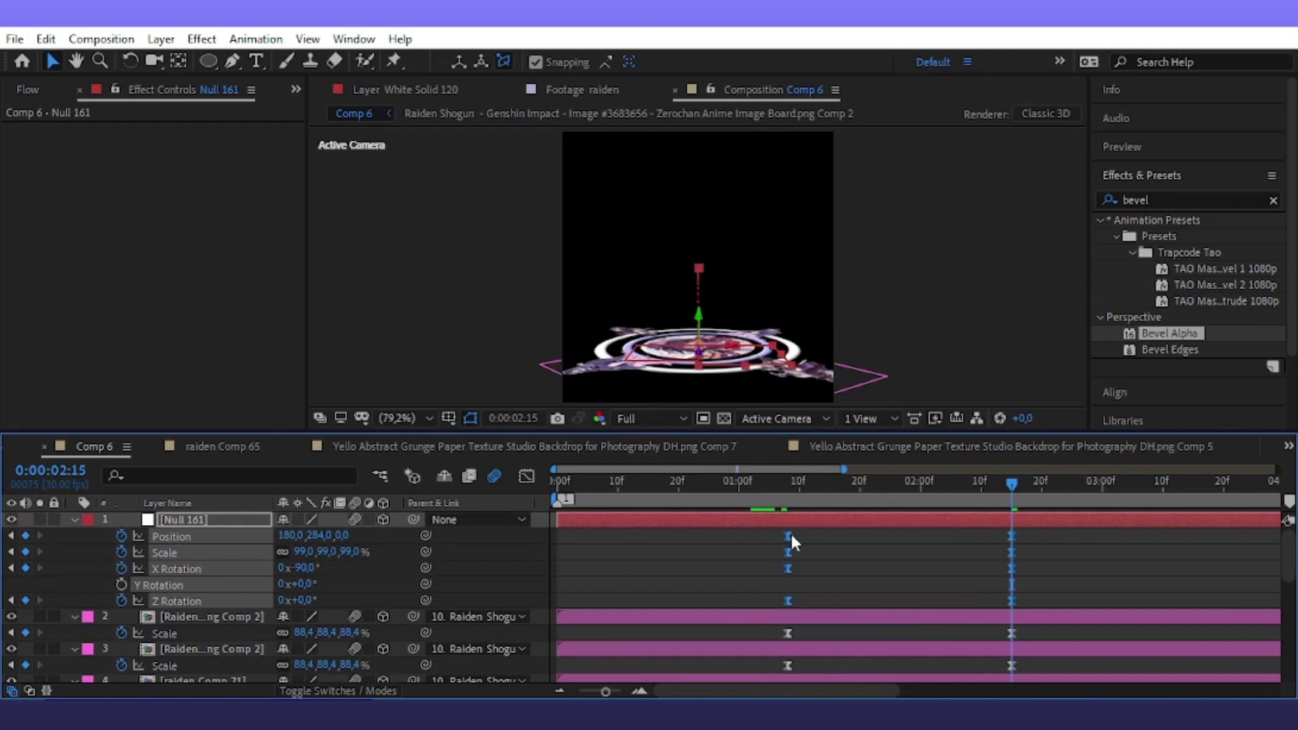
{"action": "left_click_drag", "start_coordinate": [790, 536], "coordinate": [911, 572]}
{"action": "key", "text": "space"}
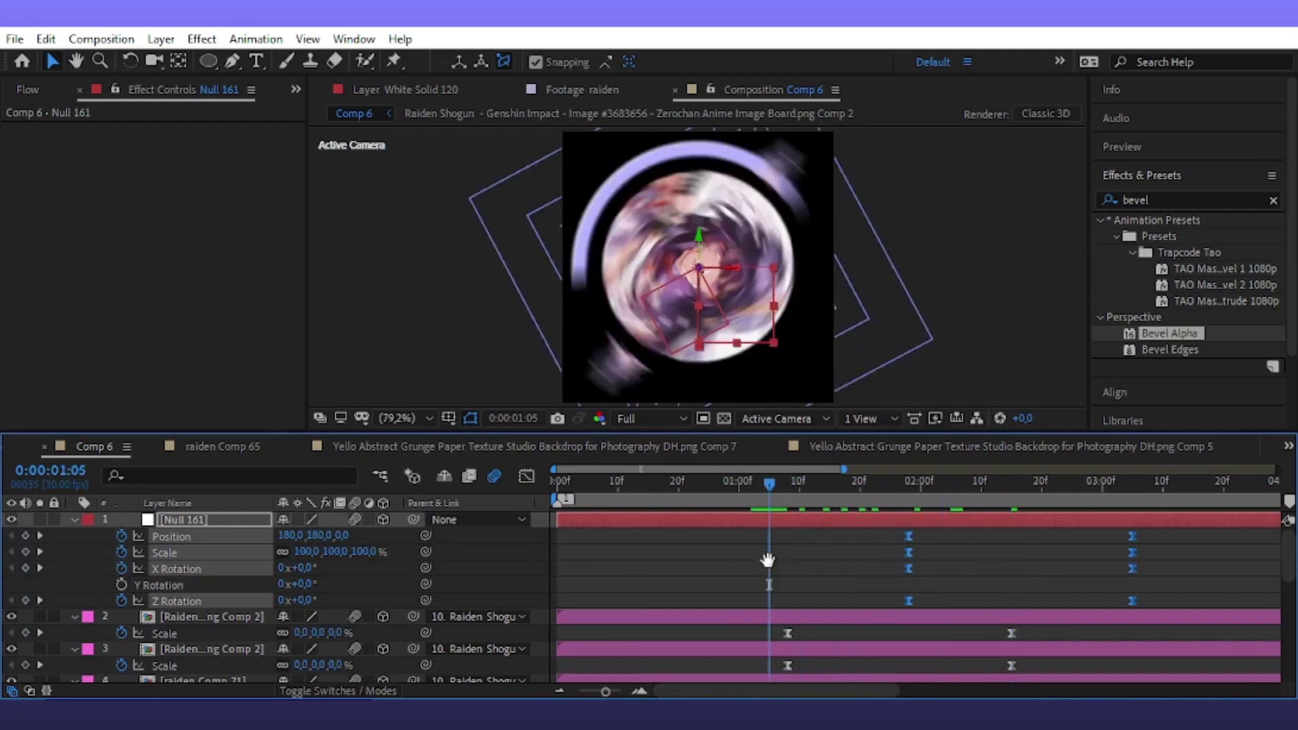
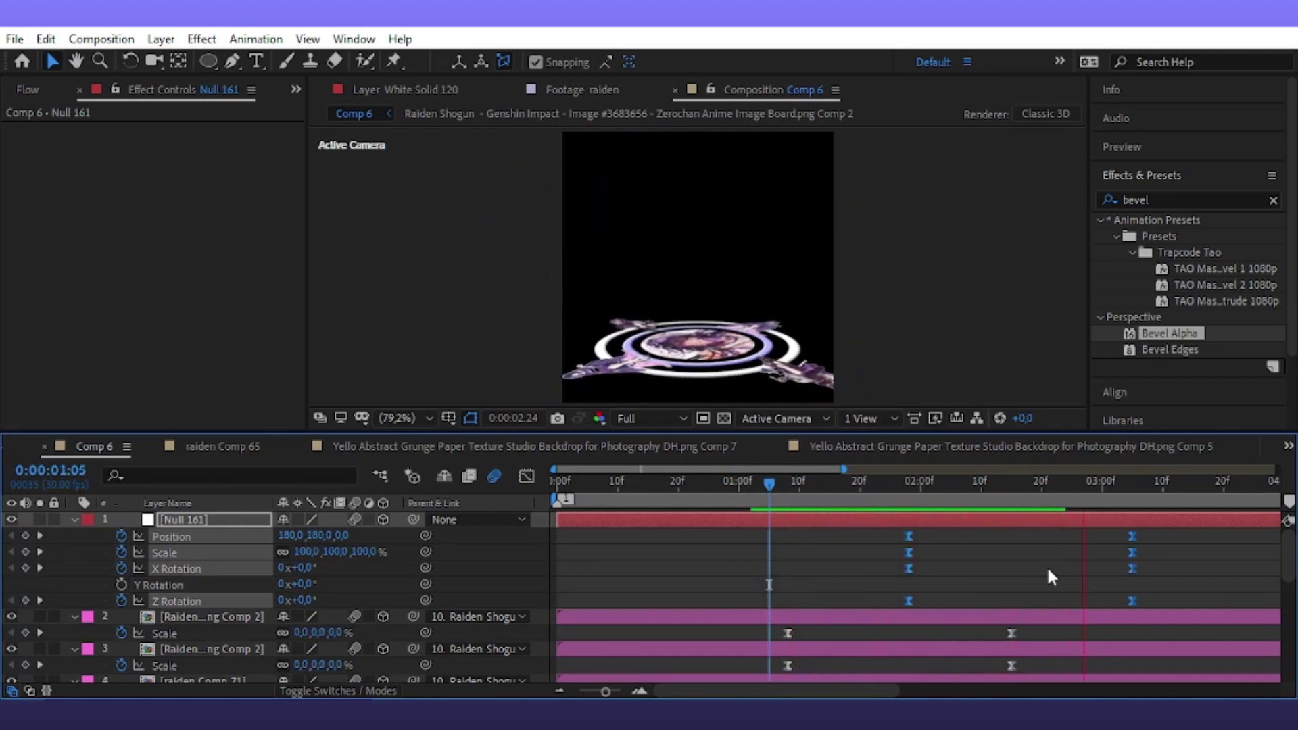
Align Null 161's Y Rotation keyframe, set its Z Rotation to 180° at 3:05, and review the motion
{"action": "left_click_drag", "start_coordinate": [1133, 537], "coordinate": [1133, 537]}
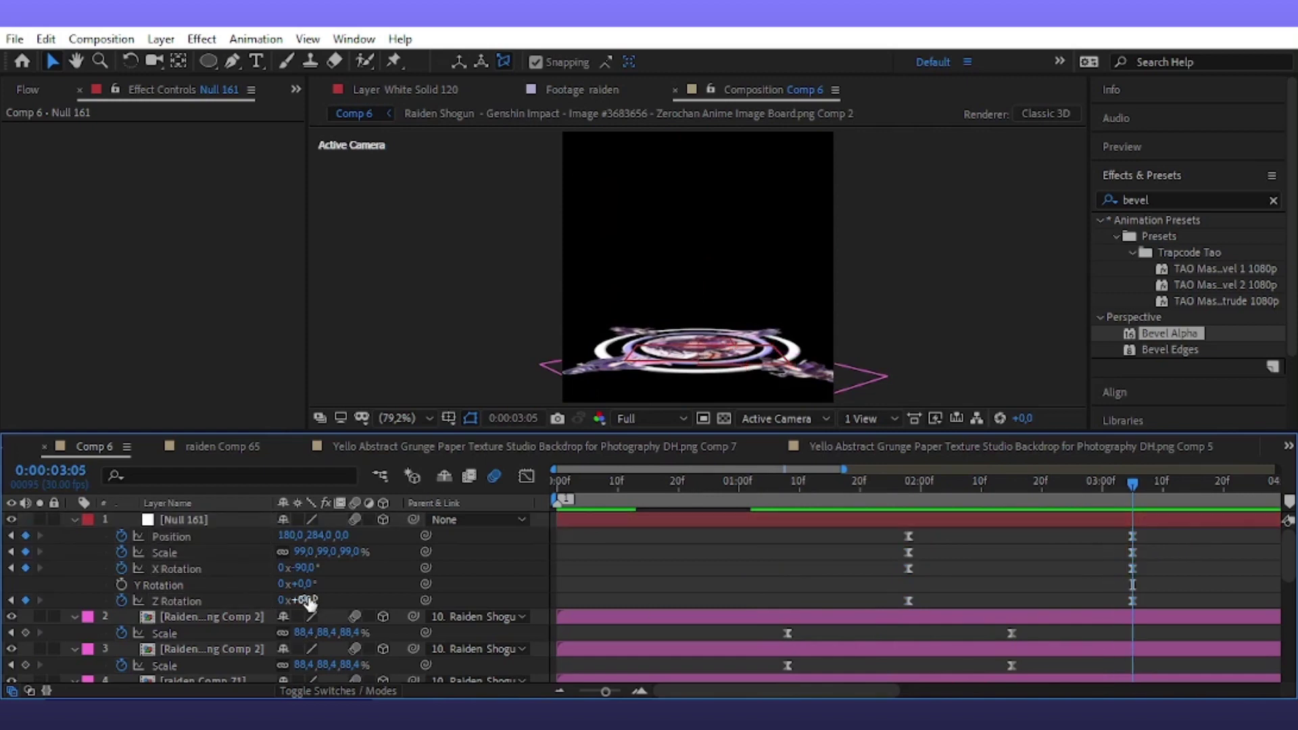
{"action": "left_click_drag", "start_coordinate": [308, 600], "coordinate": [309, 609]}
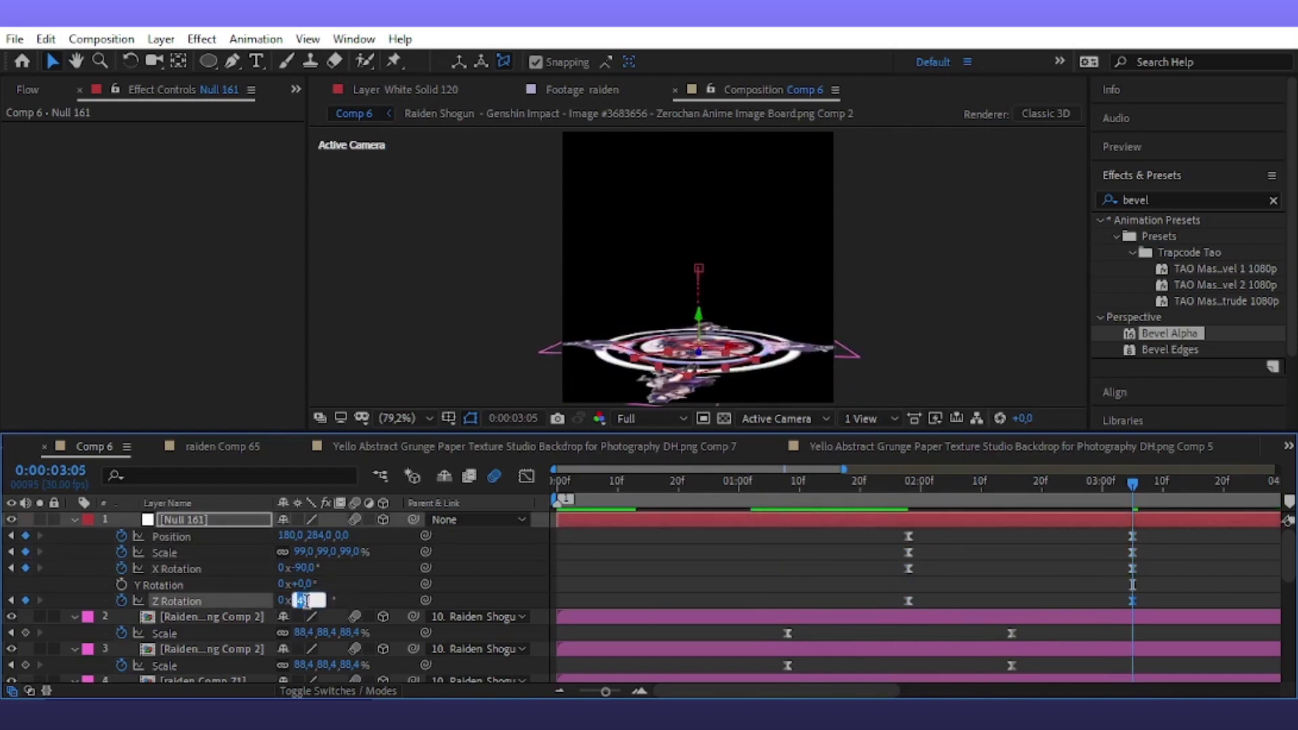
{"action": "left_click", "coordinate": [1201, 507]}
{"action": "left_click_drag", "start_coordinate": [1109, 481], "coordinate": [776, 586]}
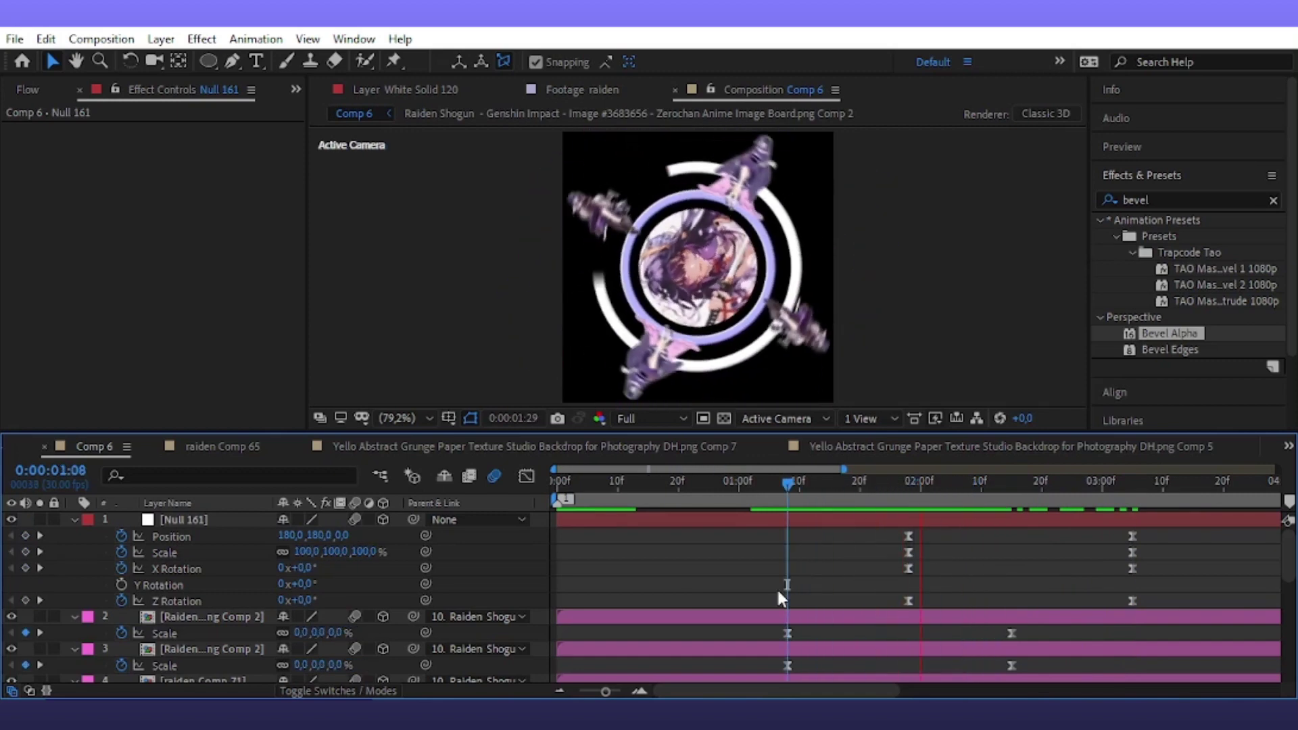
{"action": "key", "text": "space"}
Move both ring shape layers' Position keyframes back to 02:00f
{"action": "scroll", "coordinate": [1014, 581], "scroll_direction": "down", "scroll_amount": 2}
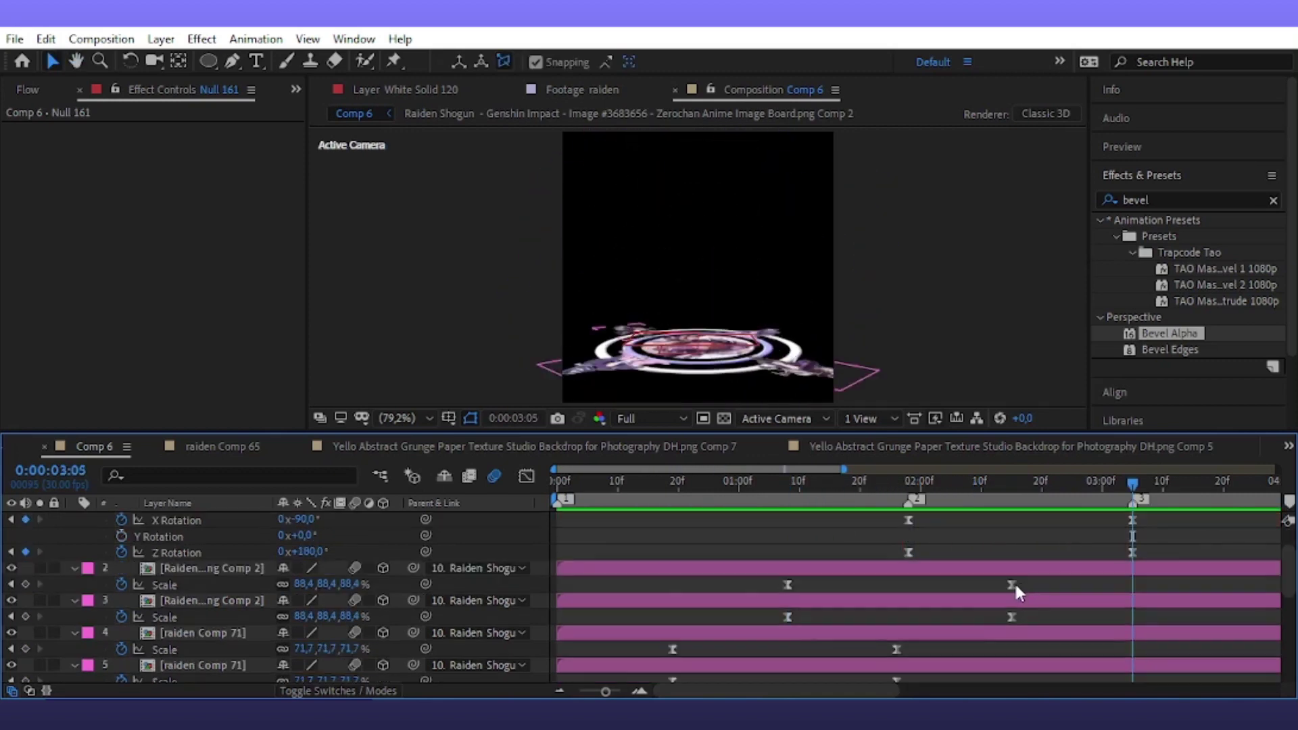
{"action": "scroll", "coordinate": [971, 595], "scroll_direction": "down", "scroll_amount": 3}
{"action": "left_click", "coordinate": [160, 585]}
{"action": "left_click", "coordinate": [211, 558], "text": "shift"}
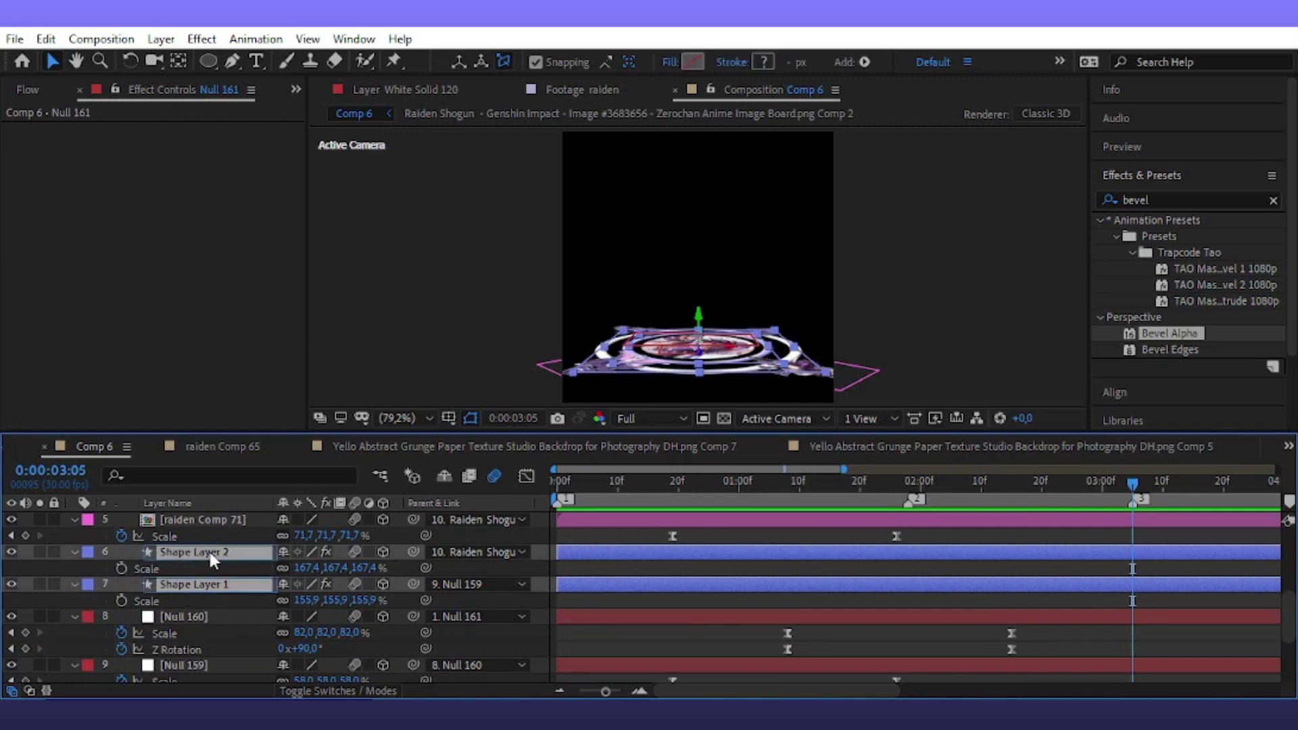
{"action": "key", "text": "alt+shift+p"}
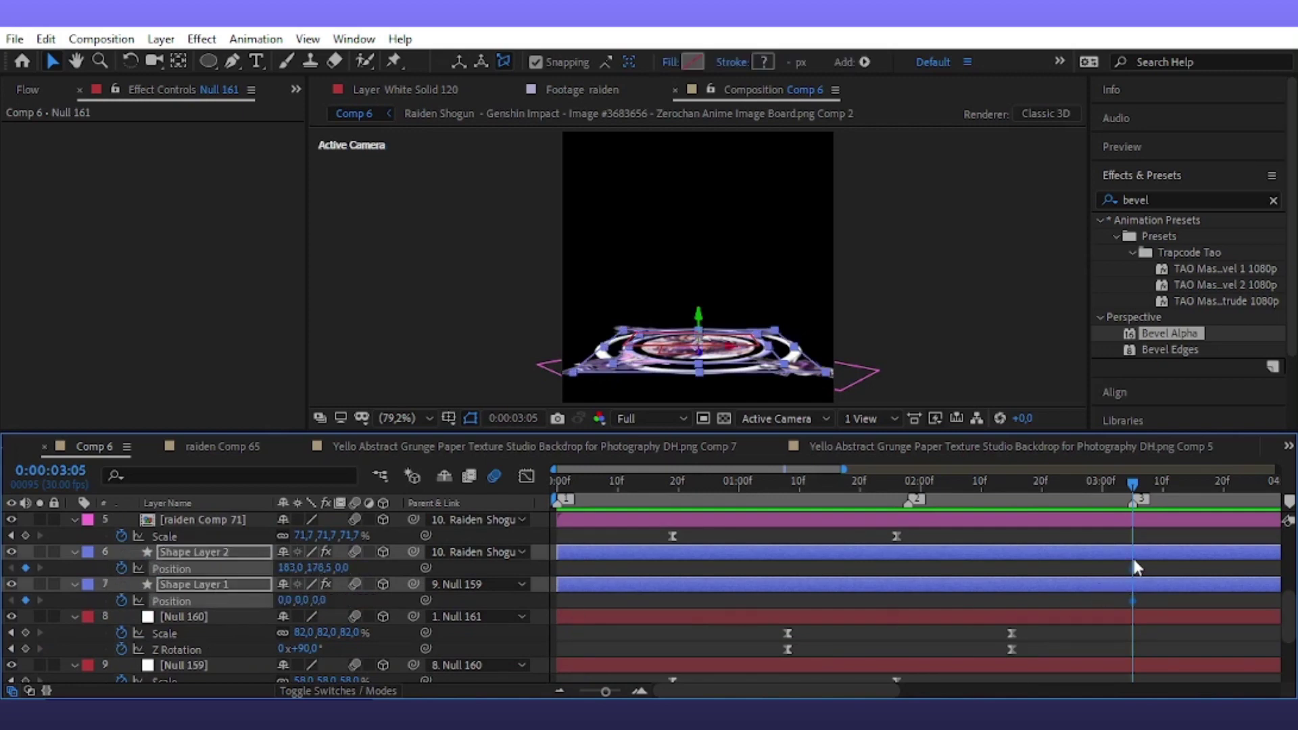
{"action": "left_click_drag", "start_coordinate": [1134, 567], "coordinate": [1037, 572]}
{"action": "left_click_drag", "start_coordinate": [920, 602], "coordinate": [908, 604]}
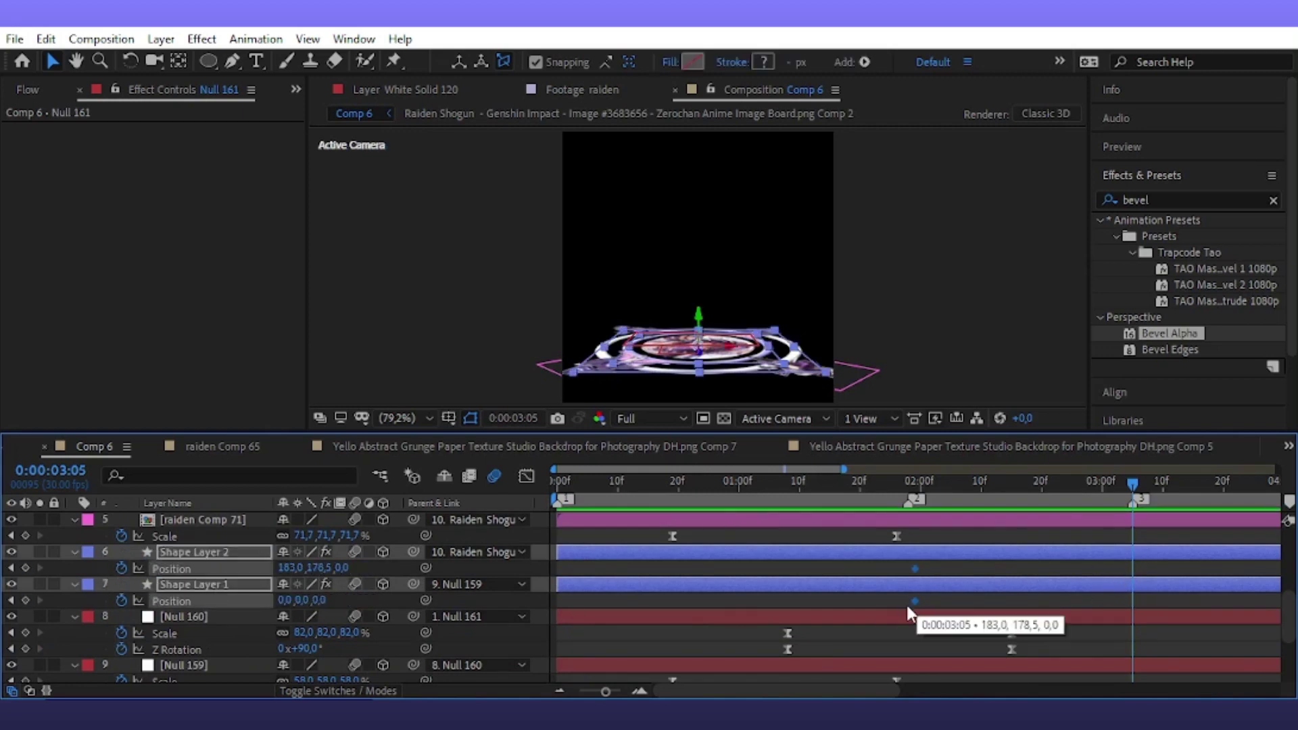
{"action": "left_click", "coordinate": [939, 574]}
Lift the rings in depth at 3:05: Shape Layer 2 to Z -135, Shape Layer 1 to Z -52
{"action": "left_click_drag", "start_coordinate": [326, 568], "coordinate": [304, 565]}
{"action": "key", "text": "ctrl+z"}
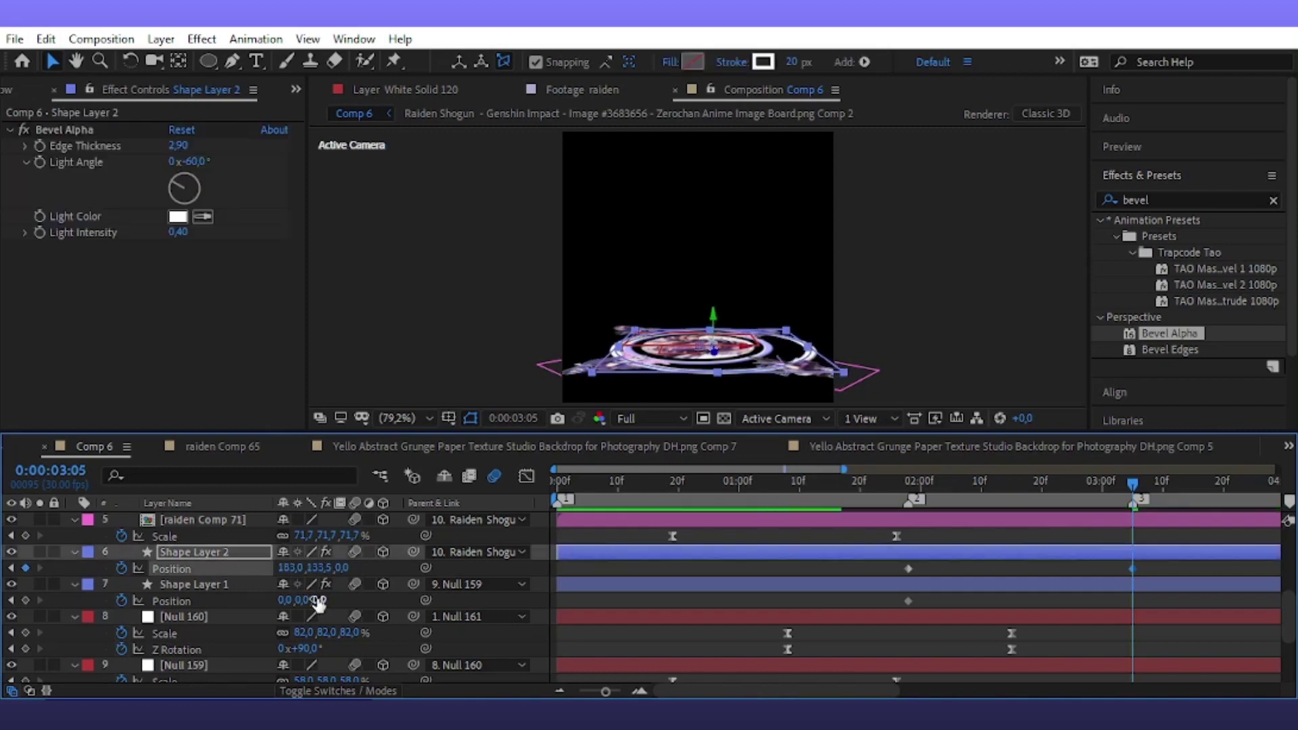
{"action": "mouse_move", "coordinate": [316, 601]}
{"action": "left_mouse_down"}
{"action": "mouse_move", "coordinate": [342, 600]}
{"action": "mouse_move", "coordinate": [270, 588]}
{"action": "mouse_move", "coordinate": [209, 542]}
{"action": "mouse_move", "coordinate": [318, 598]}
{"action": "left_mouse_up"}
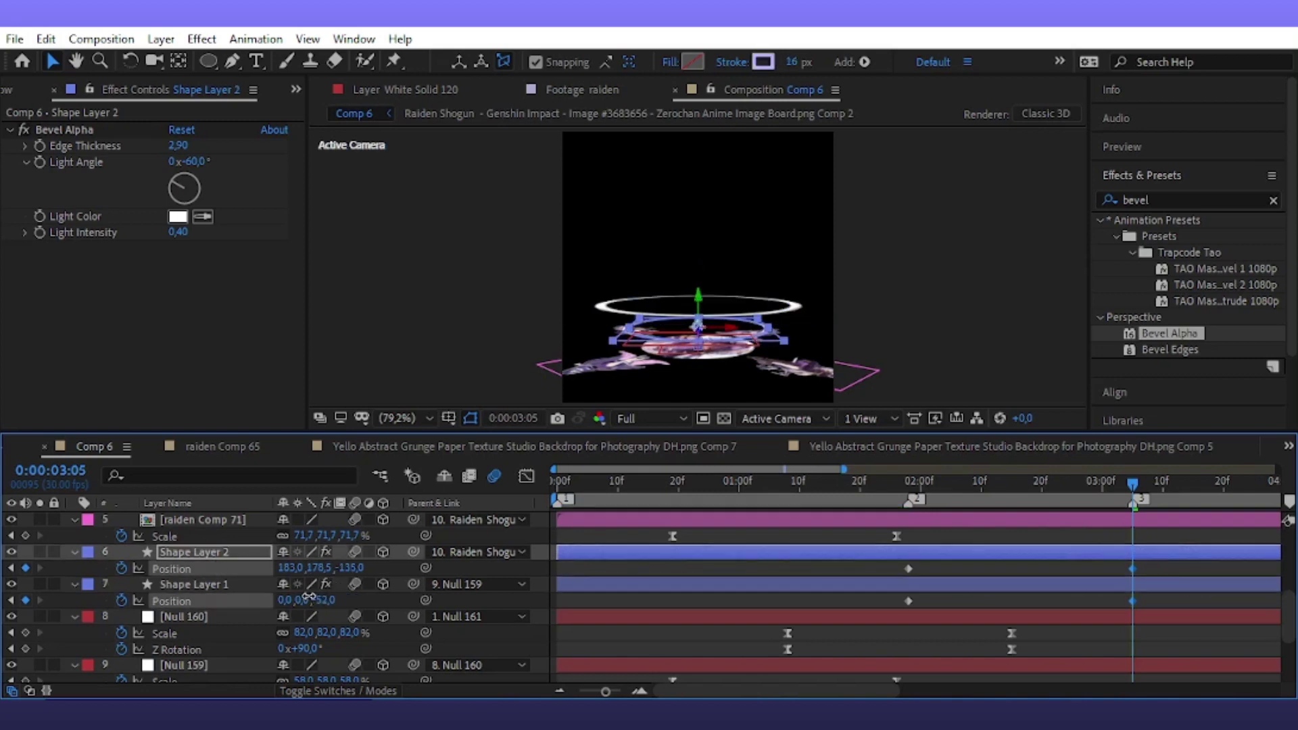
{"action": "scroll", "coordinate": [949, 584], "scroll_direction": "up", "scroll_amount": 5}
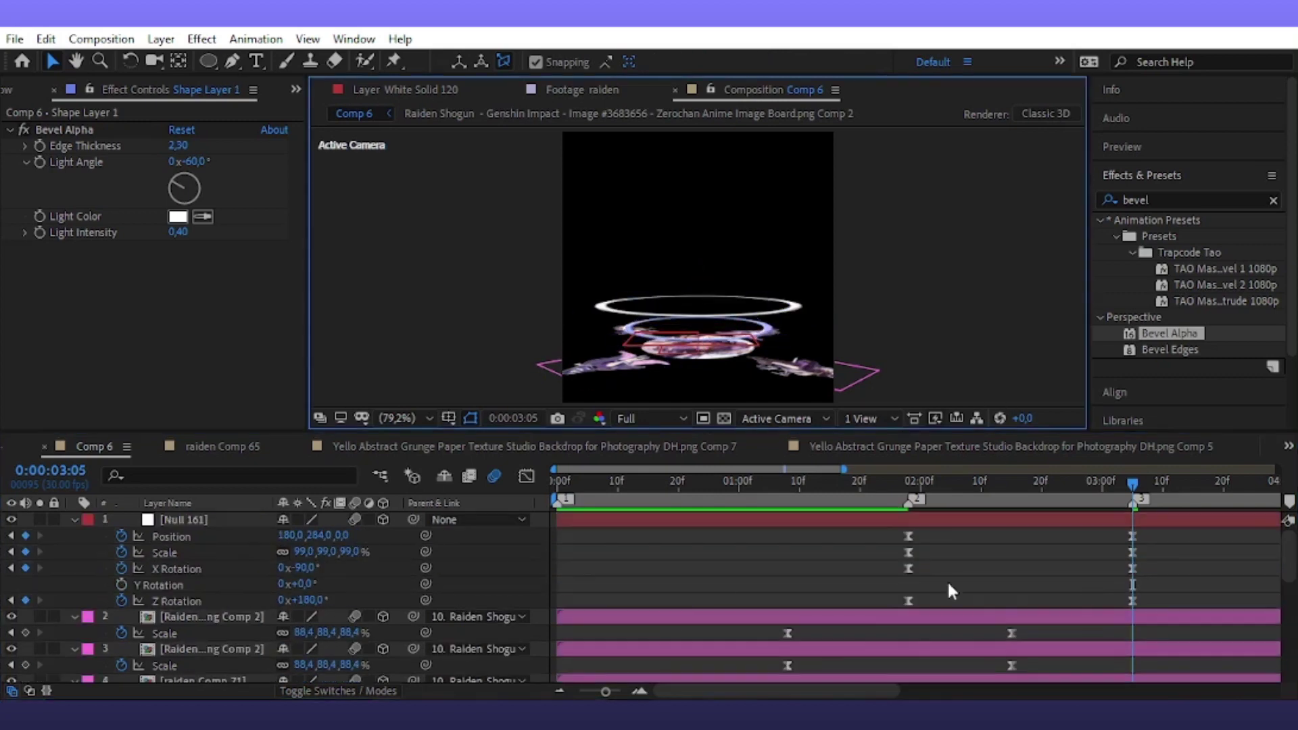
Scale Null 161 to 117%, then select both raiden Comp 71 and Raiden Comp 2 layers and show their rotation
{"action": "left_click_drag", "start_coordinate": [336, 551], "coordinate": [496, 563]}
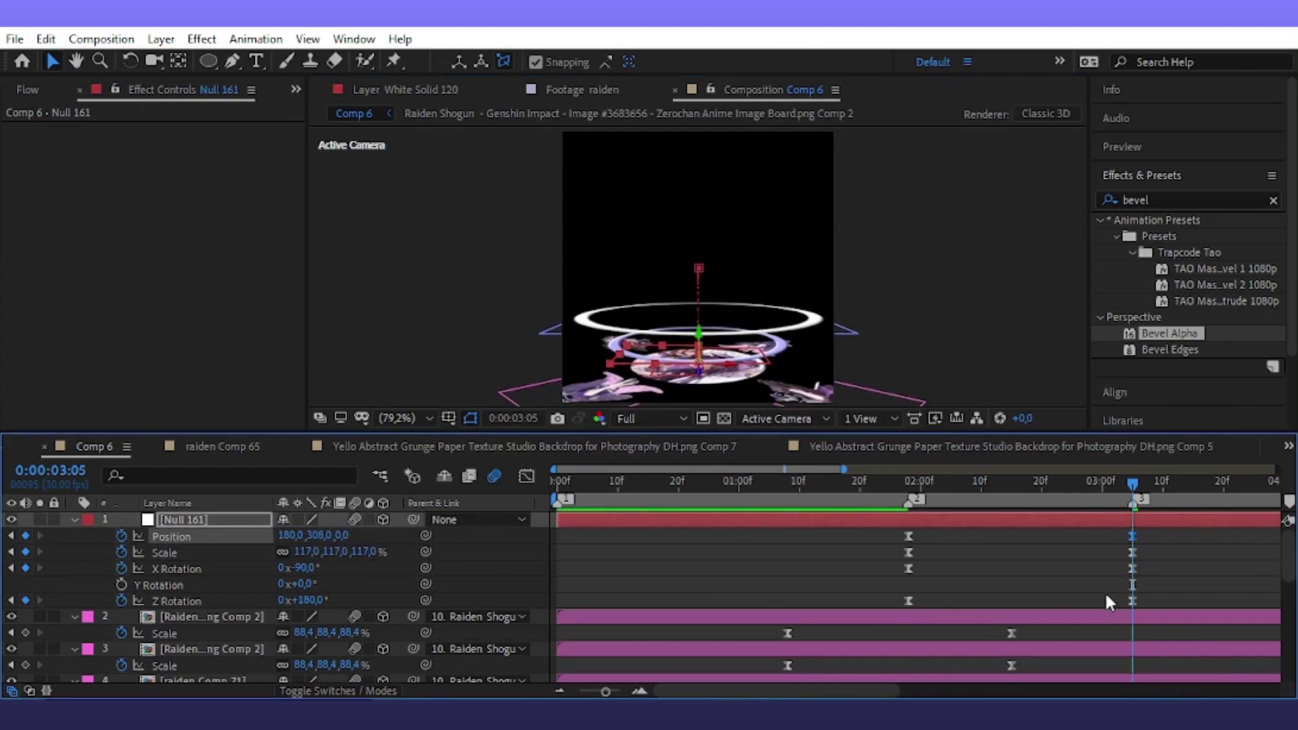
{"action": "scroll", "coordinate": [926, 583], "scroll_direction": "down", "scroll_amount": 5}
{"action": "left_click", "coordinate": [927, 572]}
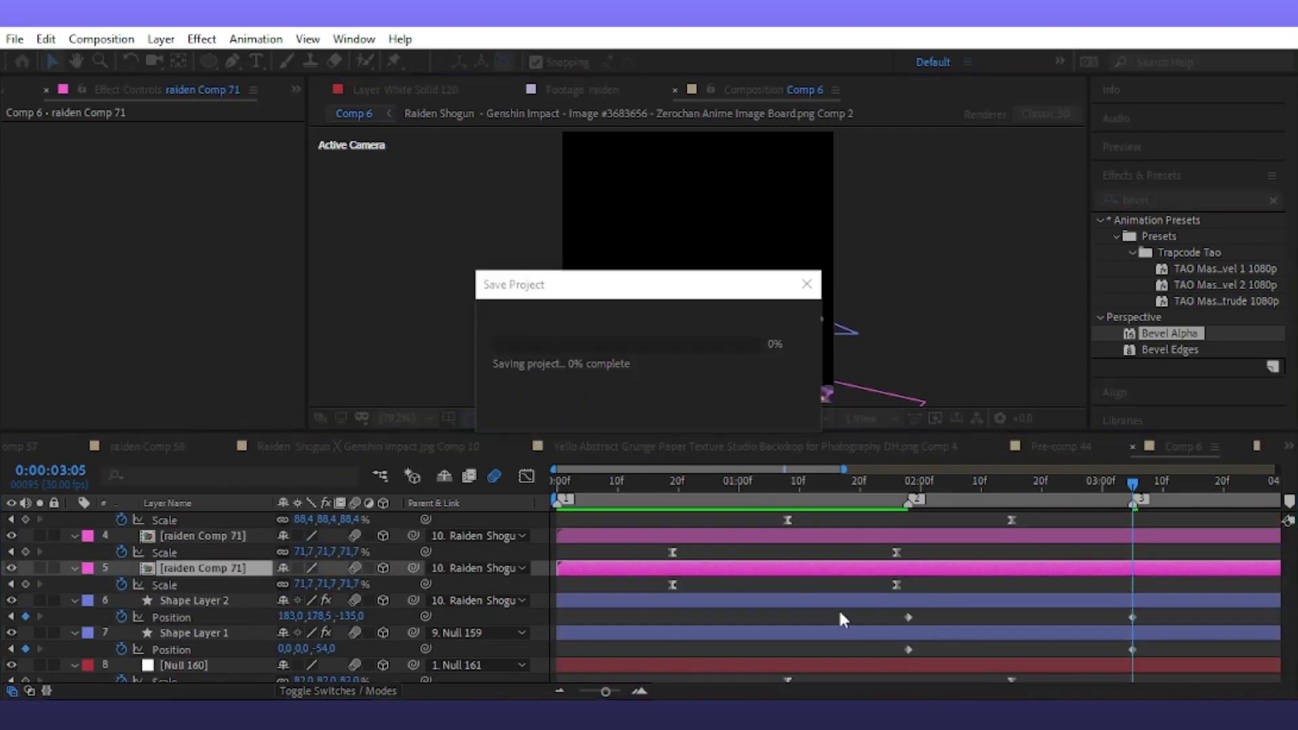
{"action": "left_click", "coordinate": [123, 536], "text": "shift"}
{"action": "scroll", "coordinate": [185, 590], "scroll_direction": "up", "scroll_amount": 3}
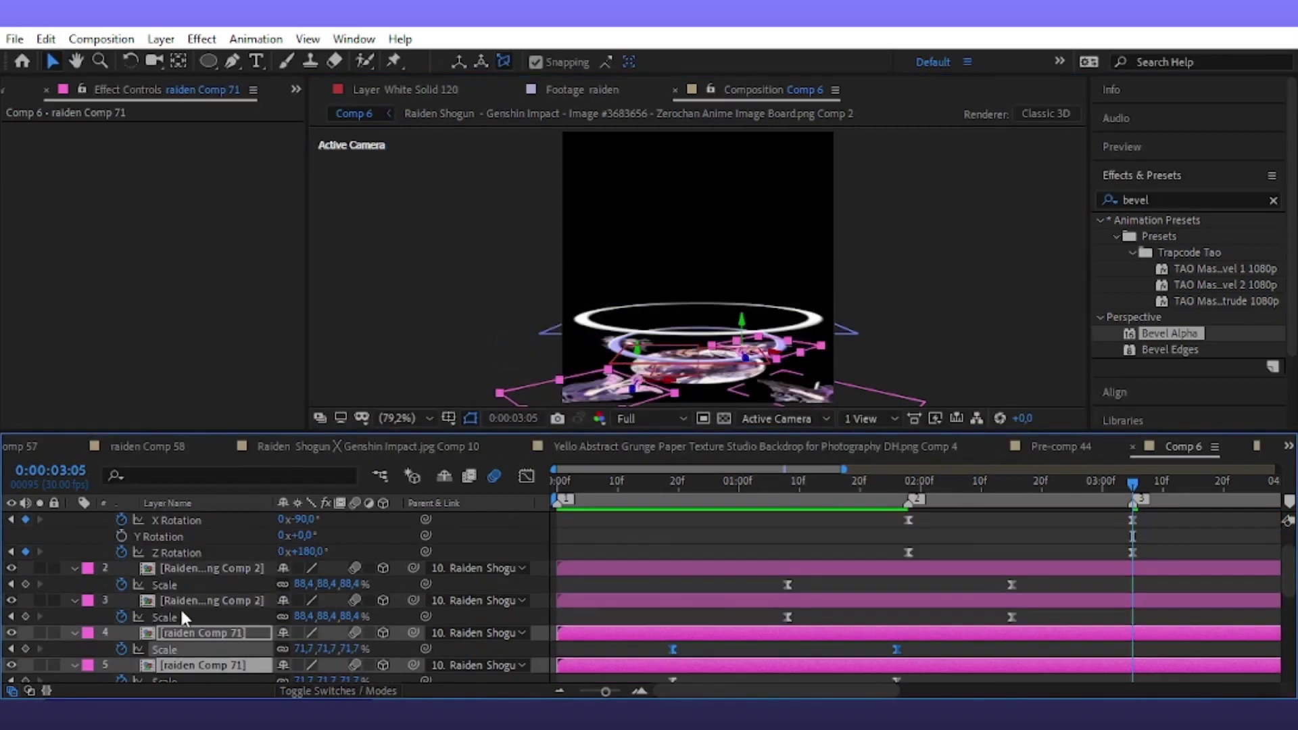
{"action": "scroll", "coordinate": [132, 578], "scroll_direction": "down", "scroll_amount": 3}
{"action": "left_click_drag", "start_coordinate": [127, 529], "coordinate": [197, 553]}
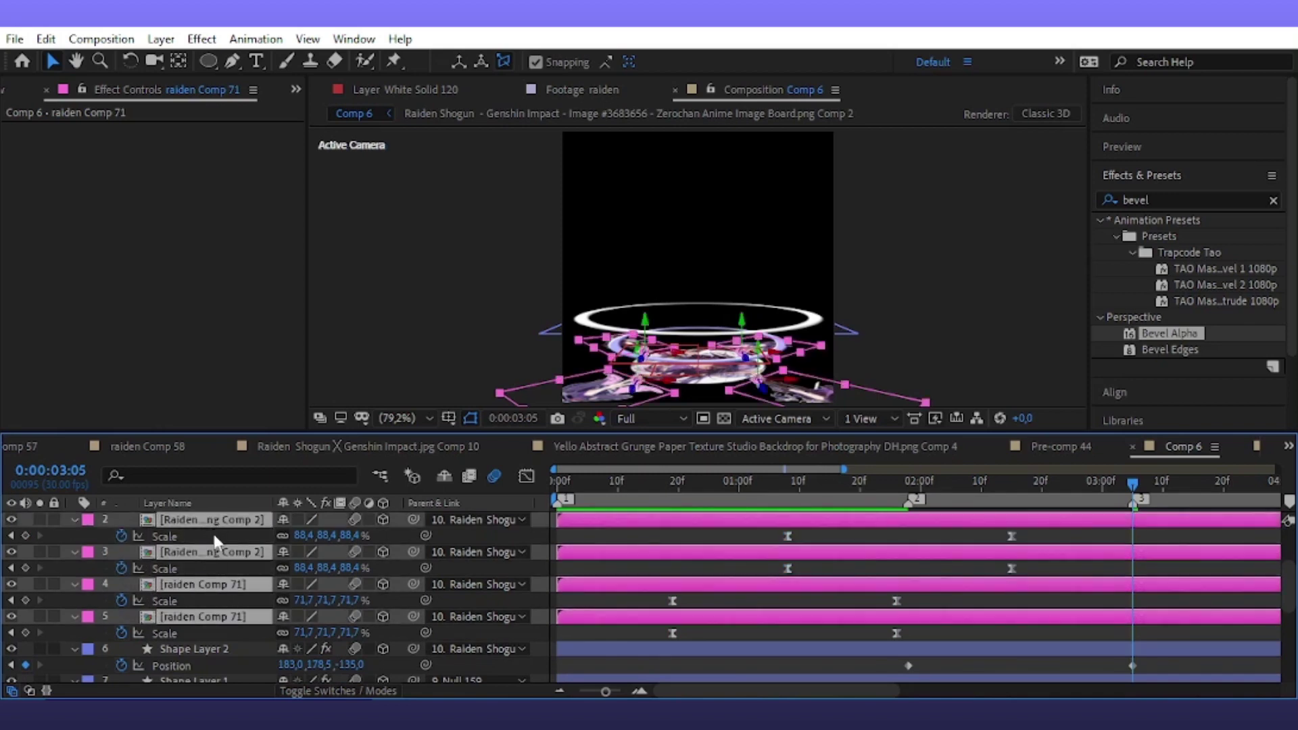
{"action": "key", "text": "r"}
{"action": "left_click_drag", "start_coordinate": [122, 553], "coordinate": [123, 582]}
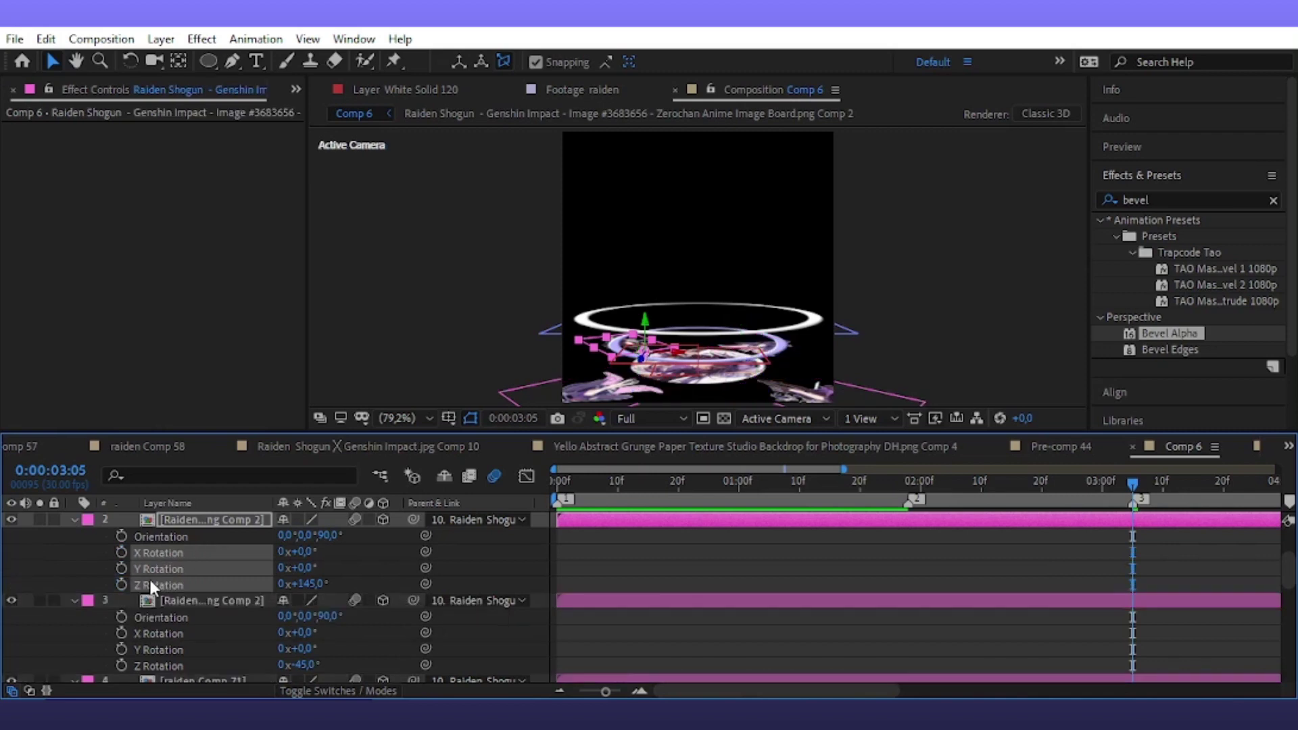
Enable X/Y/Z Rotation keyframing on Raiden layers 2 and 3 and reveal their keyframes
{"action": "key", "text": "ctrl+z"}
{"action": "mouse_move", "coordinate": [121, 553]}
{"action": "left_mouse_down"}
{"action": "mouse_move", "coordinate": [126, 624]}
{"action": "mouse_move", "coordinate": [169, 506]}
{"action": "mouse_move", "coordinate": [169, 542]}
{"action": "left_mouse_up"}
{"action": "scroll", "coordinate": [121, 583], "scroll_direction": "down", "scroll_amount": 2}
{"action": "scroll", "coordinate": [127, 610], "scroll_direction": "down", "scroll_amount": 3}
{"action": "scroll", "coordinate": [127, 608], "scroll_direction": "down", "scroll_amount": 2}
{"action": "scroll", "coordinate": [159, 595], "scroll_direction": "up", "scroll_amount": 3}
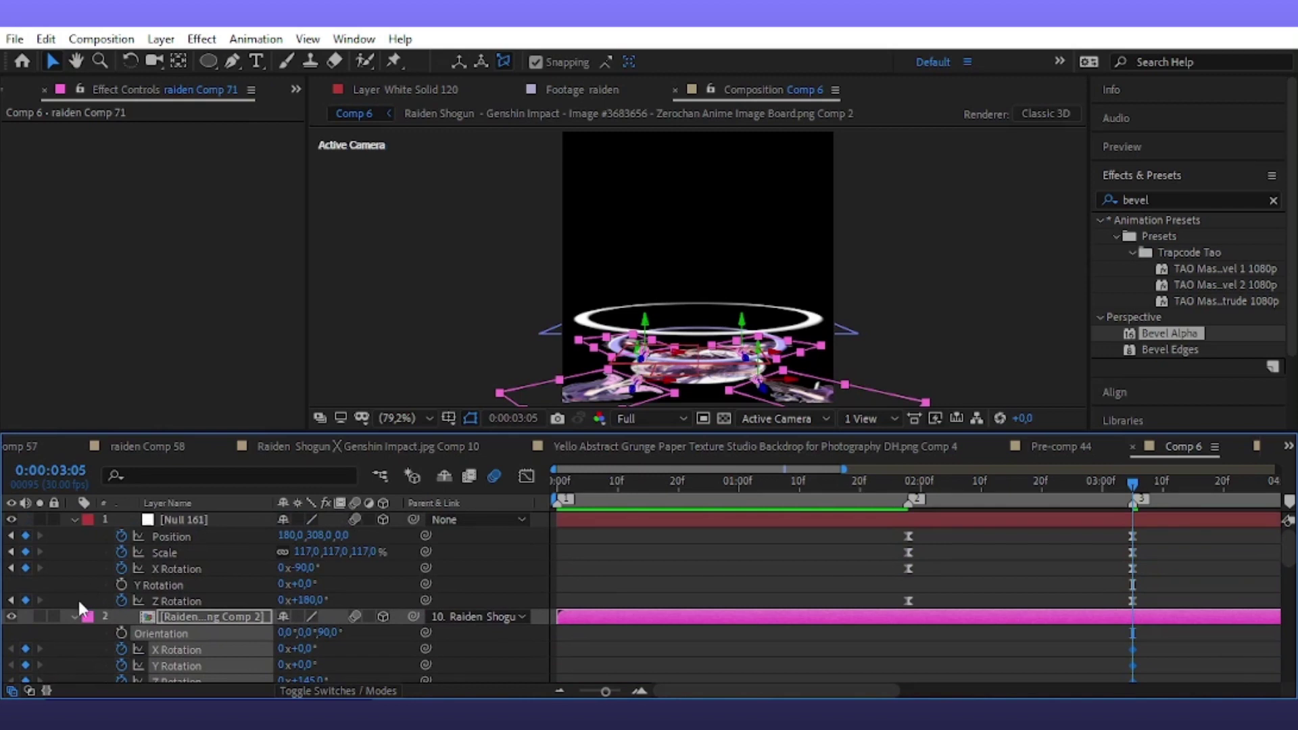
{"action": "key", "text": "u"}
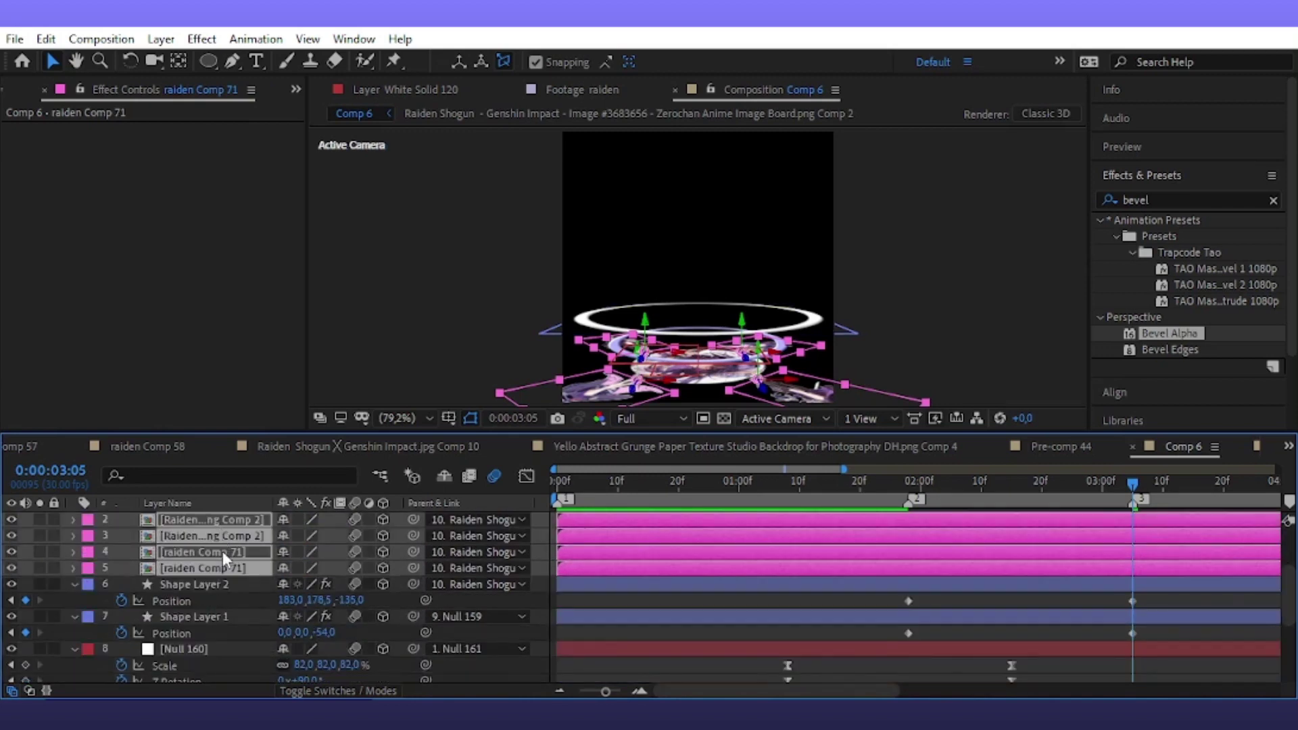
{"action": "key", "text": "u"}
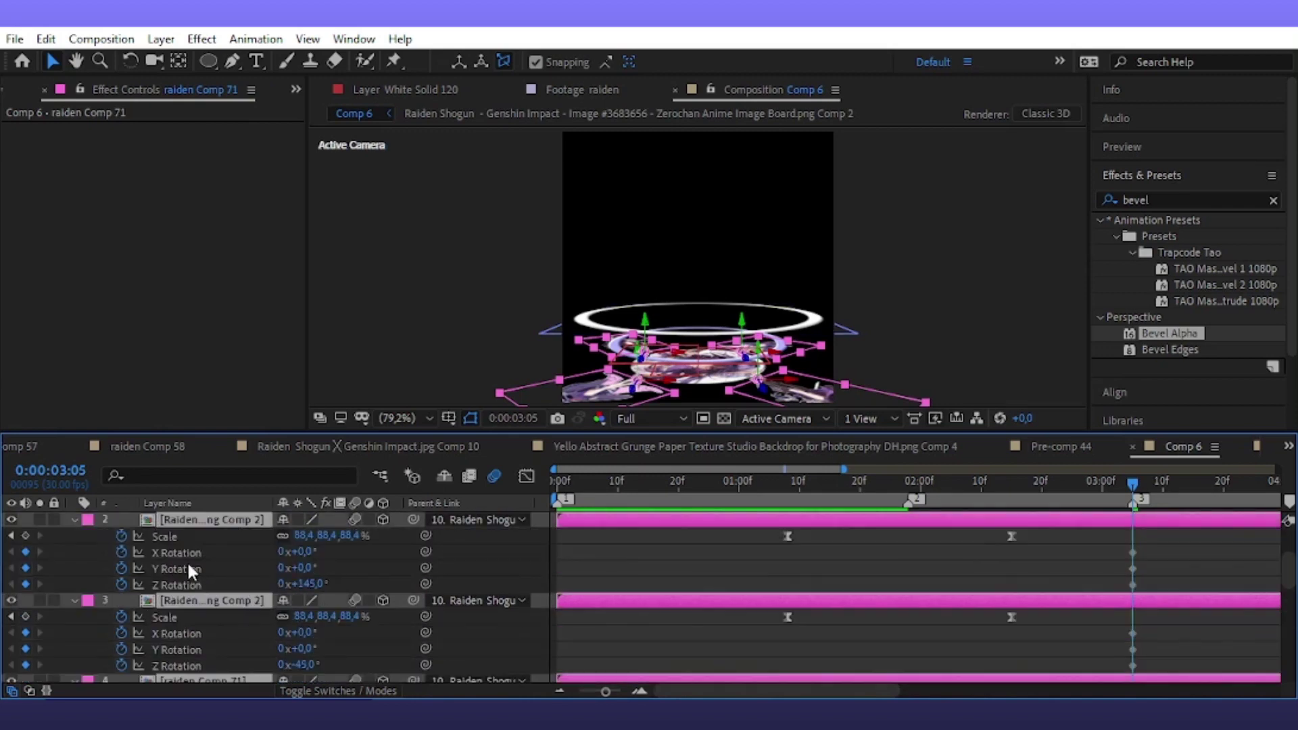
Move layer 2's rotation keys to 02:00f, ending at X -97° and Z 169° at 3:05
{"action": "left_click_drag", "start_coordinate": [1146, 548], "coordinate": [1128, 588]}
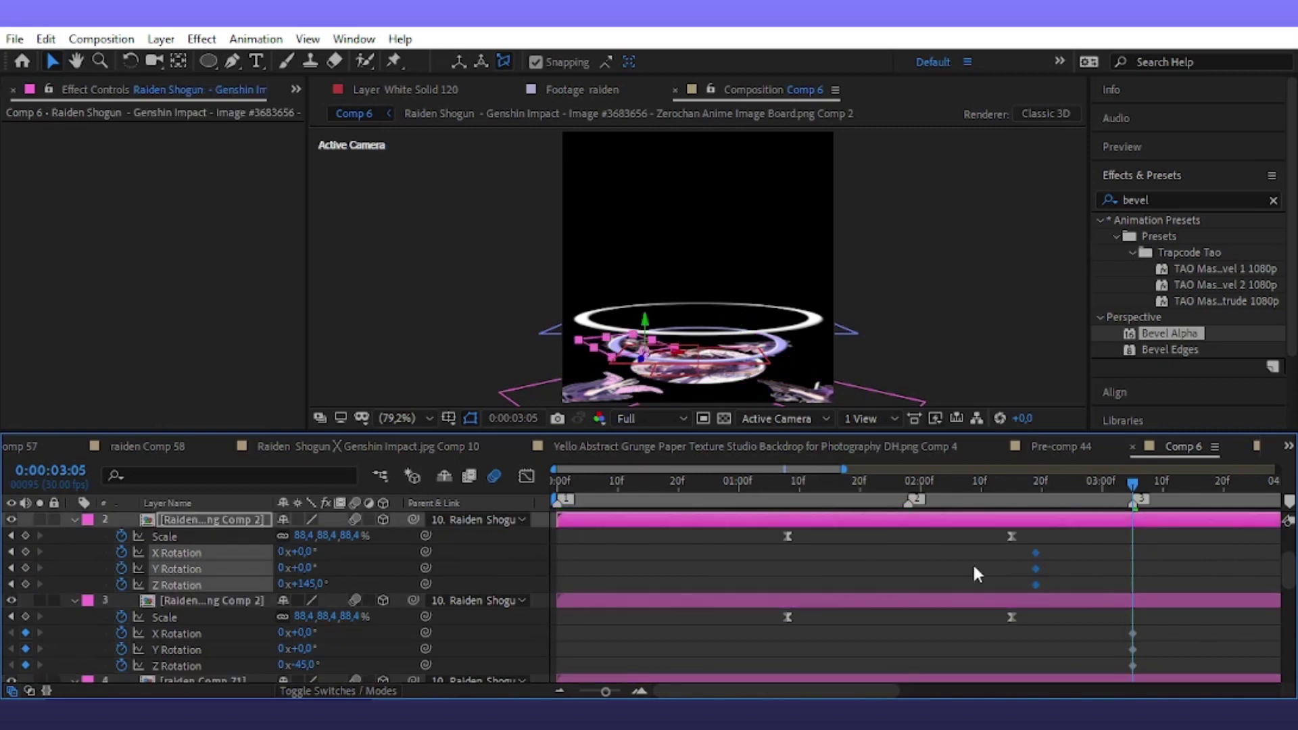
{"action": "left_click_drag", "start_coordinate": [1036, 569], "coordinate": [906, 576]}
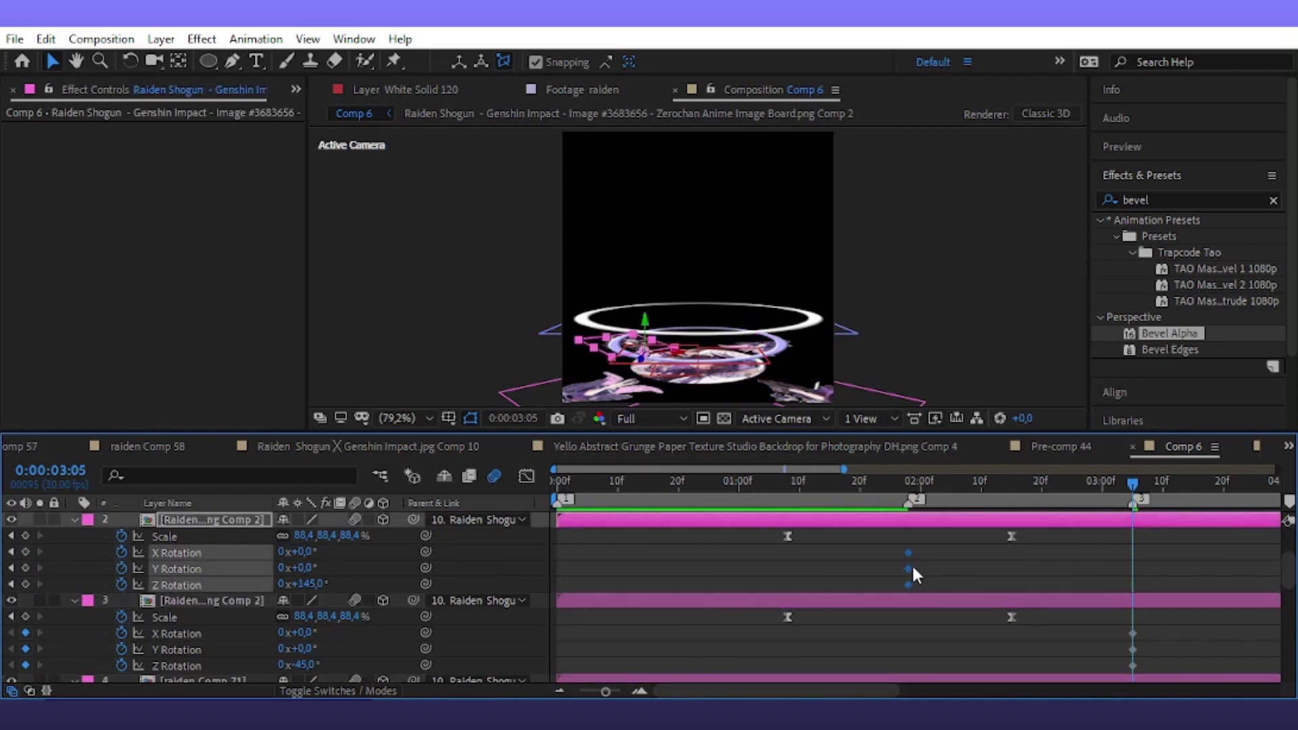
{"action": "left_click_drag", "start_coordinate": [910, 499], "coordinate": [1133, 561]}
{"action": "left_click", "coordinate": [1144, 558]}
{"action": "mouse_move", "coordinate": [297, 568]}
{"action": "left_mouse_down"}
{"action": "mouse_move", "coordinate": [333, 568]}
{"action": "mouse_move", "coordinate": [291, 552]}
{"action": "mouse_move", "coordinate": [247, 587]}
{"action": "mouse_move", "coordinate": [340, 591]}
{"action": "mouse_move", "coordinate": [307, 569]}
{"action": "left_mouse_up"}
{"action": "key", "text": "ctrl+z"}
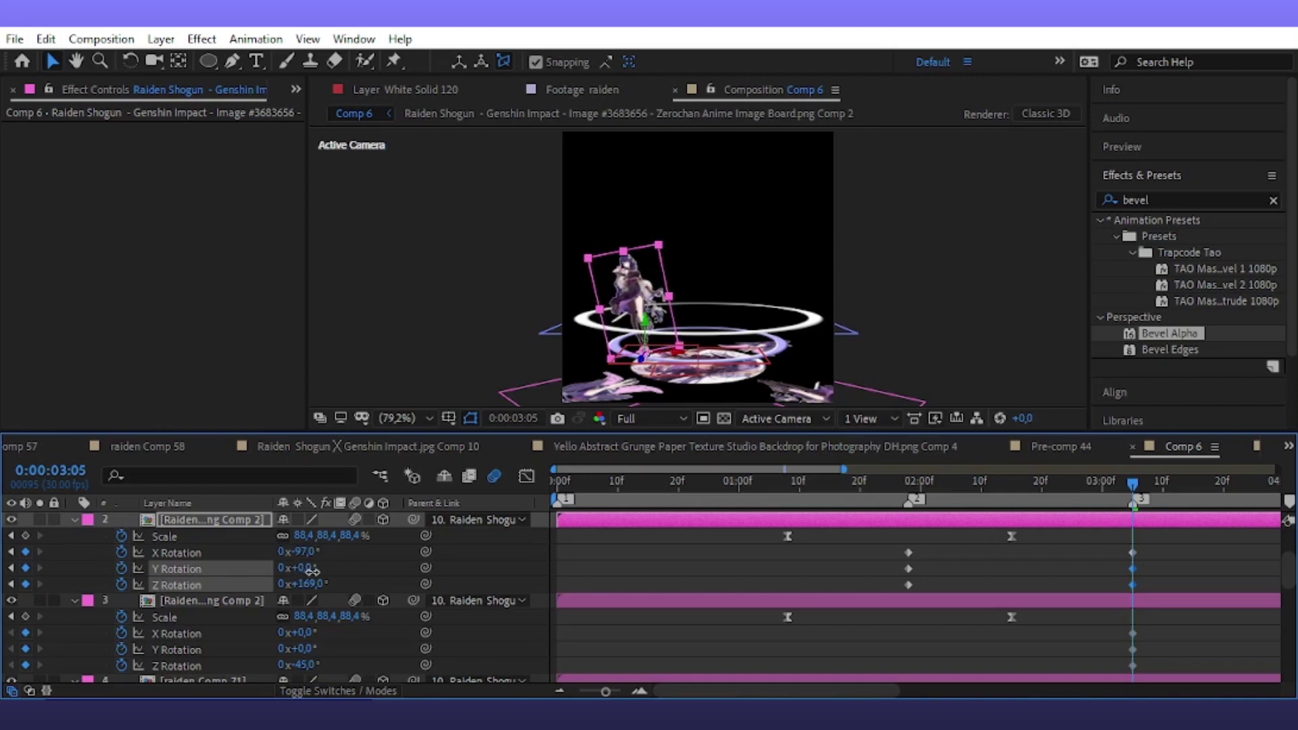
{"action": "left_click", "coordinate": [268, 547]}
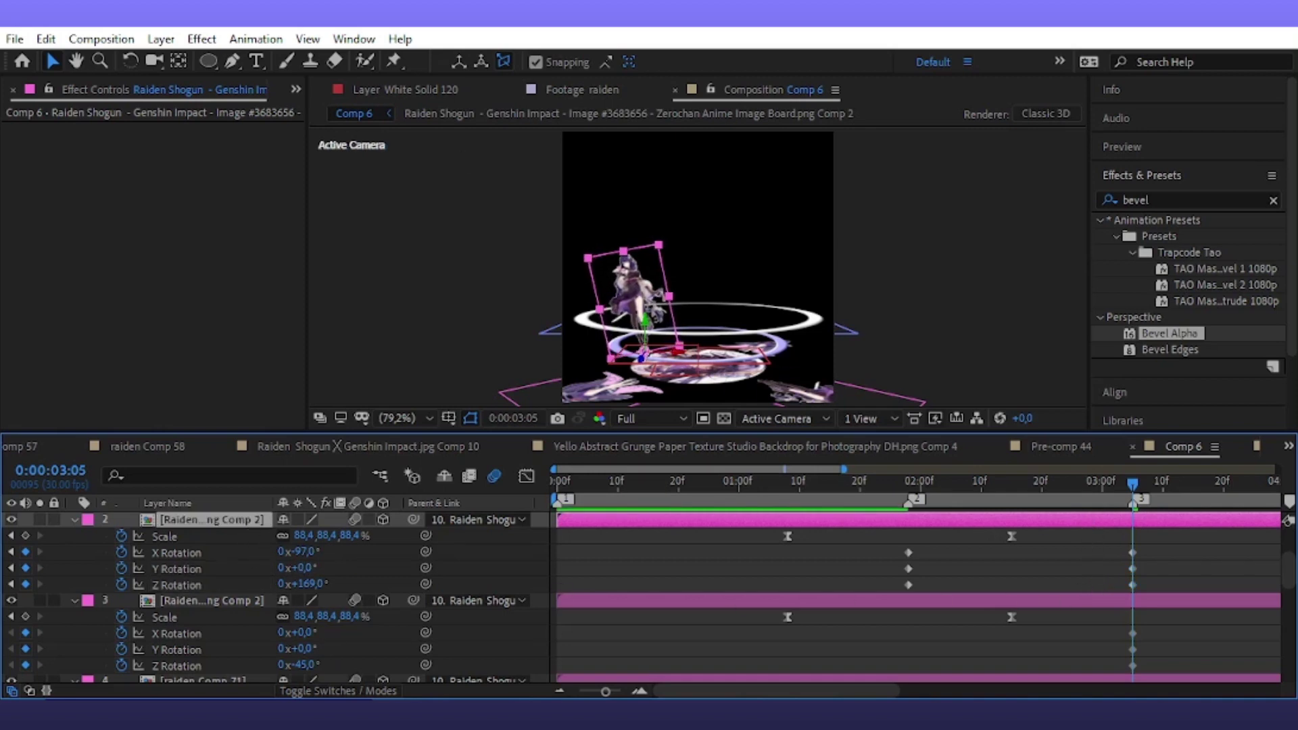
{"action": "left_click", "coordinate": [161, 39]}
Add Null 162 as a 3D layer and parent the next Raiden layer to it
{"action": "mouse_move", "coordinate": [188, 58]}
{"action": "left_click", "coordinate": [503, 142]}
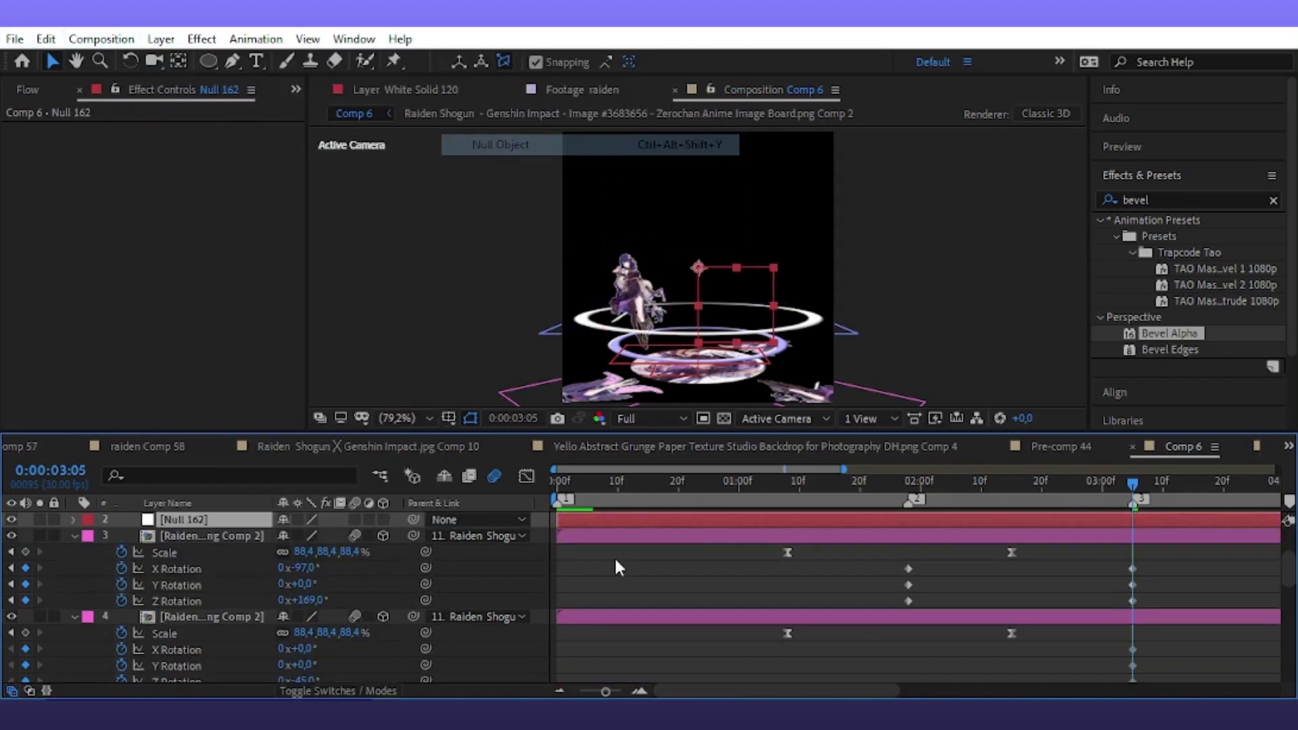
{"action": "left_click", "coordinate": [383, 519]}
{"action": "scroll", "coordinate": [451, 561], "scroll_direction": "up", "scroll_amount": 1}
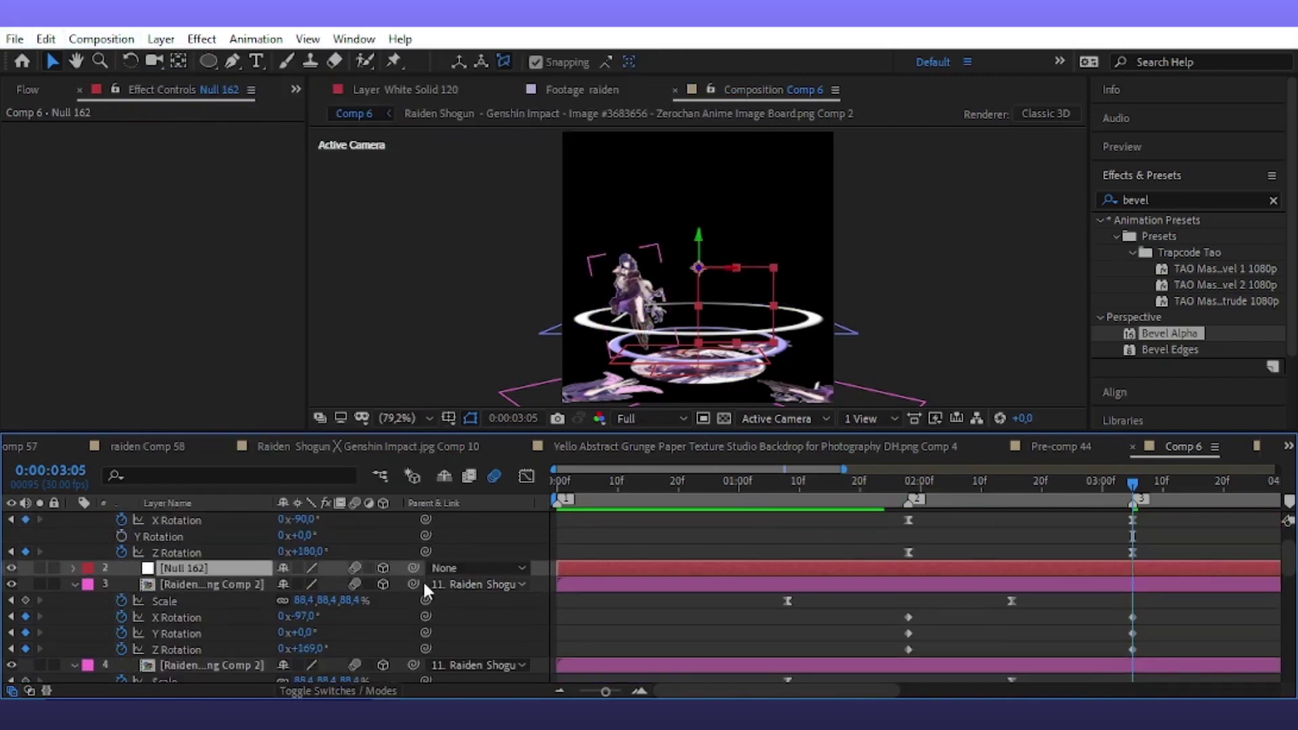
{"action": "left_click_drag", "start_coordinate": [414, 584], "coordinate": [396, 571]}
{"action": "left_click", "coordinate": [460, 568]}
{"action": "left_click", "coordinate": [504, 526]}
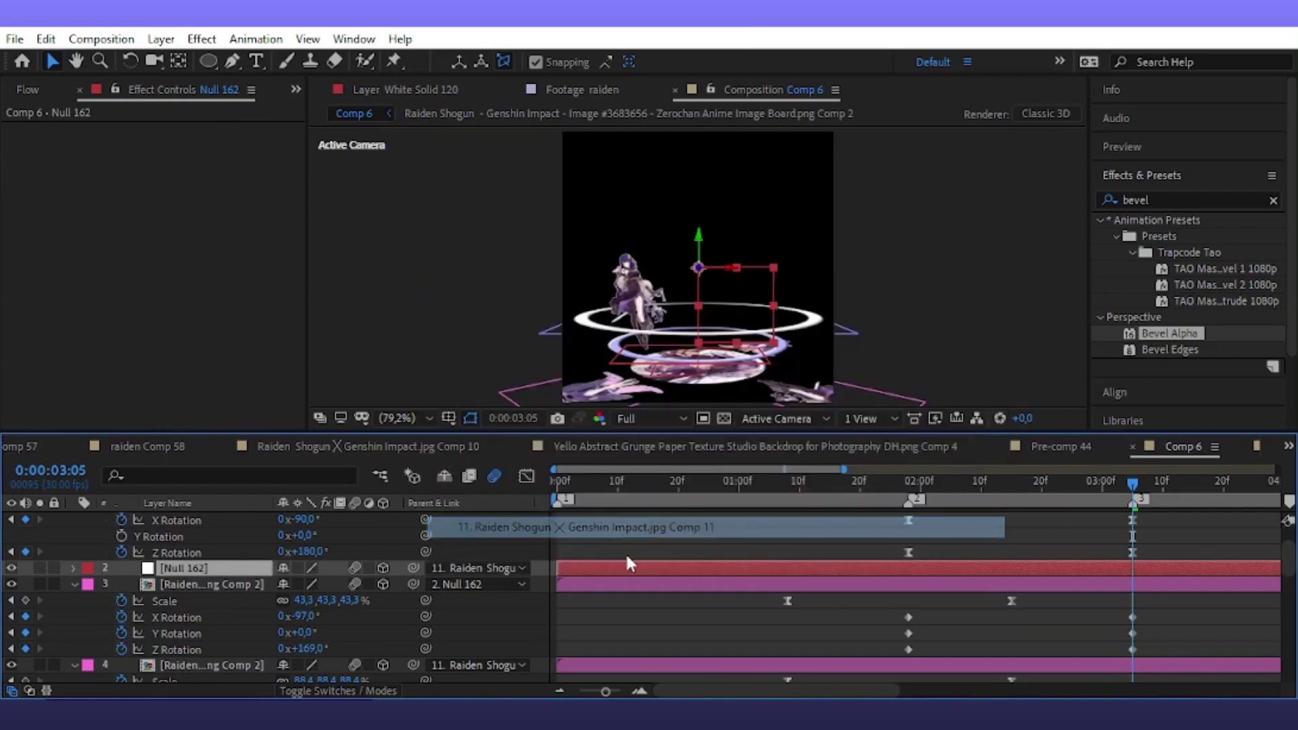
{"action": "scroll", "coordinate": [1018, 568], "scroll_direction": "down", "scroll_amount": 1}
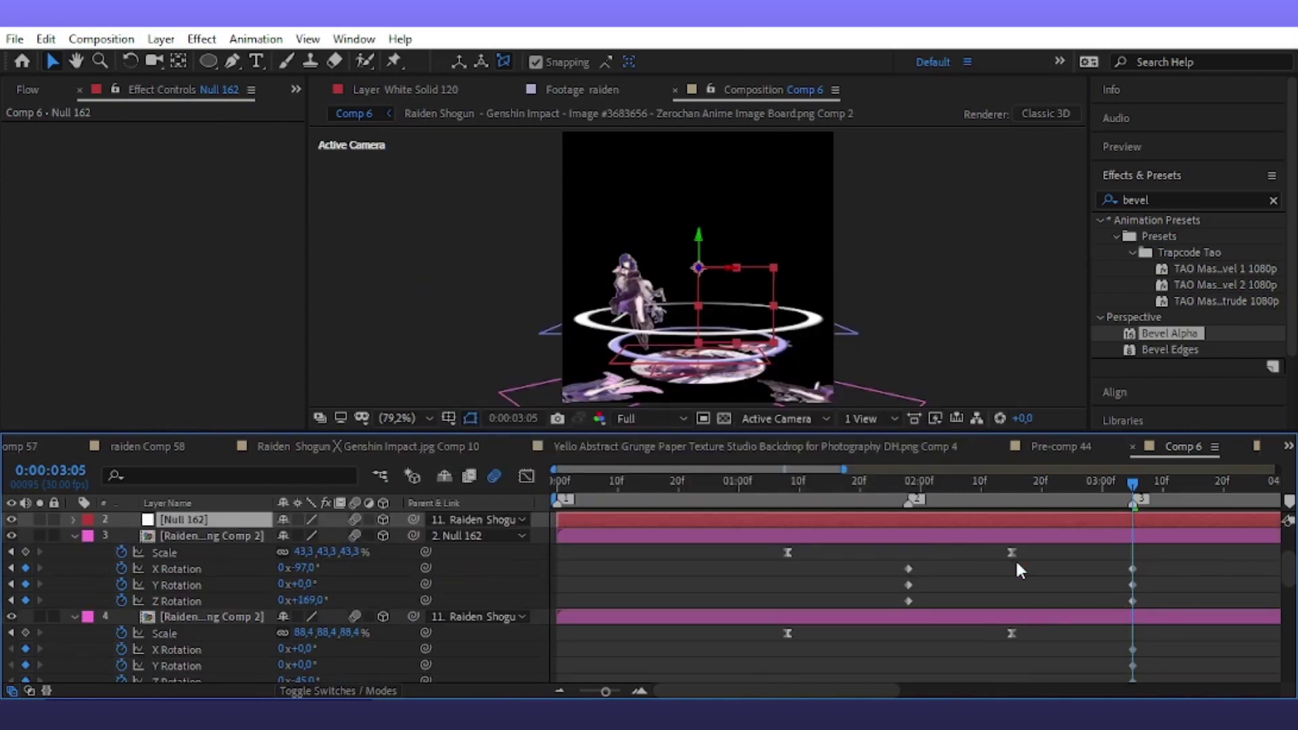
Place Null 162's anchor on the Raiden figure and remove its trial Scale keyframe
{"action": "left_click", "coordinate": [178, 61]}
{"action": "left_click_drag", "start_coordinate": [715, 286], "coordinate": [649, 325]}
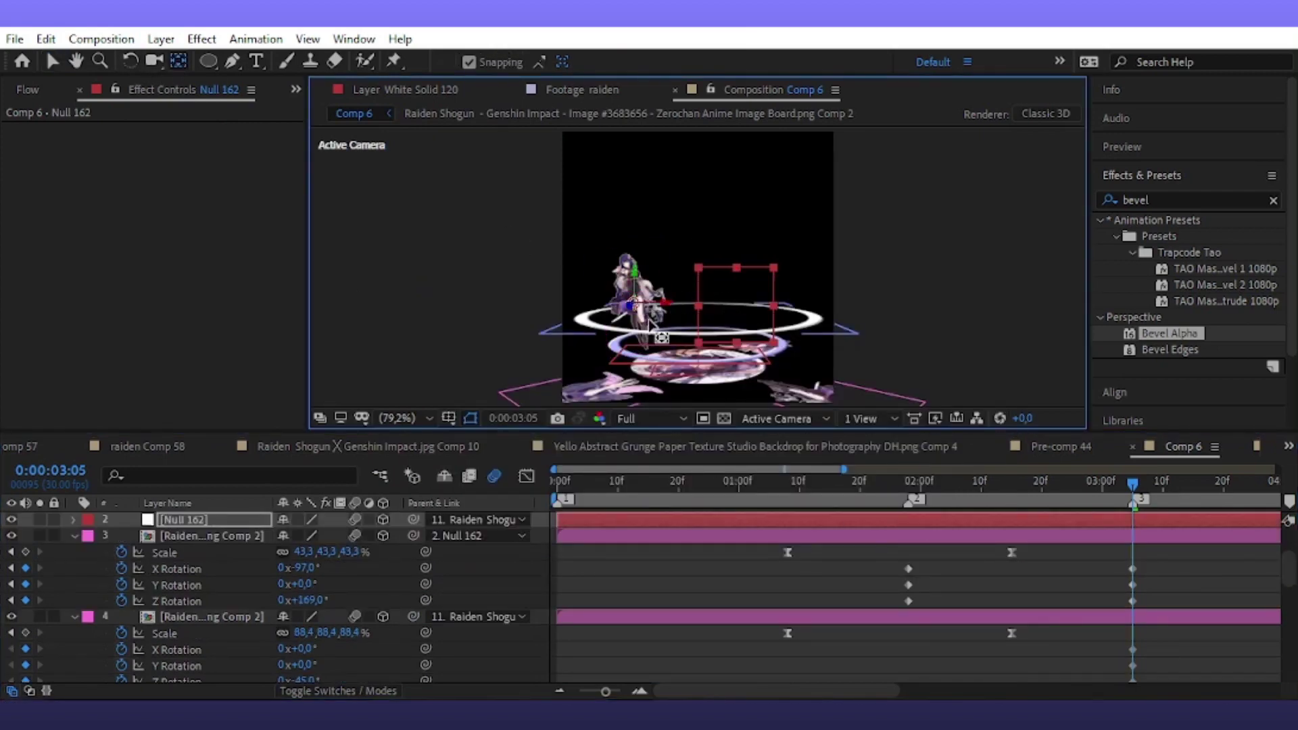
{"action": "left_click", "coordinate": [233, 518]}
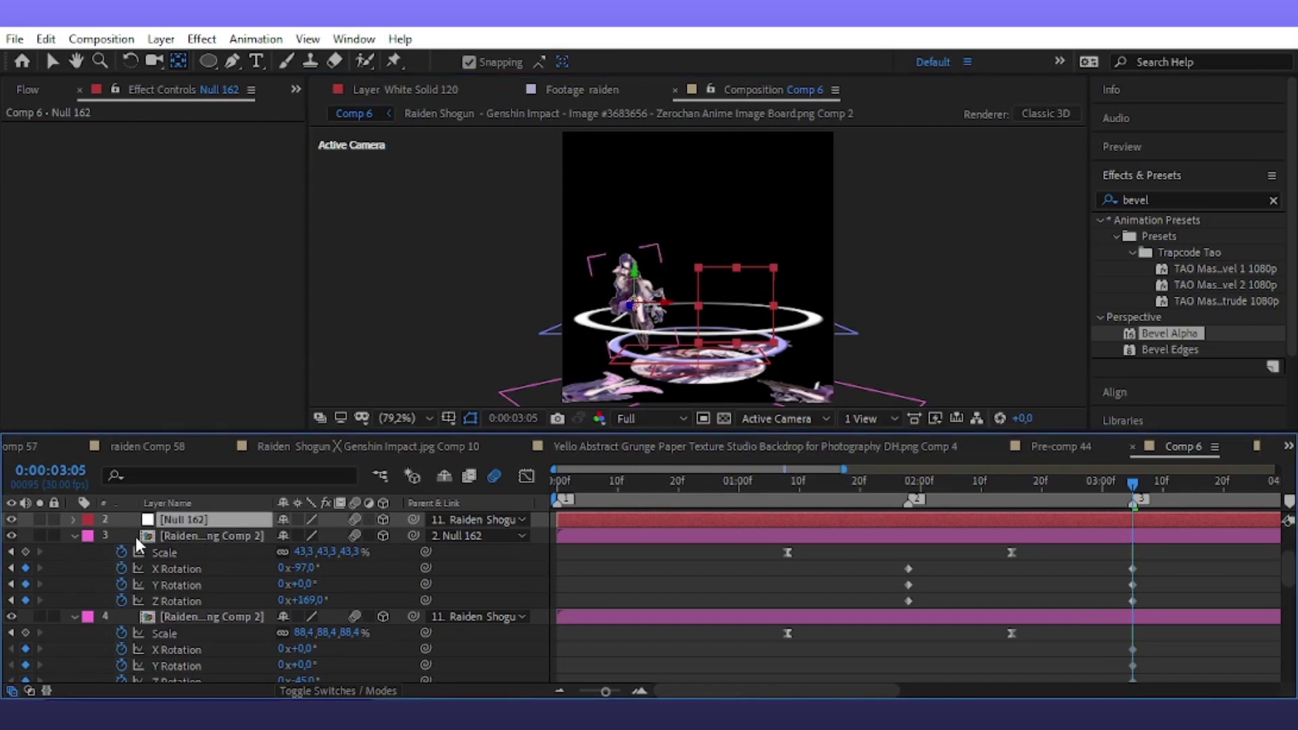
{"action": "key", "text": "v"}
{"action": "key", "text": "s"}
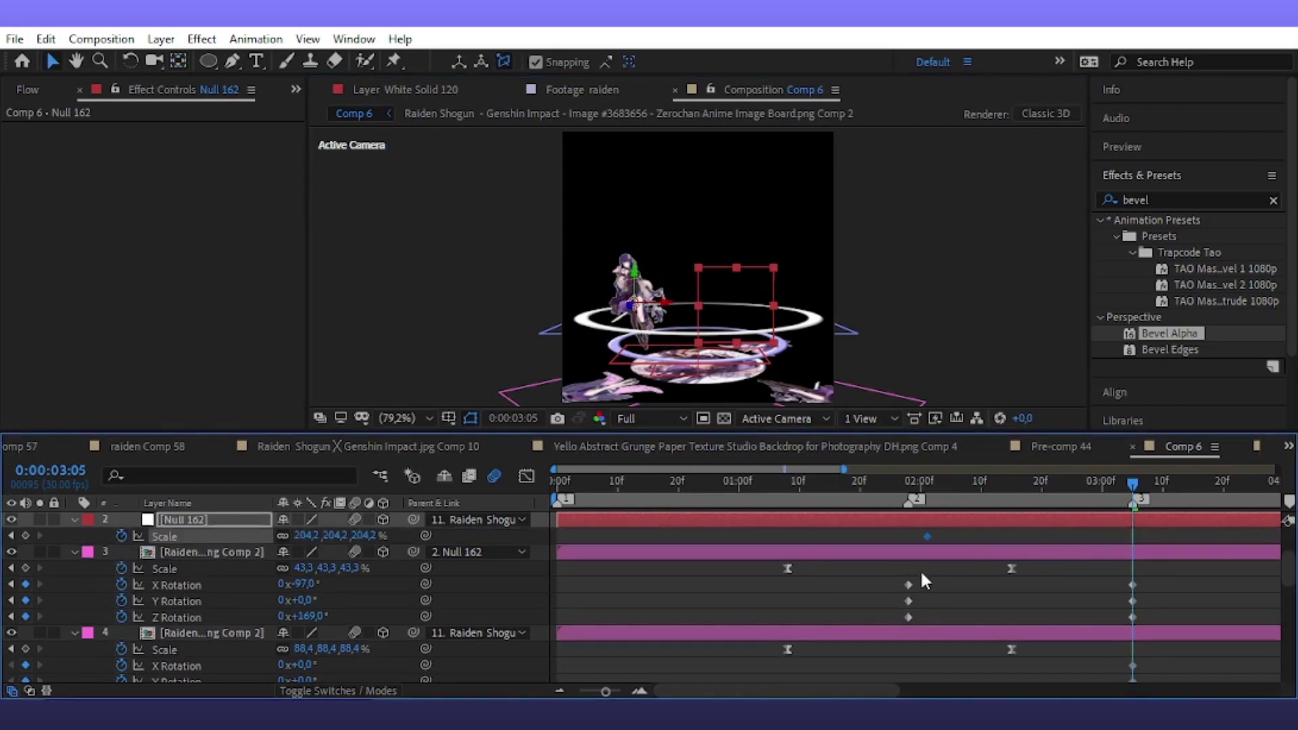
{"action": "left_click_drag", "start_coordinate": [928, 536], "coordinate": [908, 582]}
{"action": "left_click", "coordinate": [951, 525]}
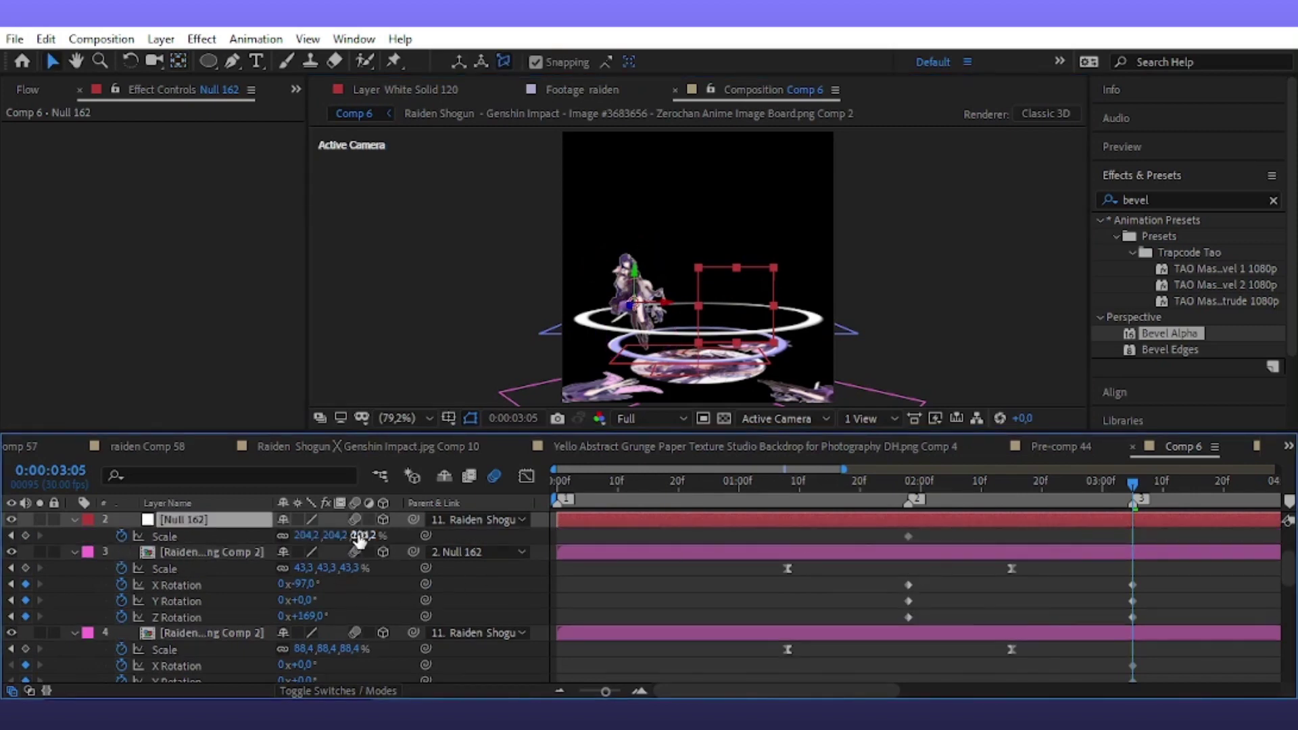
{"action": "left_click_drag", "start_coordinate": [359, 538], "coordinate": [436, 535]}
{"action": "key", "text": "ctrl+z"}
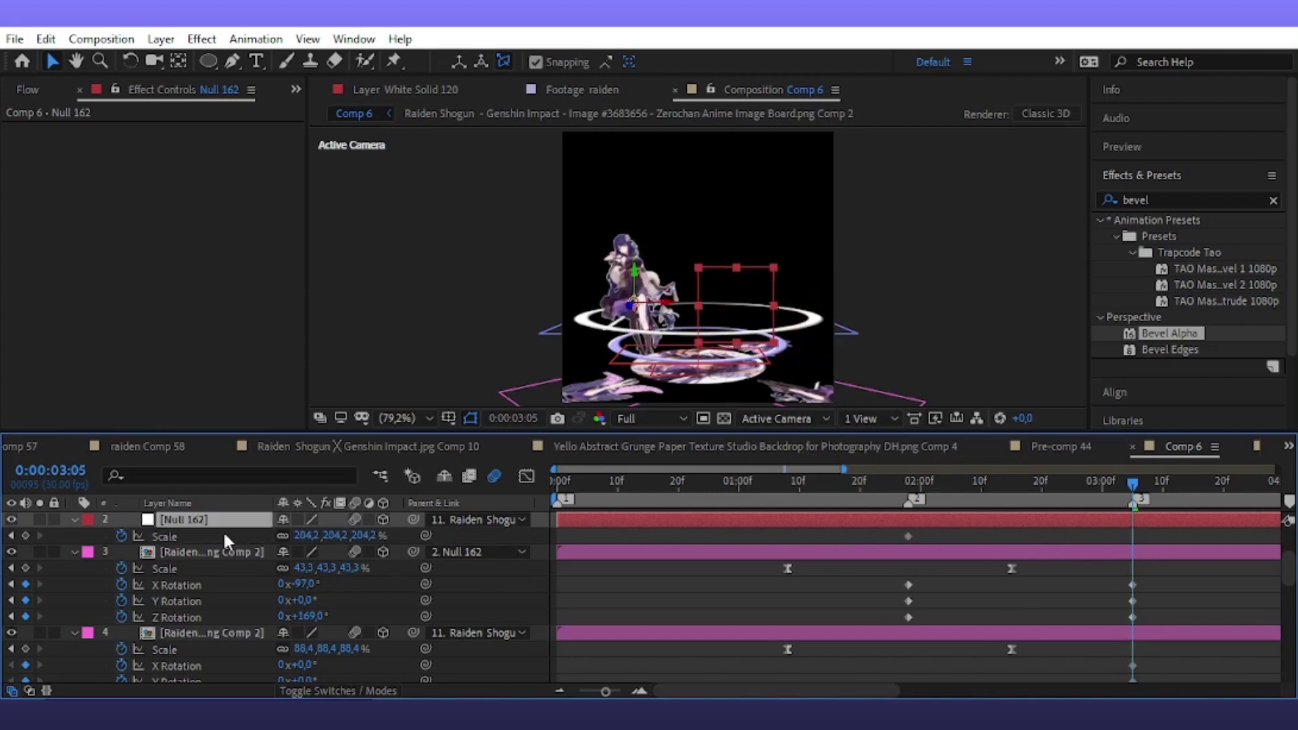
{"action": "left_click", "coordinate": [909, 535]}
{"action": "key", "text": "Delete"}
Keyframe Null 162 Scale from 204.2% at 2:00 to 362.2% at 3:05, and set the figure's Z rotation to 176°
{"action": "left_click", "coordinate": [180, 61]}
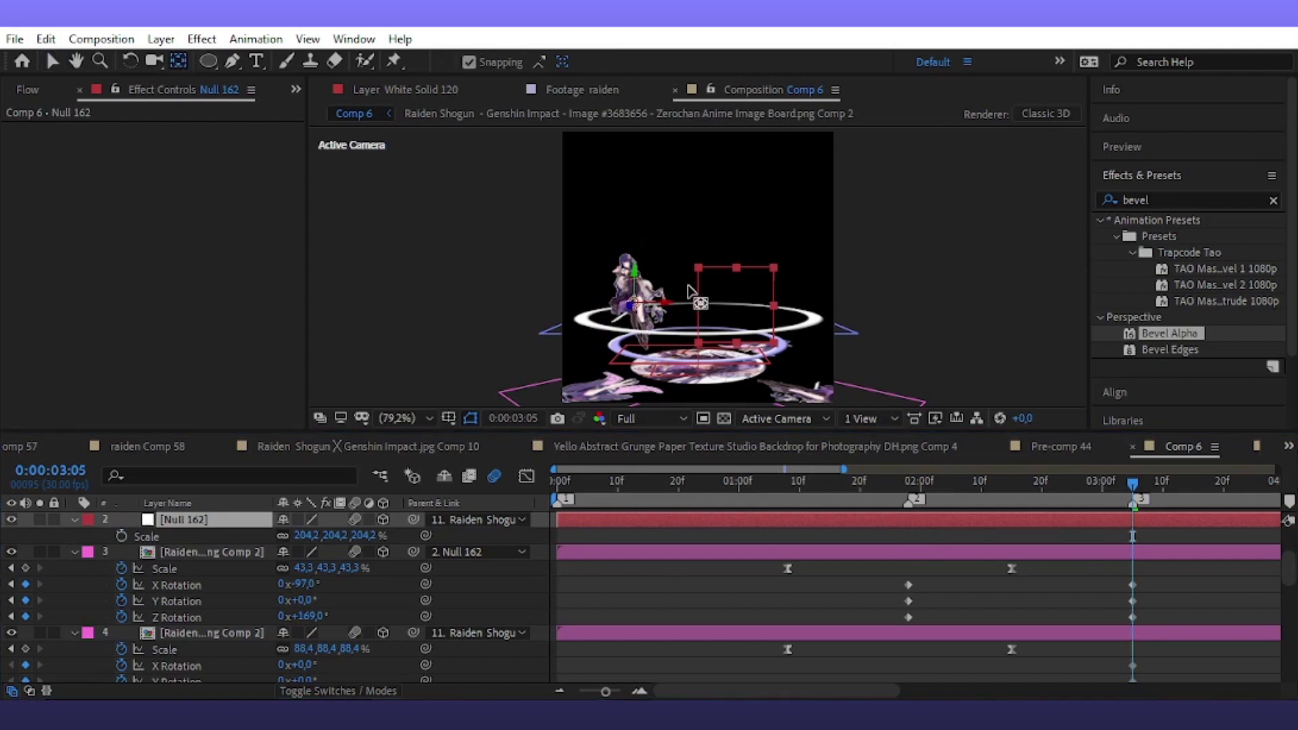
{"action": "left_click_drag", "start_coordinate": [633, 304], "coordinate": [646, 351]}
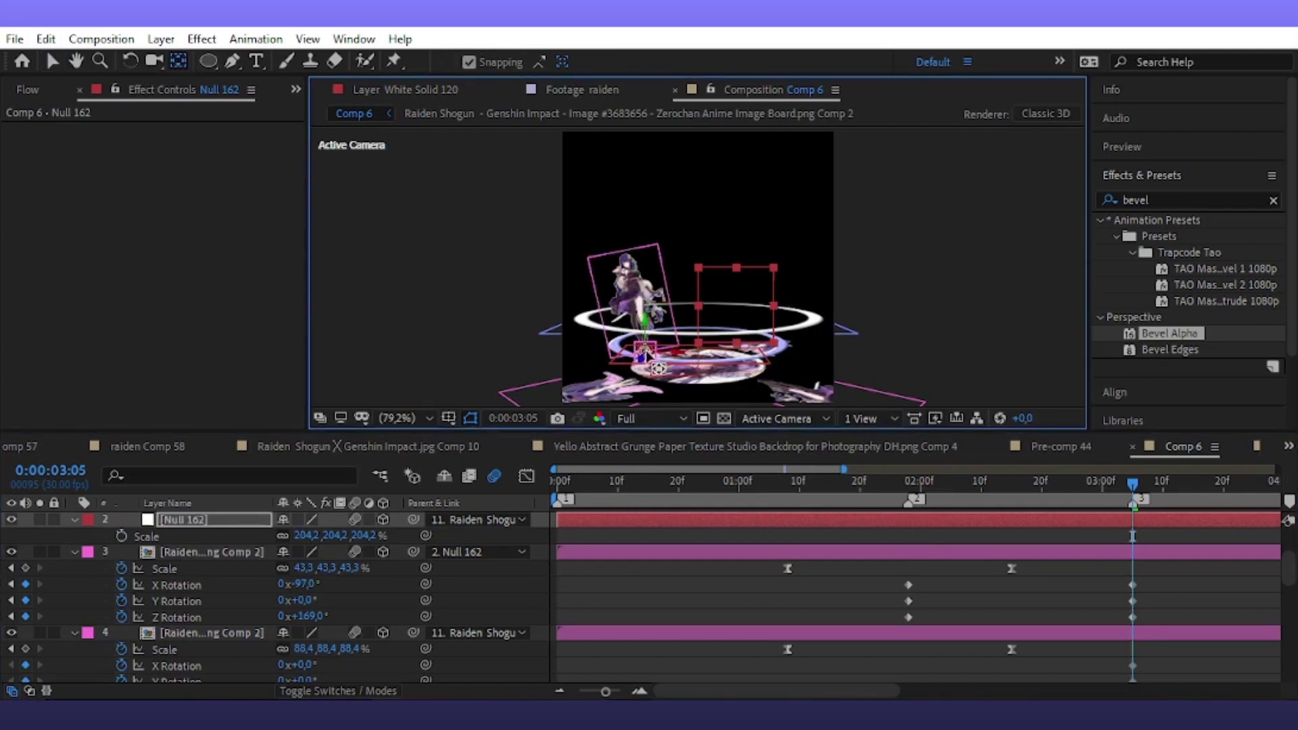
{"action": "key", "text": "v"}
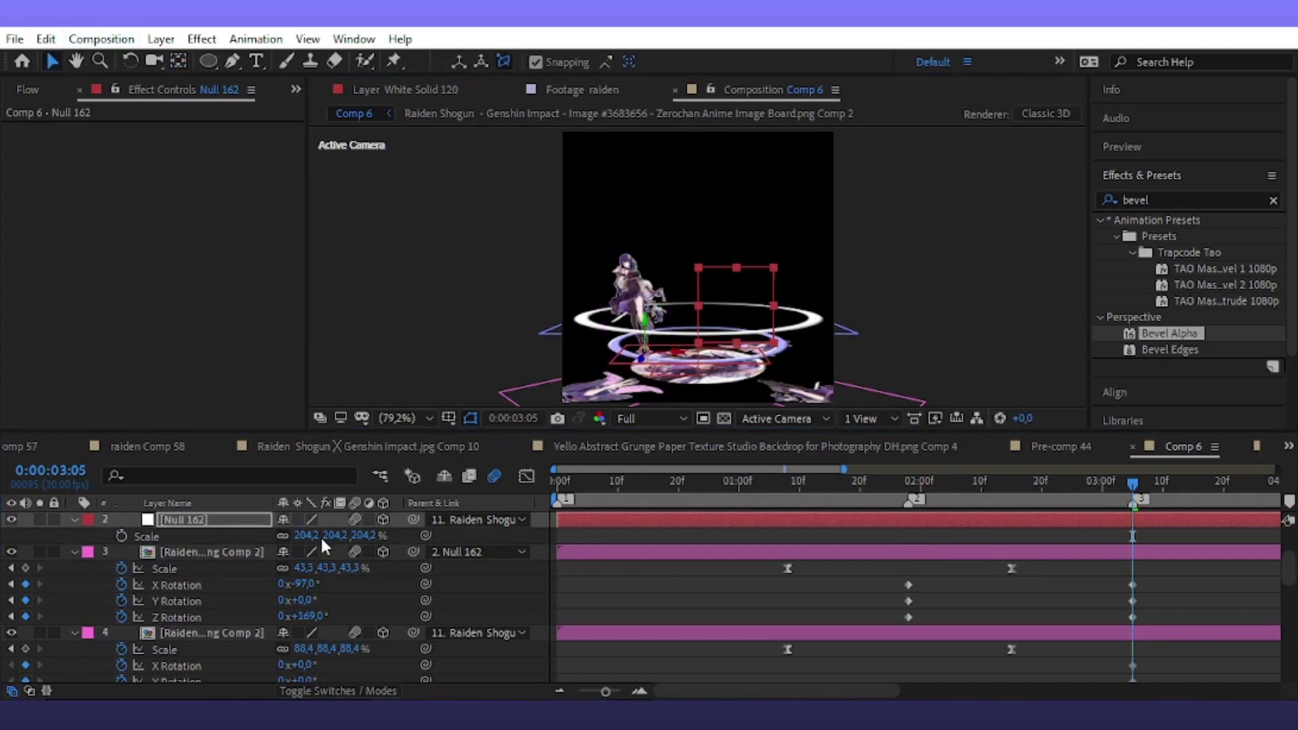
{"action": "left_click", "coordinate": [122, 536]}
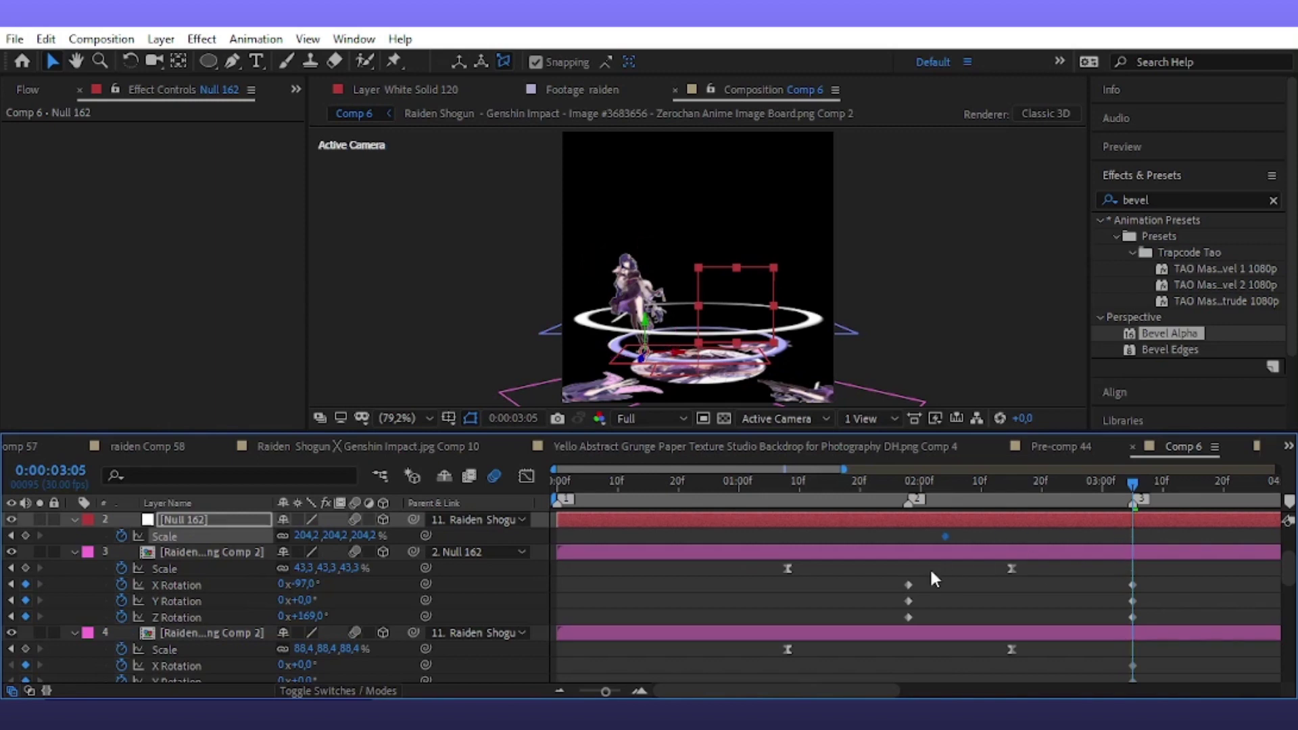
{"action": "left_click_drag", "start_coordinate": [1127, 542], "coordinate": [908, 580]}
{"action": "left_click_drag", "start_coordinate": [365, 535], "coordinate": [531, 546]}
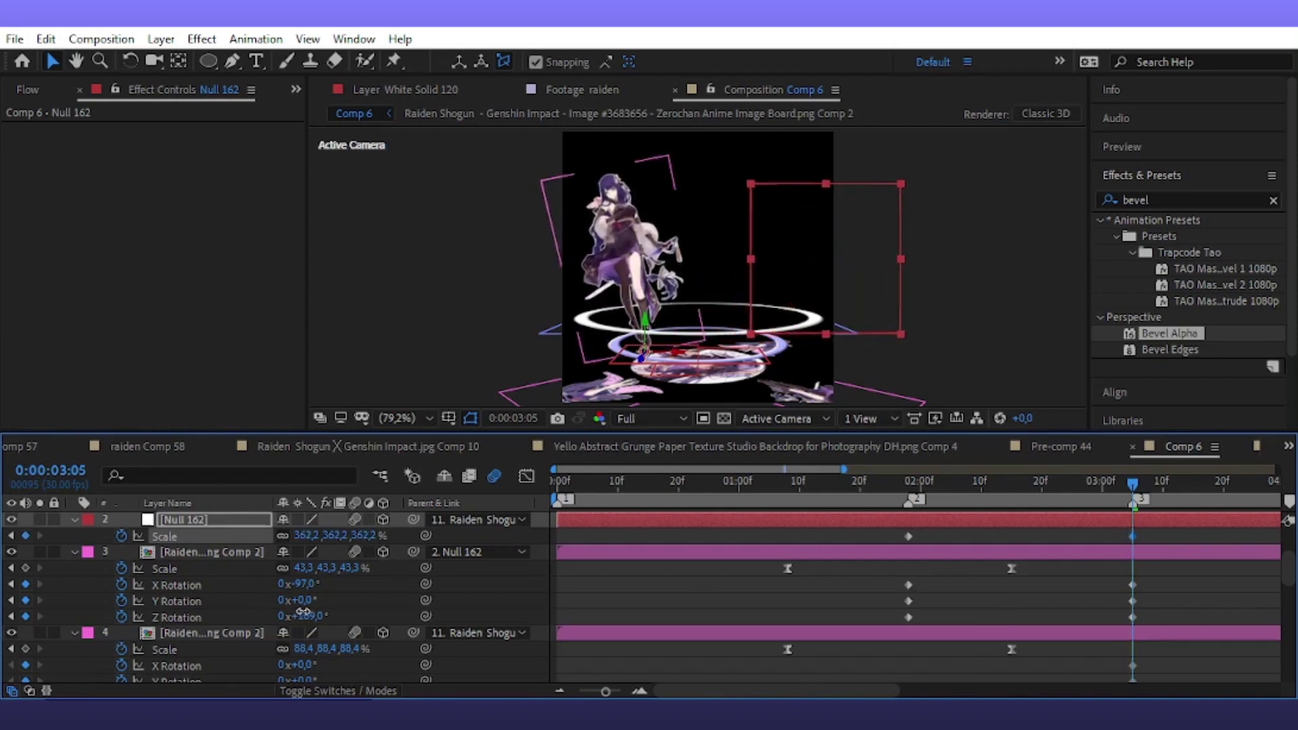
{"action": "mouse_move", "coordinate": [303, 612]}
{"action": "left_mouse_down"}
{"action": "mouse_move", "coordinate": [294, 586]}
{"action": "mouse_move", "coordinate": [295, 604]}
{"action": "mouse_move", "coordinate": [313, 604]}
{"action": "mouse_move", "coordinate": [312, 583]}
{"action": "mouse_move", "coordinate": [296, 601]}
{"action": "left_mouse_up"}
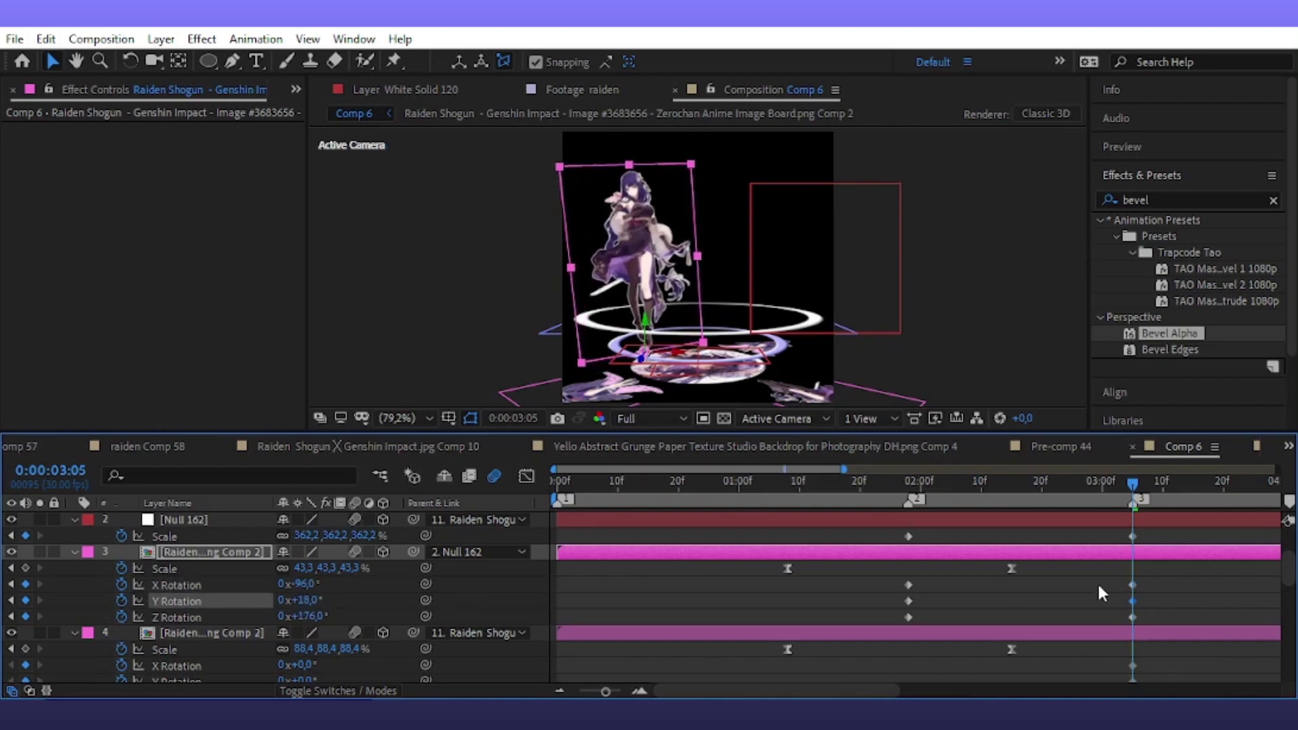
Easy-ease the figure's rotation keyframes and lengthen their influence in the Graph Editor
{"action": "left_click_drag", "start_coordinate": [1150, 580], "coordinate": [891, 627]}
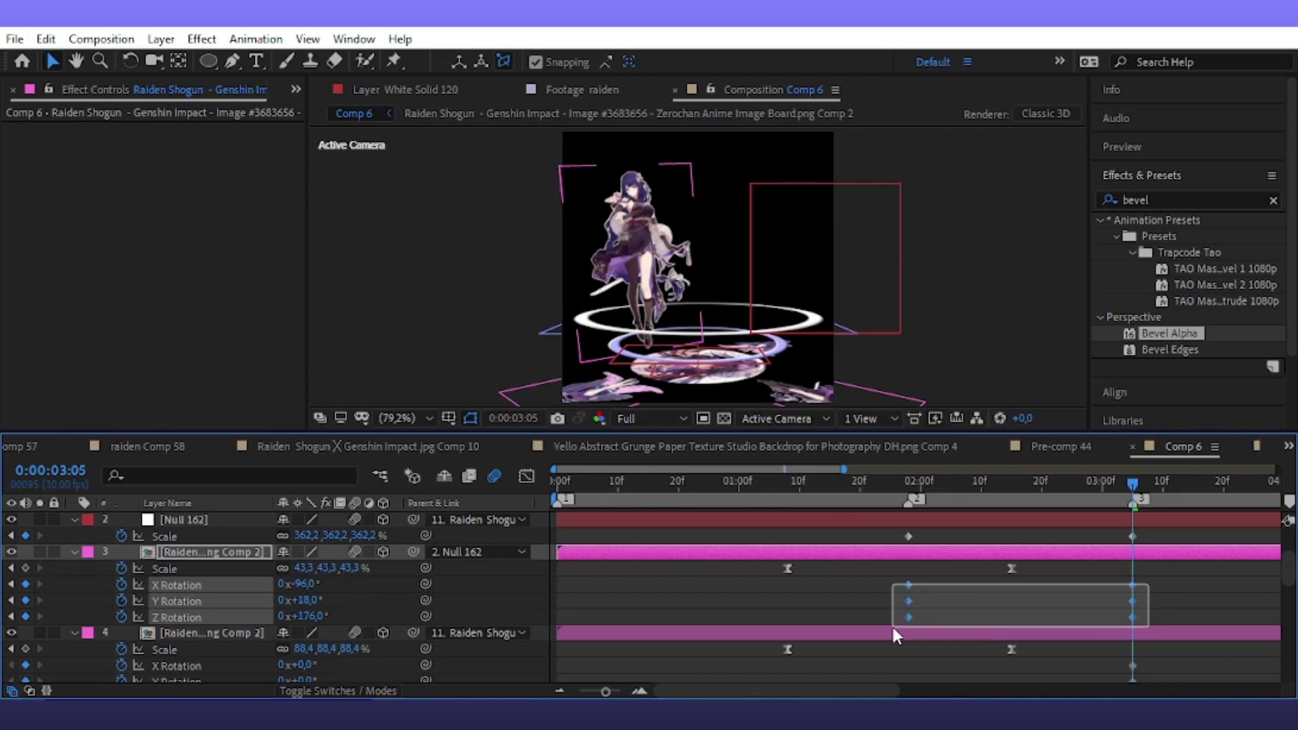
{"action": "left_click", "coordinate": [527, 476]}
{"action": "left_click_drag", "start_coordinate": [1197, 583], "coordinate": [871, 525]}
{"action": "key", "text": "F9"}
{"action": "mouse_move", "coordinate": [1058, 552]}
{"action": "left_mouse_down"}
{"action": "mouse_move", "coordinate": [1097, 553]}
{"action": "mouse_move", "coordinate": [1041, 546]}
{"action": "left_mouse_up"}
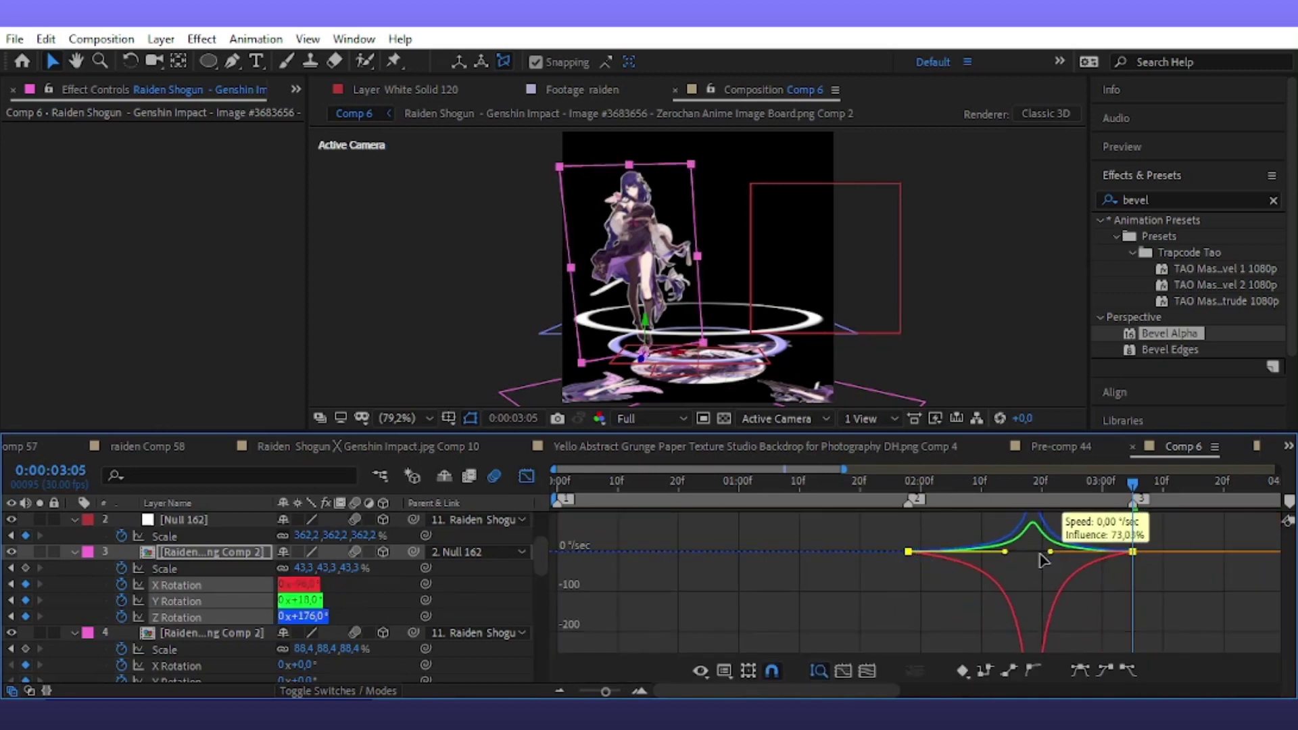
{"action": "left_click", "coordinate": [527, 476]}
Easy-ease Null 162's scale keyframes and sharpen the speed curve to a steep peak, then preview
{"action": "left_click_drag", "start_coordinate": [1173, 534], "coordinate": [902, 544]}
{"action": "key", "text": "F9"}
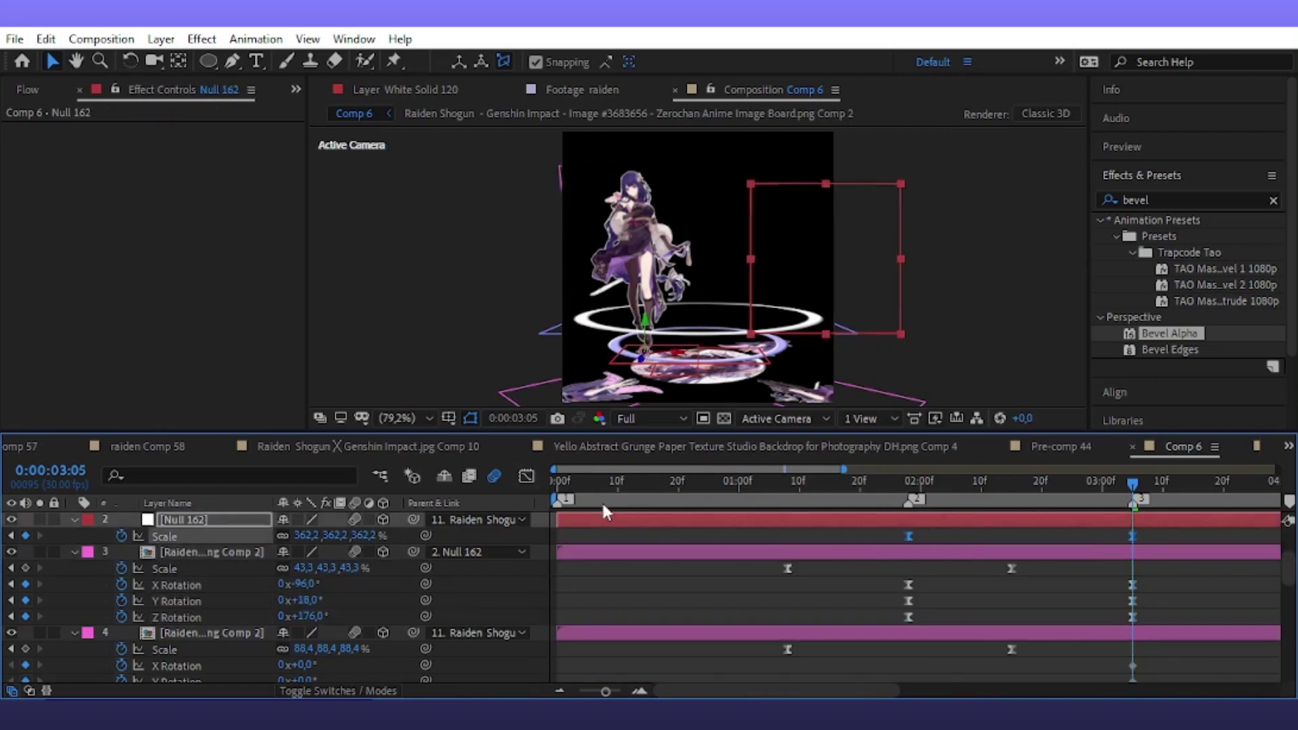
{"action": "left_click", "coordinate": [535, 477]}
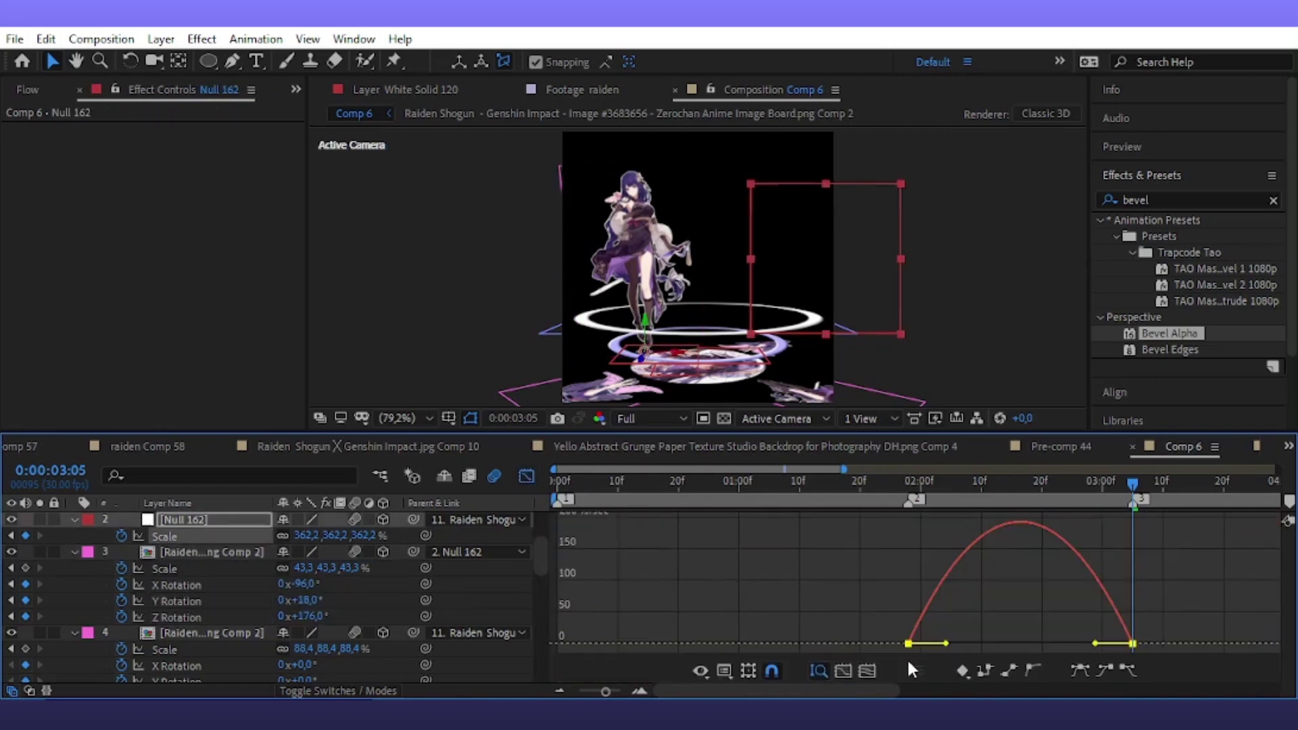
{"action": "left_click_drag", "start_coordinate": [945, 643], "coordinate": [1010, 643]}
{"action": "left_click_drag", "start_coordinate": [1096, 643], "coordinate": [993, 643]}
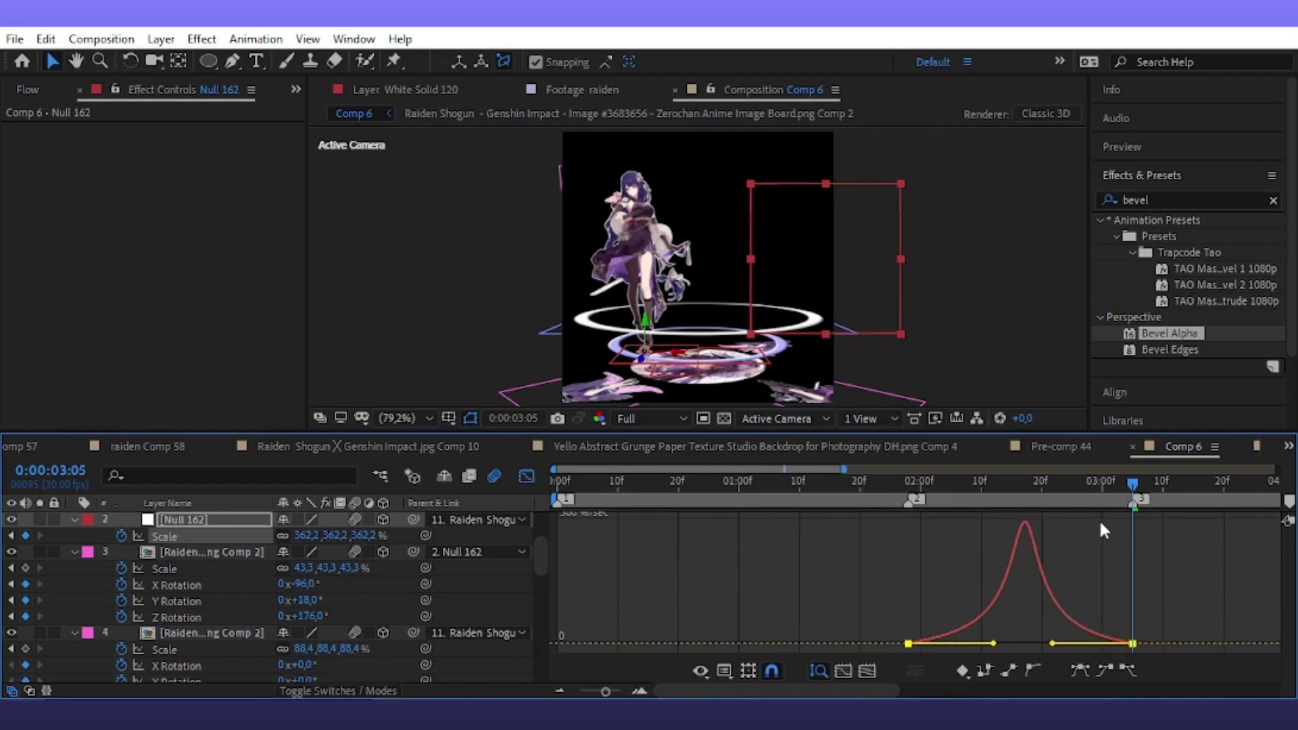
{"action": "left_click_drag", "start_coordinate": [1134, 481], "coordinate": [1078, 482]}
{"action": "key", "text": "space"}
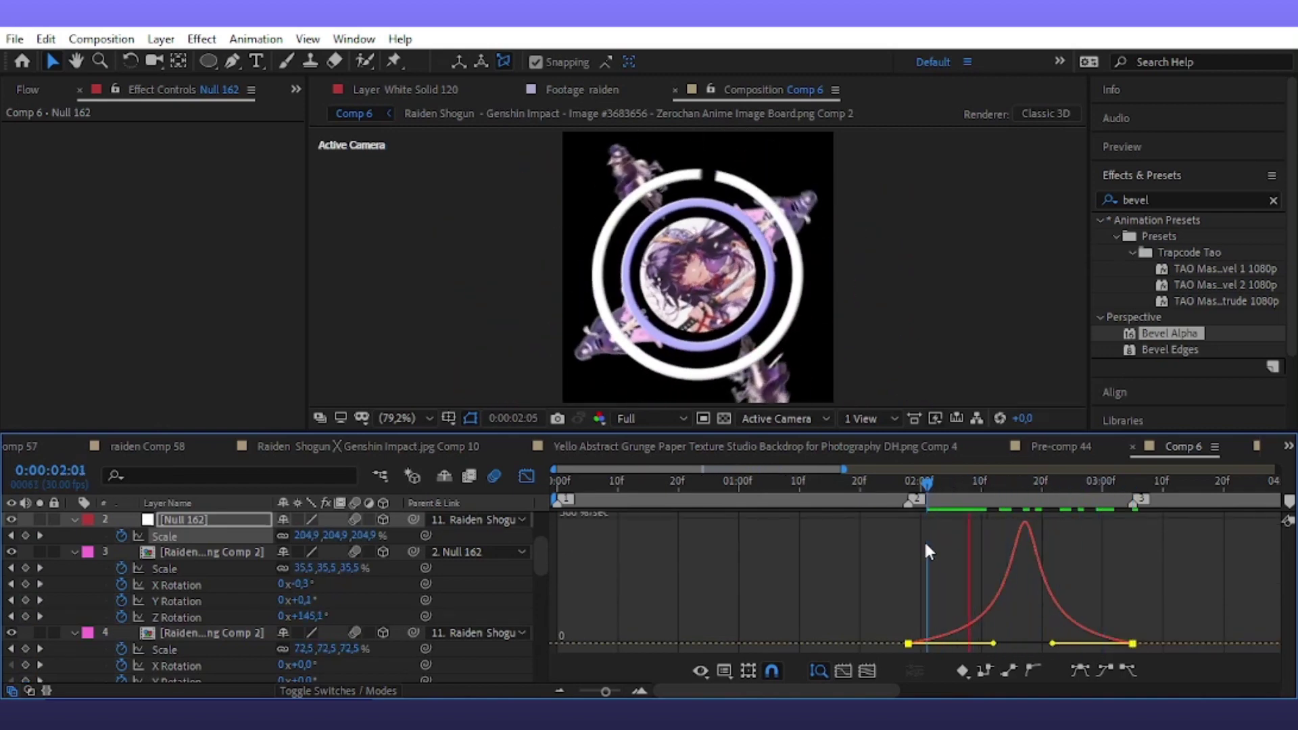
{"action": "left_click", "coordinate": [527, 476]}
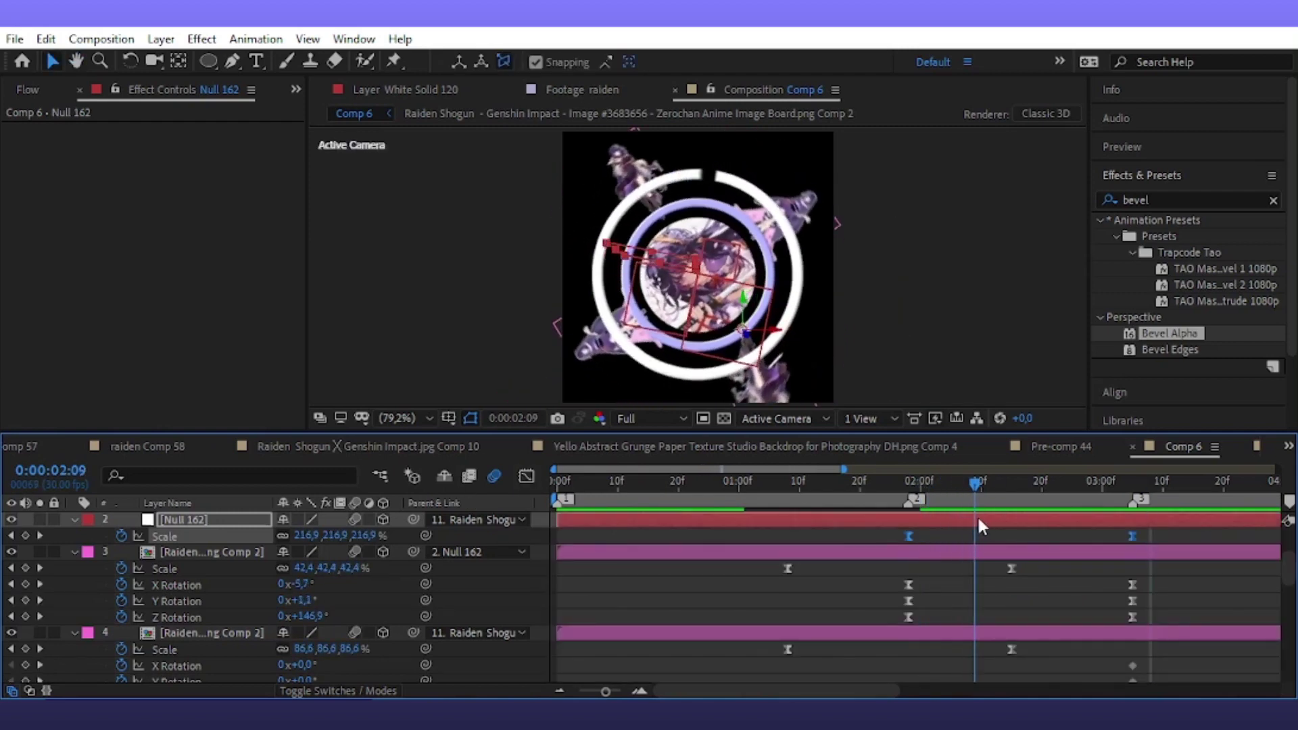
Add Null 163 to parent the next Raiden figure
{"action": "scroll", "coordinate": [1170, 629], "scroll_direction": "down", "scroll_amount": 3}
{"action": "left_click", "coordinate": [161, 39]}
{"action": "left_click", "coordinate": [501, 142]}
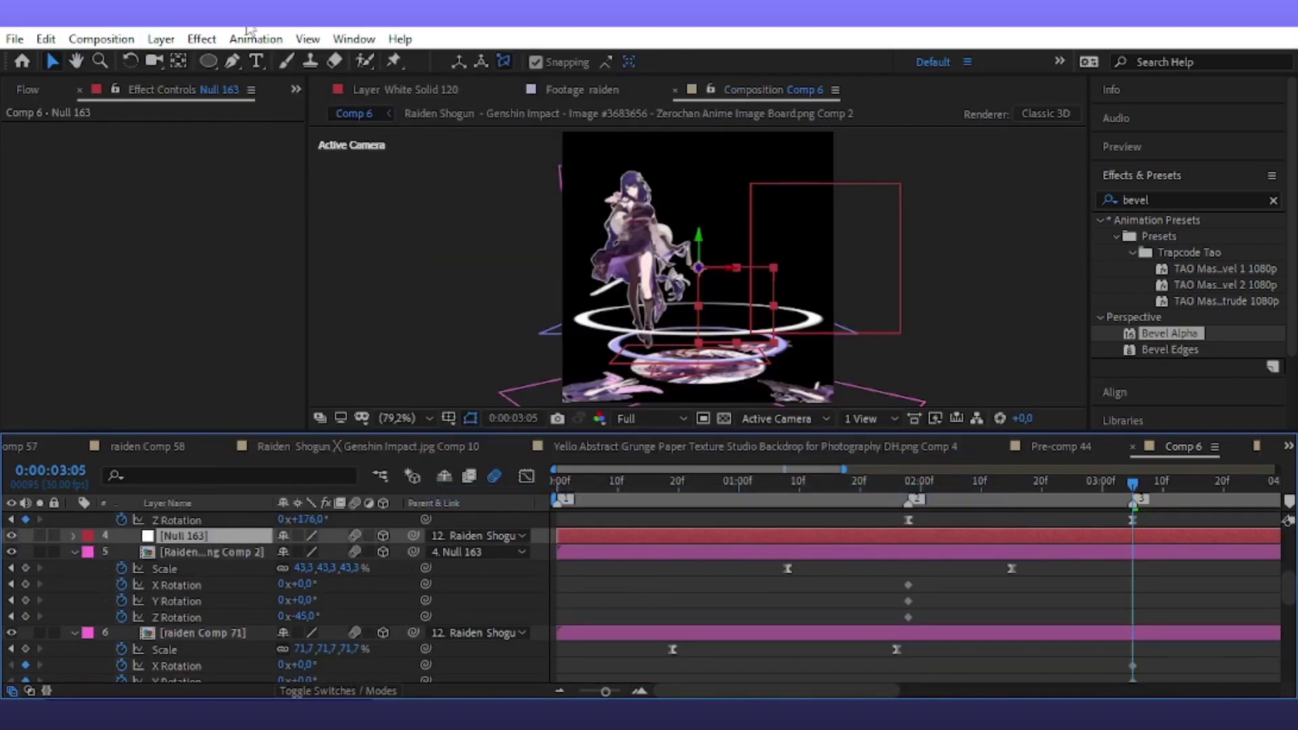
Paste rotation values onto the next figure and move Null 163's anchor down onto it
{"action": "left_click", "coordinate": [203, 552]}
{"action": "key", "text": "ctrl+v"}
{"action": "key", "text": "y"}
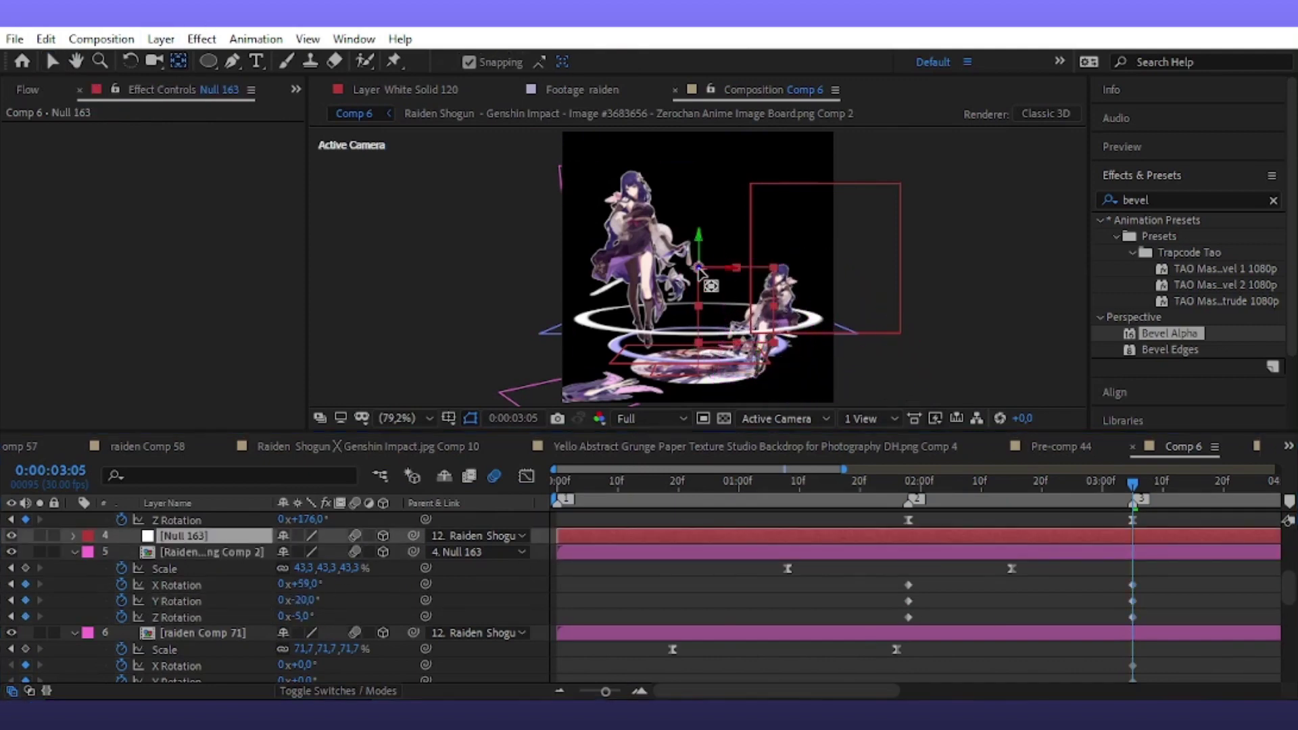
{"action": "left_click_drag", "start_coordinate": [699, 269], "coordinate": [766, 377]}
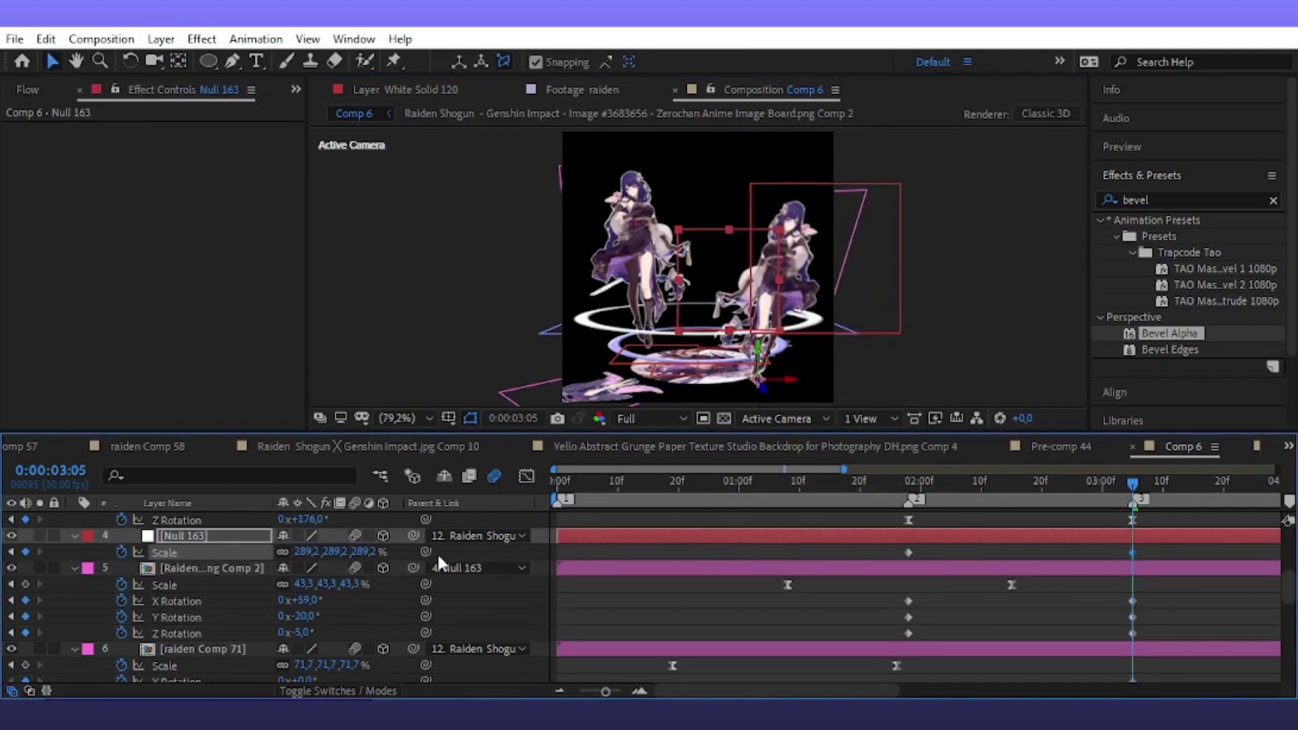
Shape Null 163's scale speed curve and ease the figure's rotation keyframes with longer influence
{"action": "left_click_drag", "start_coordinate": [1040, 617], "coordinate": [1084, 651]}
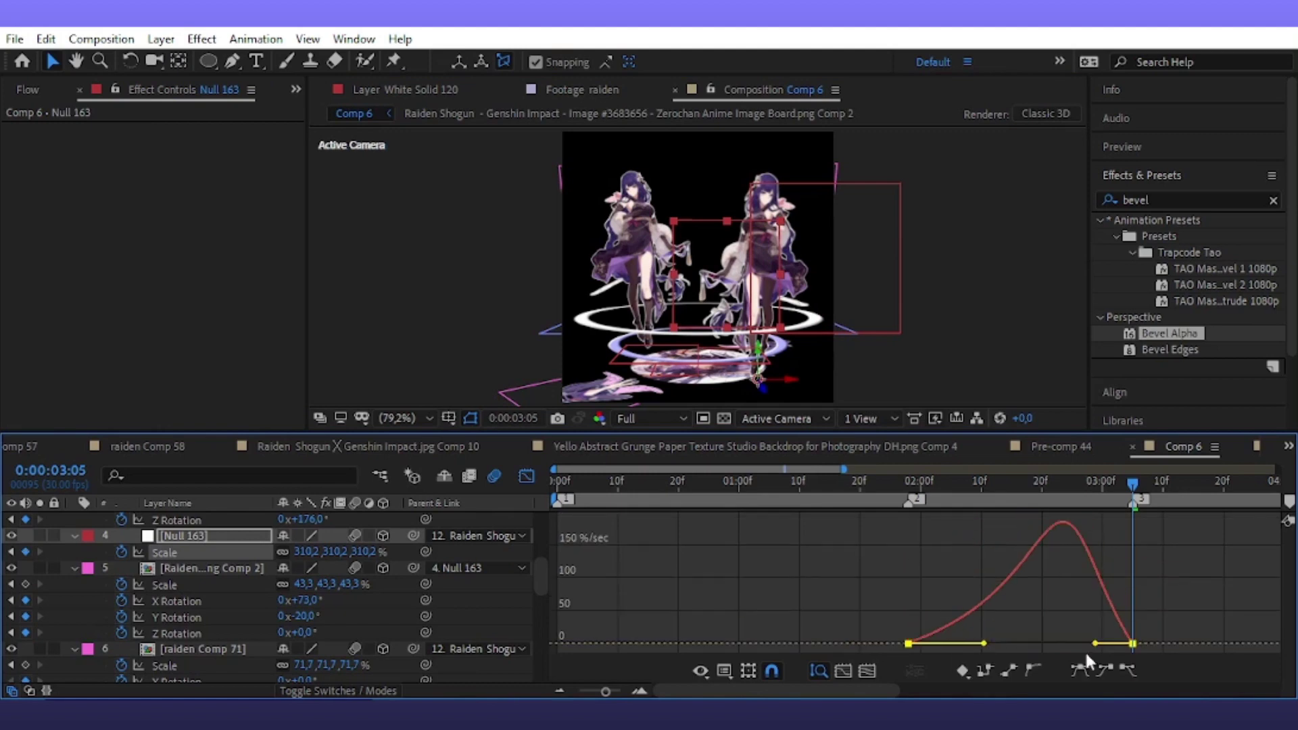
{"action": "key", "text": "shift+F3"}
{"action": "left_click_drag", "start_coordinate": [1149, 595], "coordinate": [794, 639]}
{"action": "key", "text": "shift+F3"}
{"action": "left_click_drag", "start_coordinate": [1103, 625], "coordinate": [1128, 550]}
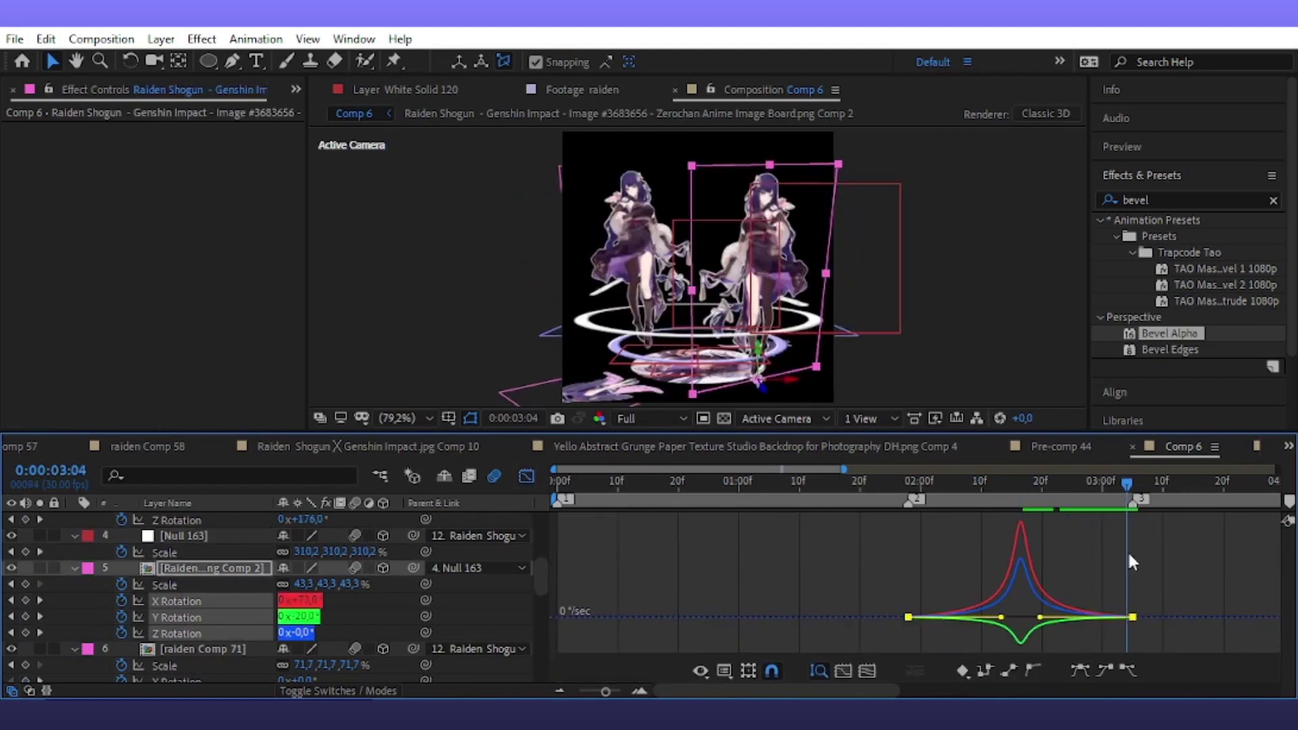
{"action": "key", "text": "shift+F3"}
{"action": "scroll", "coordinate": [1128, 575], "scroll_direction": "down", "scroll_amount": 3}
Add Null 164 parenting raiden Comp 71 and move its anchor down-right onto the figure
{"action": "left_click", "coordinate": [1132, 585]}
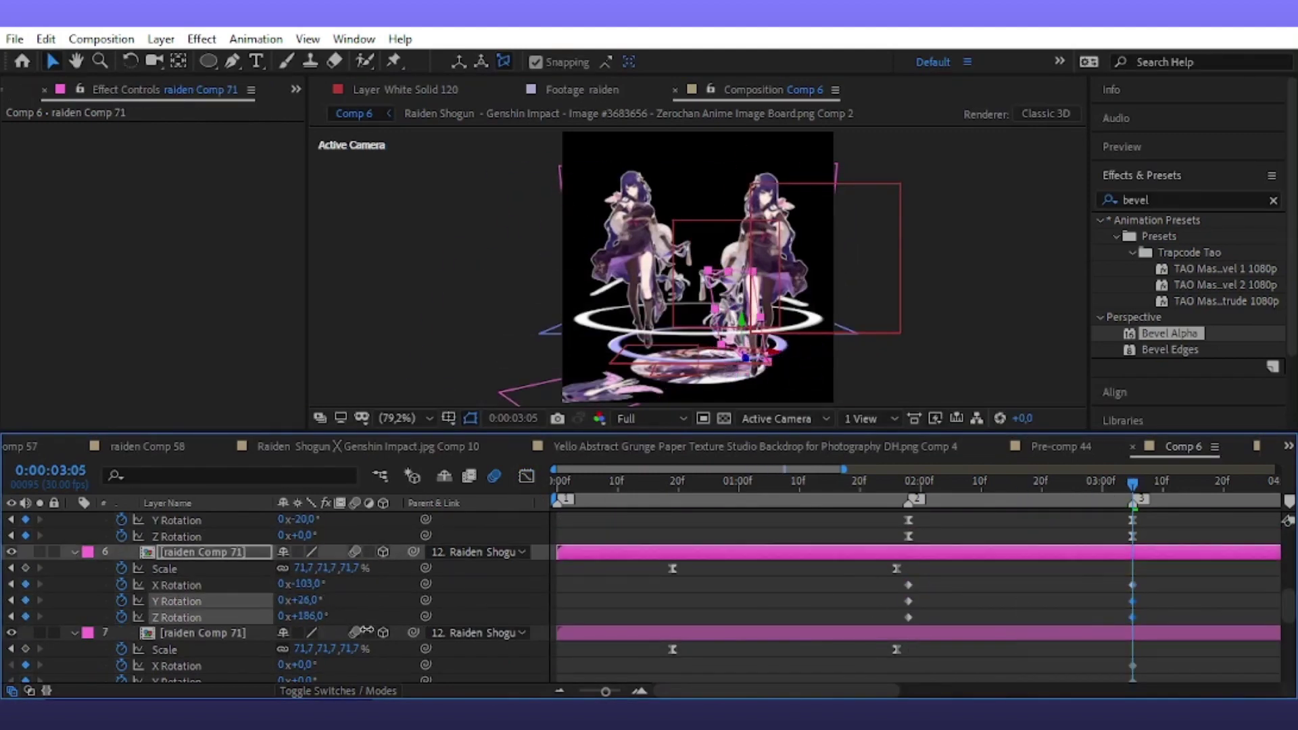
{"action": "key", "text": "ctrl+alt+shift+y"}
{"action": "key", "text": "s"}
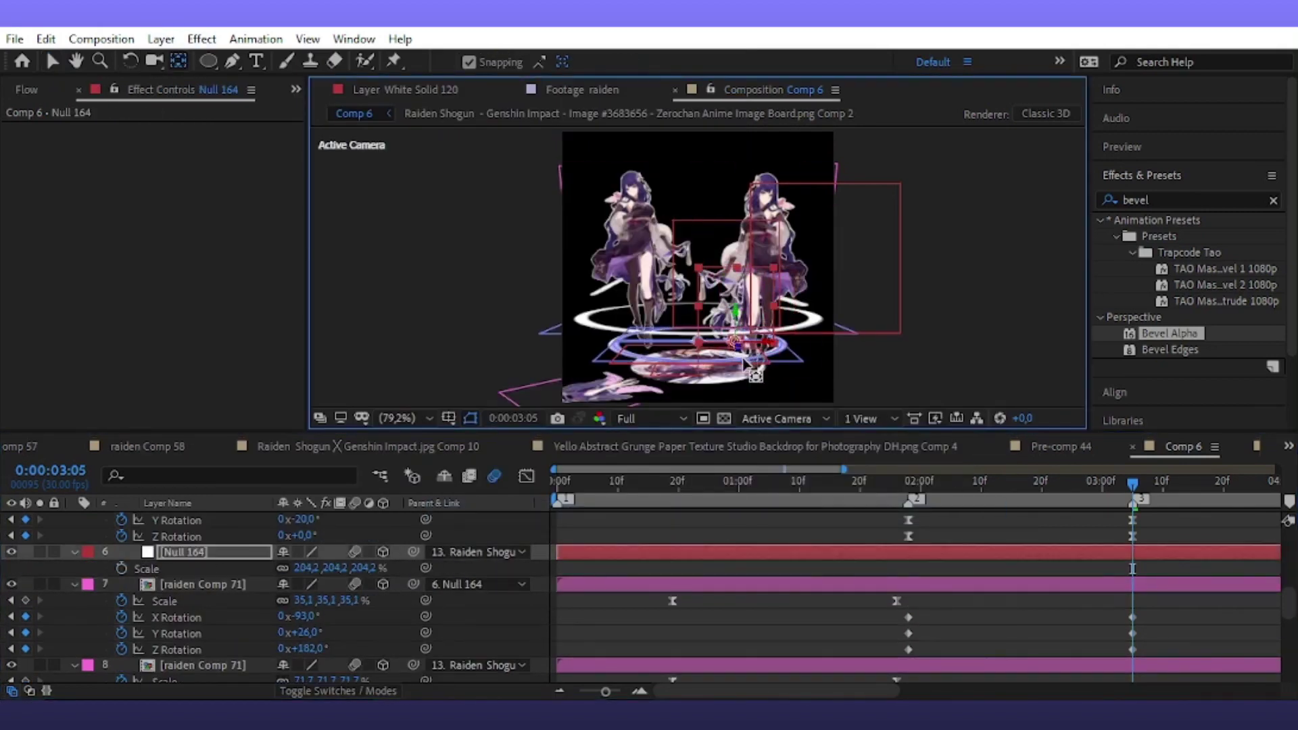
{"action": "key", "text": "y"}
{"action": "left_click_drag", "start_coordinate": [703, 291], "coordinate": [752, 386]}
Check Null 164's anchor position from a custom 3D view and set its scale end value
{"action": "key", "text": "F11"}
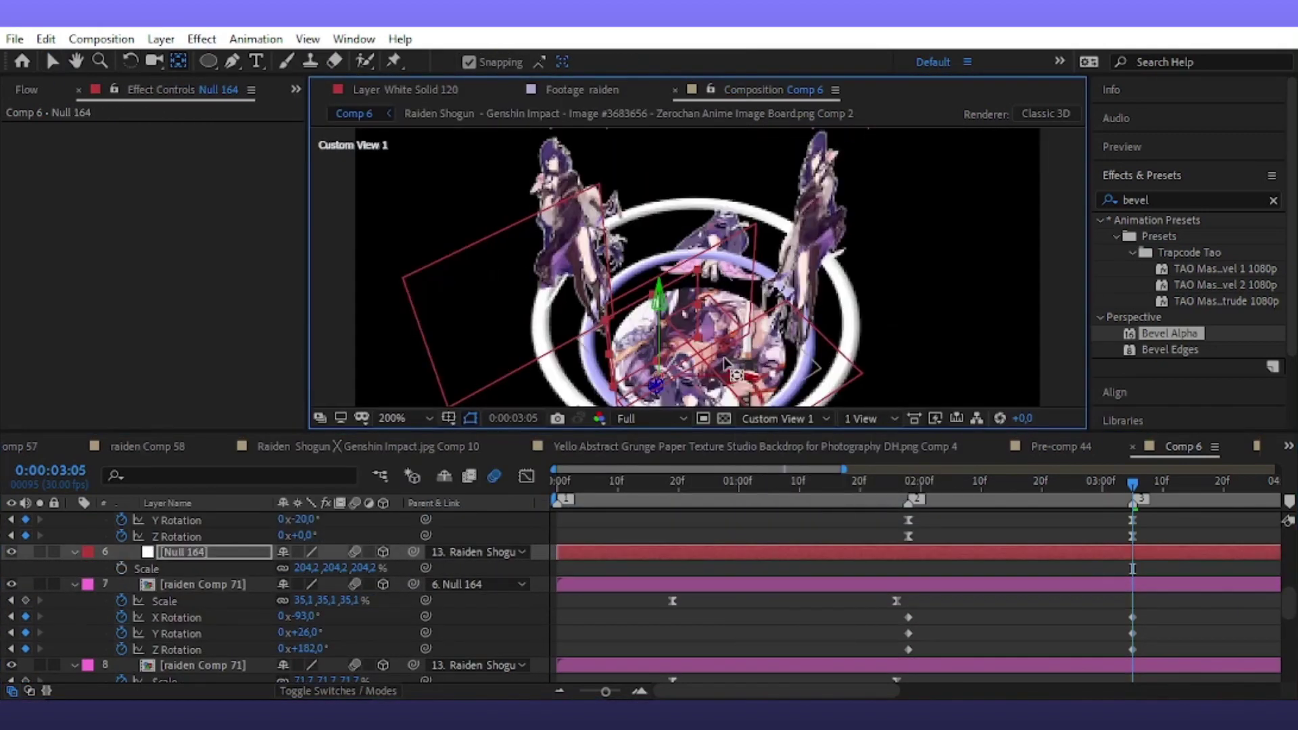
{"action": "key", "text": "h"}
{"action": "left_click_drag", "start_coordinate": [676, 284], "coordinate": [406, 238]}
{"action": "key", "text": "v"}
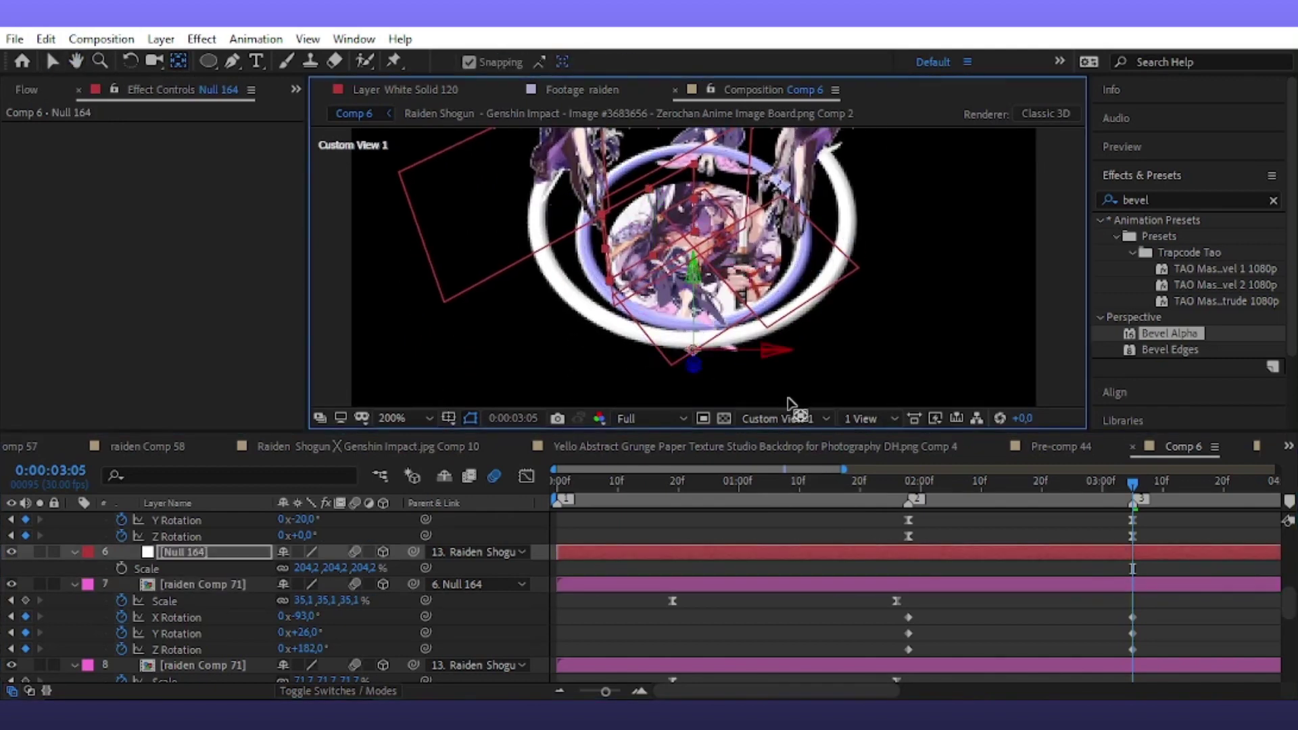
{"action": "key", "text": "F12"}
{"action": "key", "text": "ctrl+z"}
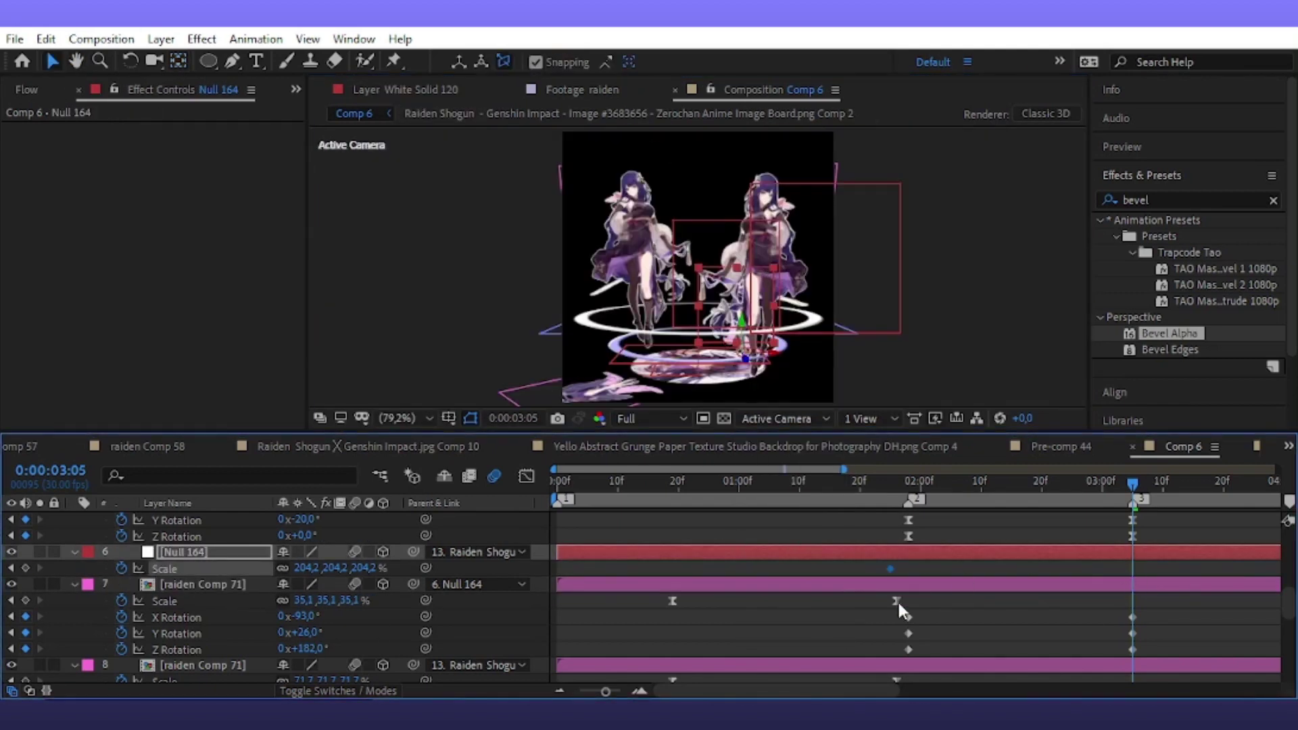
Easy-ease the keyframes between 2:00 and 3:05 and check their speed graph
{"action": "left_click_drag", "start_coordinate": [1157, 560], "coordinate": [911, 655]}
{"action": "key", "text": "F9"}
{"action": "key", "text": "shift+F3"}
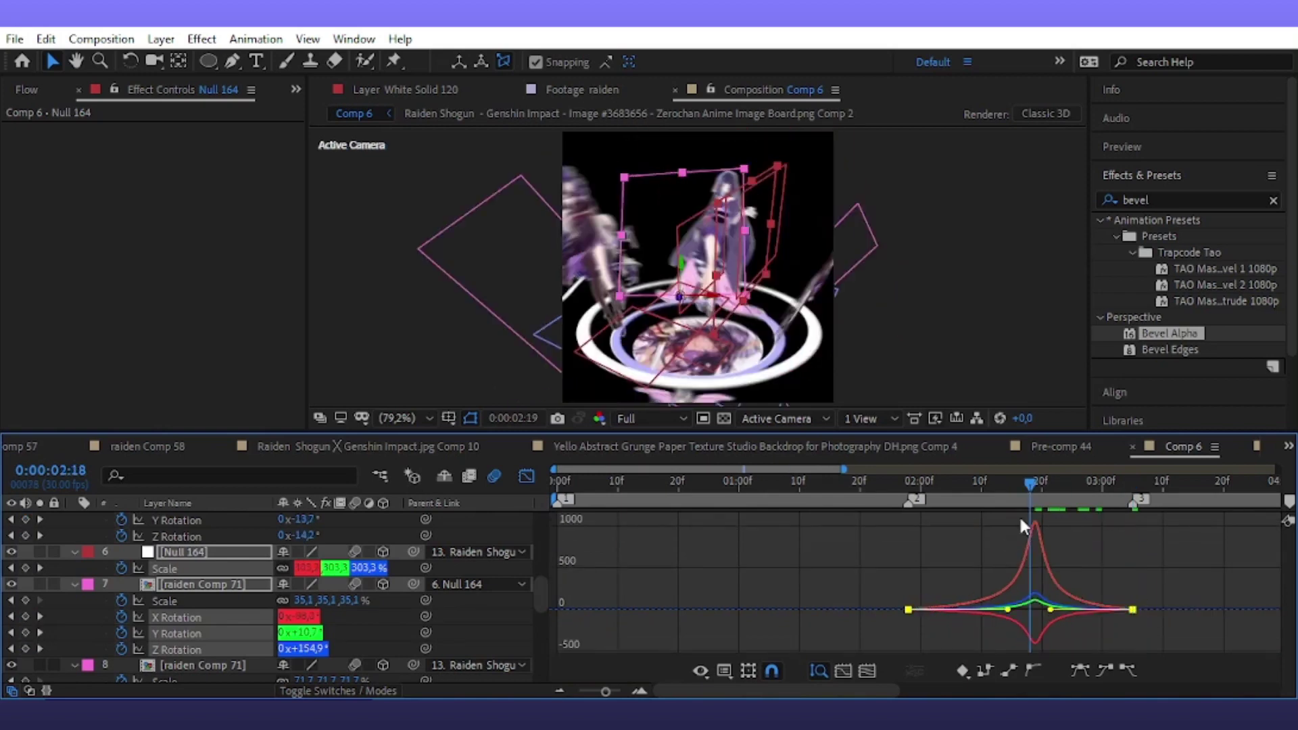
{"action": "key", "text": "shift+F3"}
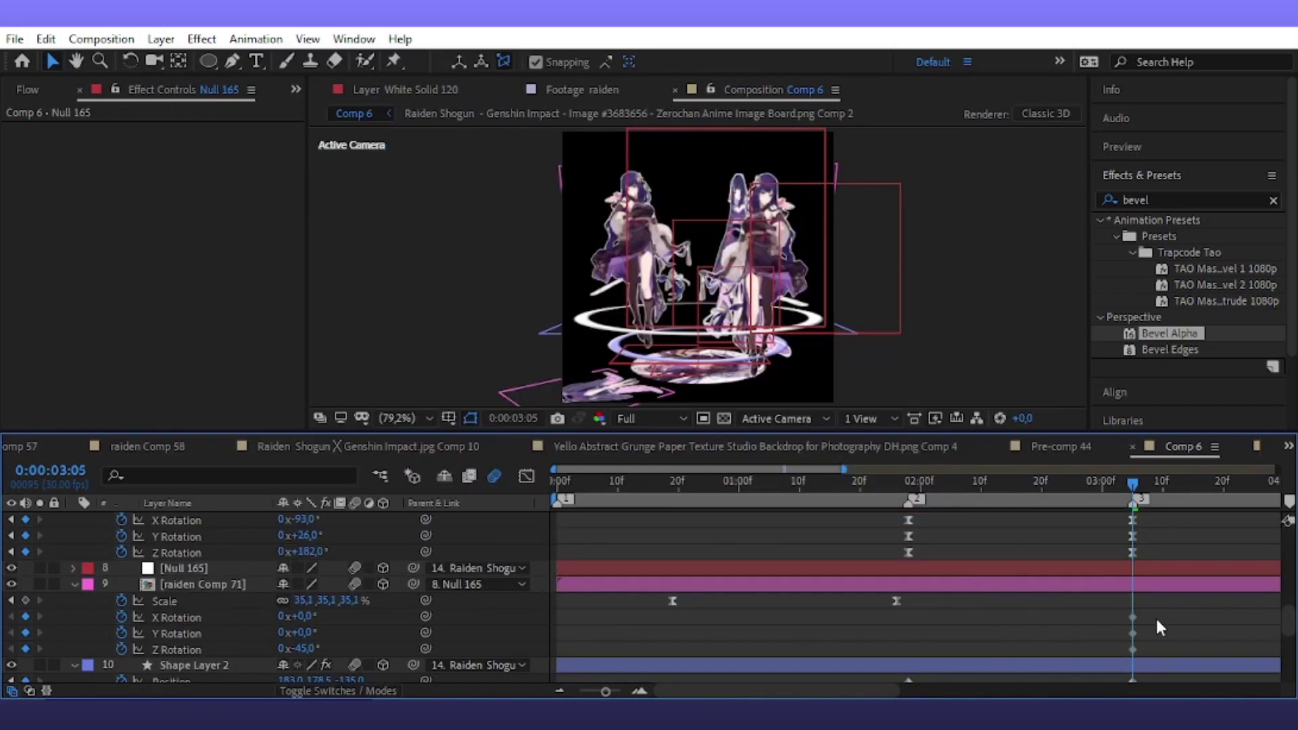
Adjust raiden Comp 71's rotation and keyframe Null 165's scale up to 362.2% with eased keys
{"action": "left_click_drag", "start_coordinate": [281, 633], "coordinate": [318, 632]}
{"action": "left_click", "coordinate": [184, 568]}
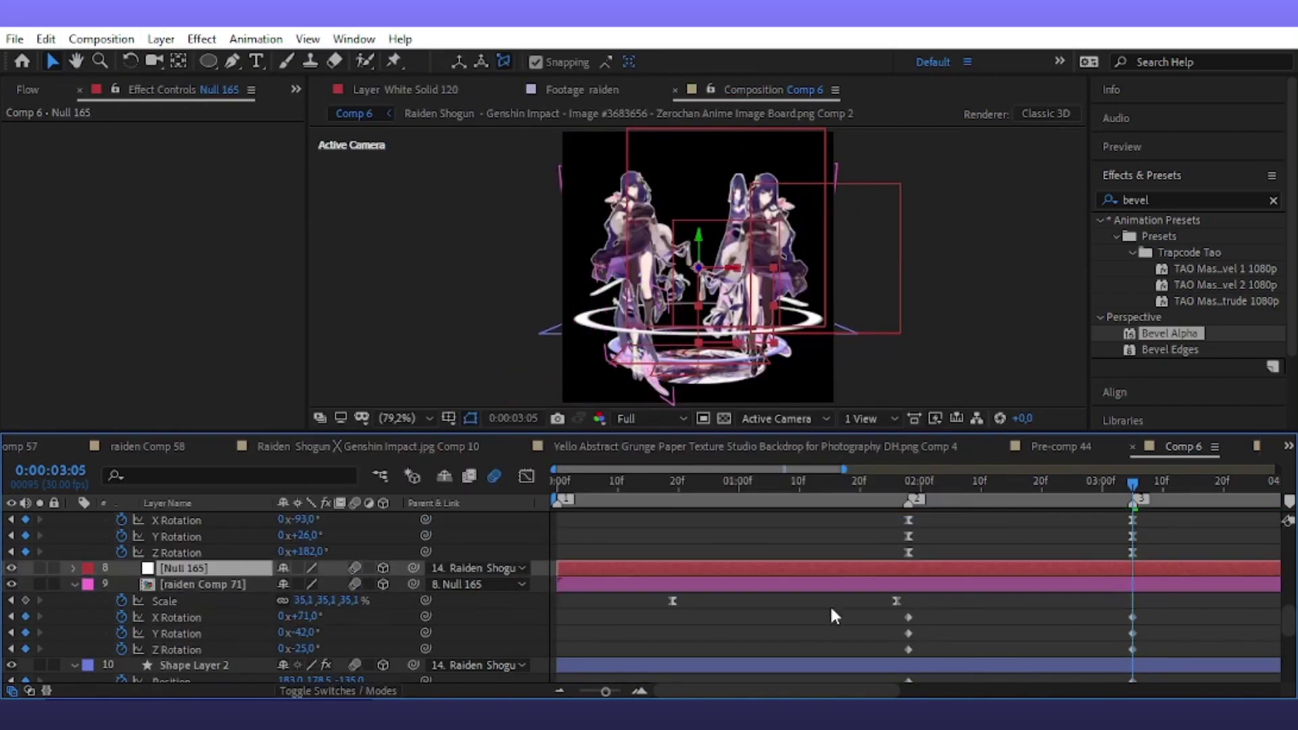
{"action": "key", "text": "s"}
{"action": "left_click", "coordinate": [715, 631]}
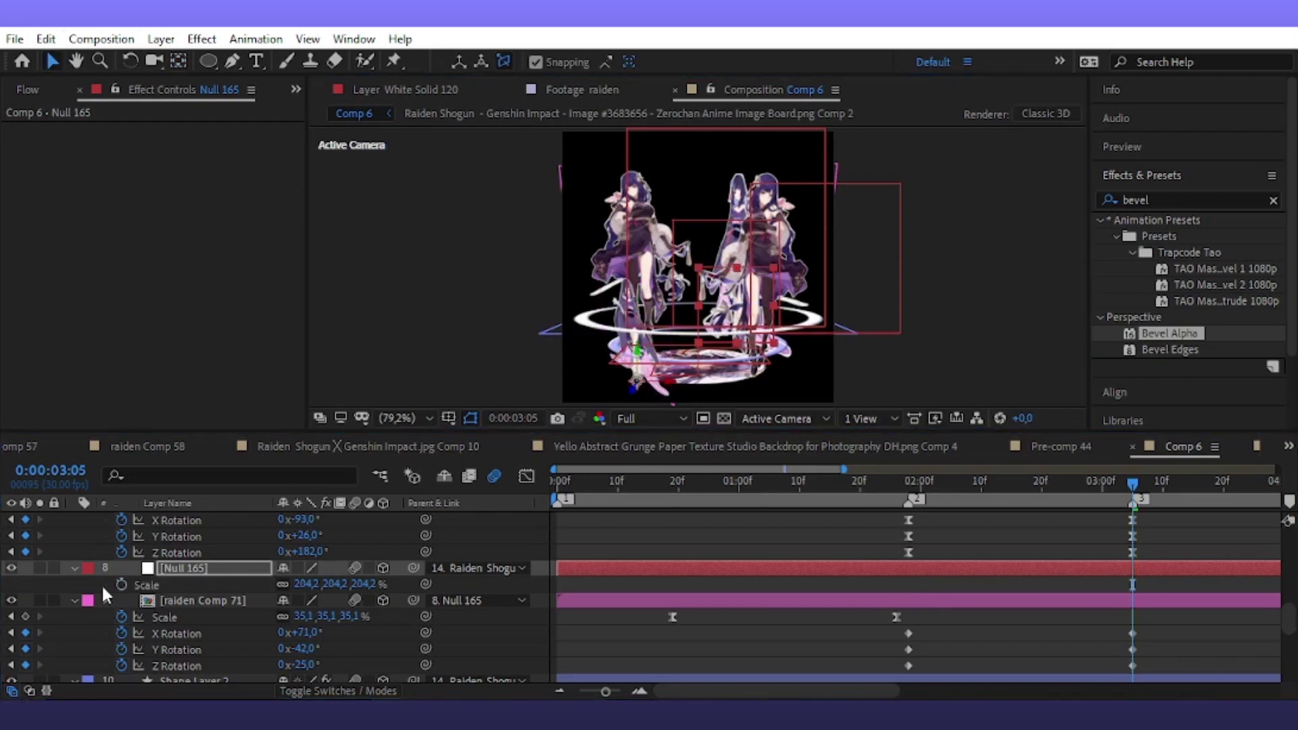
{"action": "key", "text": "shift+F3"}
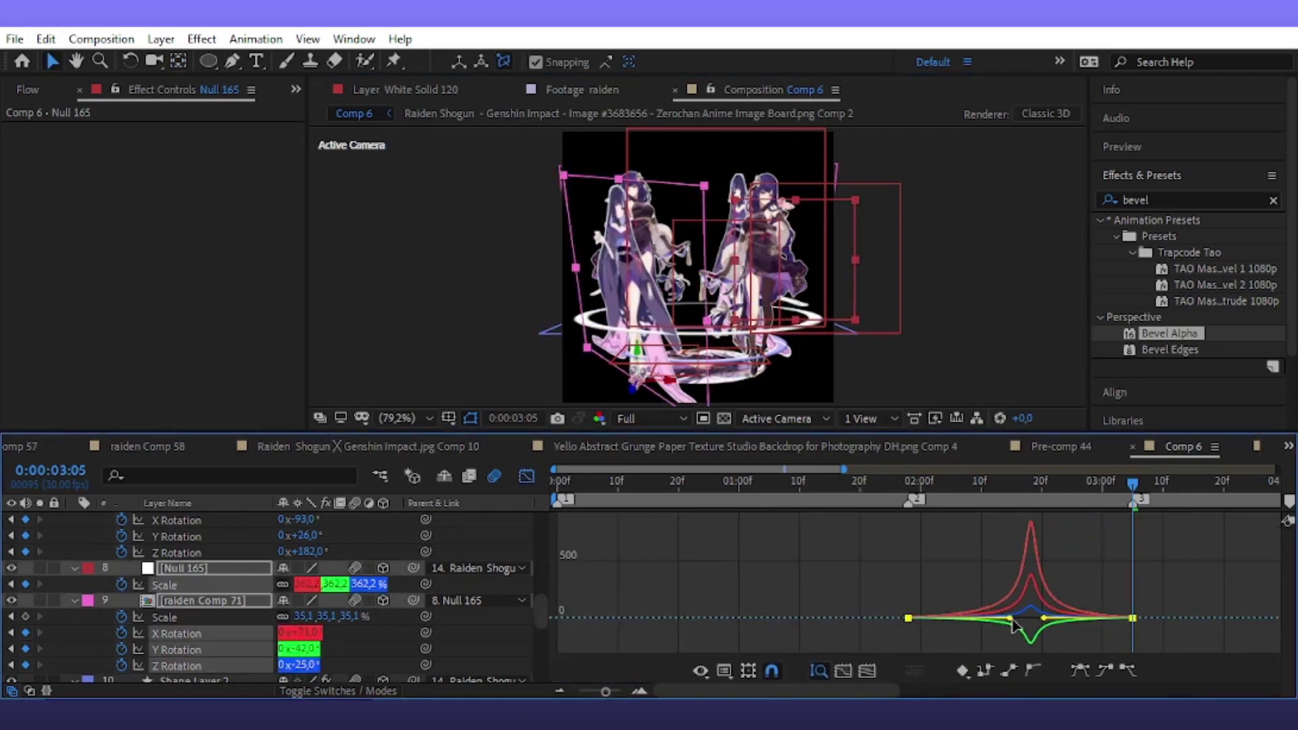
{"action": "key", "text": "shift+F3"}
Save the project and move the raiden layer to the top of the stack
{"action": "key", "text": "ctrl+s"}
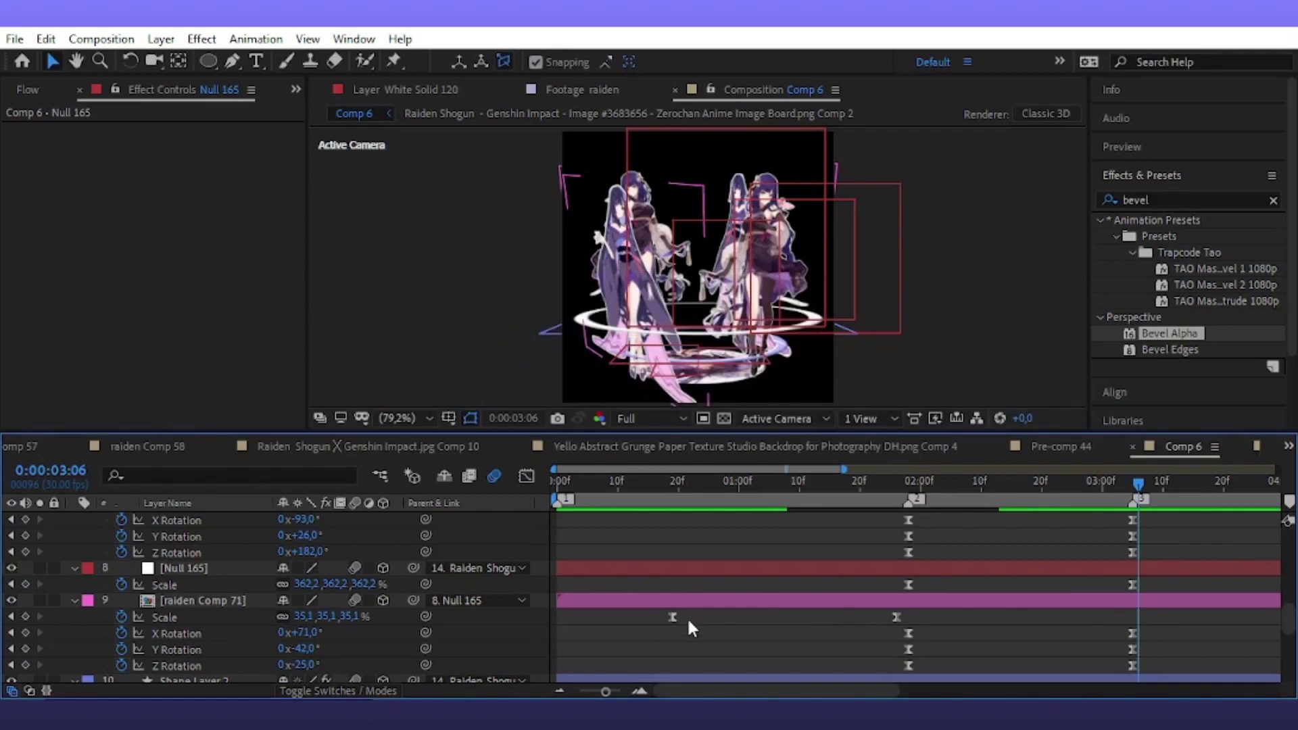
{"action": "scroll", "coordinate": [706, 618], "scroll_direction": "up", "scroll_amount": 10}
{"action": "scroll", "coordinate": [505, 634], "scroll_direction": "down", "scroll_amount": 10}
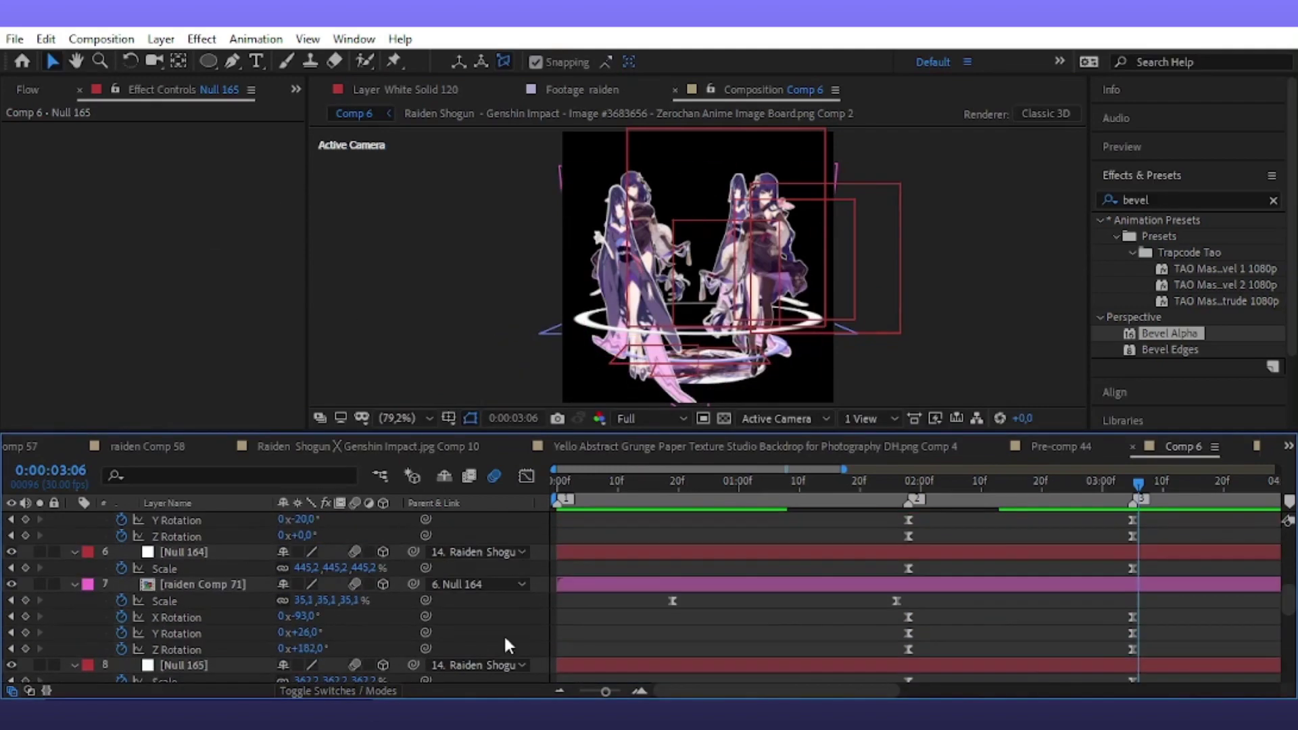
{"action": "mouse_move", "coordinate": [180, 674]}
{"action": "left_mouse_down"}
{"action": "mouse_move", "coordinate": [218, 500]}
{"action": "mouse_move", "coordinate": [212, 518]}
{"action": "left_mouse_up"}
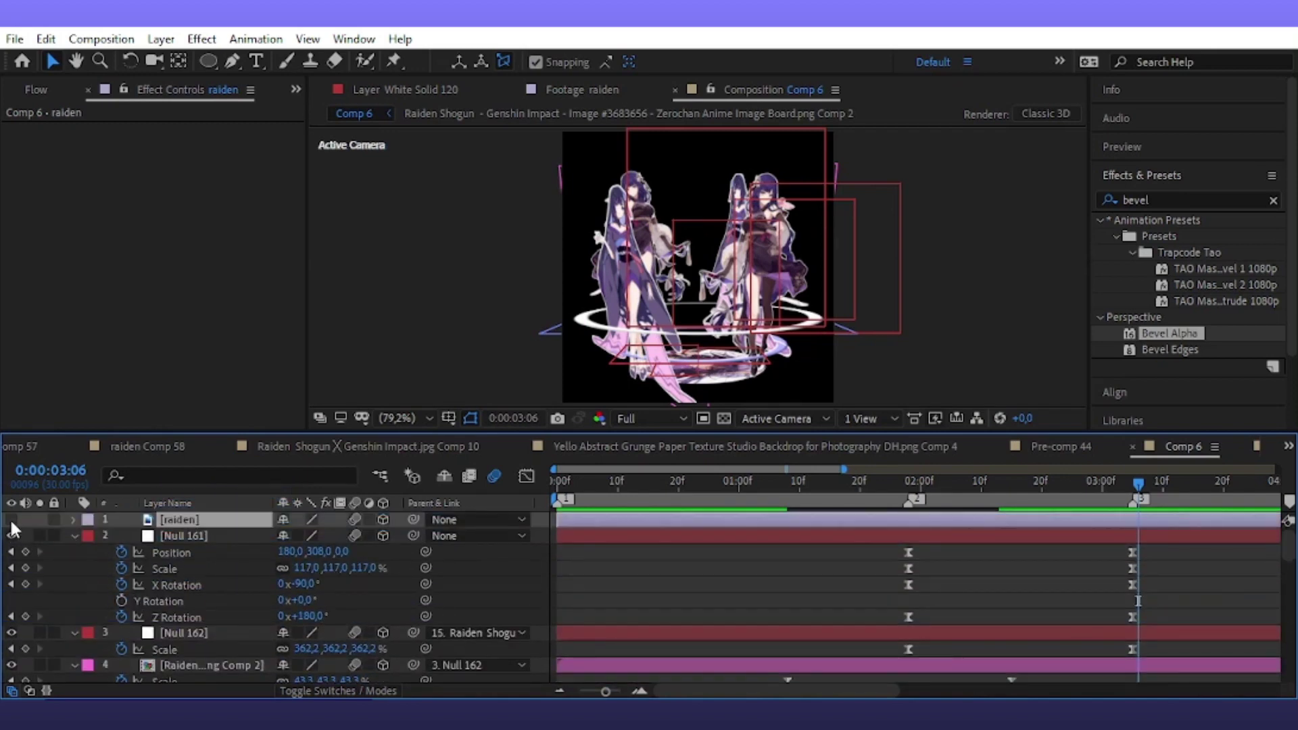
Pre-compose the raiden layer into raiden Comp 72, label it Yellow, and duplicate it
{"action": "right_click", "coordinate": [168, 521]}
{"action": "left_click", "coordinate": [210, 617]}
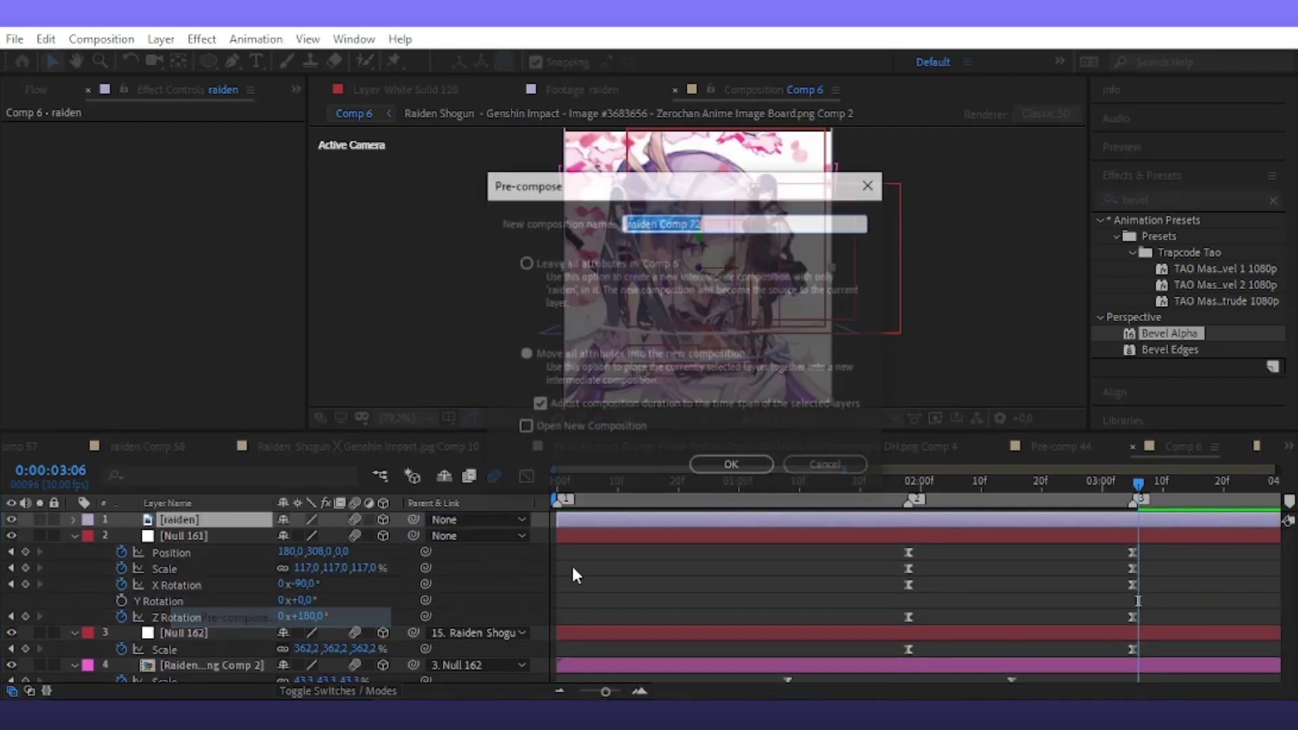
{"action": "left_click", "coordinate": [756, 463]}
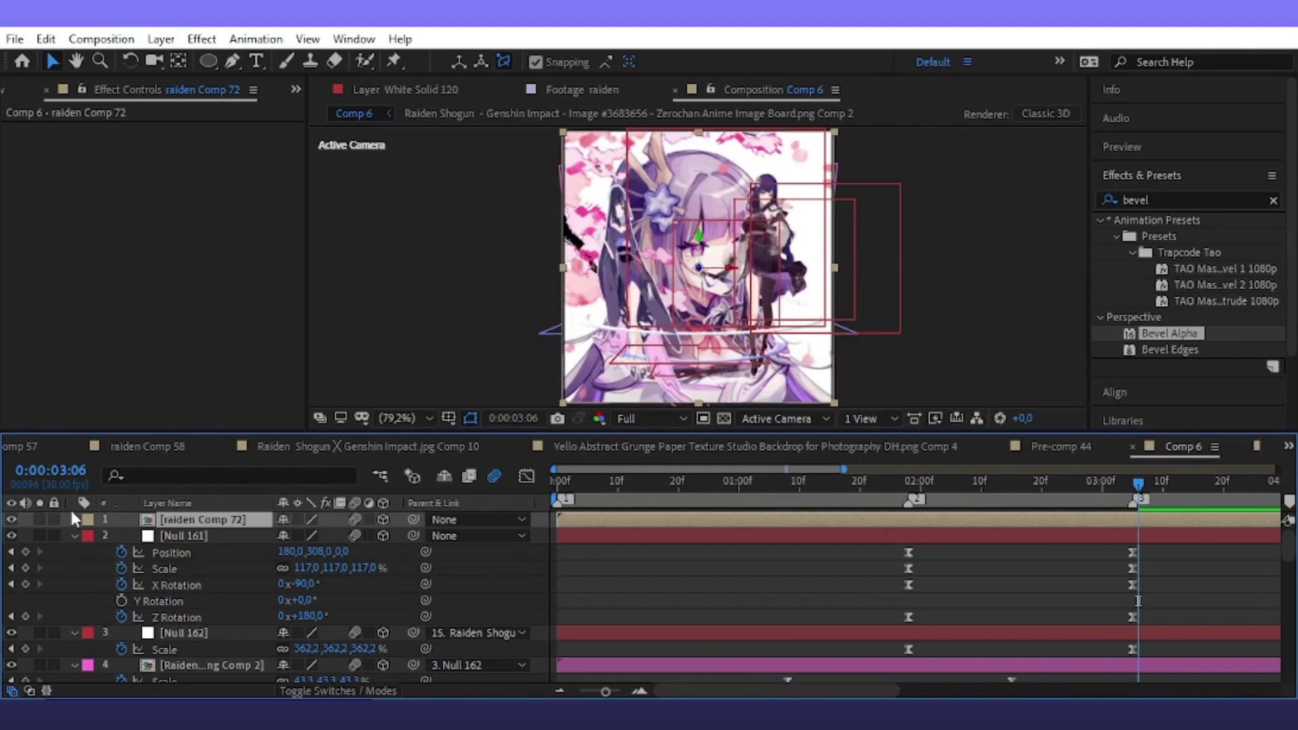
{"action": "left_click", "coordinate": [87, 519]}
{"action": "left_click", "coordinate": [205, 229]}
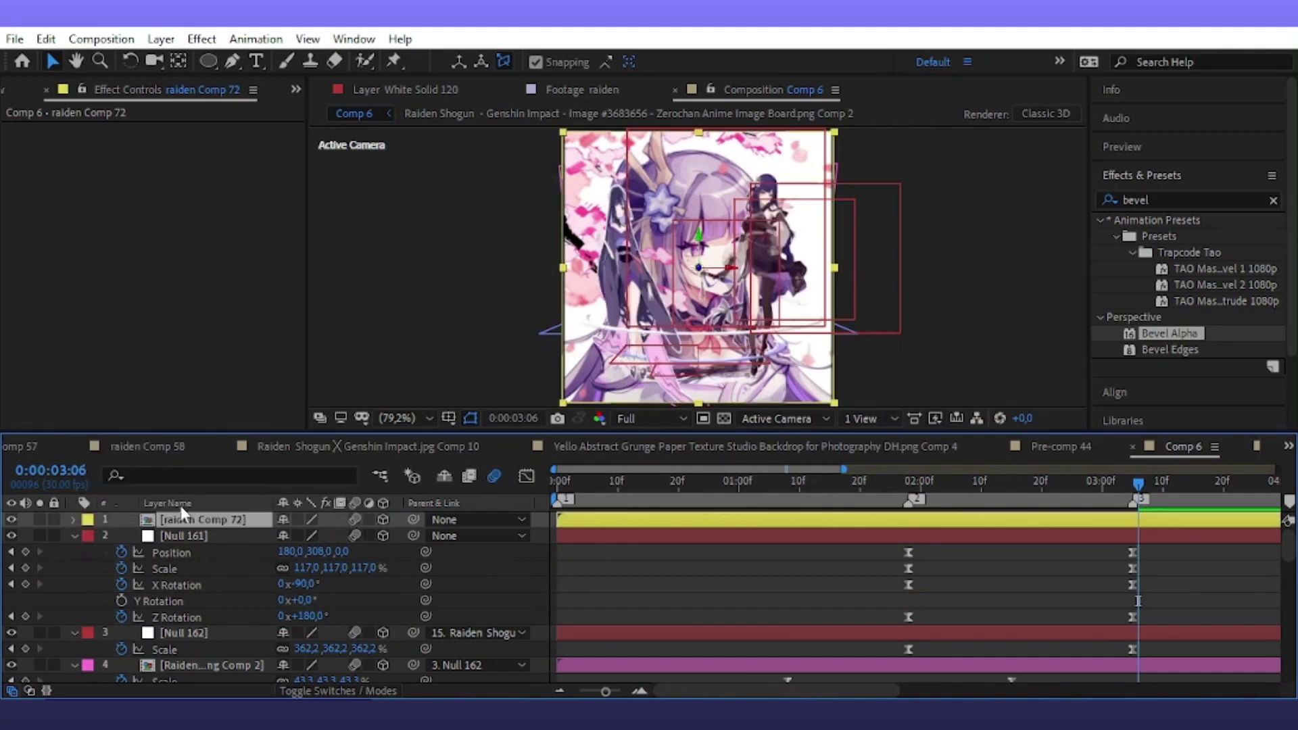
{"action": "key", "text": "ctrl+d"}
{"action": "key", "text": "ctrl+d"}
{"action": "key", "text": "ctrl+d"}
{"action": "key", "text": "ctrl+d"}
{"action": "key", "text": "ctrl+d"}
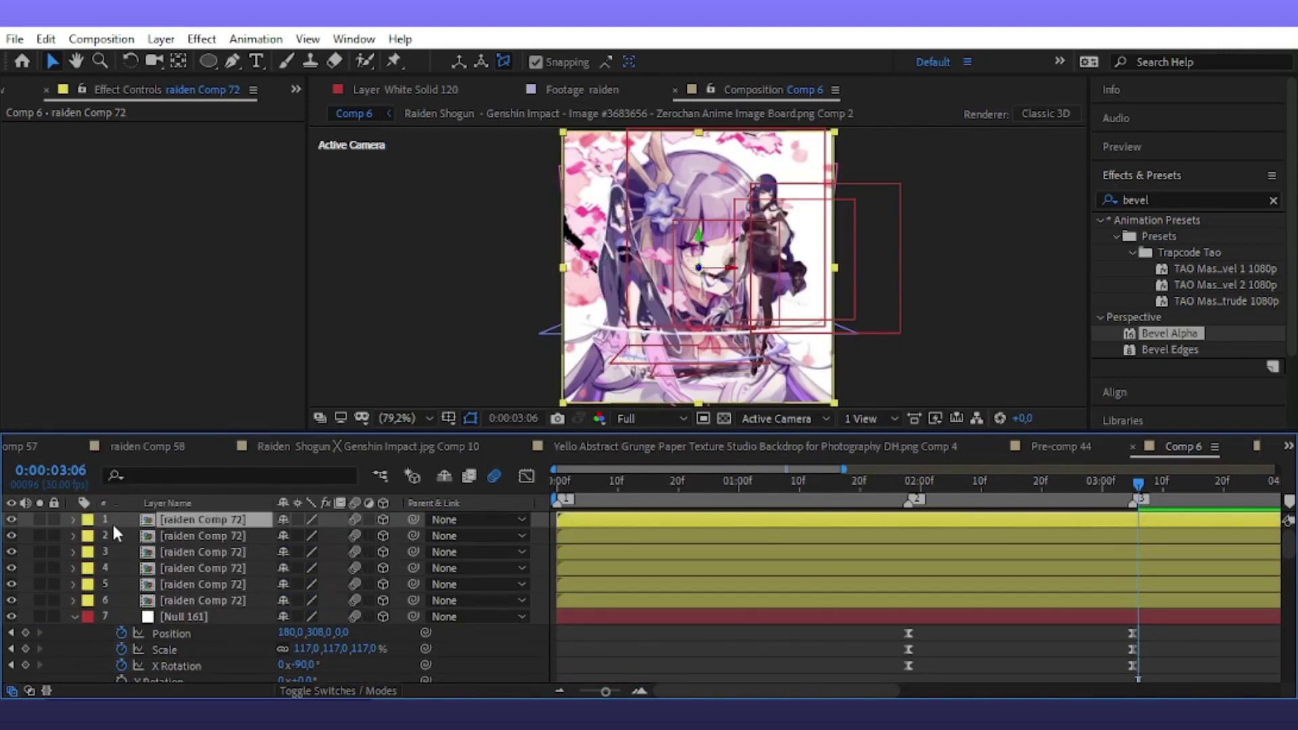
In Custom View 1, set front and back faces' Position Z to 180 and -180
{"action": "left_click_drag", "start_coordinate": [112, 525], "coordinate": [136, 530]}
{"action": "key", "text": "p"}
{"action": "left_click", "coordinate": [781, 418]}
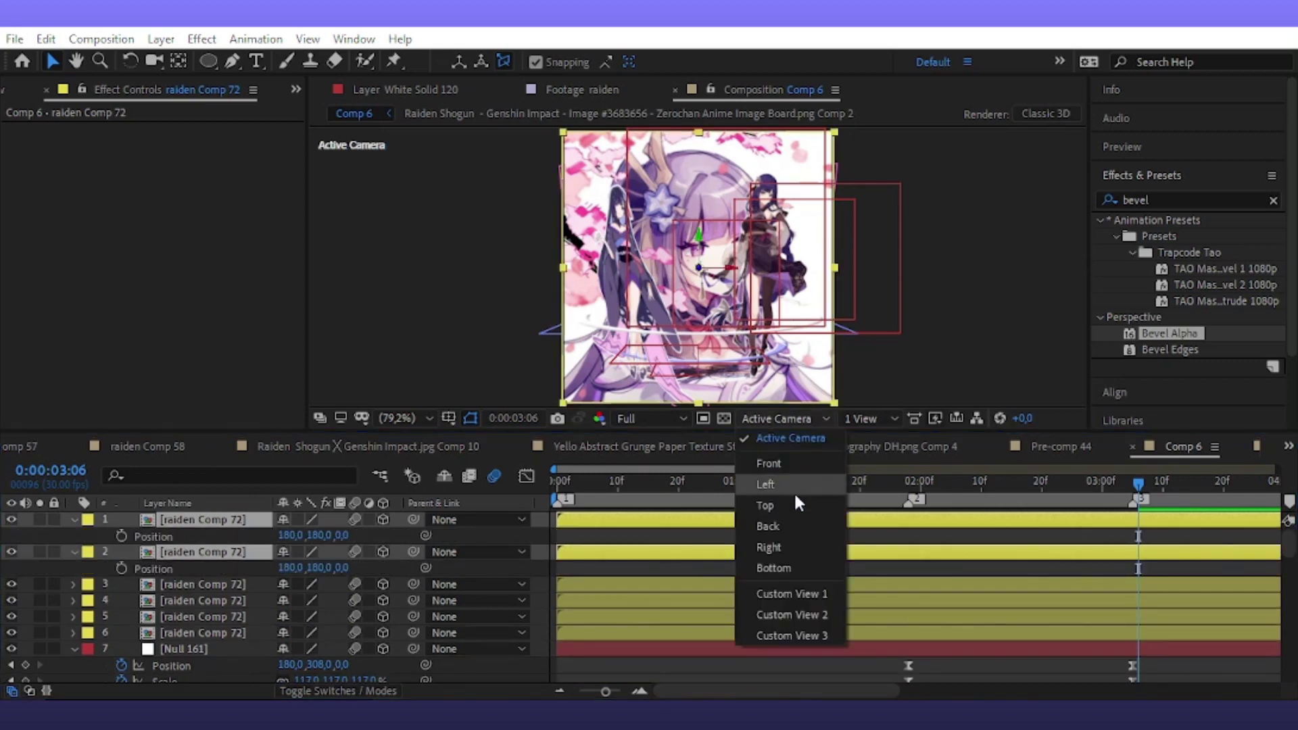
{"action": "left_click", "coordinate": [789, 597]}
{"action": "left_click", "coordinate": [378, 533]}
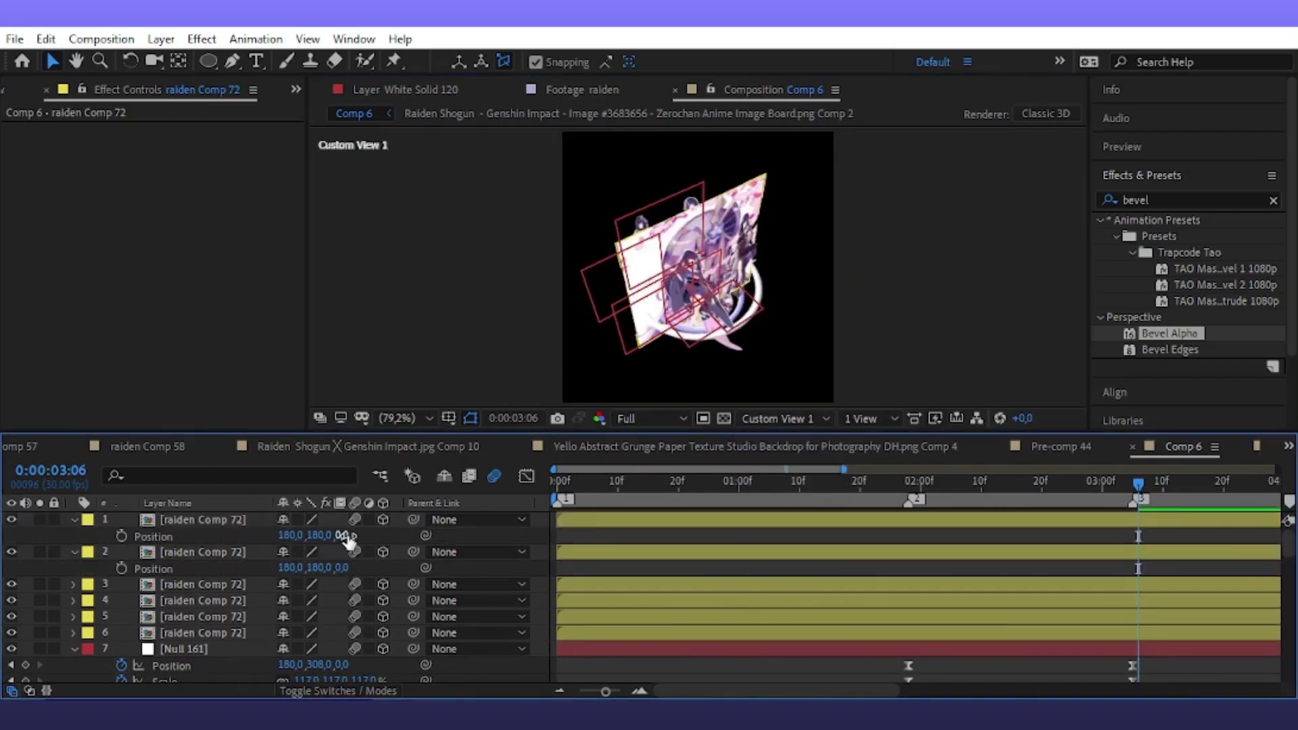
{"action": "type", "text": "180"}
{"action": "left_click", "coordinate": [343, 568]}
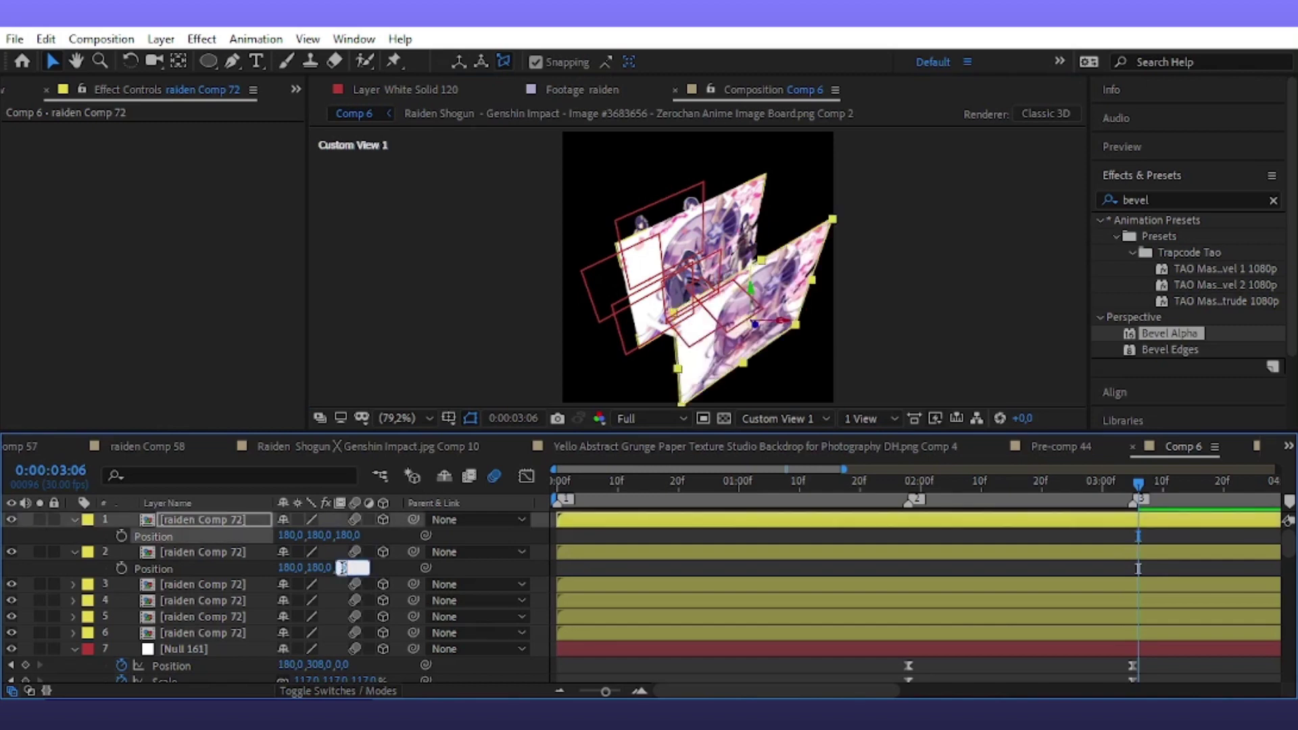
{"action": "type", "text": "-180"}
{"action": "key", "text": "Return"}
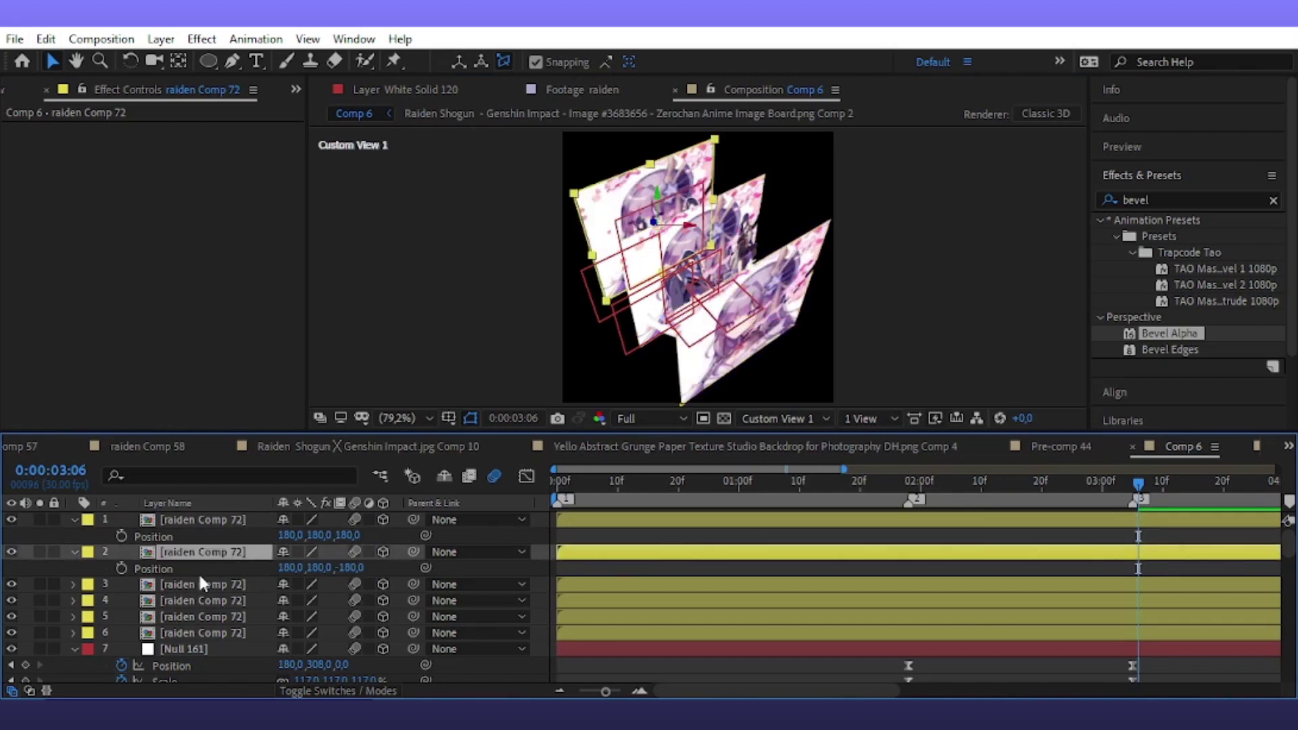
Turn layers 3 and 4 on Y Rotation and set their Position X to 0 and 360
{"action": "left_click", "coordinate": [121, 586]}
{"action": "left_click", "coordinate": [122, 601], "text": "shift"}
{"action": "key", "text": "r"}
{"action": "type", "text": "90"}
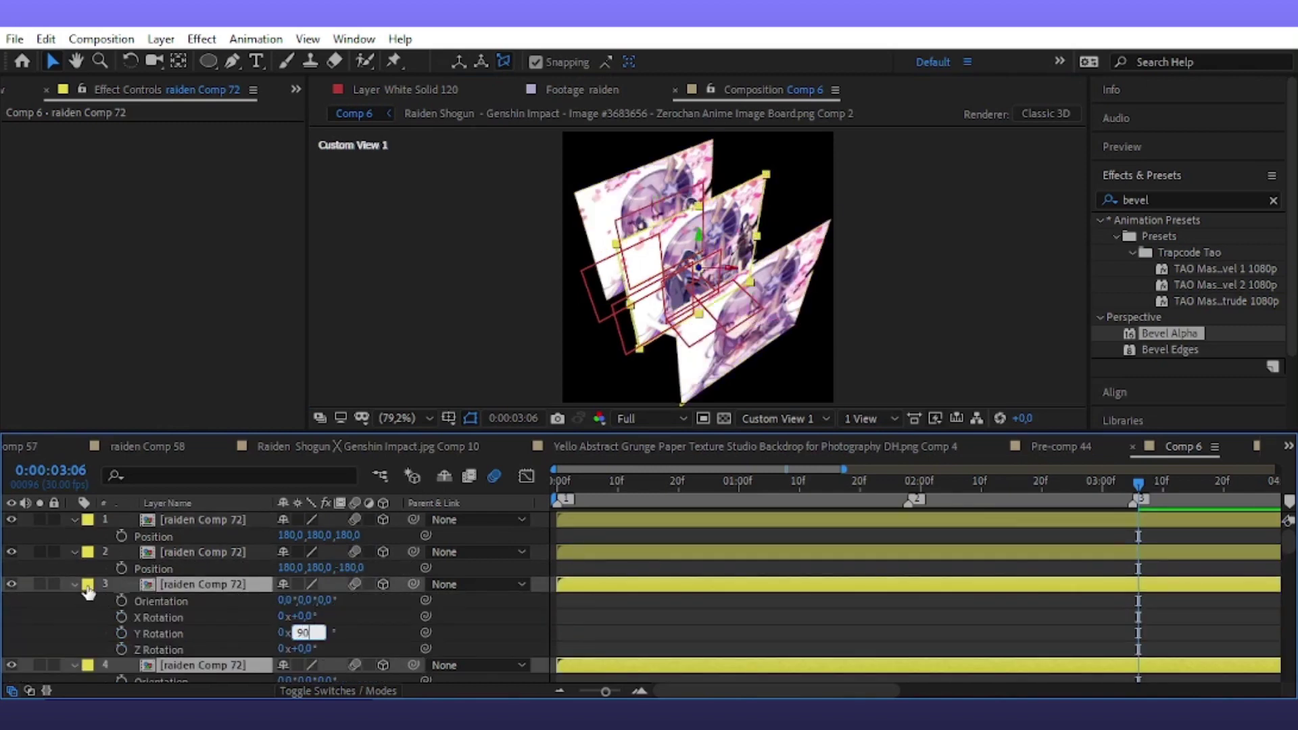
{"action": "key", "text": "Return"}
{"action": "key", "text": "p"}
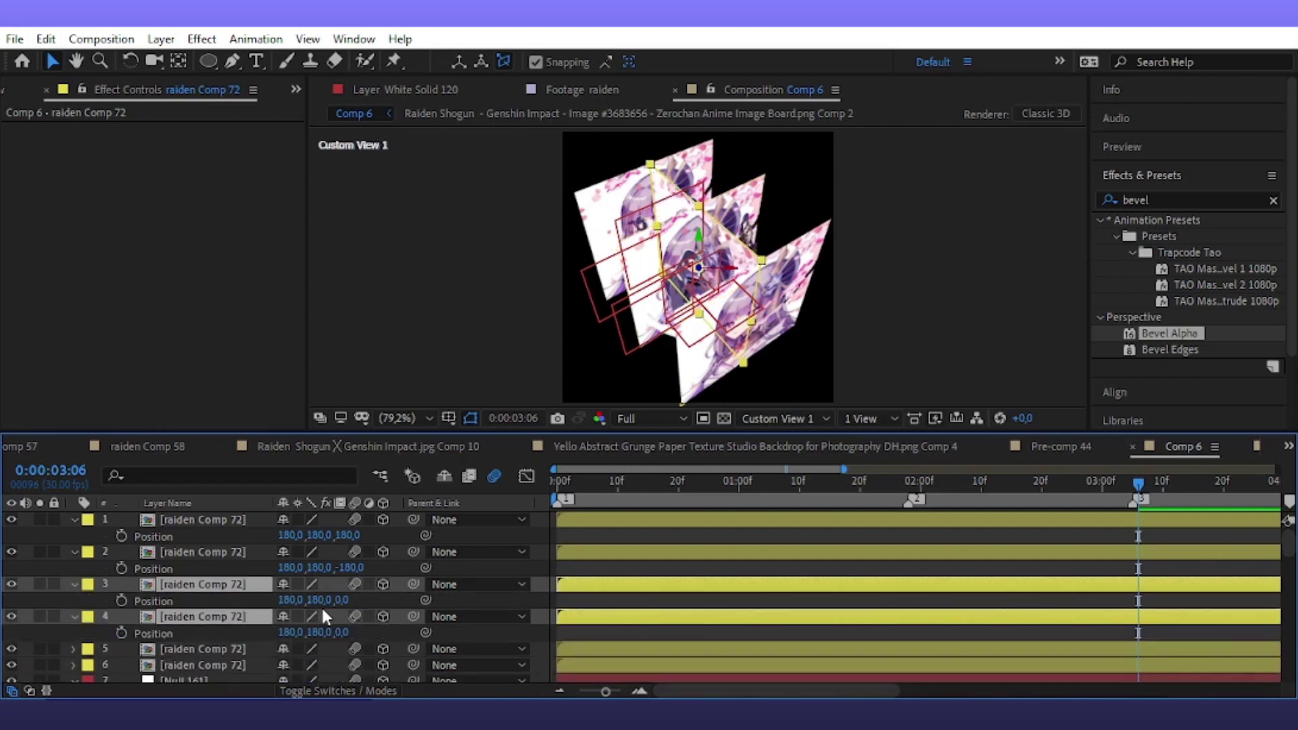
{"action": "type", "text": "0"}
{"action": "left_click", "coordinate": [289, 633]}
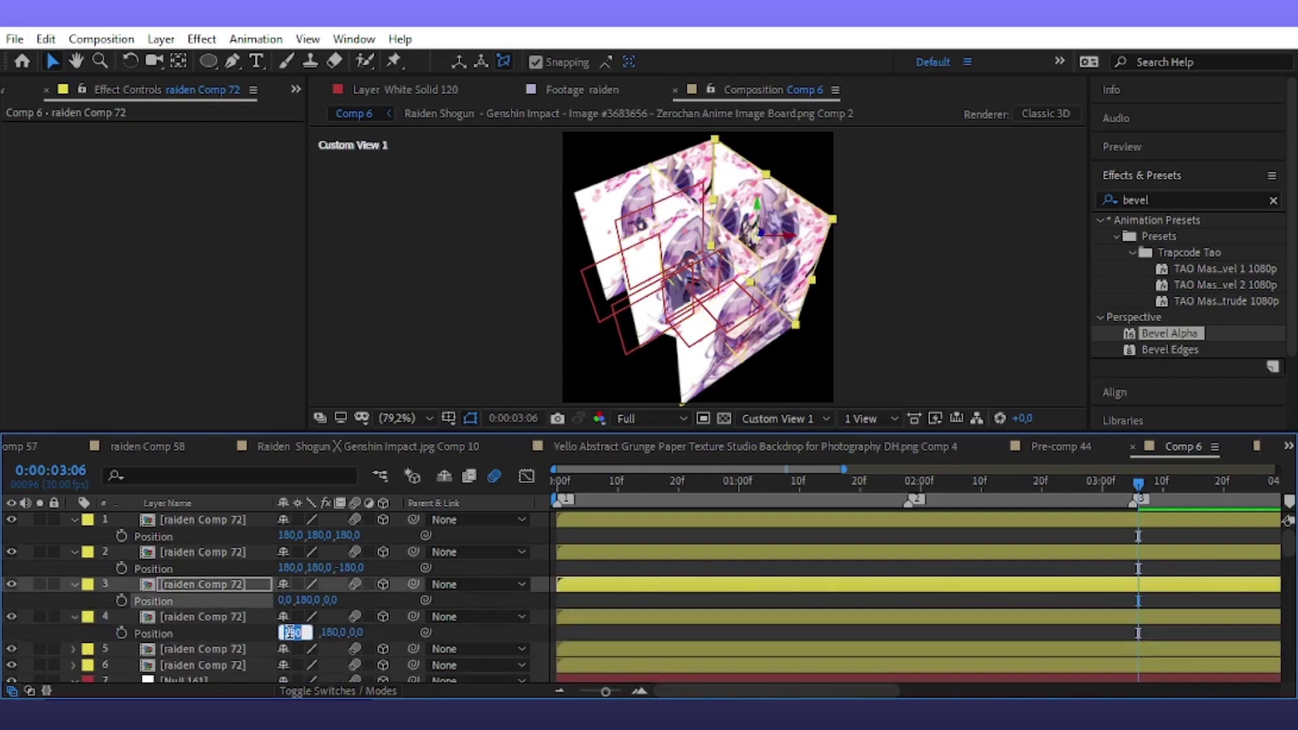
{"action": "type", "text": "360"}
{"action": "key", "text": "Return"}
Give the top and bottom faces (layers 5 and 6) an X Rotation of 90°
{"action": "scroll", "coordinate": [192, 615], "scroll_direction": "down", "scroll_amount": 3}
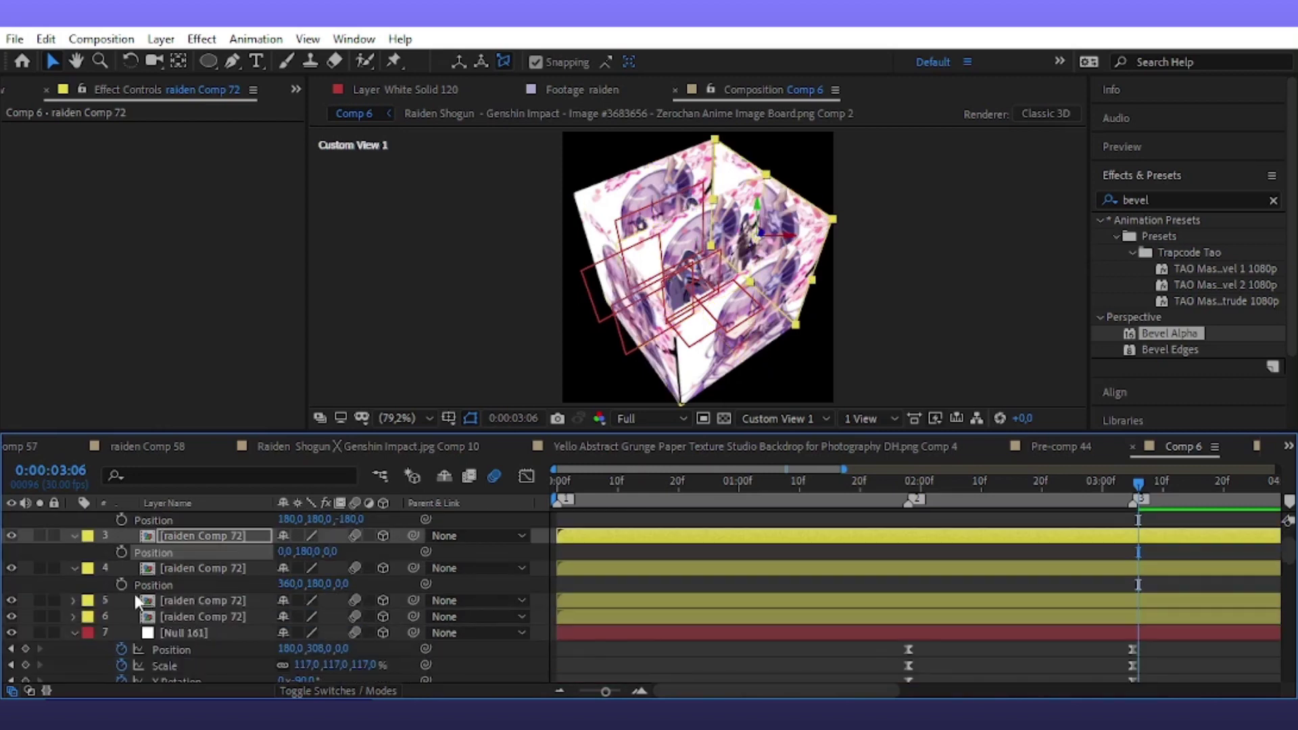
{"action": "left_click_drag", "start_coordinate": [127, 595], "coordinate": [147, 629]}
{"action": "key", "text": "r"}
{"action": "type", "text": "90"}
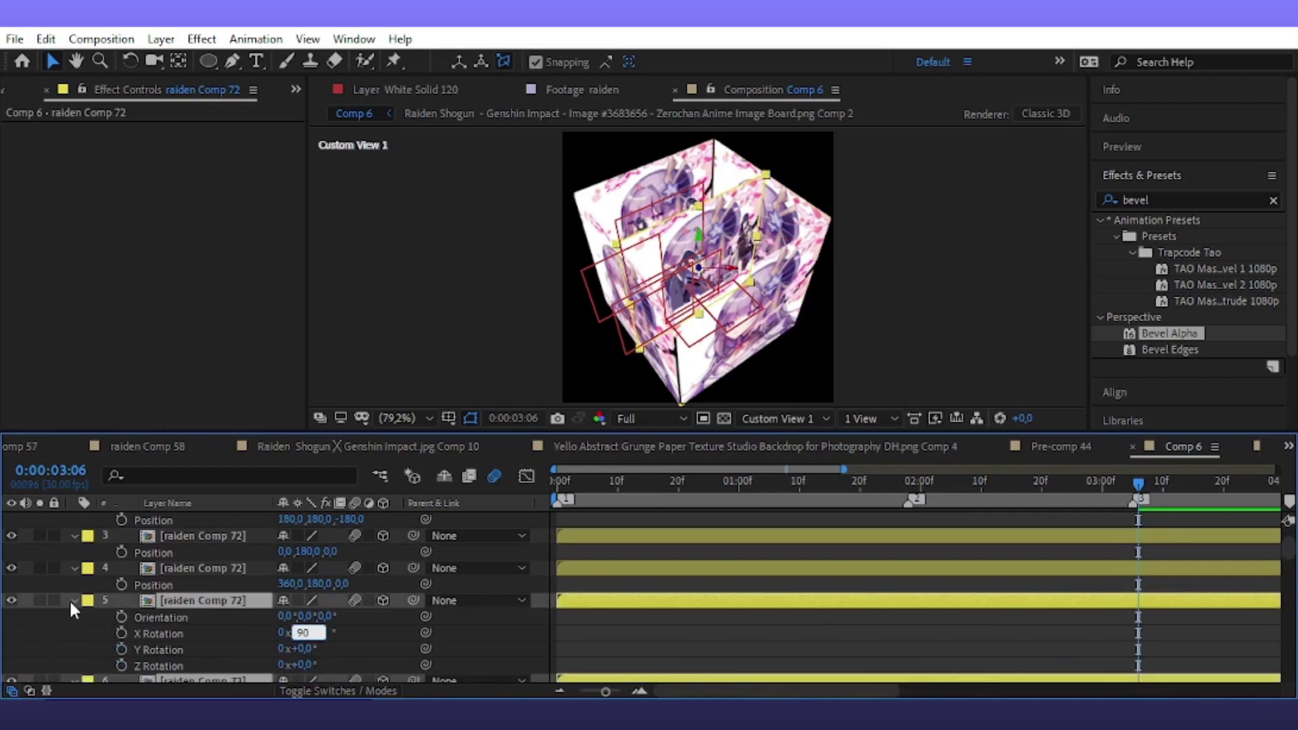
{"action": "key", "text": "Return"}
{"action": "key", "text": "r"}
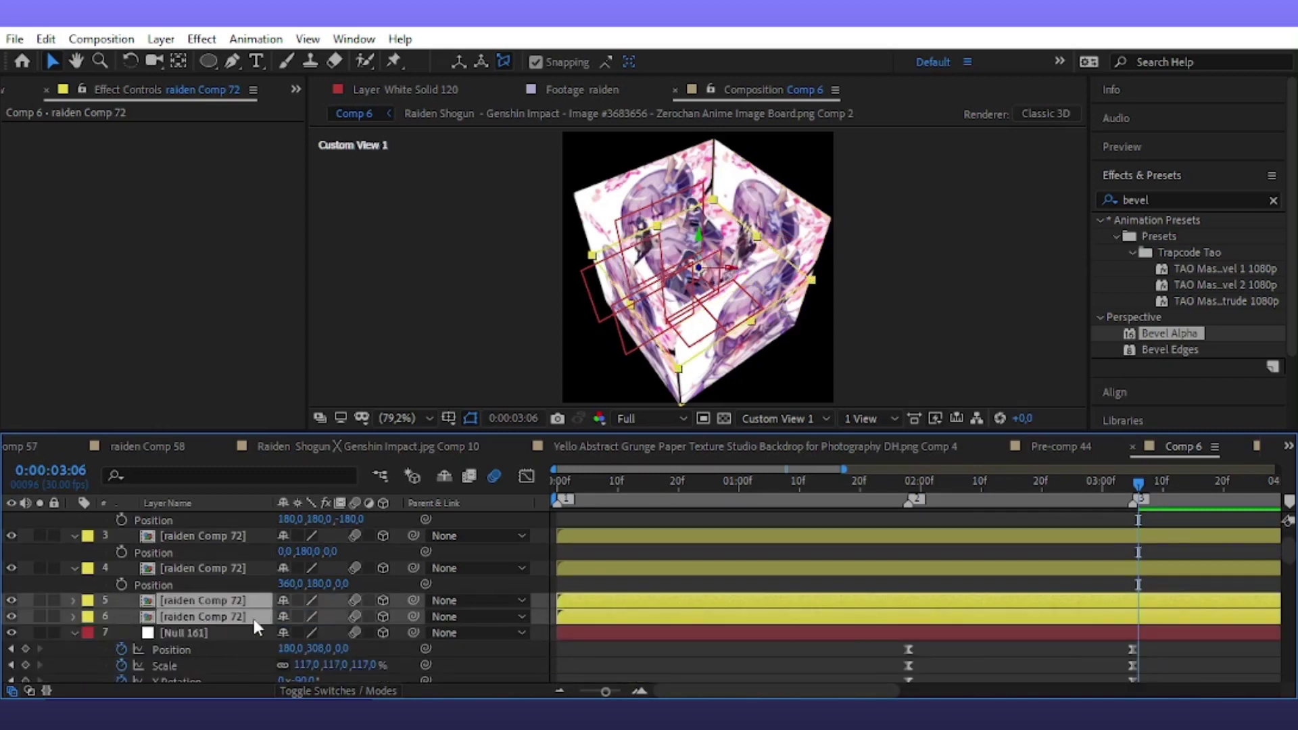
Place layers 5 and 6 at Position X 180, with Position Y 0 and 360
{"action": "key", "text": "p"}
{"action": "left_click", "coordinate": [289, 616]}
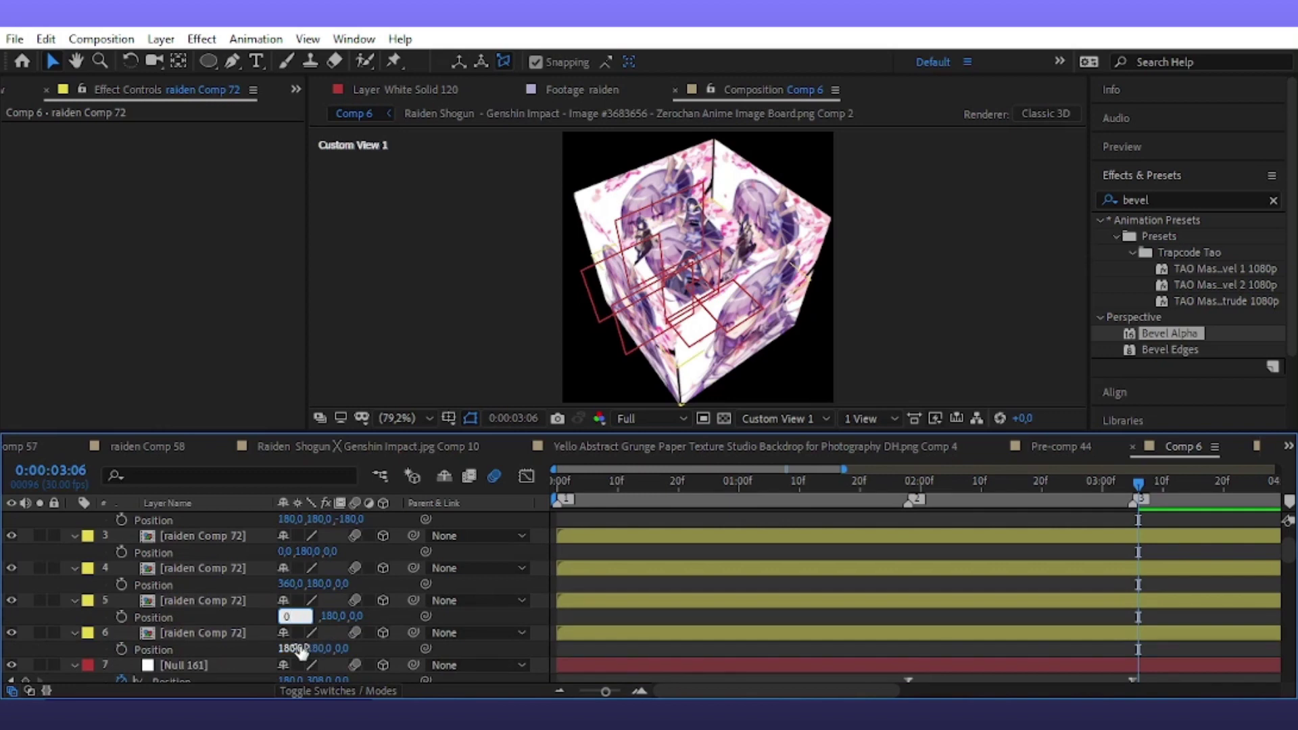
{"action": "left_click", "coordinate": [298, 648]}
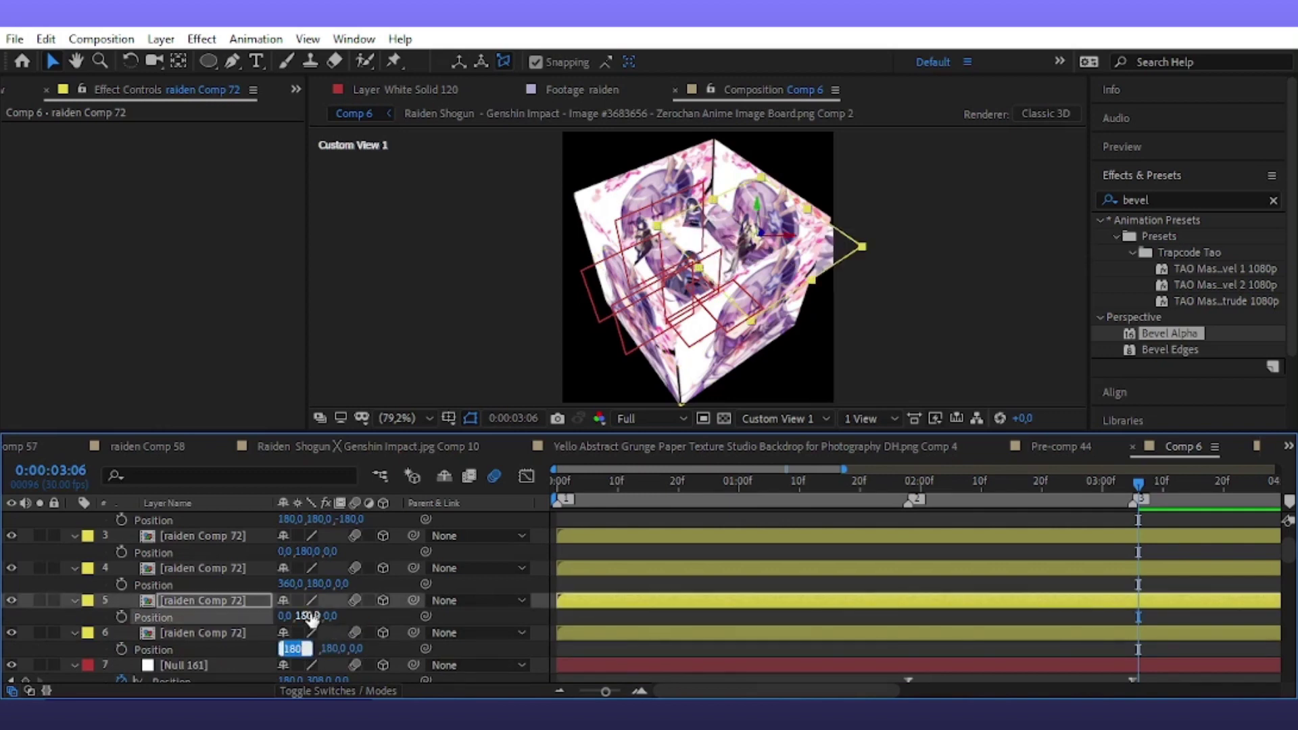
{"action": "key", "text": "Return"}
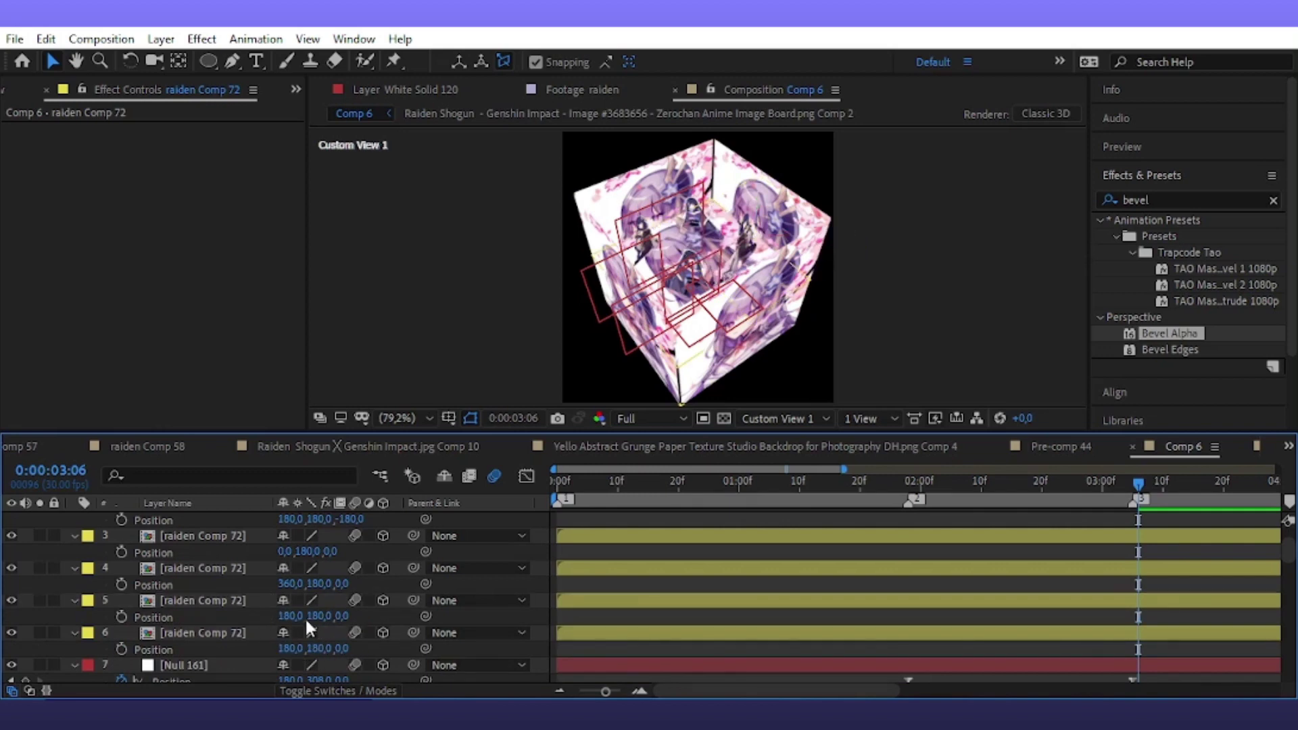
{"action": "left_click", "coordinate": [314, 616]}
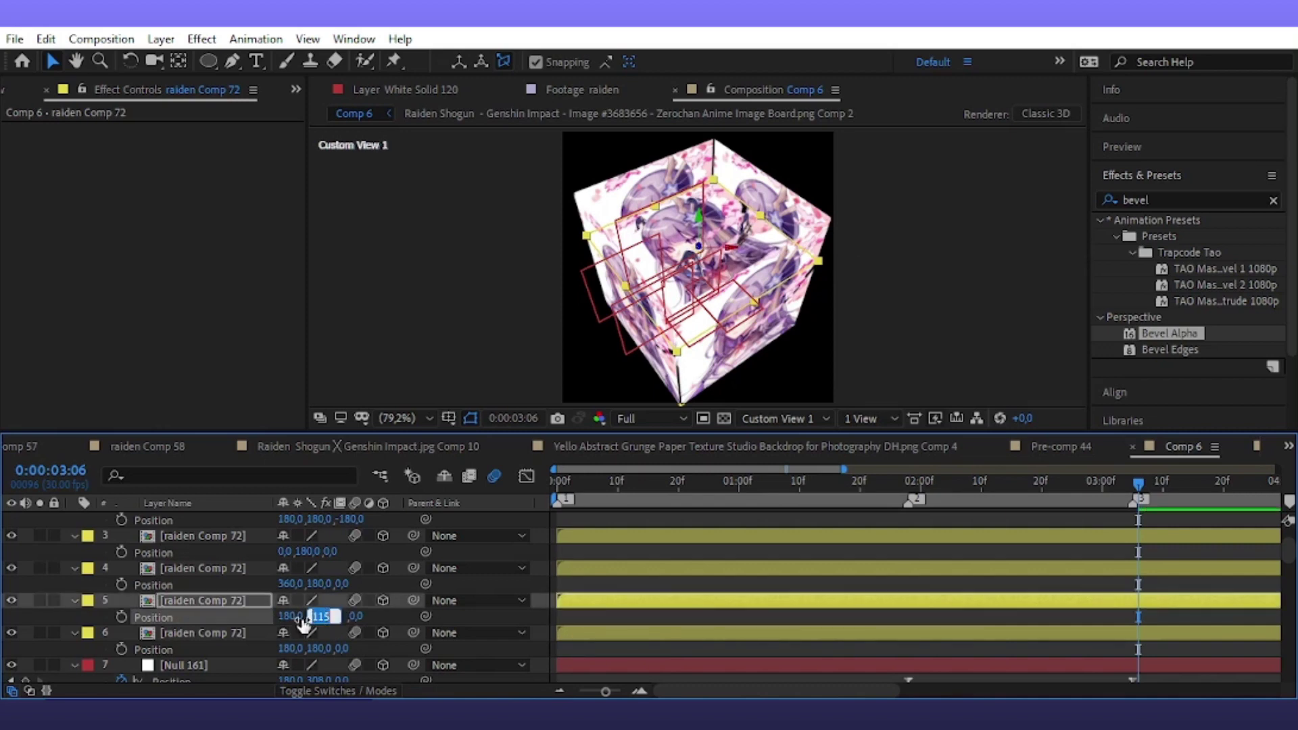
{"action": "type", "text": "0"}
{"action": "key", "text": "Return"}
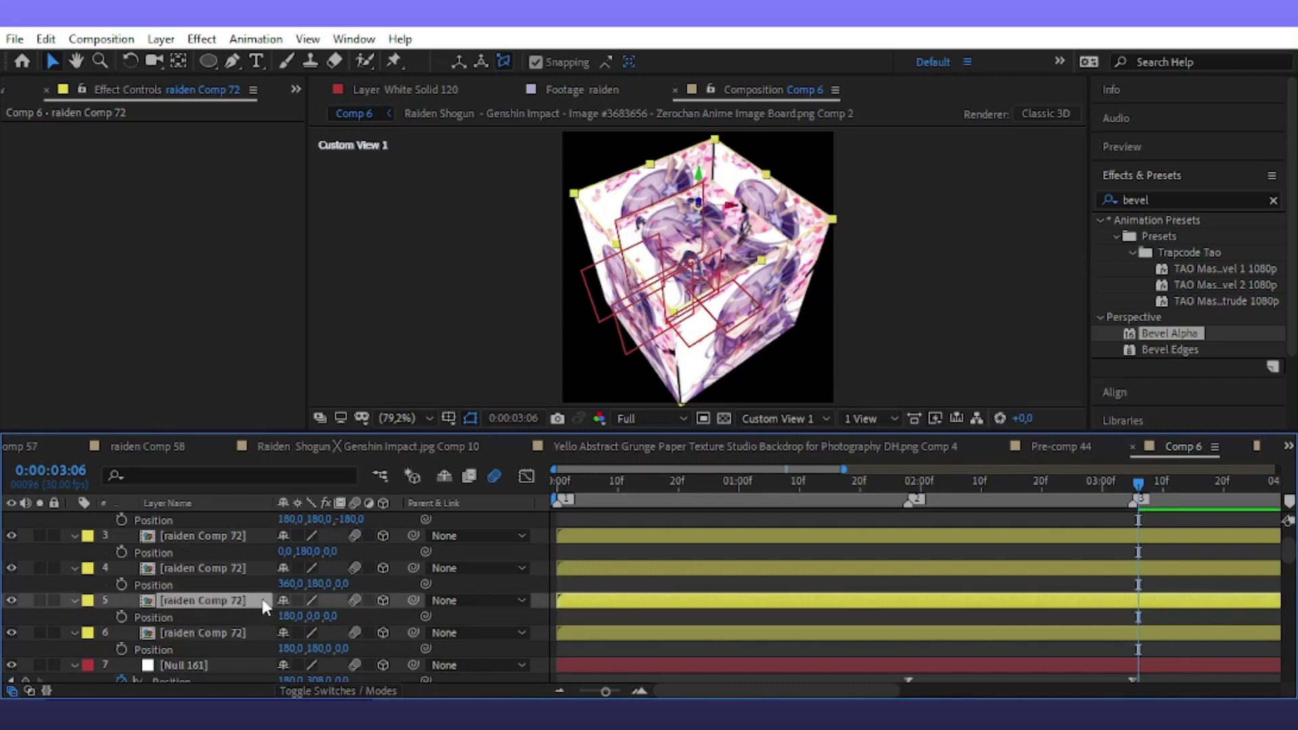
{"action": "left_click", "coordinate": [217, 636]}
{"action": "mouse_move", "coordinate": [315, 648]}
{"action": "left_mouse_down"}
{"action": "mouse_move", "coordinate": [367, 651]}
{"action": "mouse_move", "coordinate": [336, 659]}
{"action": "left_mouse_up"}
{"action": "type", "text": "360"}
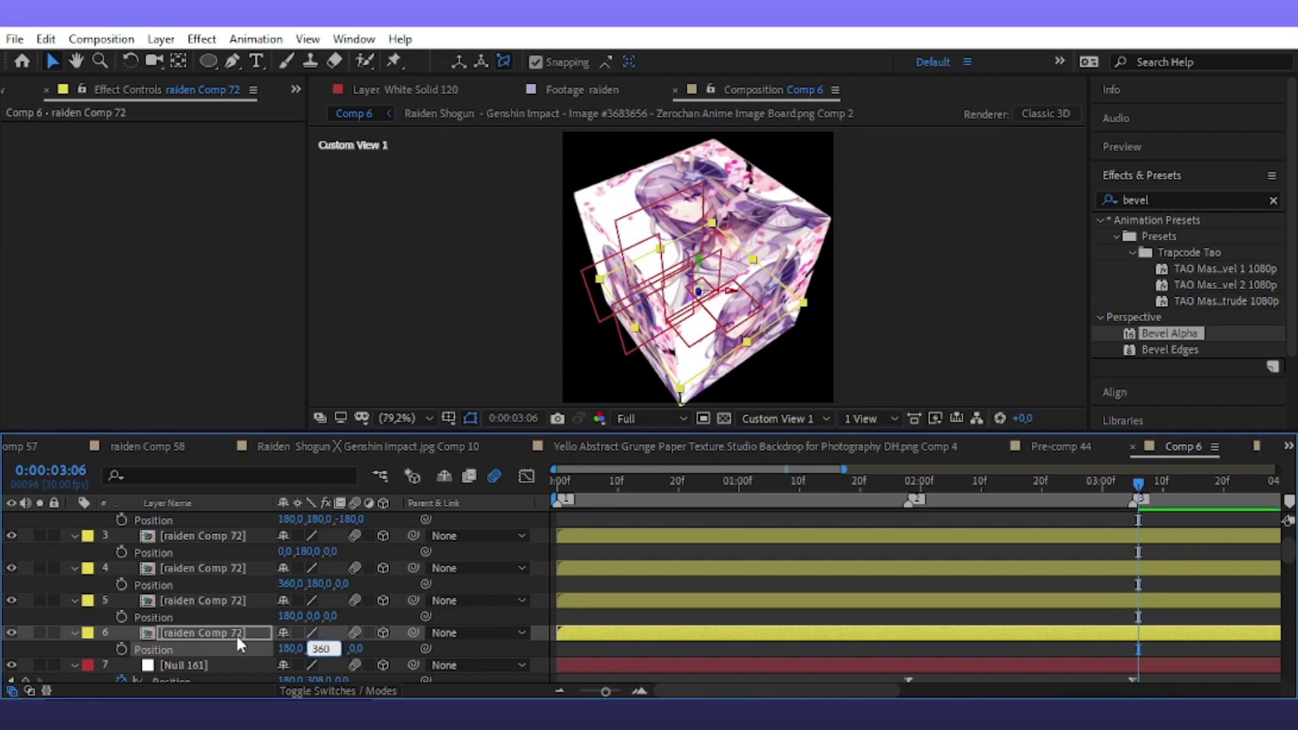
{"action": "key", "text": "Return"}
Adjust the Scale of all six cube face layers
{"action": "key", "text": "u"}
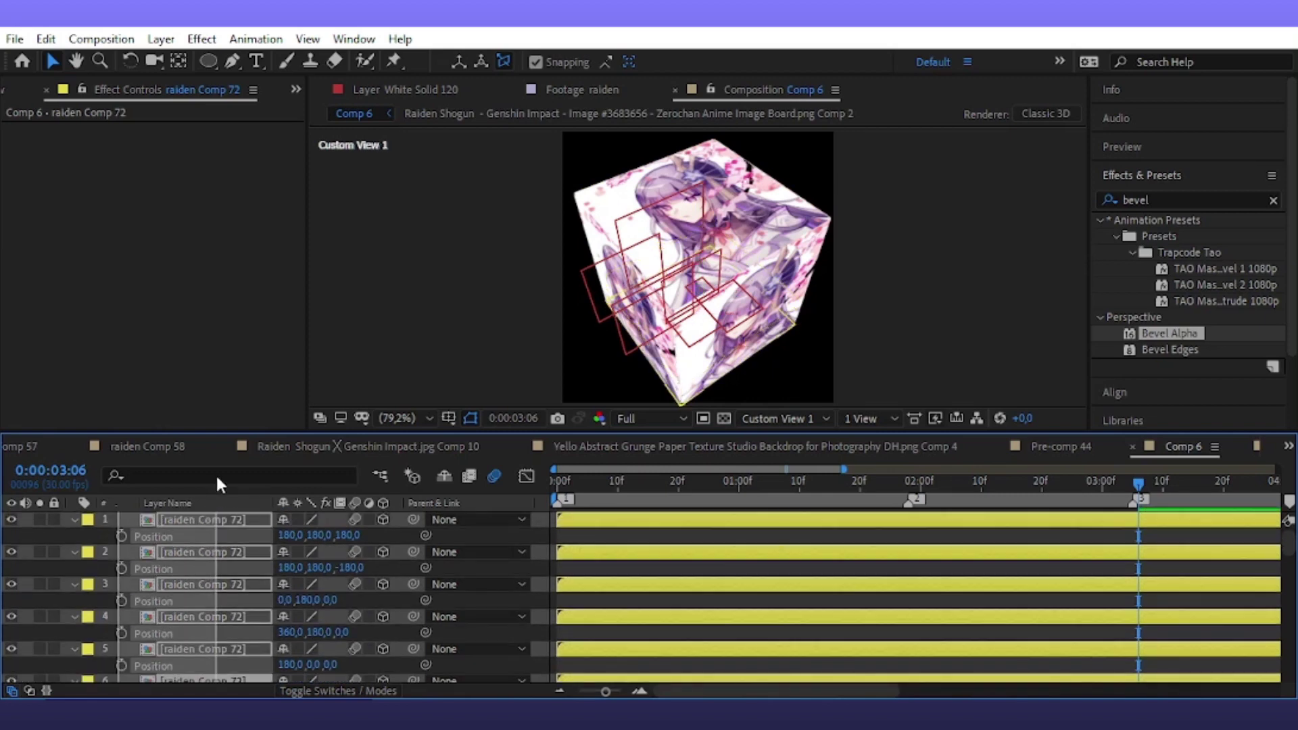
{"action": "left_click_drag", "start_coordinate": [216, 474], "coordinate": [70, 513]}
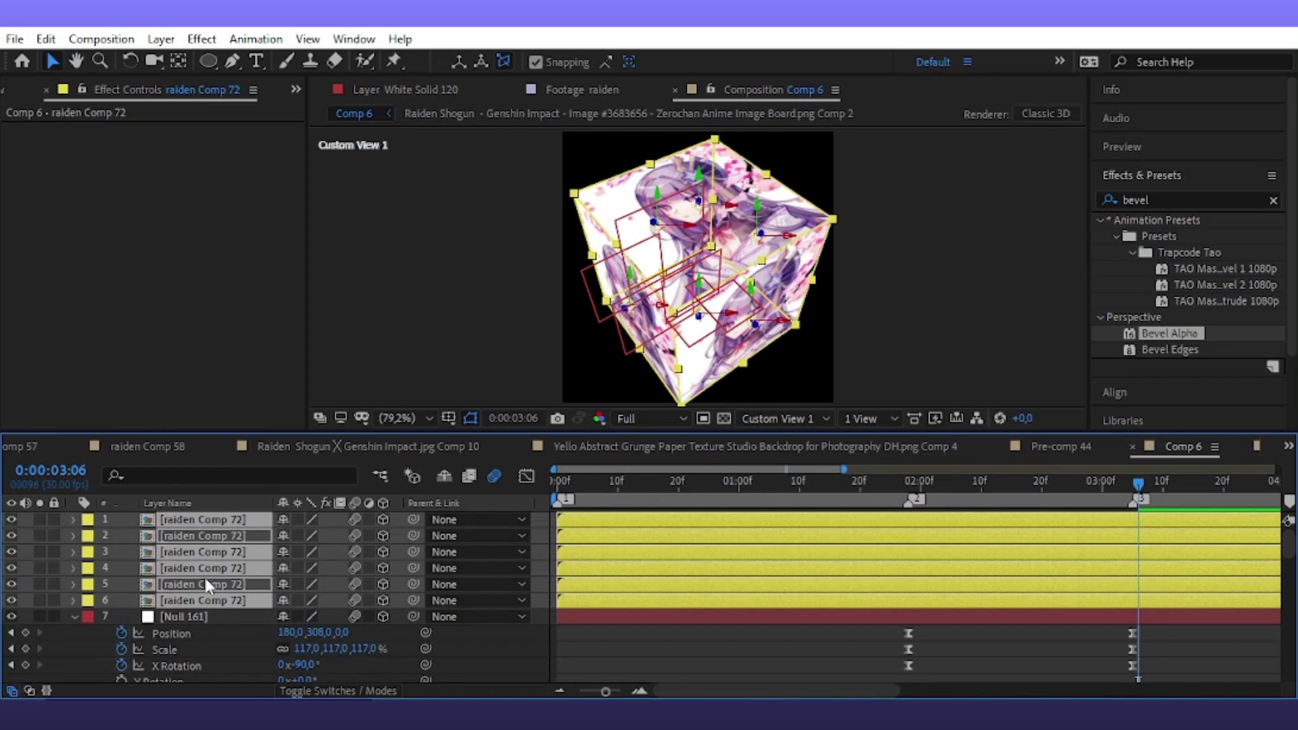
{"action": "key", "text": "s"}
{"action": "type", "text": "101"}
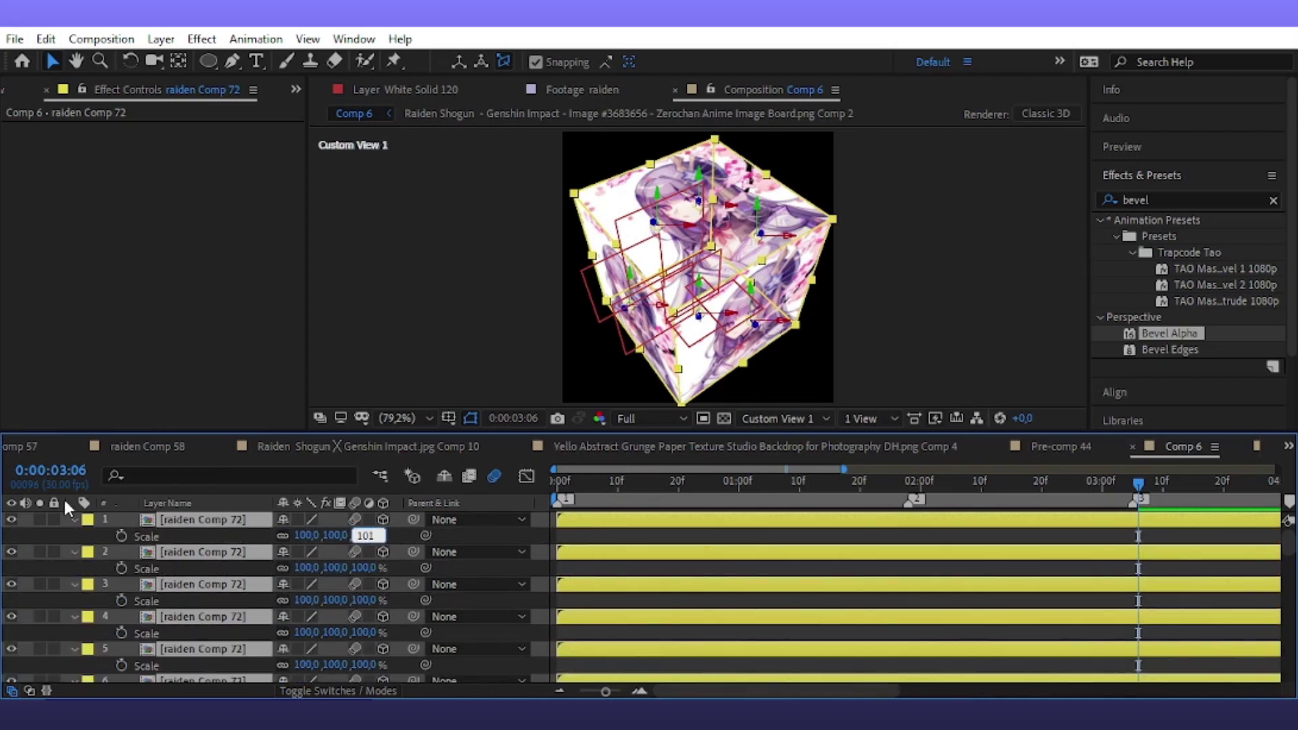
{"action": "key", "text": "Return"}
Add a new Null Object above the cube layers and make it 3D
{"action": "left_click", "coordinate": [868, 406]}
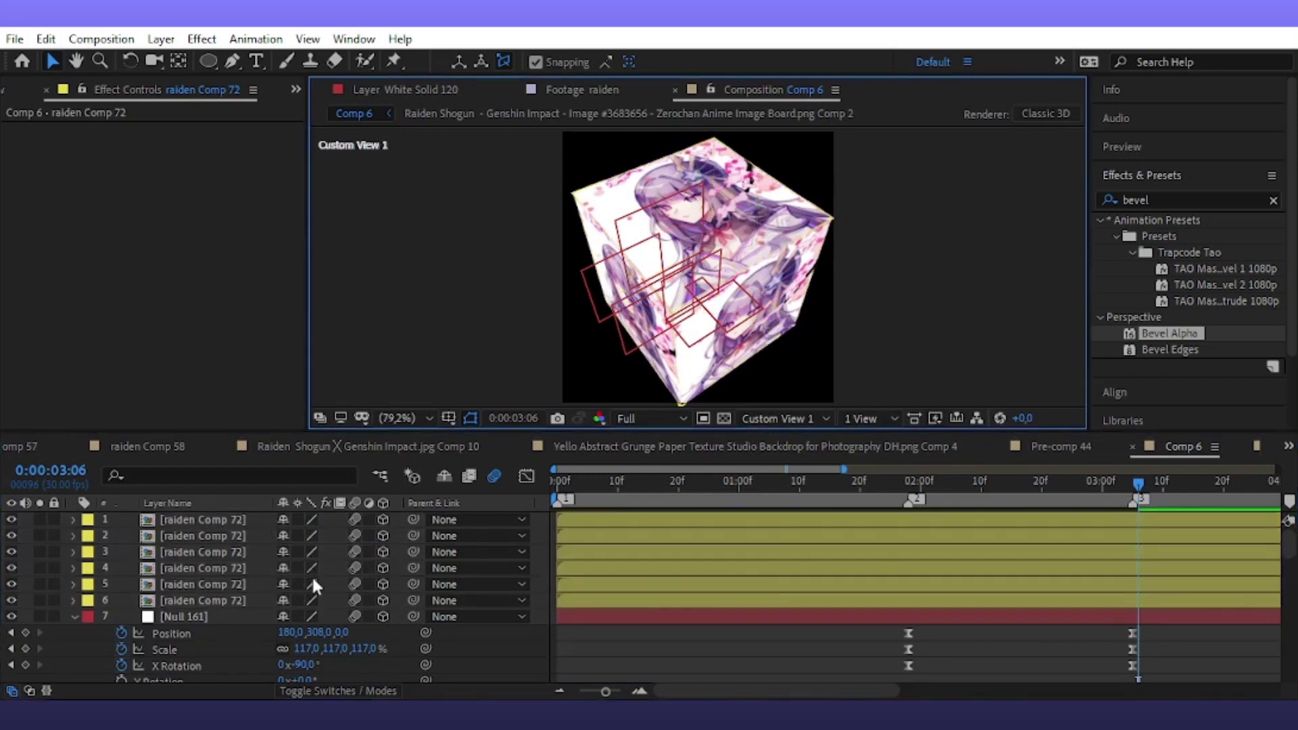
{"action": "left_click", "coordinate": [221, 526]}
{"action": "left_click", "coordinate": [161, 38]}
{"action": "mouse_move", "coordinate": [182, 58]}
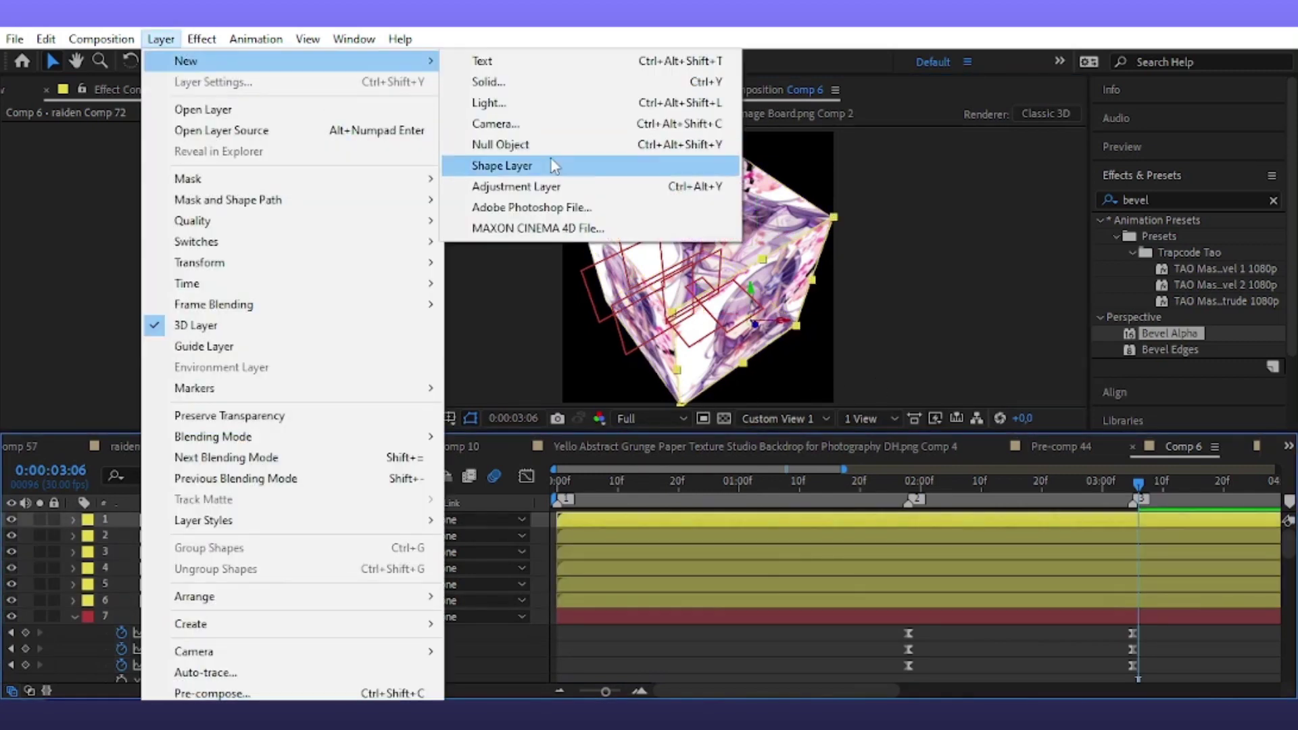
{"action": "left_click", "coordinate": [500, 144]}
{"action": "left_click", "coordinate": [382, 519]}
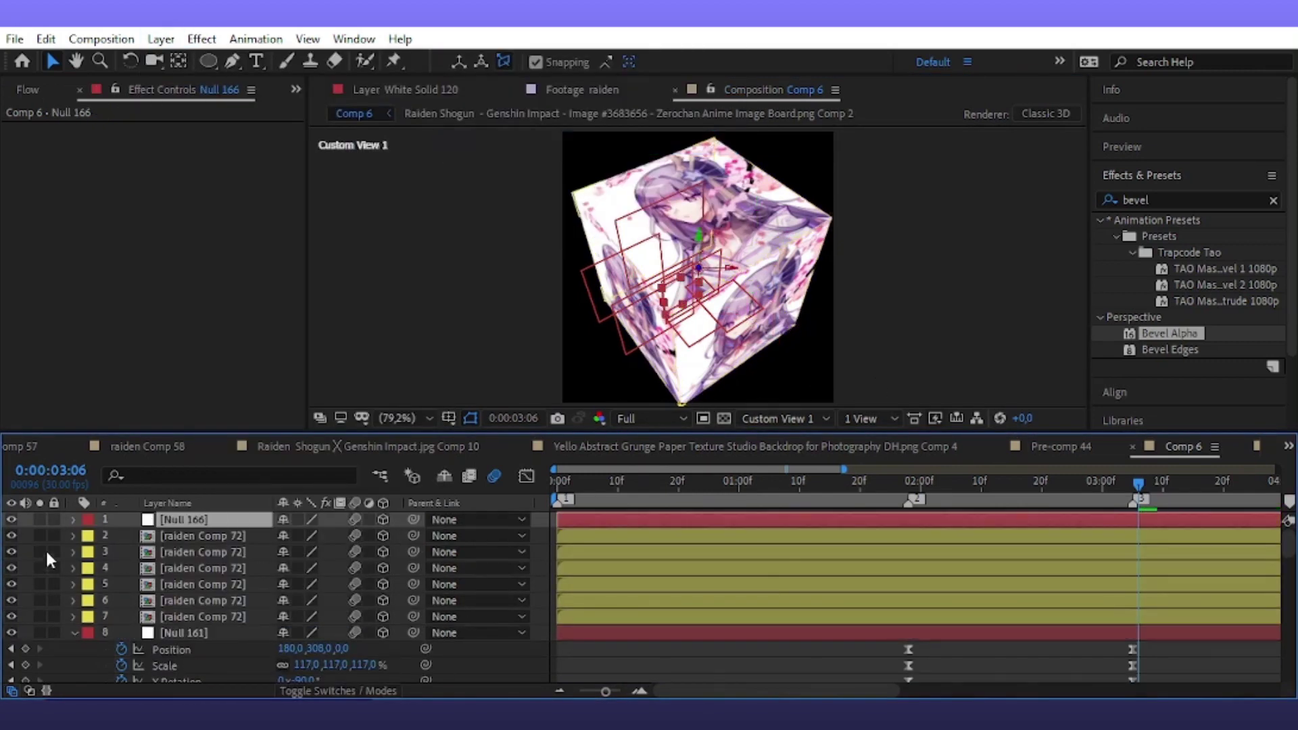
Parent the six faces to Null 166 and open the raiden Comp 72 pre-comp
{"action": "left_click_drag", "start_coordinate": [139, 529], "coordinate": [145, 616]}
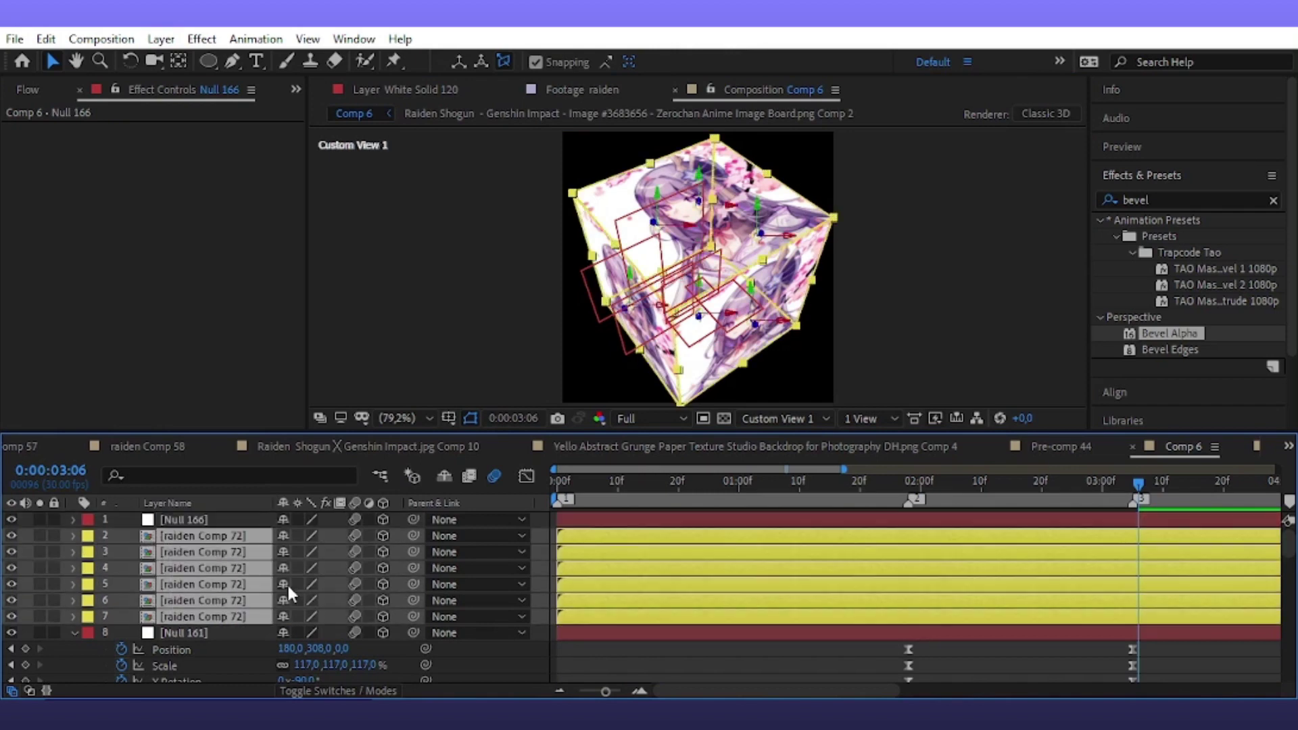
{"action": "left_click", "coordinate": [225, 504]}
{"action": "left_click", "coordinate": [230, 517]}
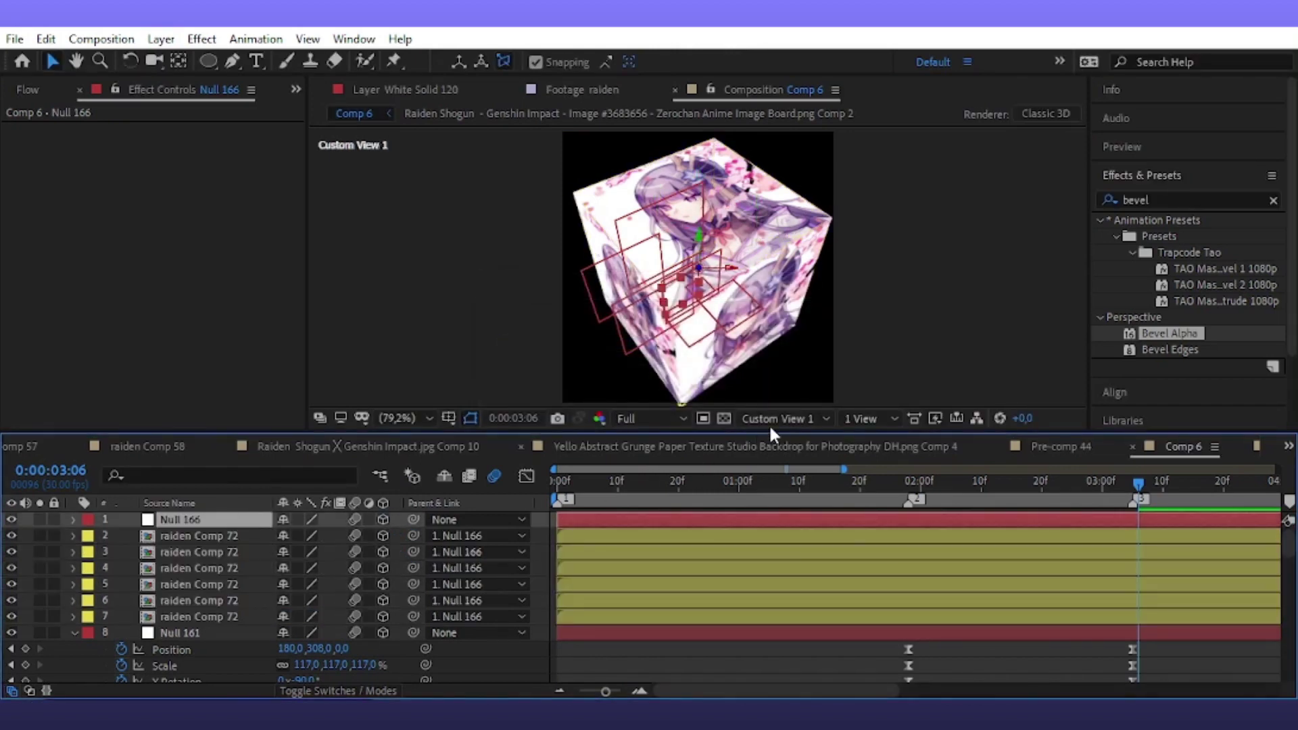
{"action": "left_click", "coordinate": [773, 424]}
{"action": "left_click", "coordinate": [667, 523]}
{"action": "double_click", "coordinate": [648, 531]}
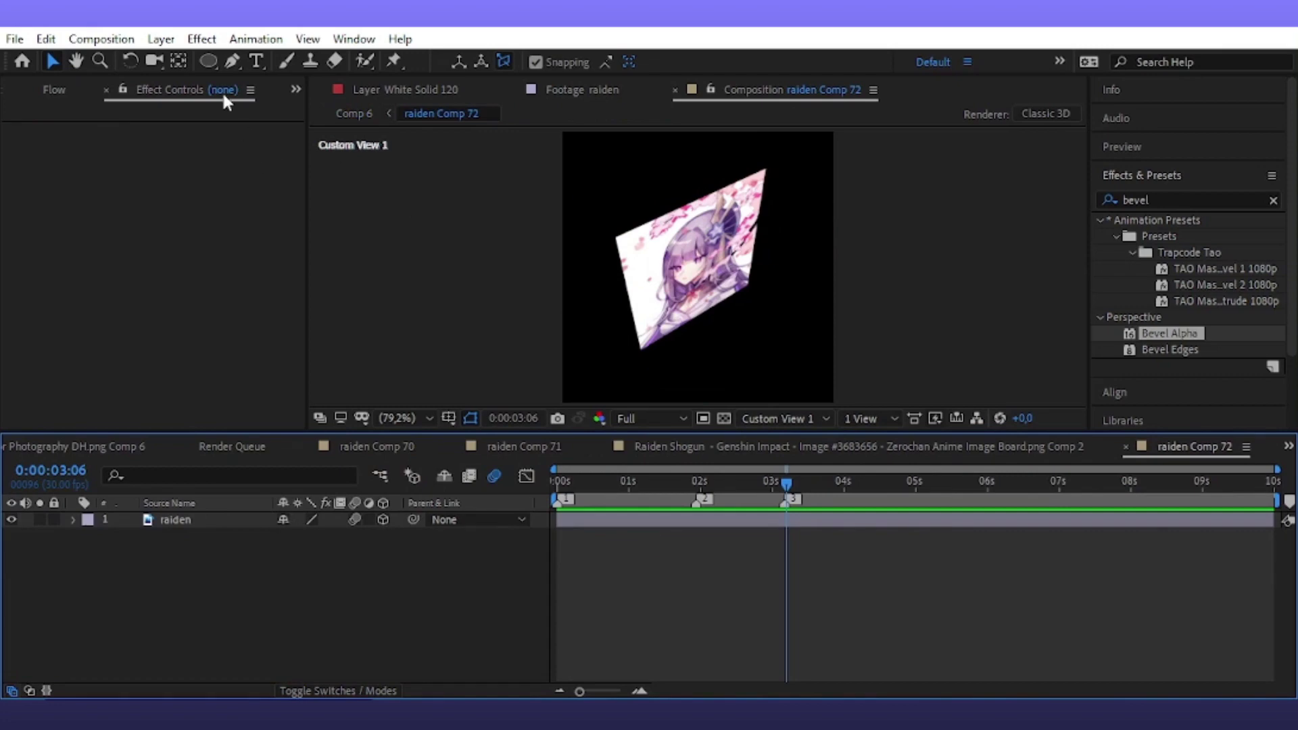
In Active Camera view at 0:00:00:26, draw a rectangle covering the whole raiden image
{"action": "left_click", "coordinate": [801, 419]}
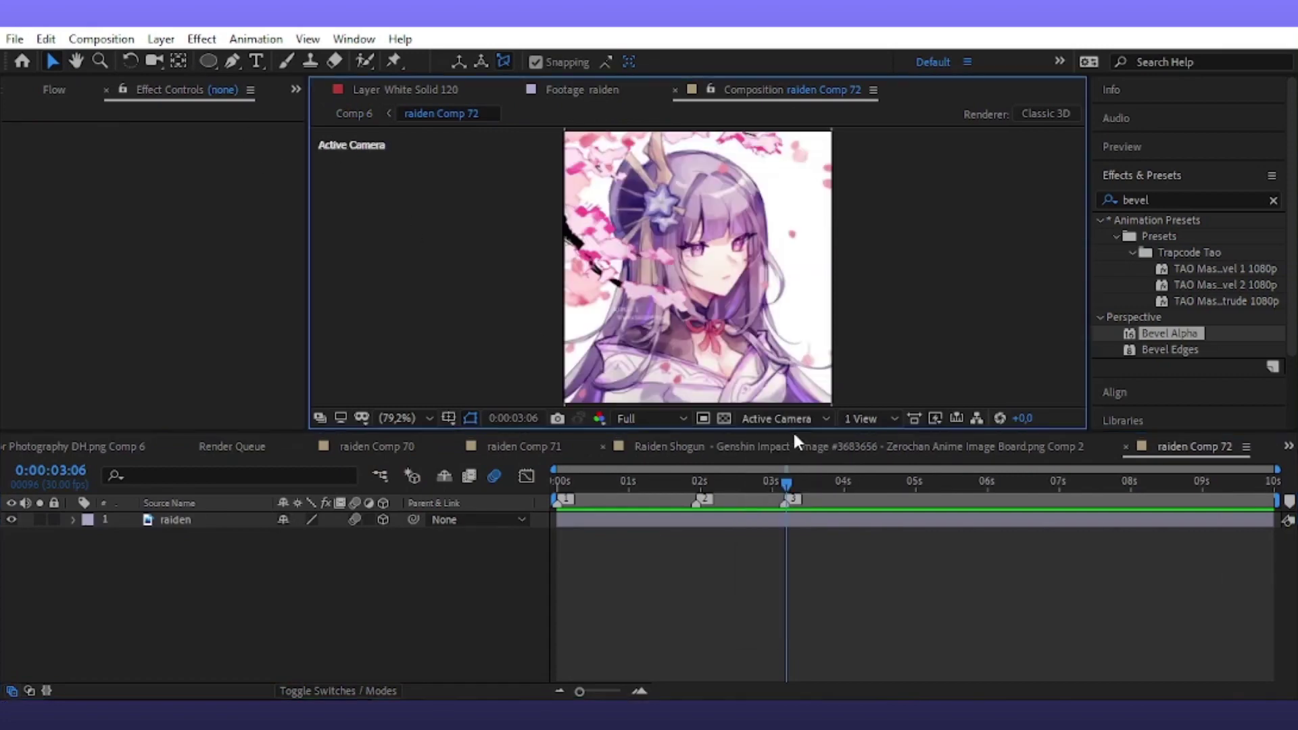
{"action": "left_click", "coordinate": [162, 43]}
{"action": "left_click", "coordinate": [619, 481]}
{"action": "left_click_drag", "start_coordinate": [211, 60], "coordinate": [257, 63]}
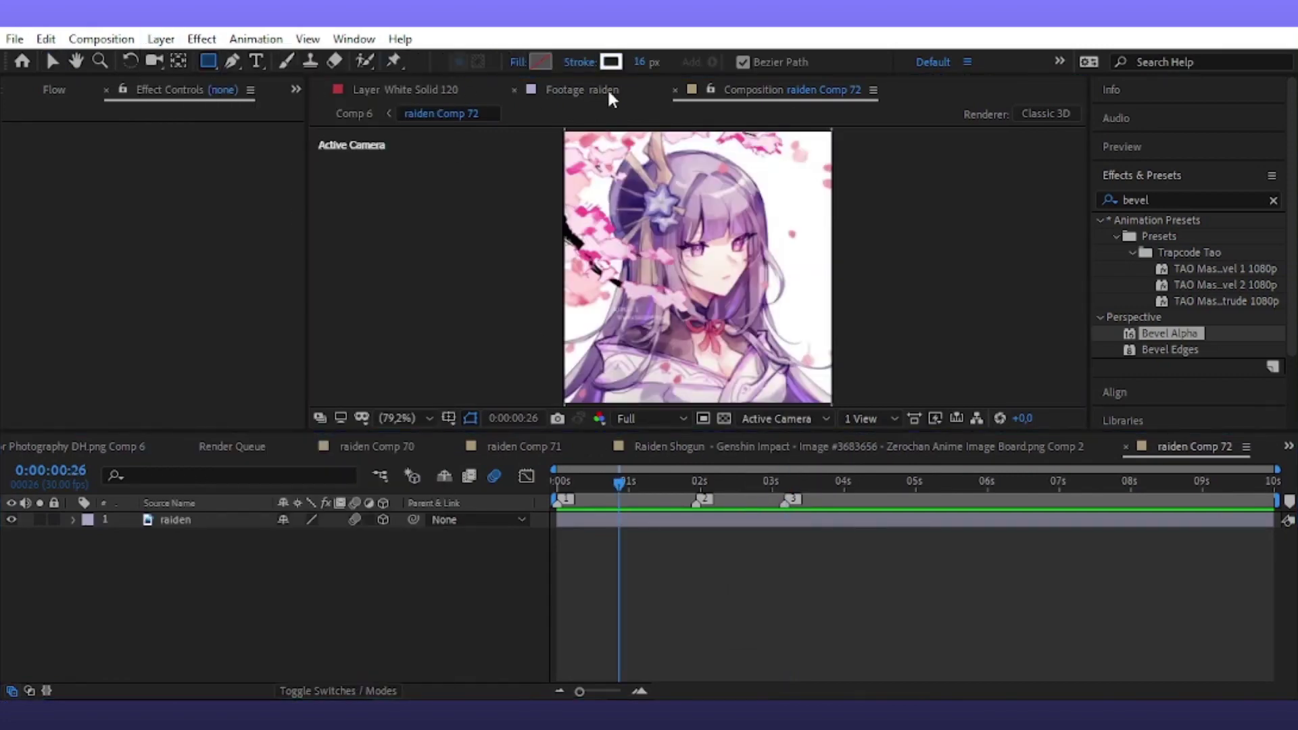
{"action": "left_click_drag", "start_coordinate": [565, 129], "coordinate": [834, 401]}
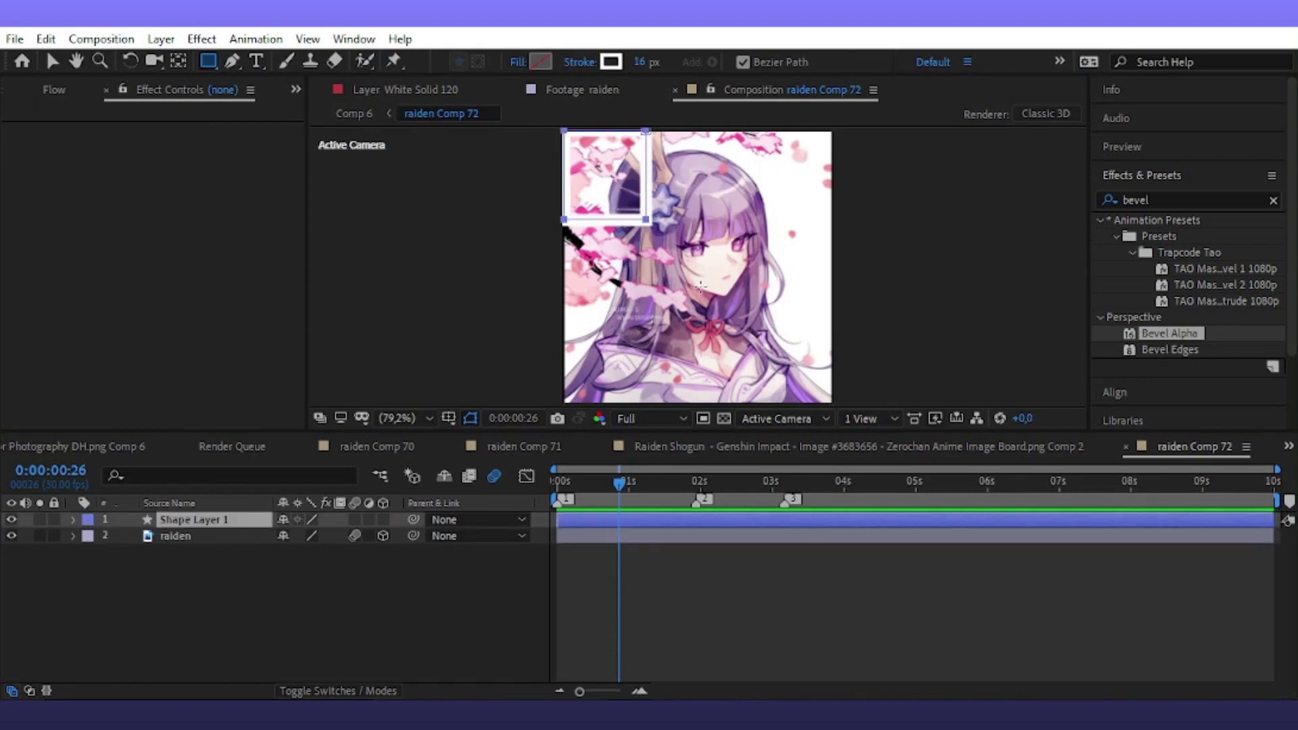
{"action": "key", "text": "v"}
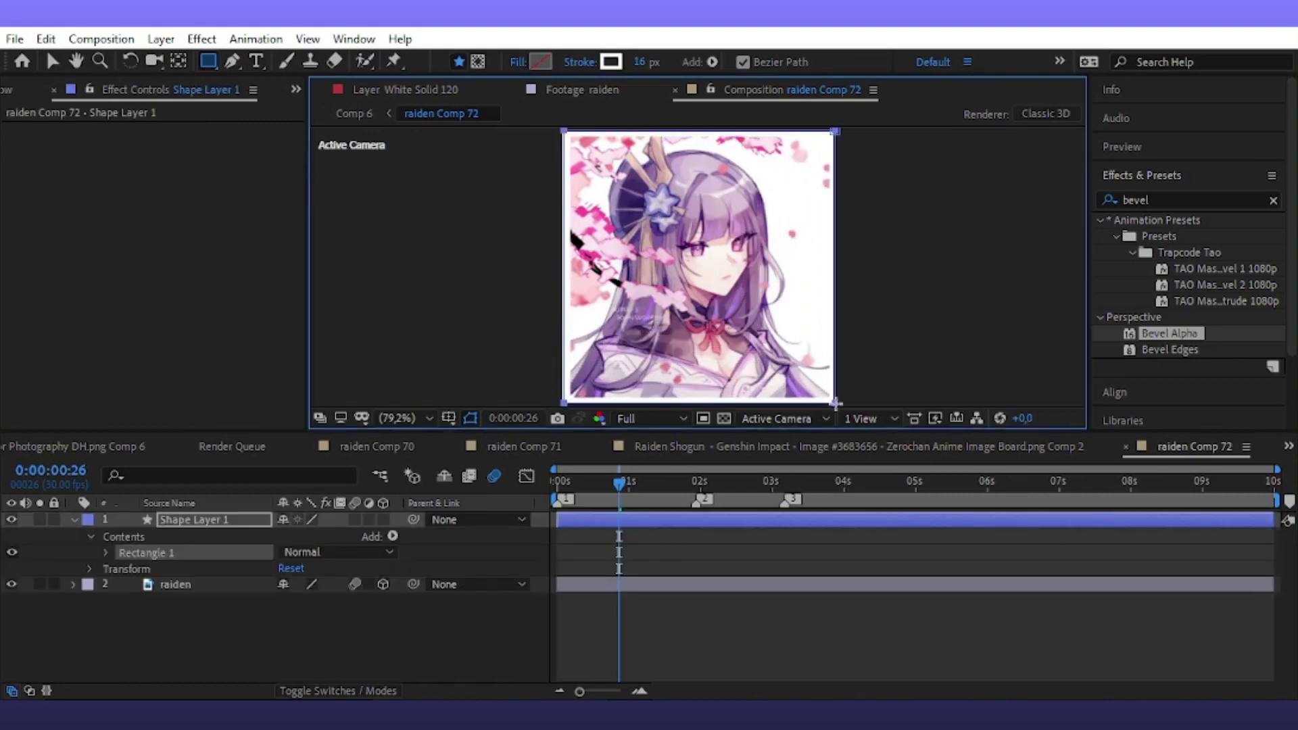
Switch back to Comp 6 from the open compositions list
{"action": "left_click", "coordinate": [1109, 672]}
{"action": "left_click", "coordinate": [1289, 446]}
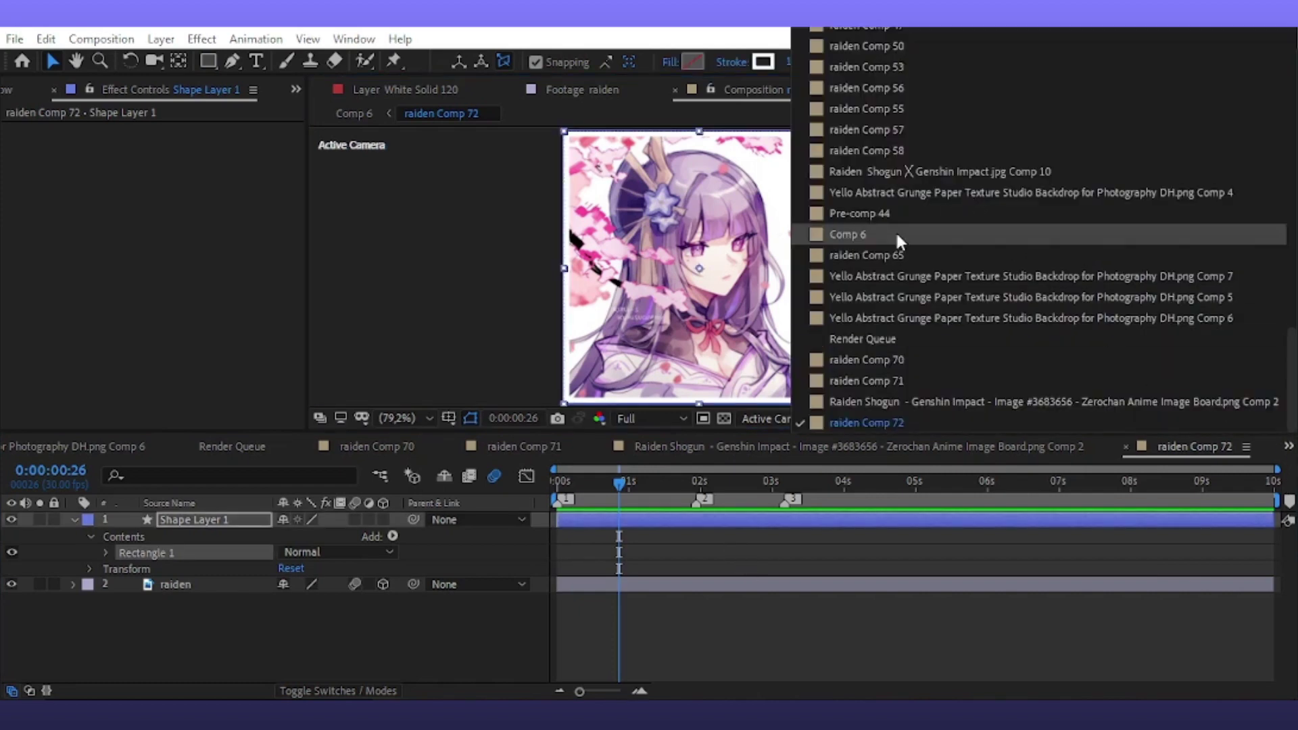
{"action": "left_click", "coordinate": [895, 234]}
{"action": "left_click", "coordinate": [821, 418]}
View through Active Camera and lower Null 166's Scale at 0:00:03:05
{"action": "left_click", "coordinate": [824, 419]}
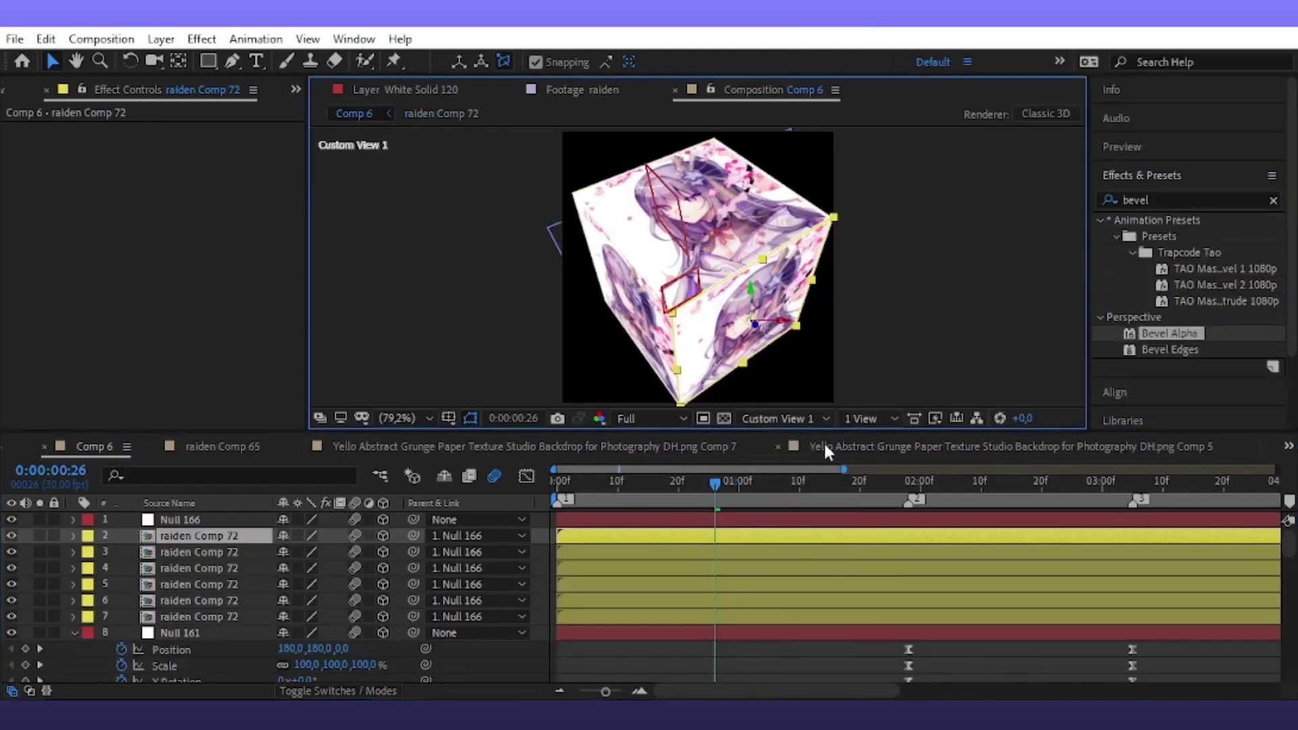
{"action": "left_click", "coordinate": [804, 419]}
{"action": "left_click", "coordinate": [795, 438]}
{"action": "left_click_drag", "start_coordinate": [1121, 507], "coordinate": [1133, 509]}
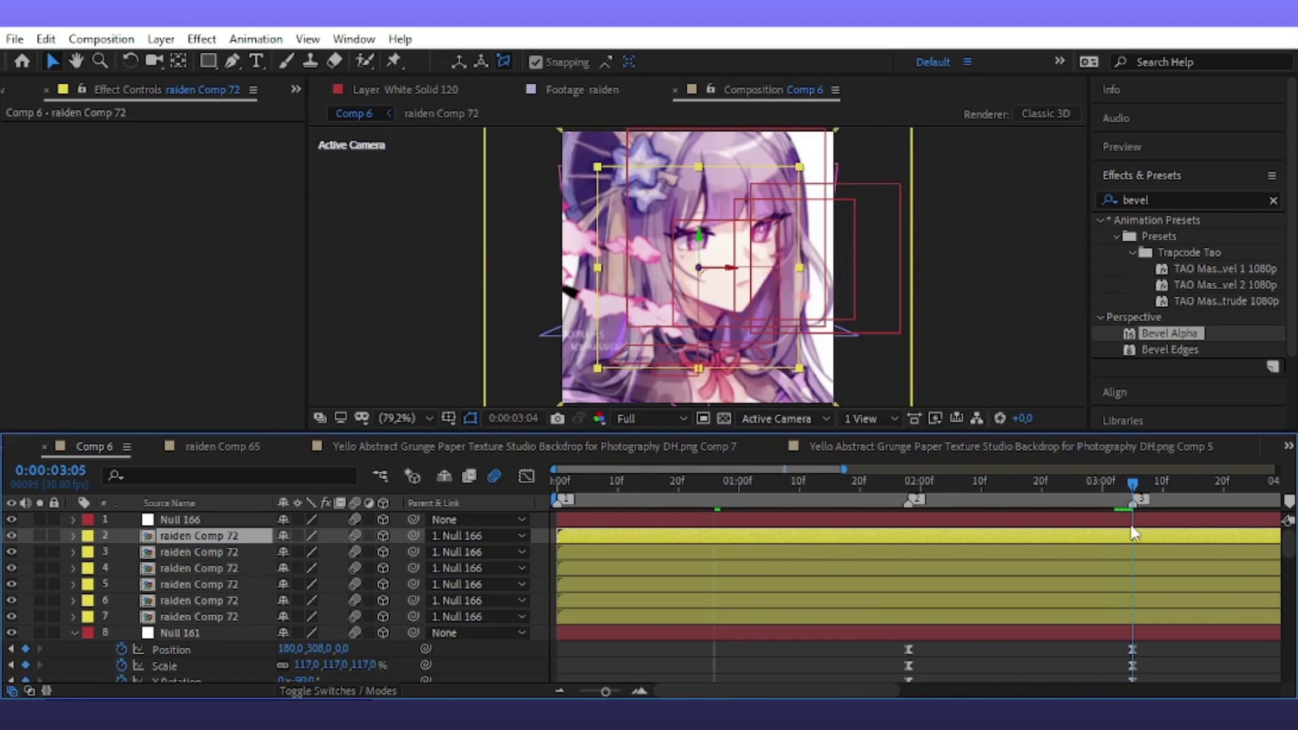
{"action": "left_click", "coordinate": [177, 520]}
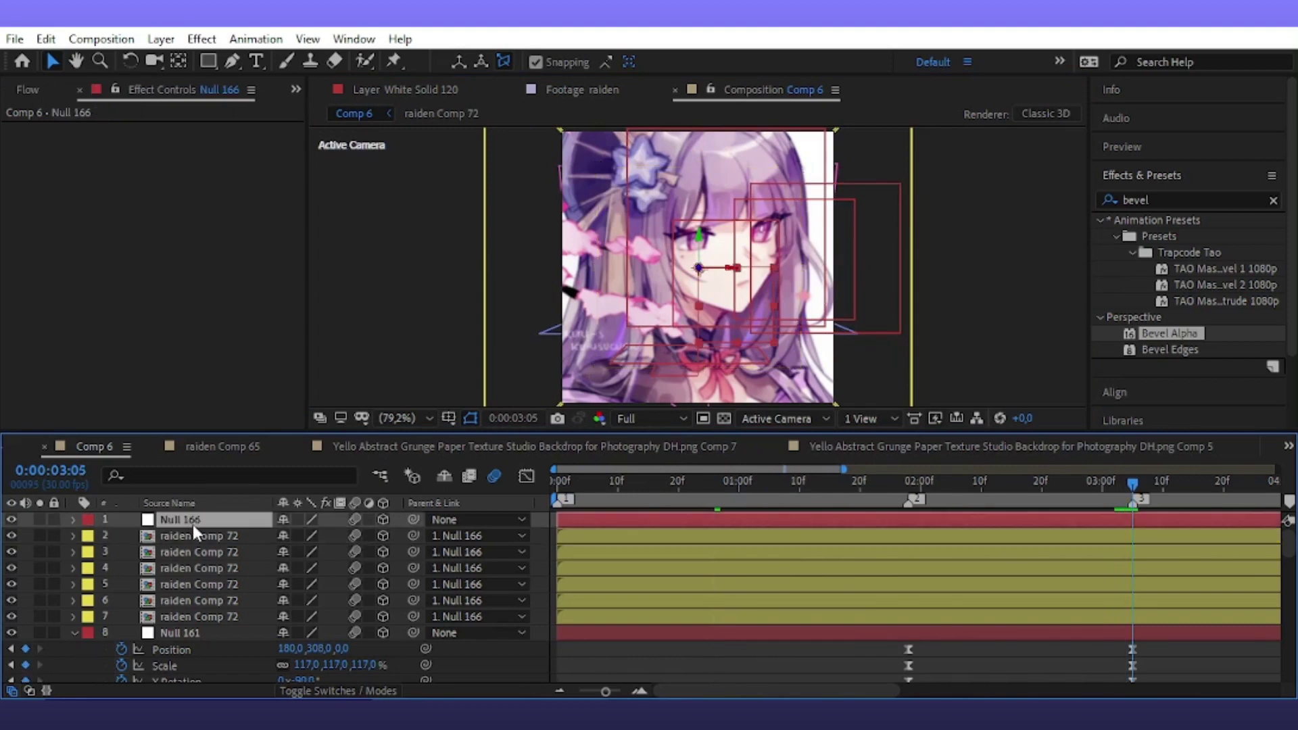
{"action": "key", "text": "s"}
{"action": "left_click_drag", "start_coordinate": [318, 536], "coordinate": [355, 567]}
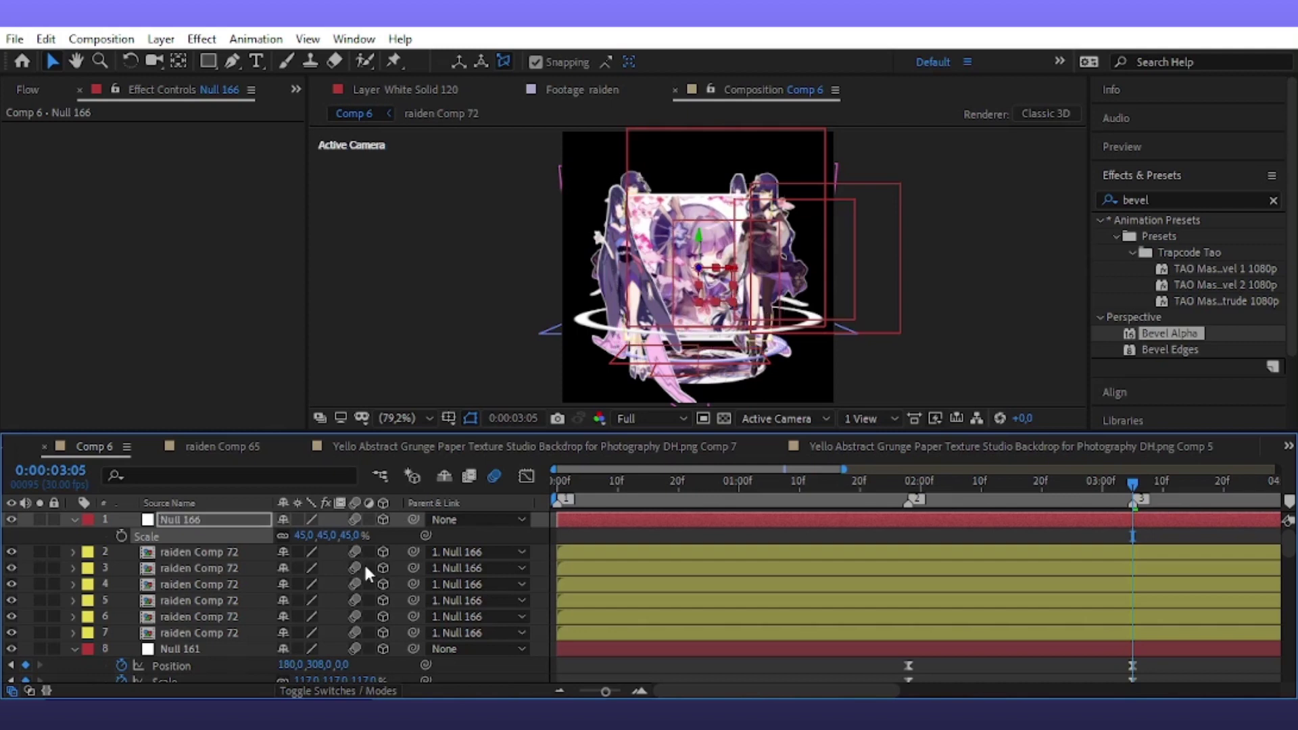
Parent Null 166 to the Raiden Shogun Comp 11 layer 21 and check the motion
{"action": "left_click", "coordinate": [444, 522]}
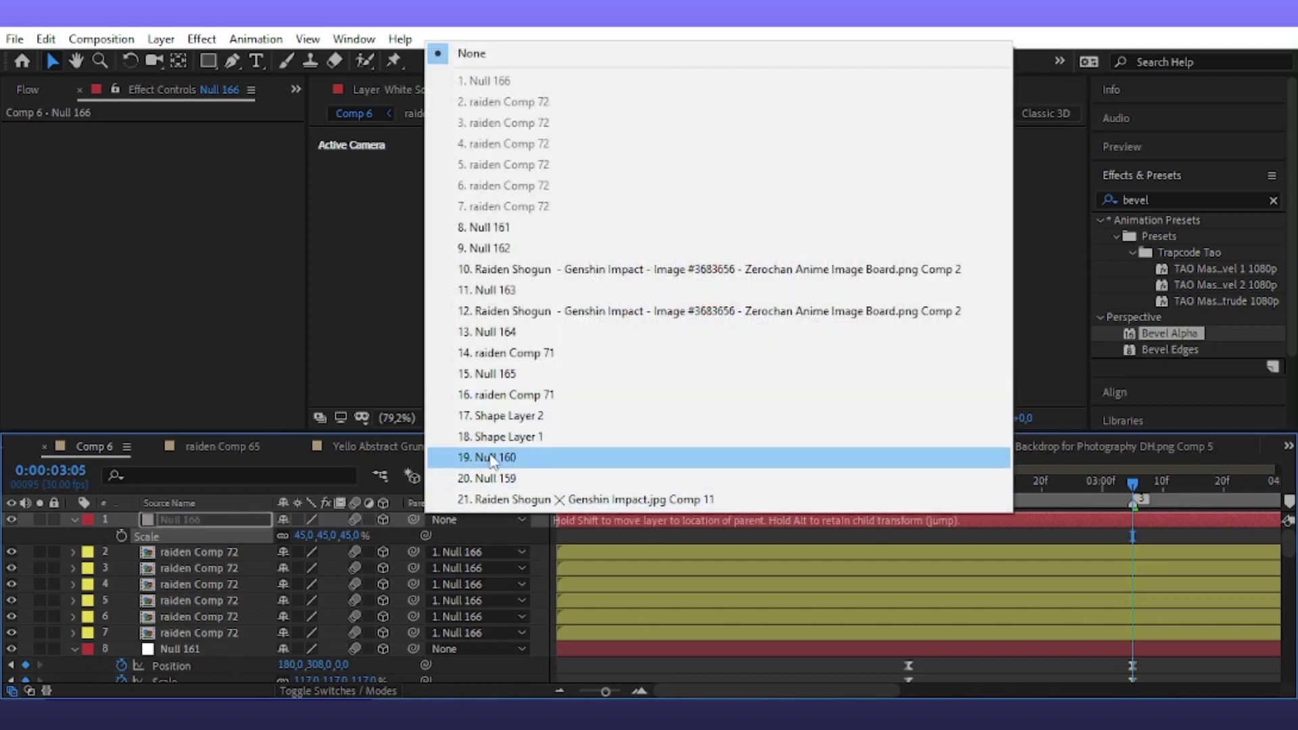
{"action": "left_click", "coordinate": [493, 311]}
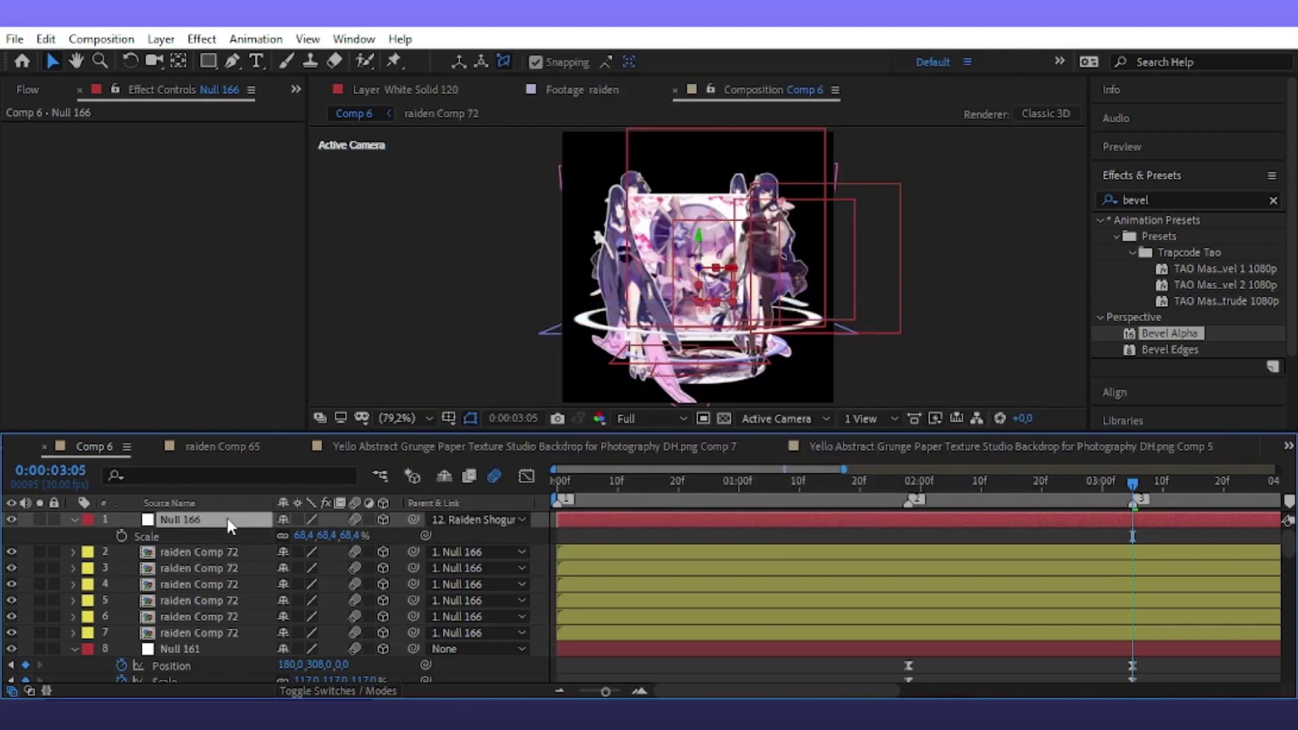
{"action": "mouse_move", "coordinate": [1114, 486]}
{"action": "left_mouse_down"}
{"action": "mouse_move", "coordinate": [1085, 541]}
{"action": "mouse_move", "coordinate": [1134, 562]}
{"action": "left_mouse_up"}
{"action": "left_click", "coordinate": [500, 520]}
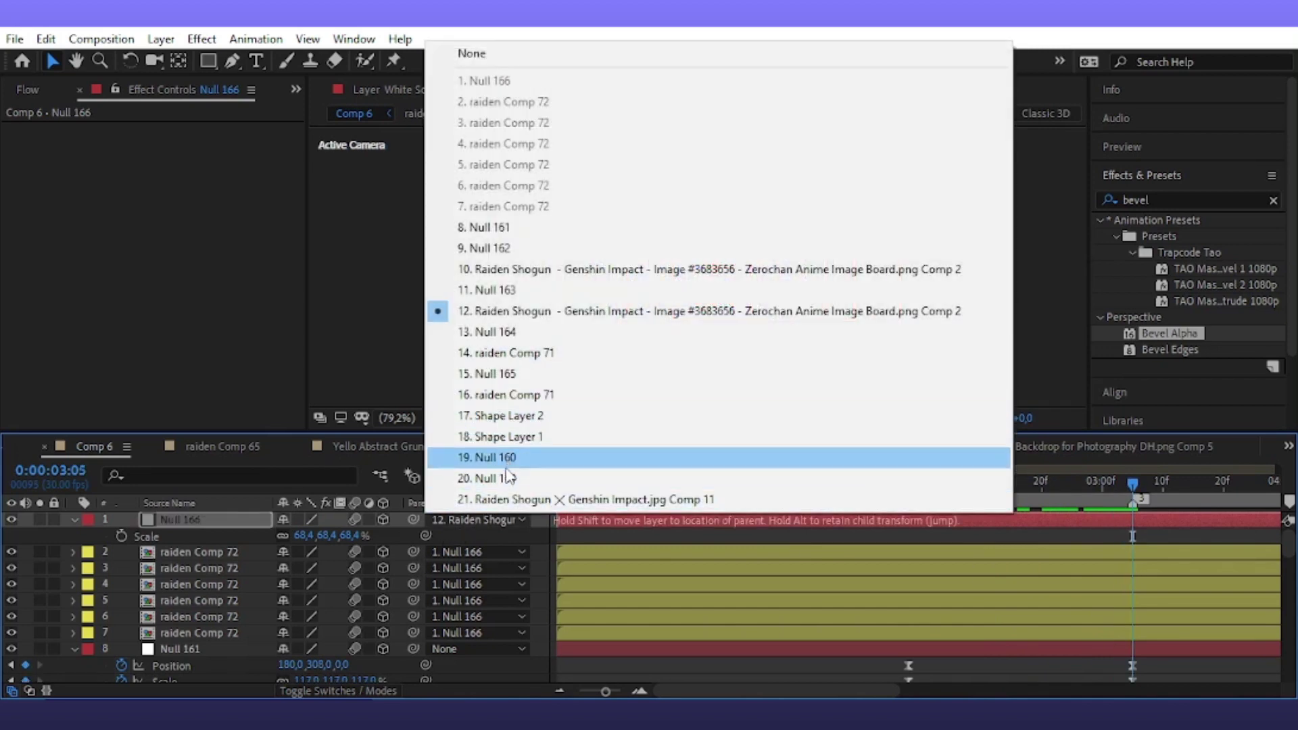
{"action": "left_click", "coordinate": [504, 500]}
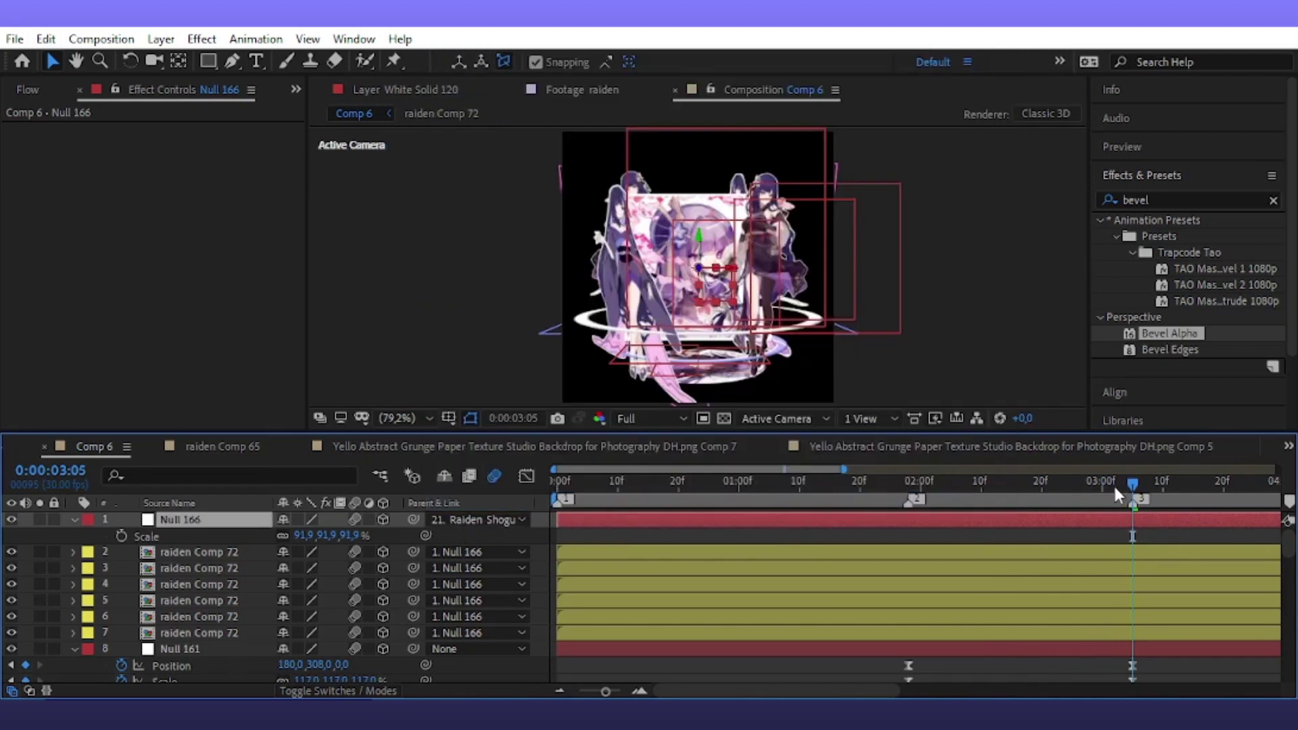
{"action": "left_click_drag", "start_coordinate": [1113, 484], "coordinate": [1134, 558]}
Set a 0% Scale keyframe at 0:00:01:28 and ease the scale curve in the Graph Editor
{"action": "key", "text": "j"}
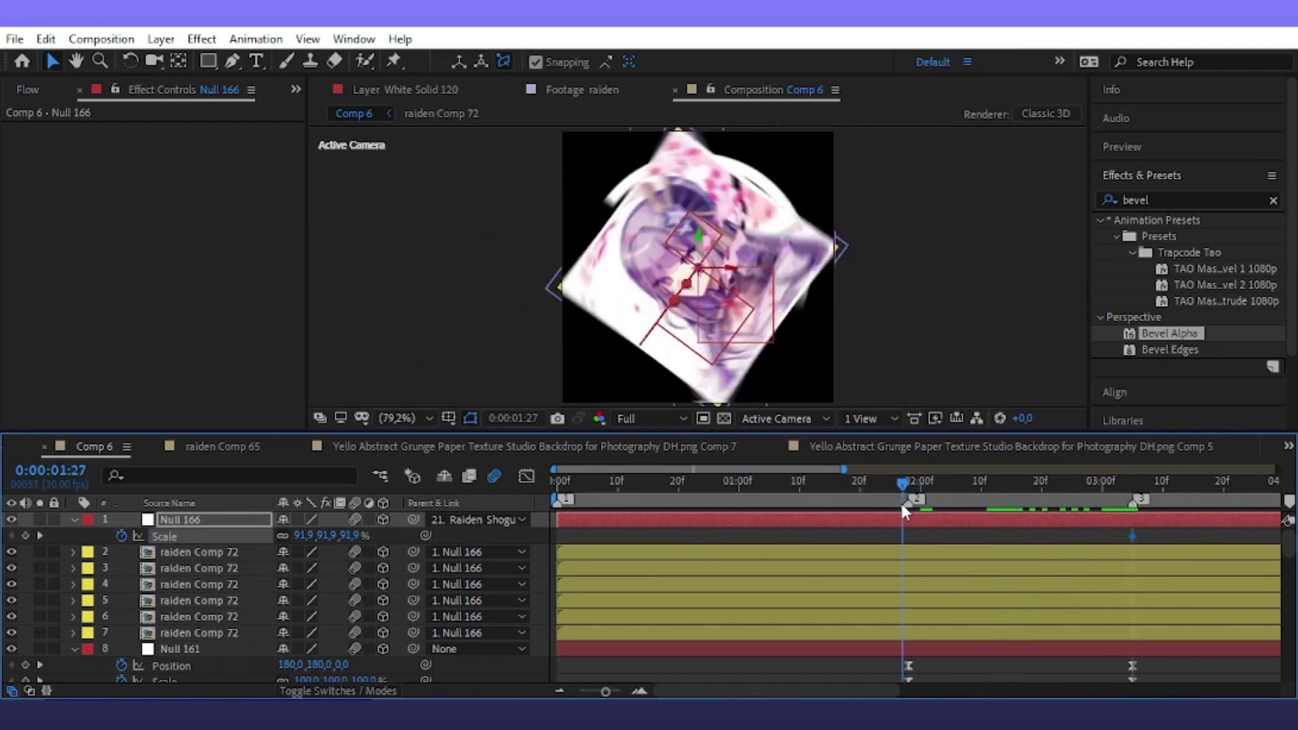
{"action": "left_click", "coordinate": [916, 530]}
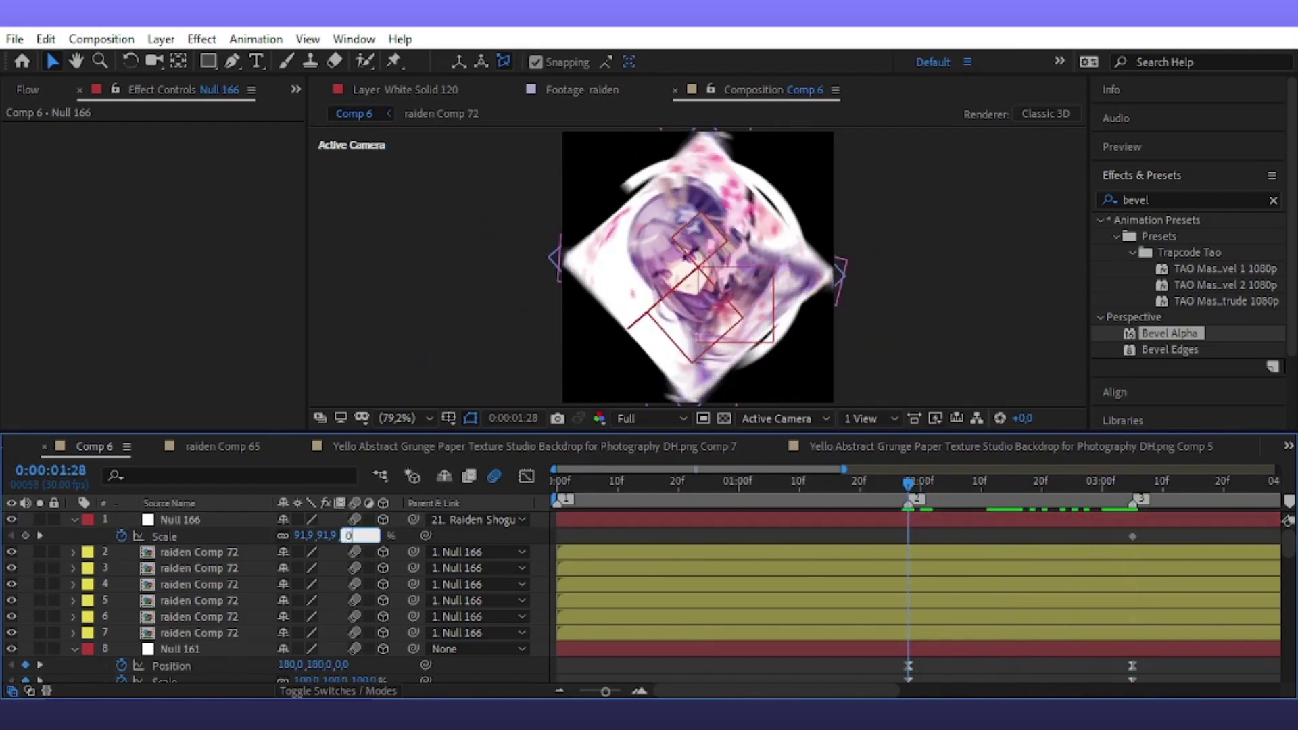
{"action": "key", "text": "Return"}
{"action": "left_click", "coordinate": [1110, 525]}
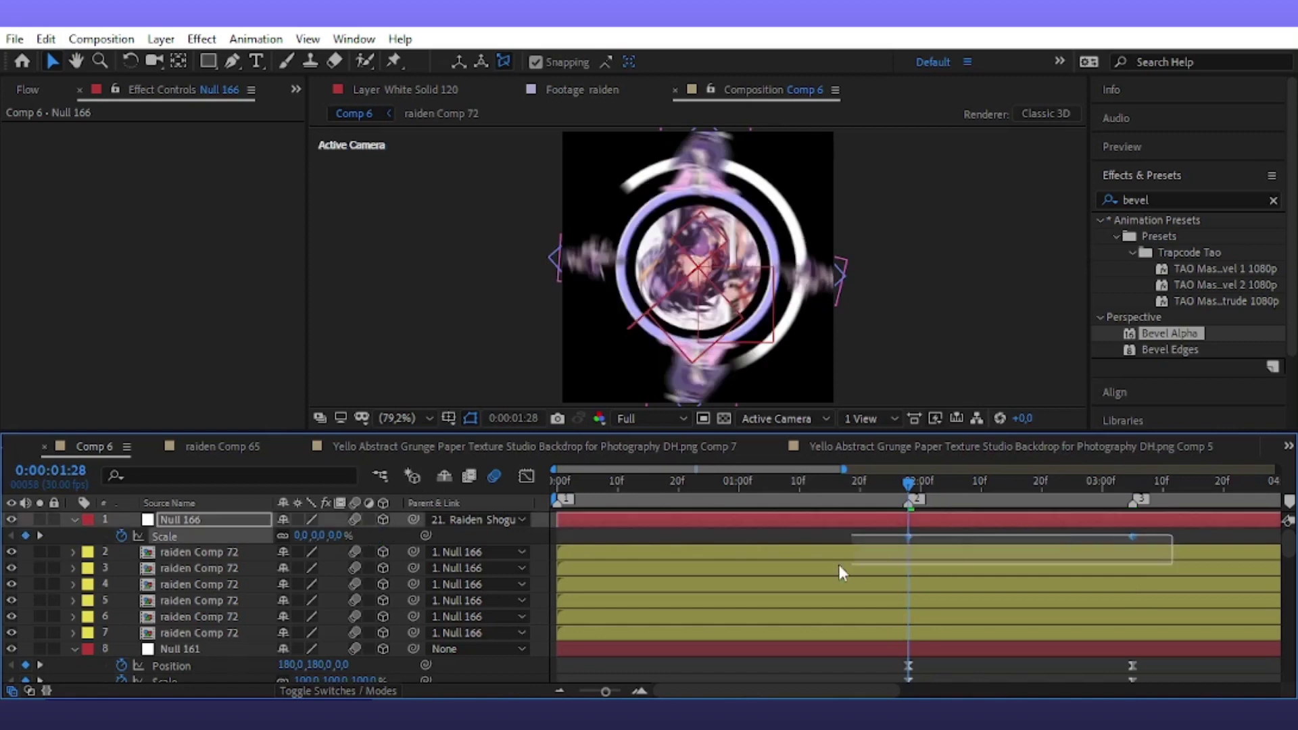
{"action": "left_click", "coordinate": [526, 477]}
{"action": "left_click_drag", "start_coordinate": [946, 644], "coordinate": [1000, 645]}
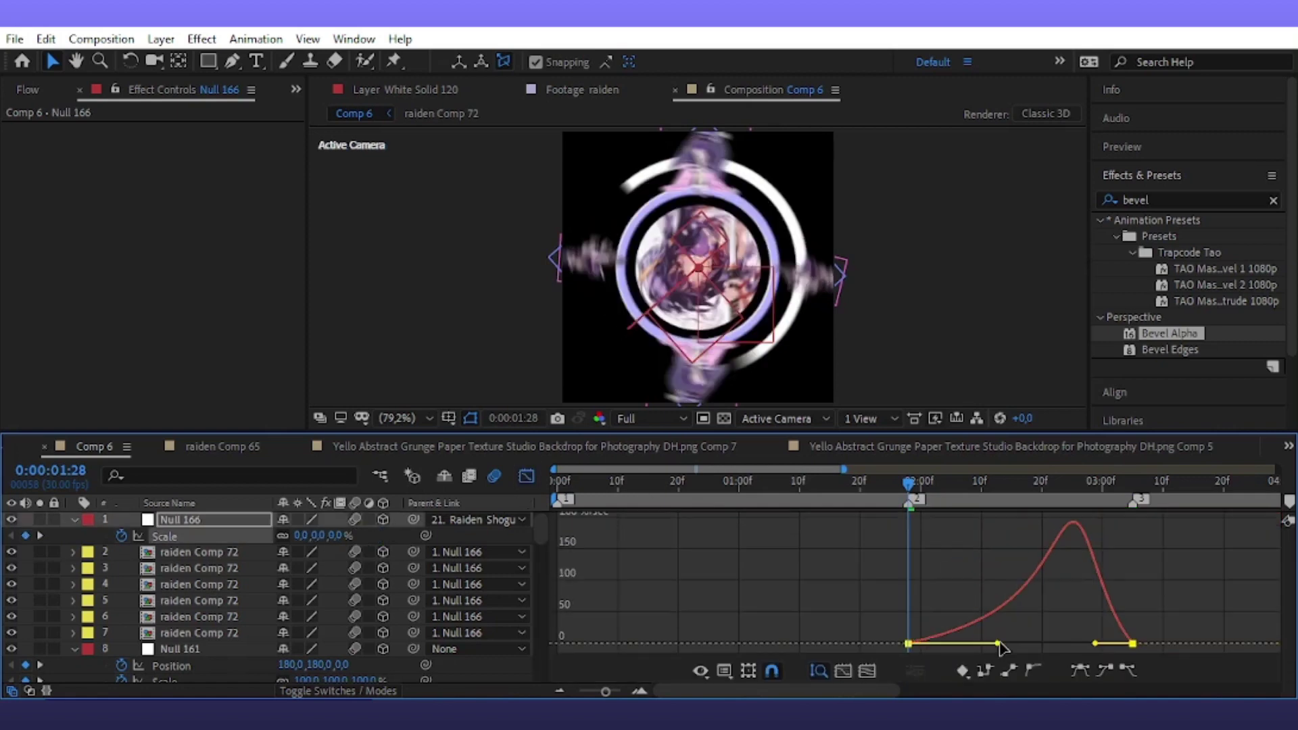
{"action": "left_click_drag", "start_coordinate": [1096, 643], "coordinate": [1003, 644]}
{"action": "left_click", "coordinate": [526, 476]}
At 0:00:03:05 rotate the cube to -28° on Y, then preview from the start
{"action": "key", "text": "k"}
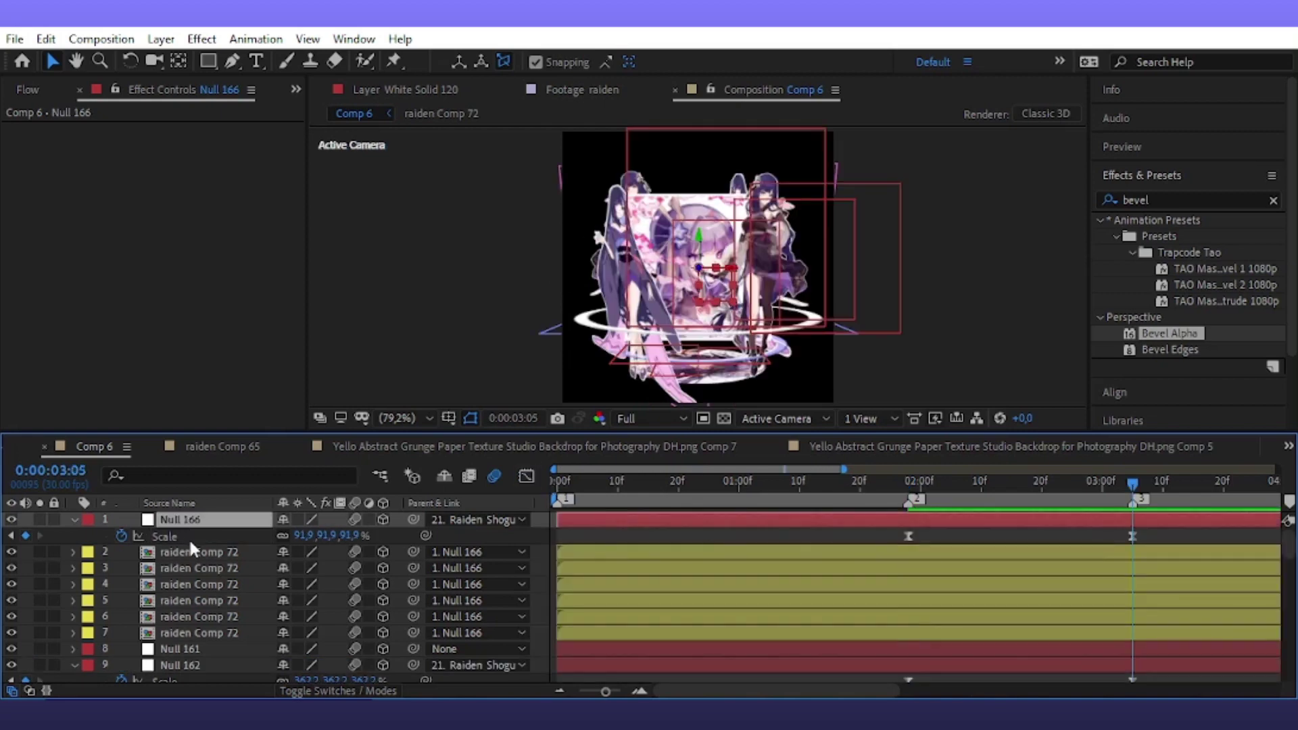
{"action": "key", "text": "r"}
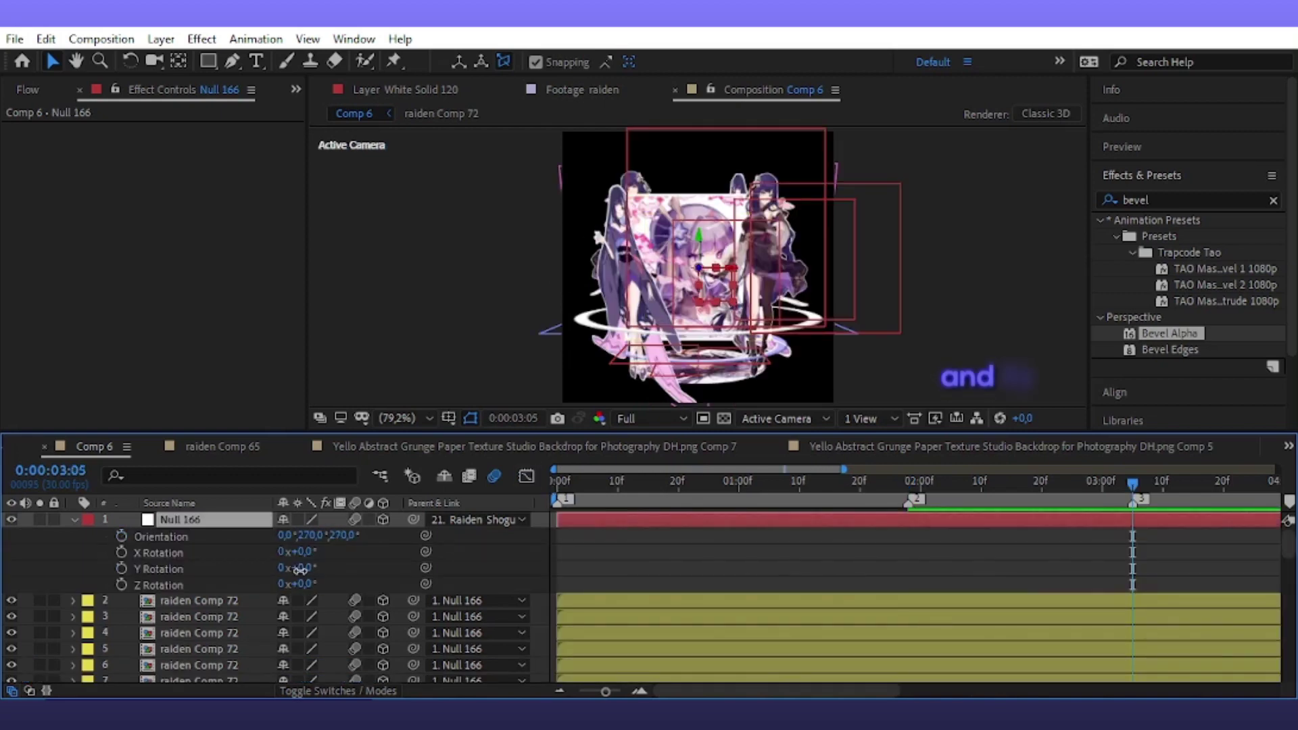
{"action": "left_click_drag", "start_coordinate": [298, 568], "coordinate": [430, 585]}
{"action": "left_click_drag", "start_coordinate": [1133, 483], "coordinate": [421, 639]}
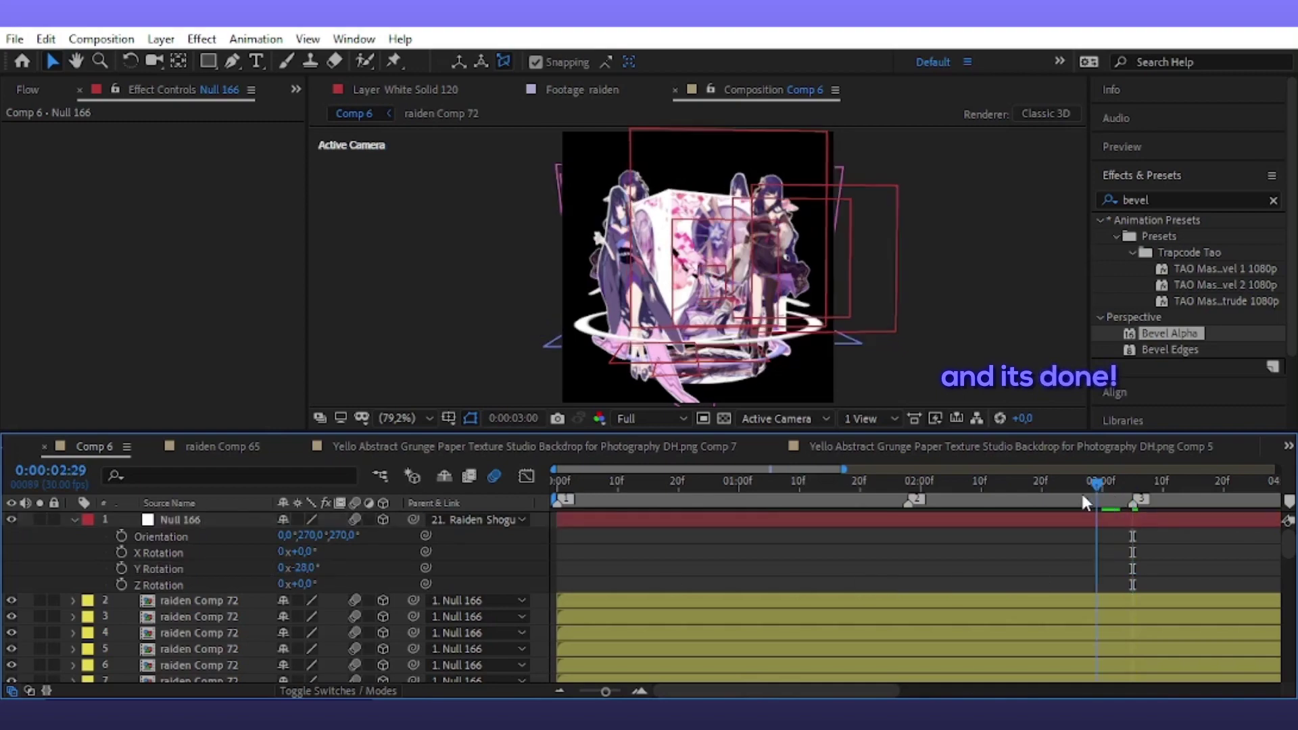
{"action": "key", "text": "space"}
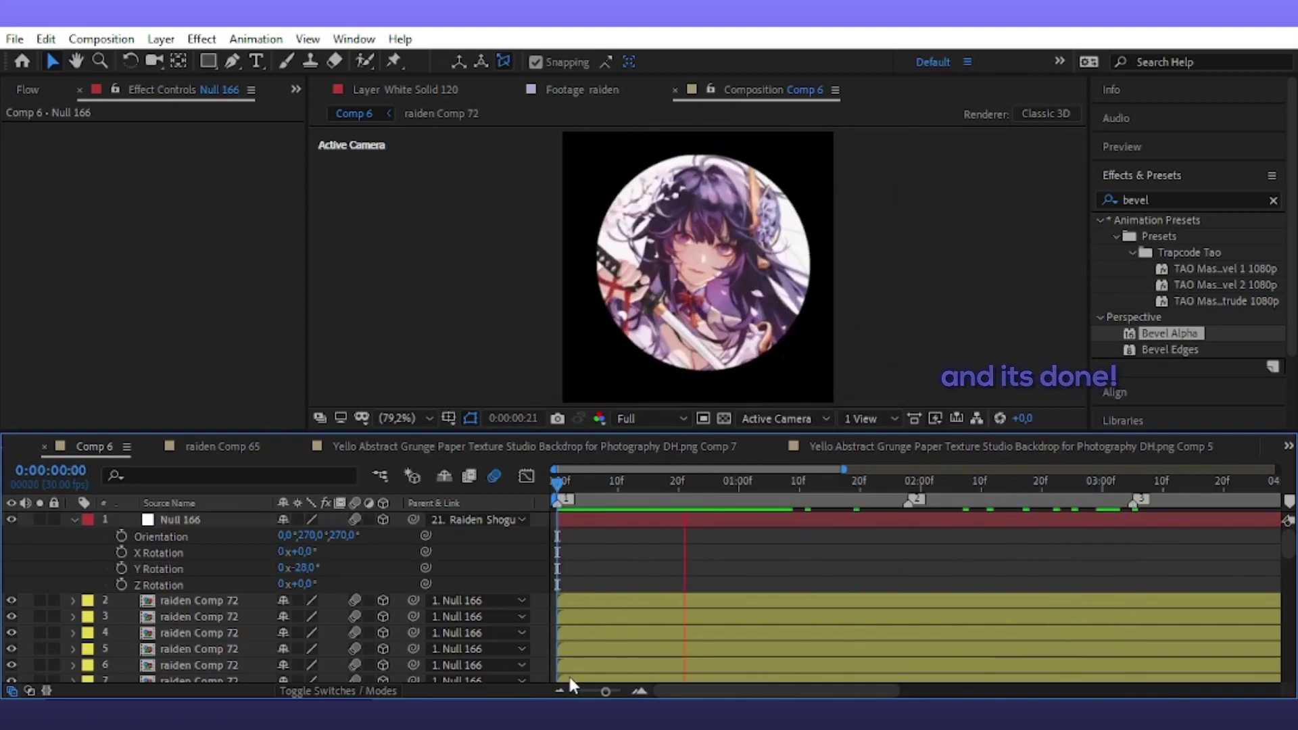